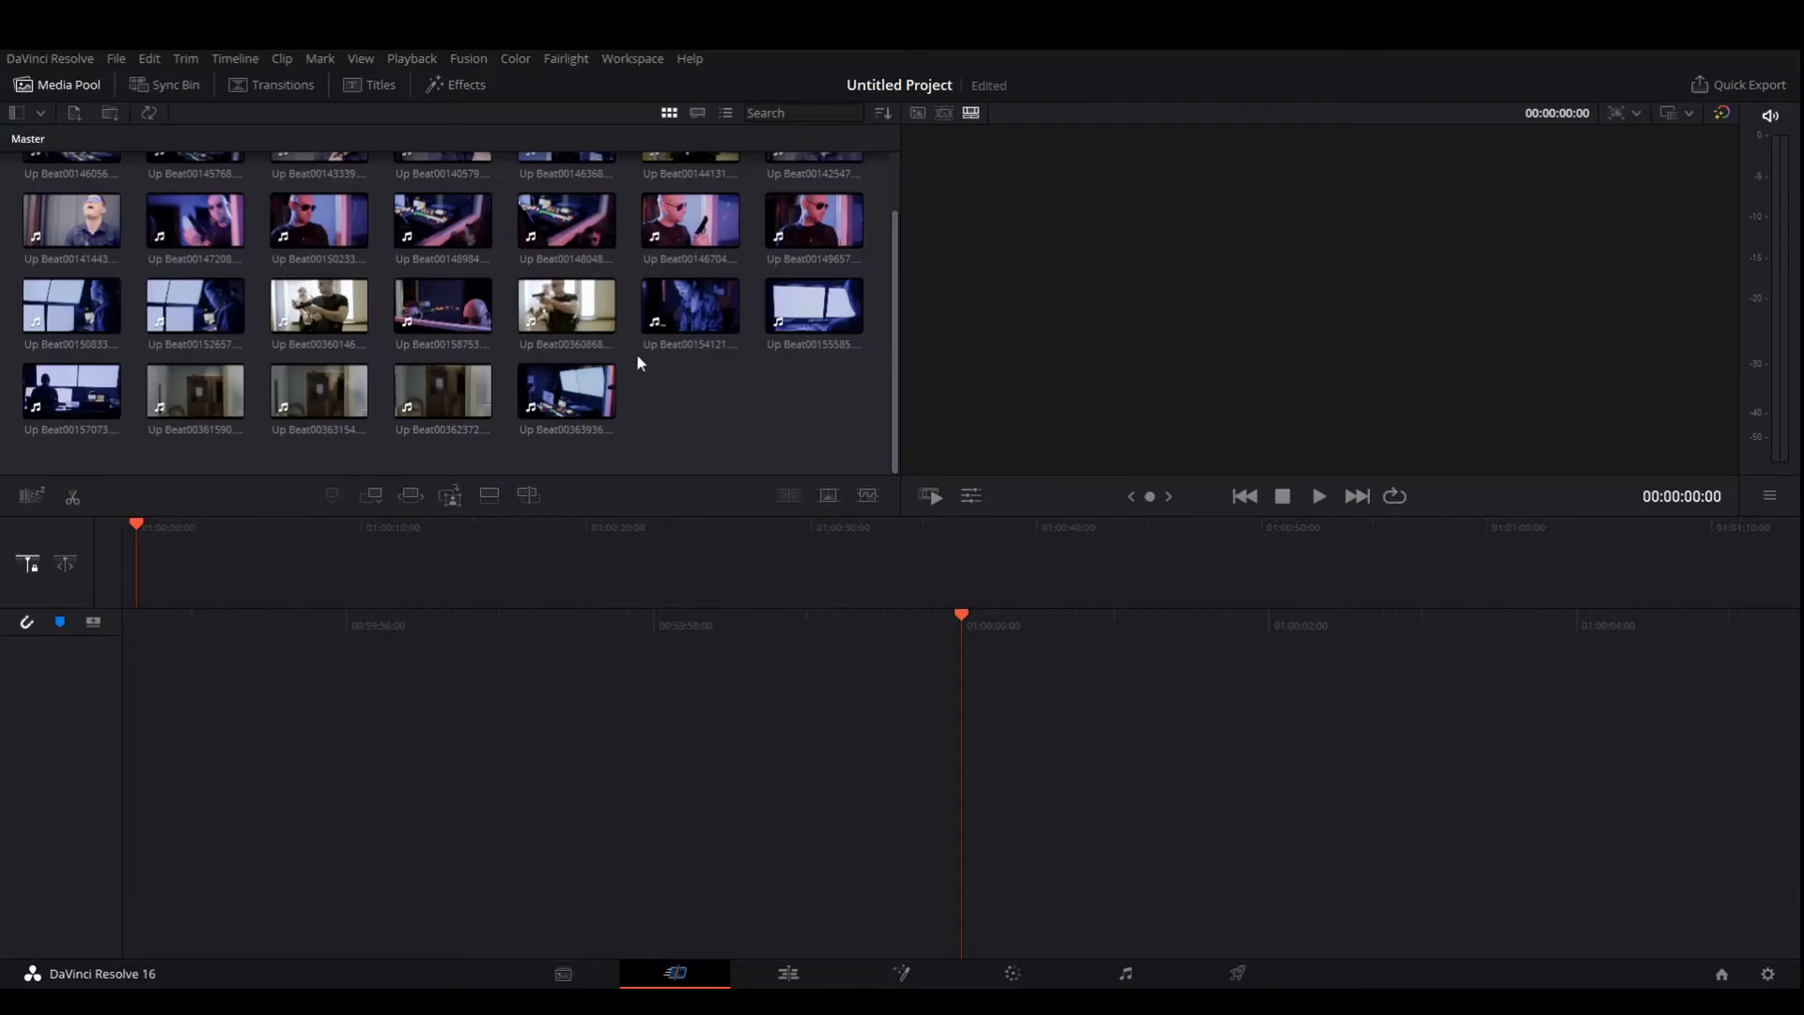
Step: Create a new bin named Scene 1 in the media pool's Master bin
scroll(638, 362, "up", 1)
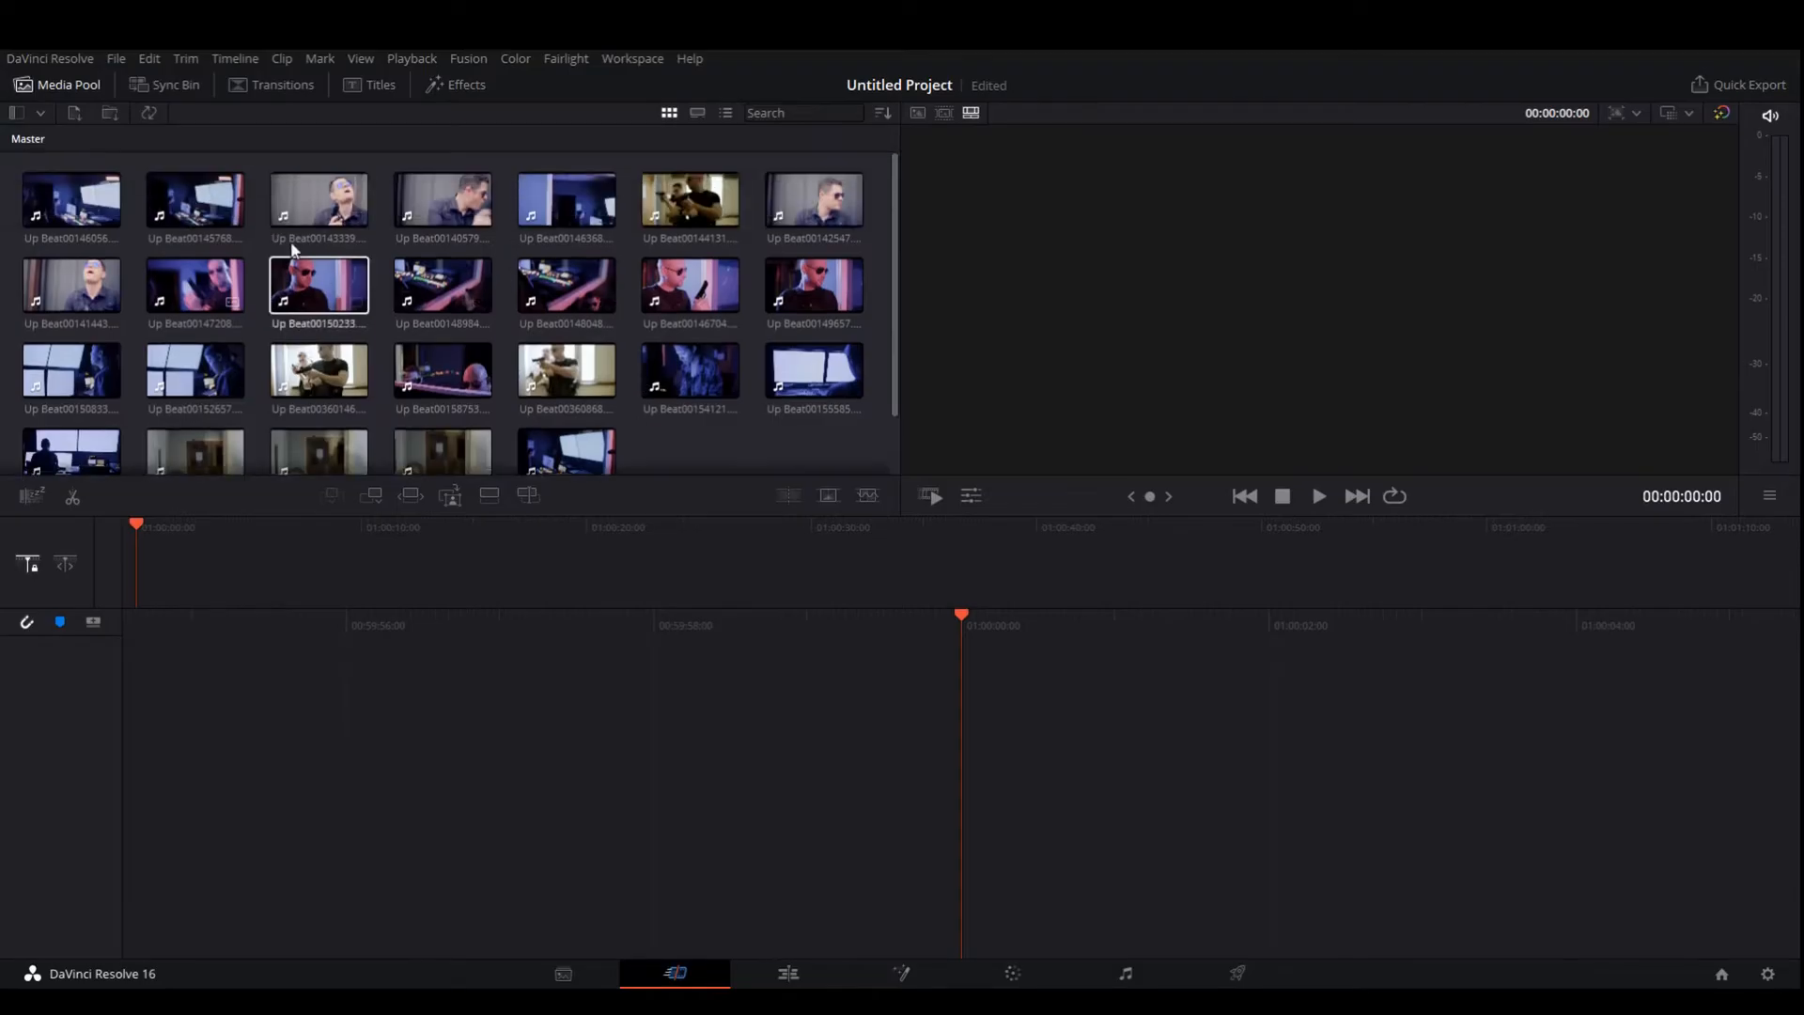
scroll(515, 223, "down", 1)
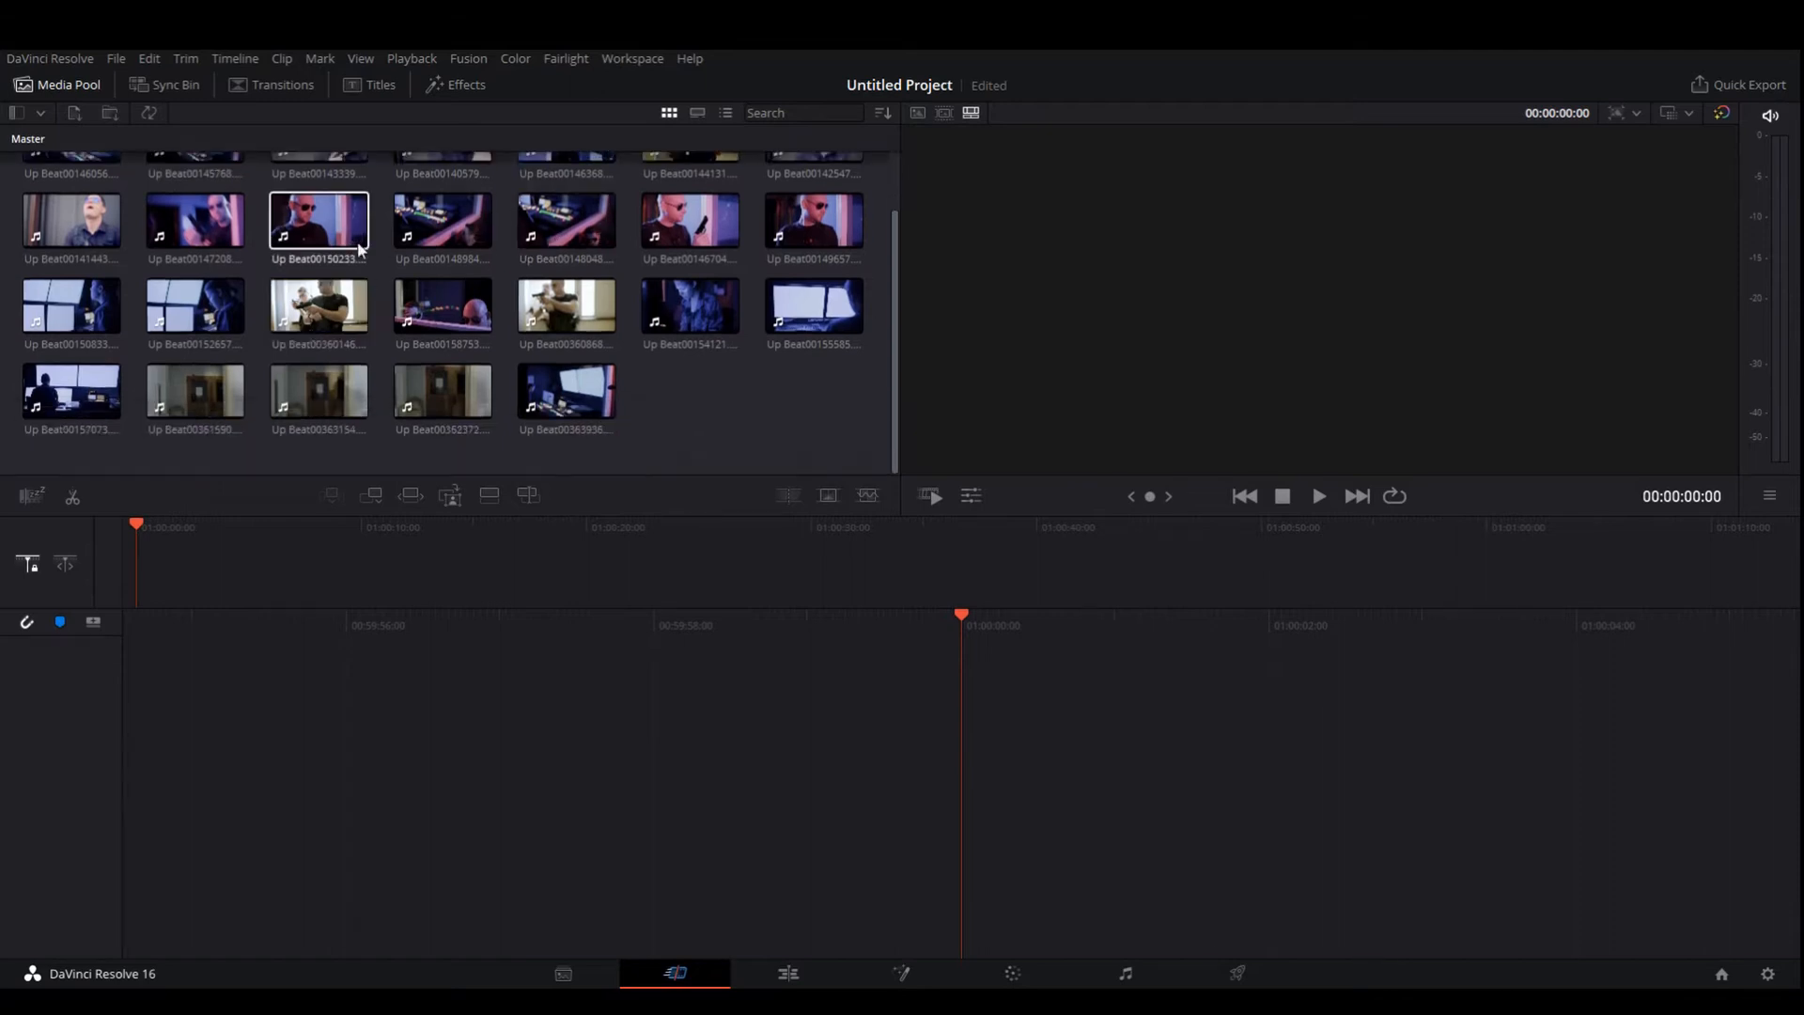
scroll(407, 310, "up", 1)
scroll(487, 229, "down", 1)
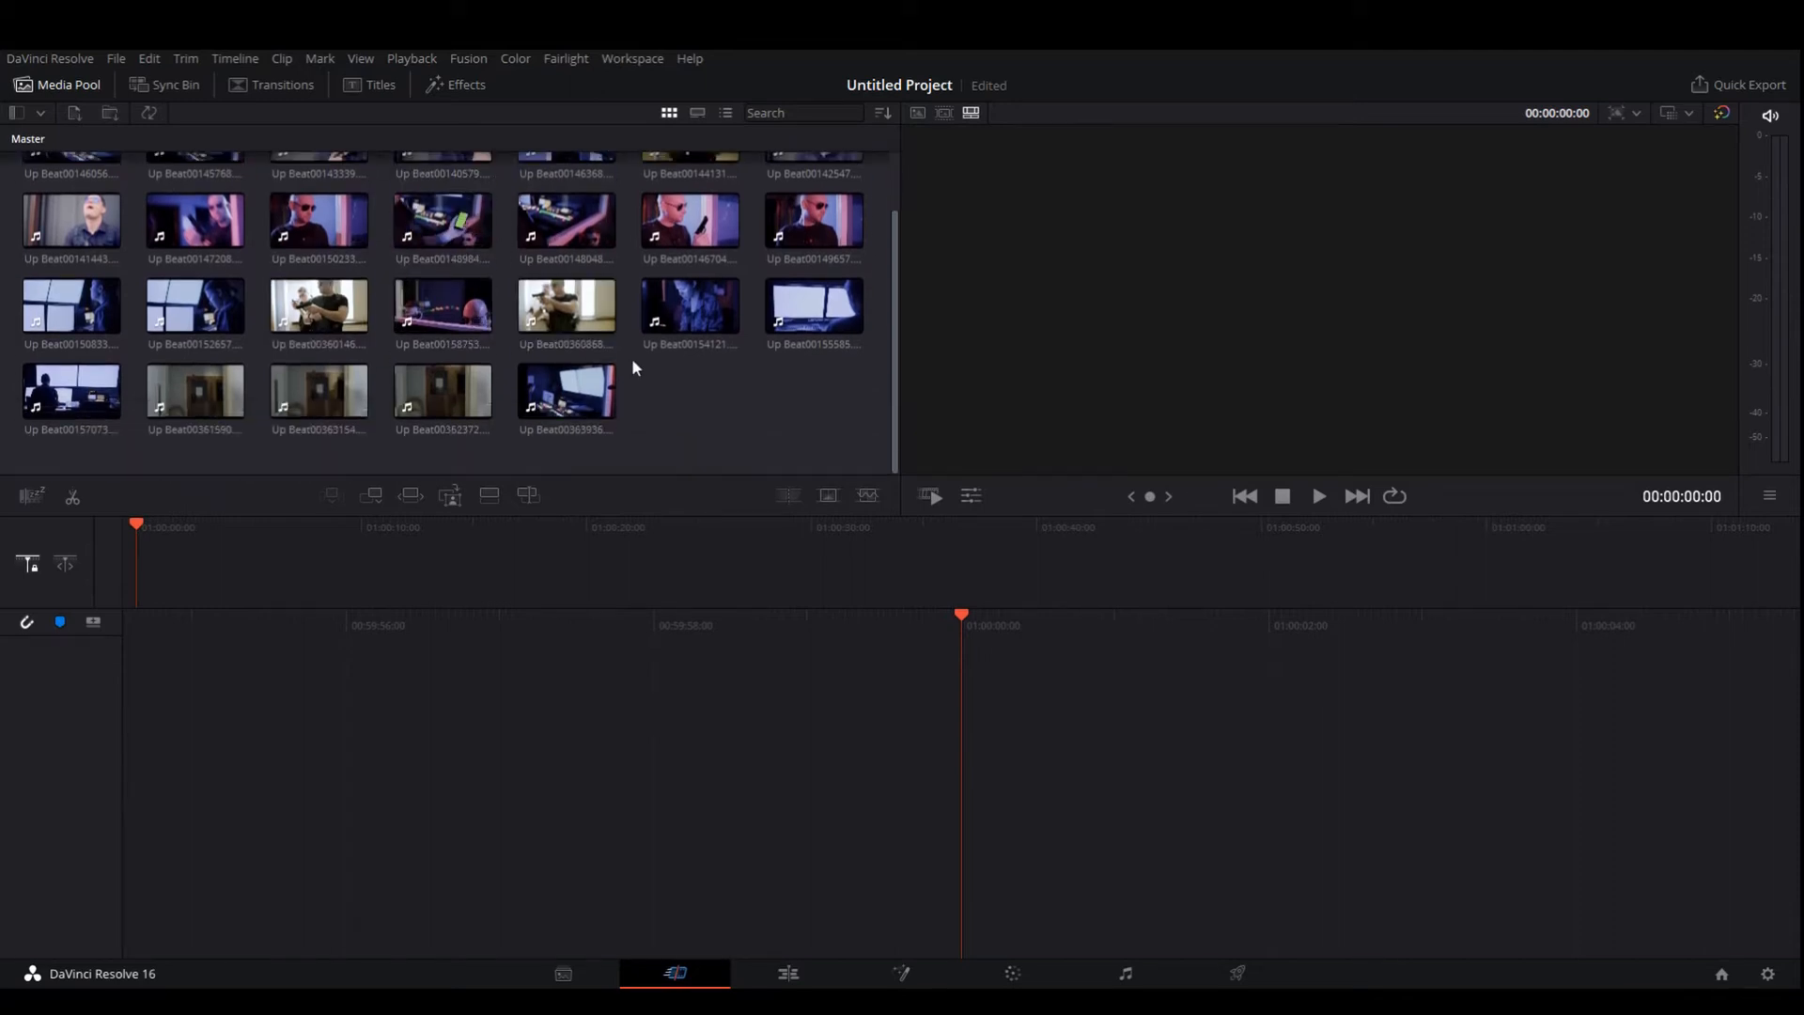
key("ctrl+shift+n")
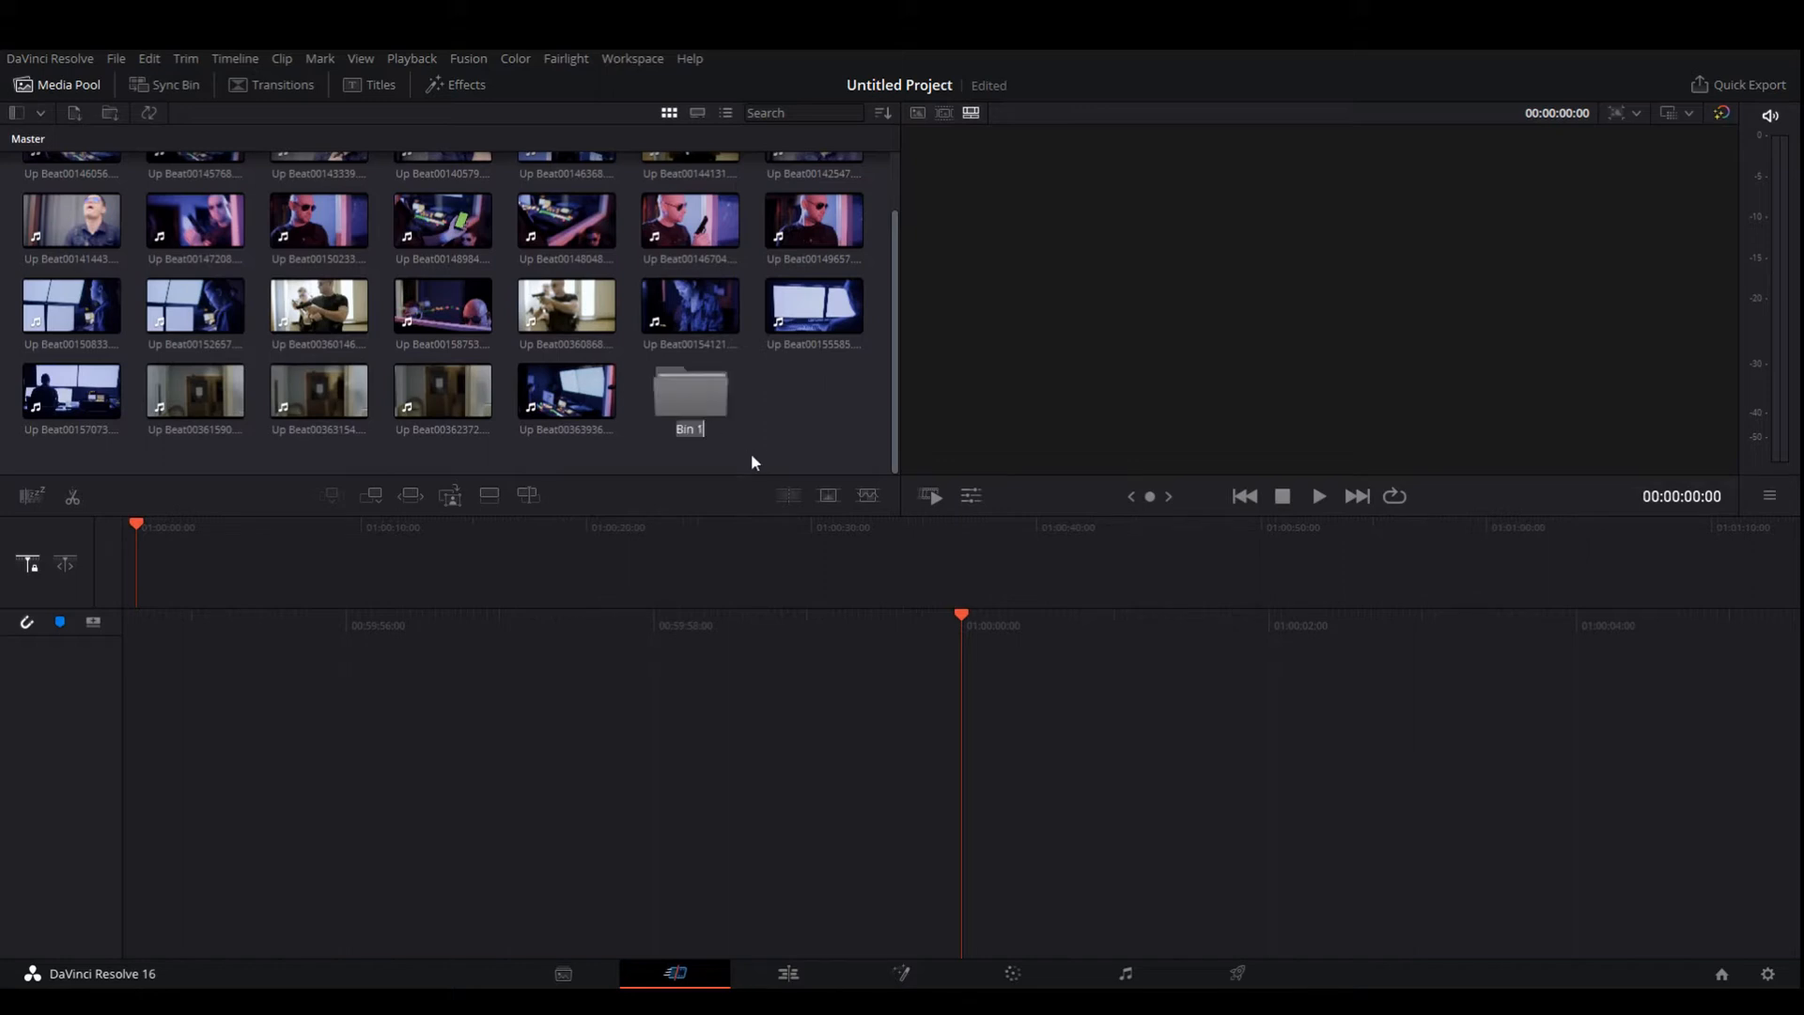
type("Scene 1")
key("Return")
Step: Move the last eight clips of the media pool into the Scene 1 bin and open the bin
left_click(545, 395)
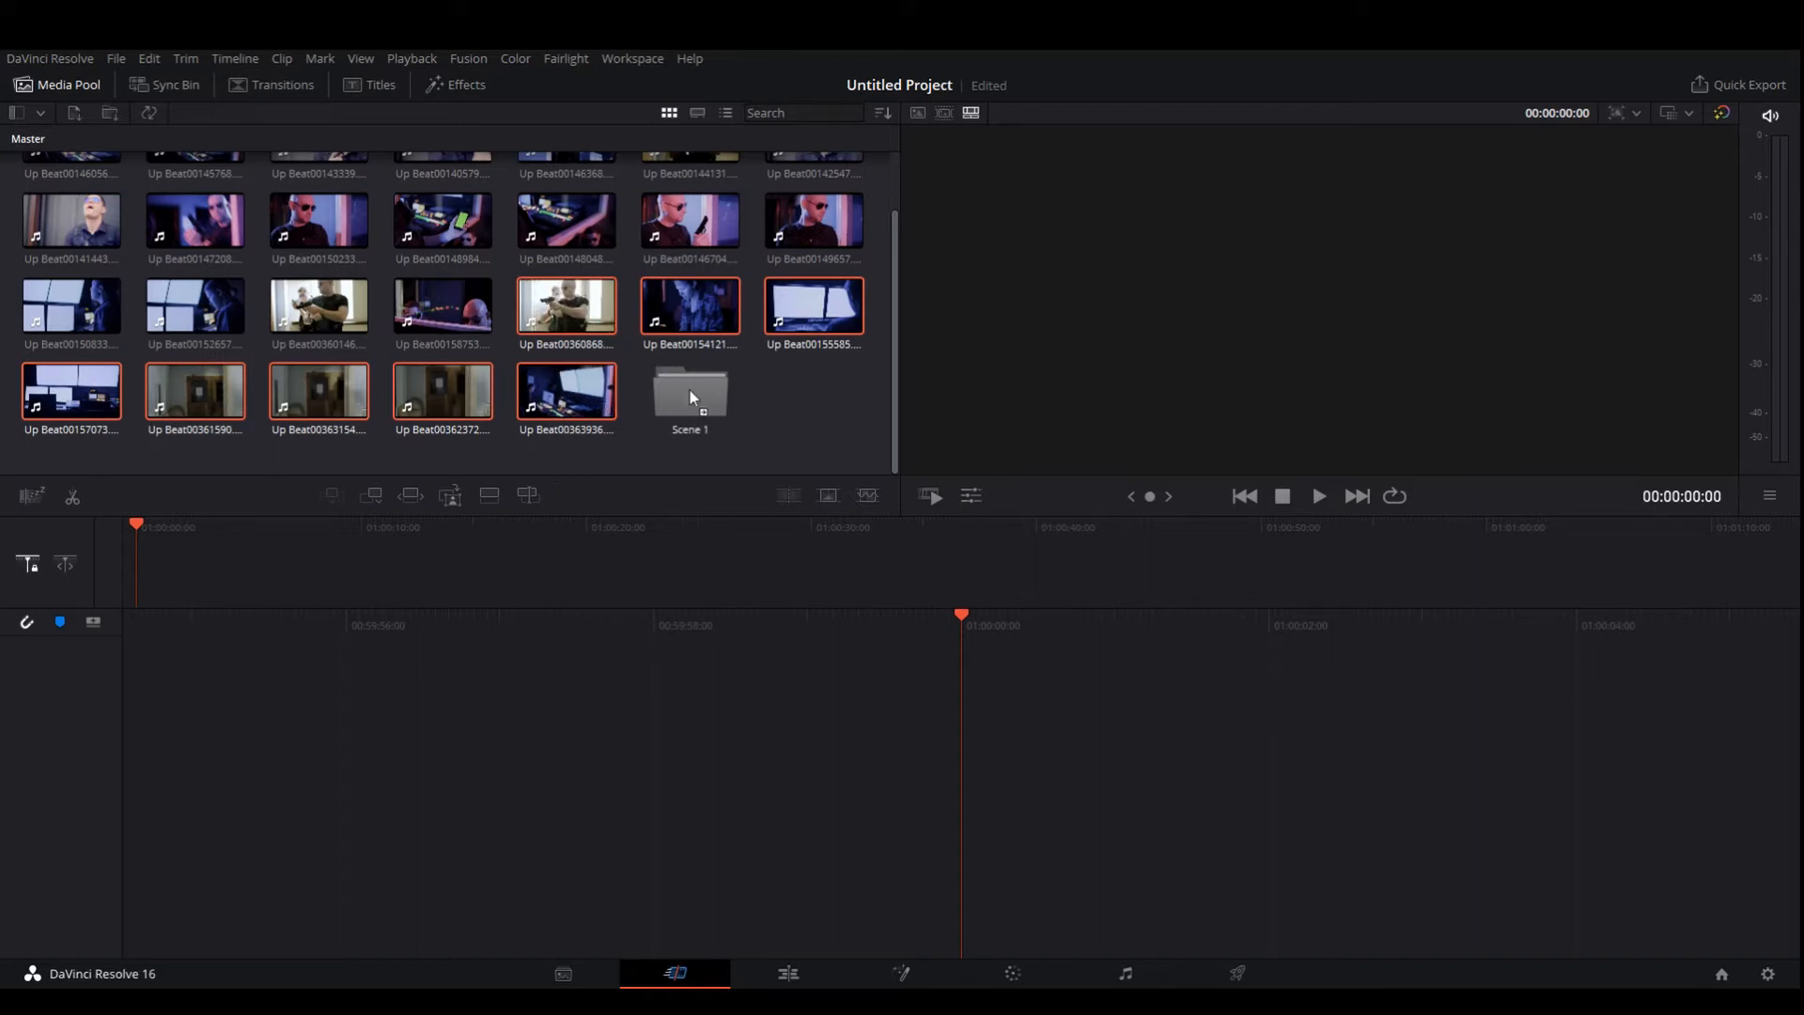
left_click_drag(689, 387, 690, 387)
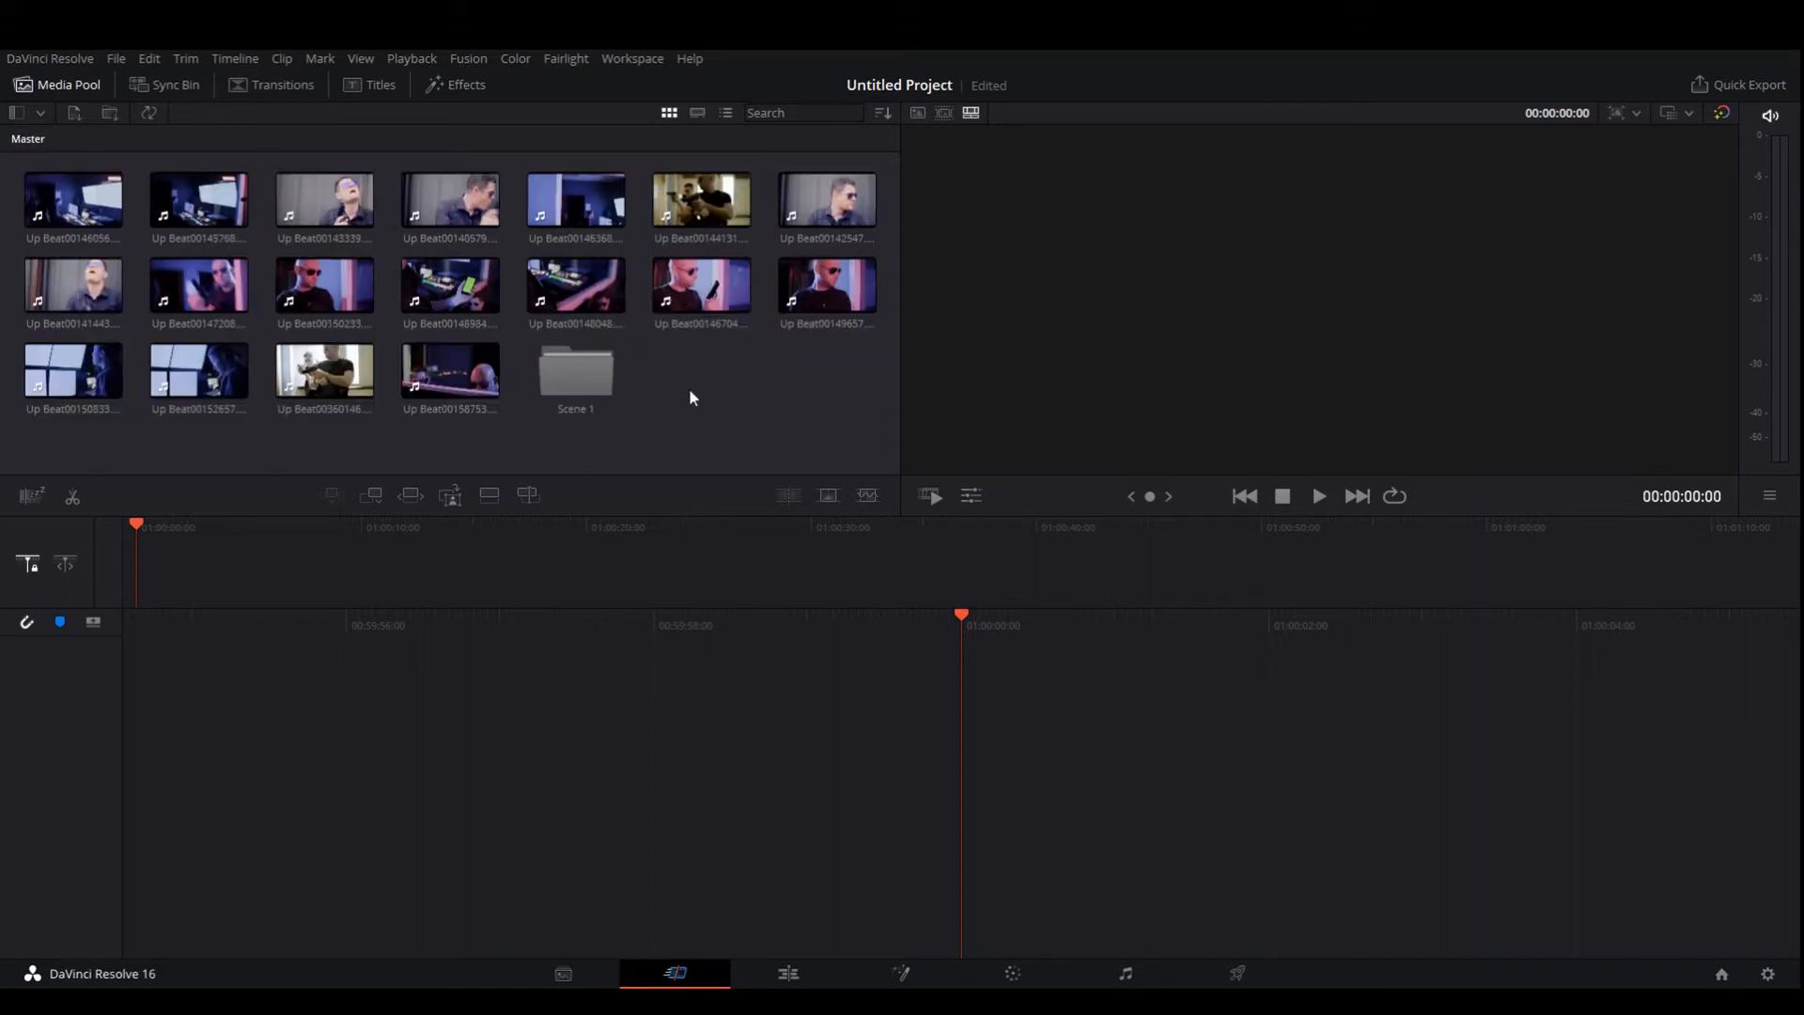
double_click(584, 381)
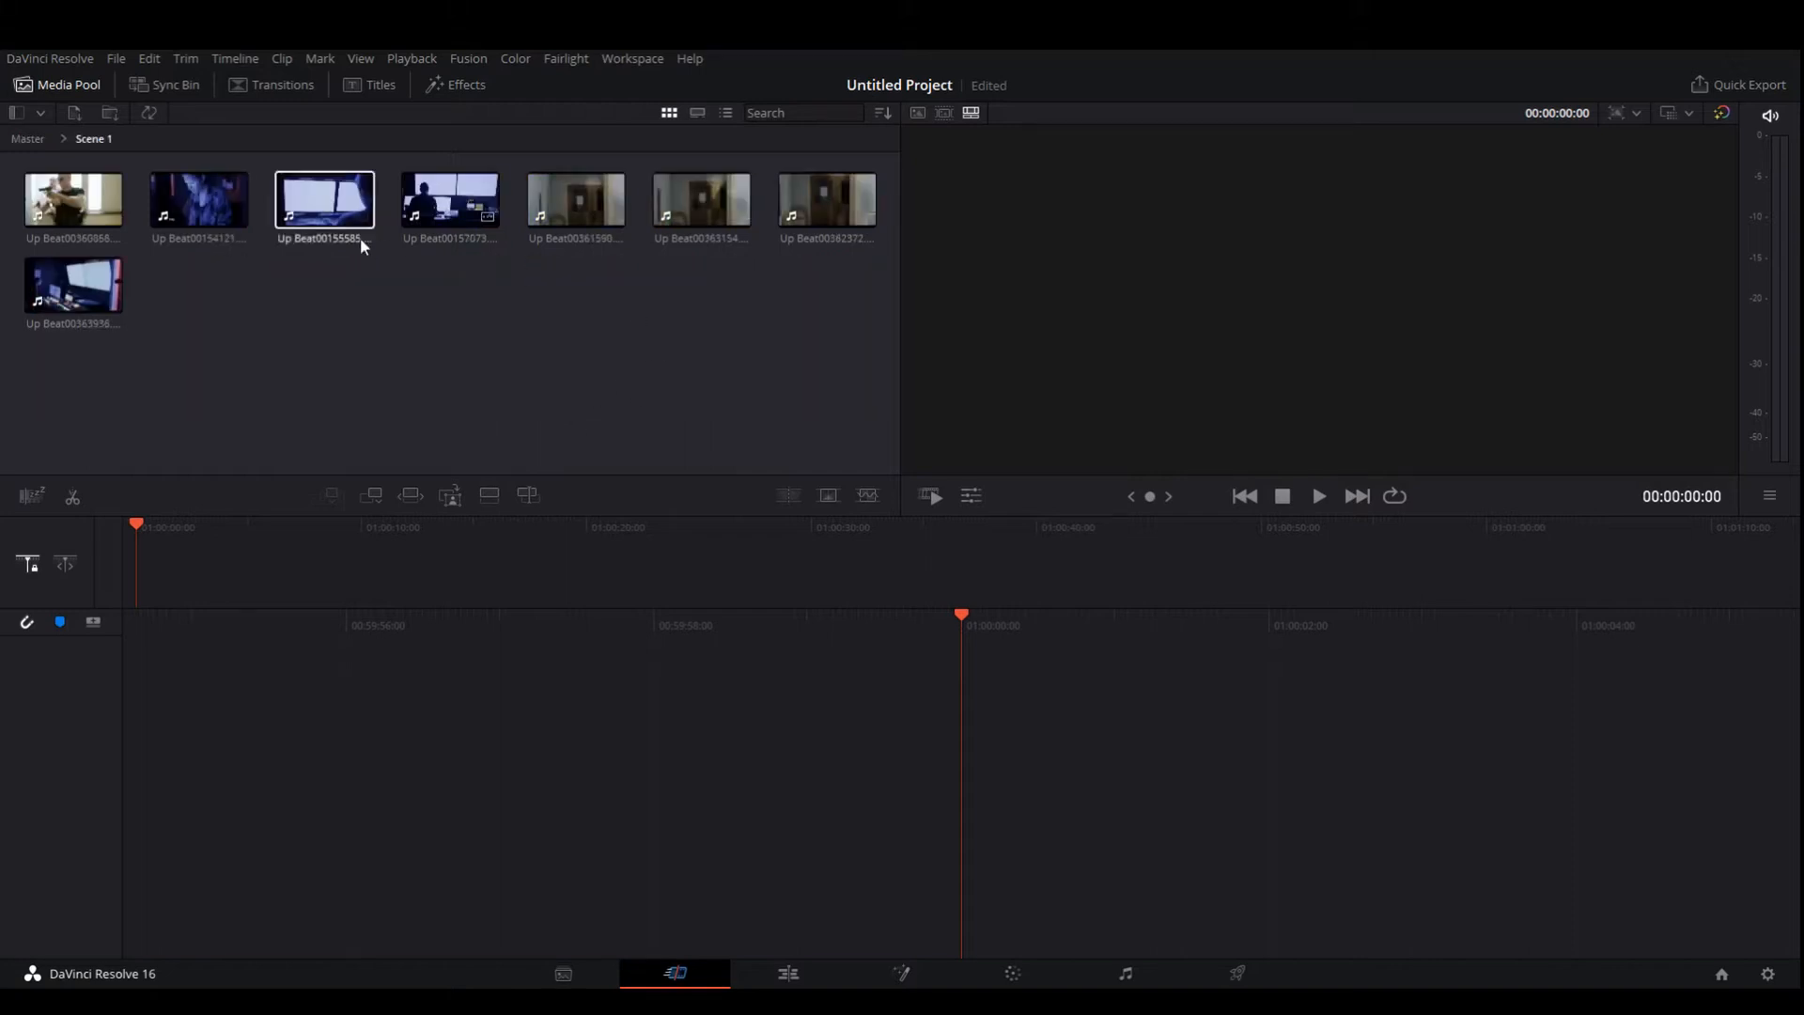
Step: Return to the Master bin and undo both the clip move and the creation of the Scene 1 bin
left_click(36, 139)
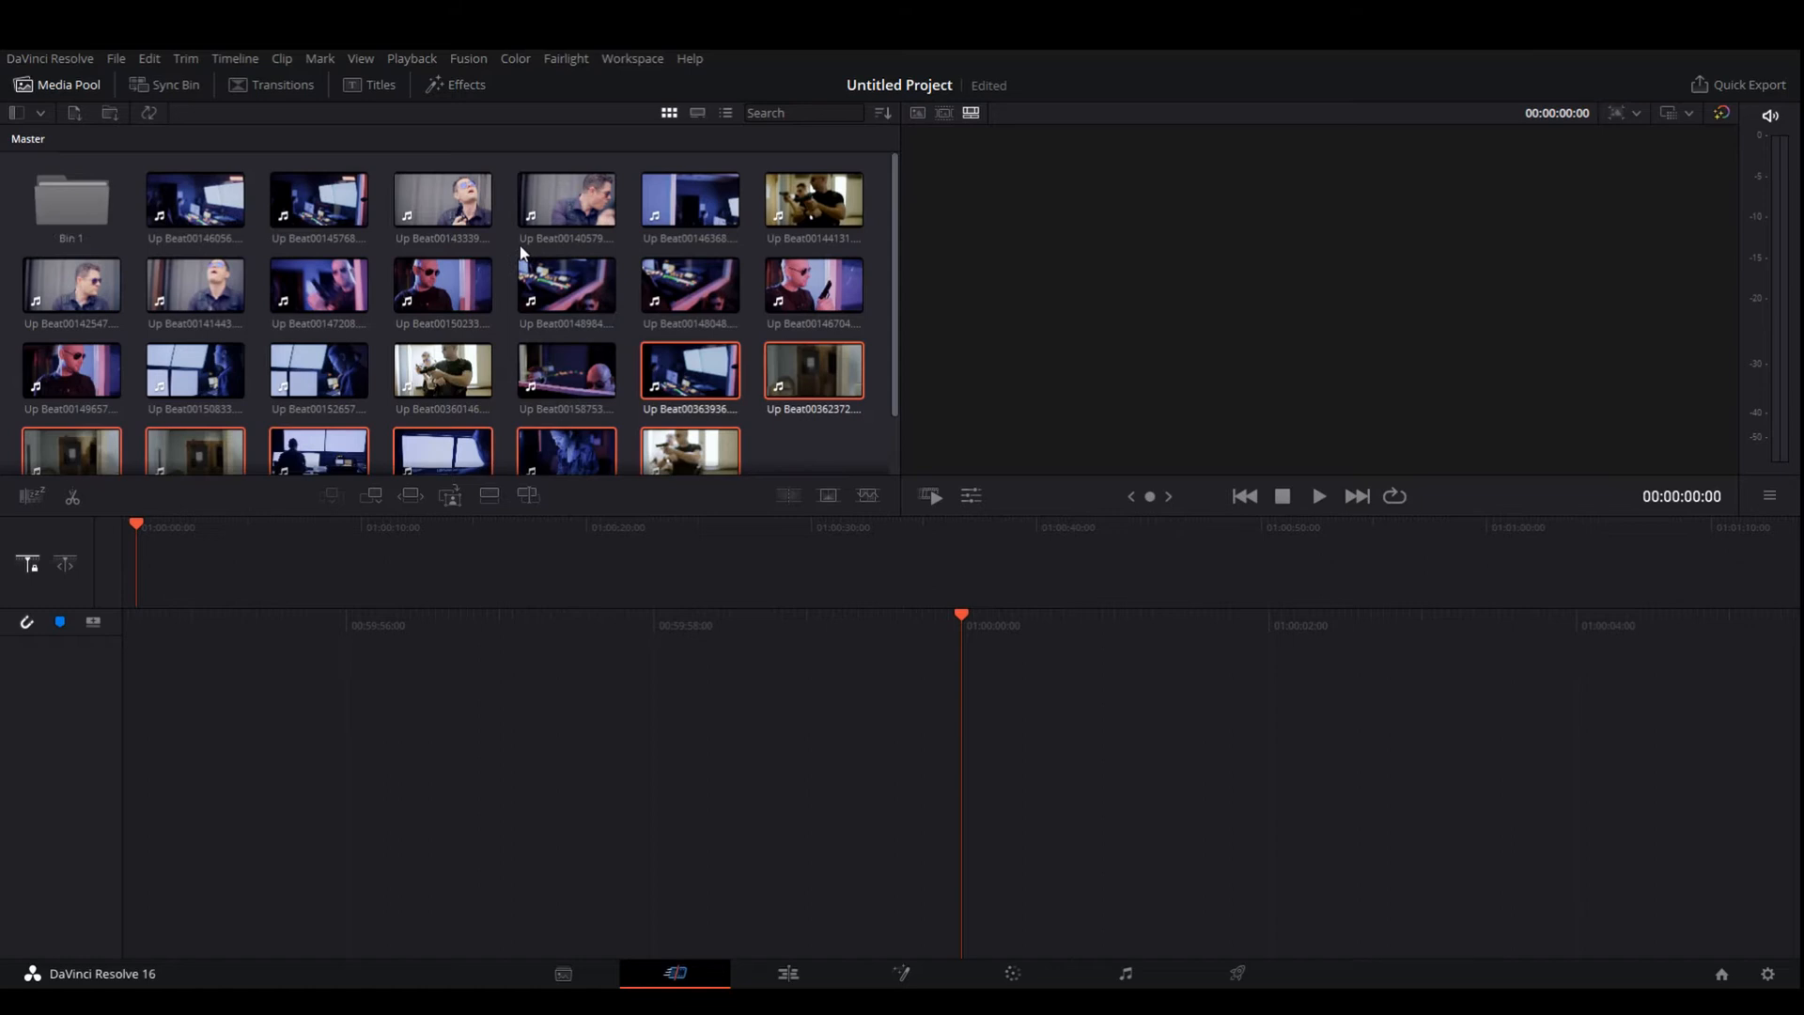
key("ctrl+z")
Step: Place the Up Beat00143339 clip on the timeline and trim its start to the playhead at 01:00:07:20
scroll(536, 282, "down", 1)
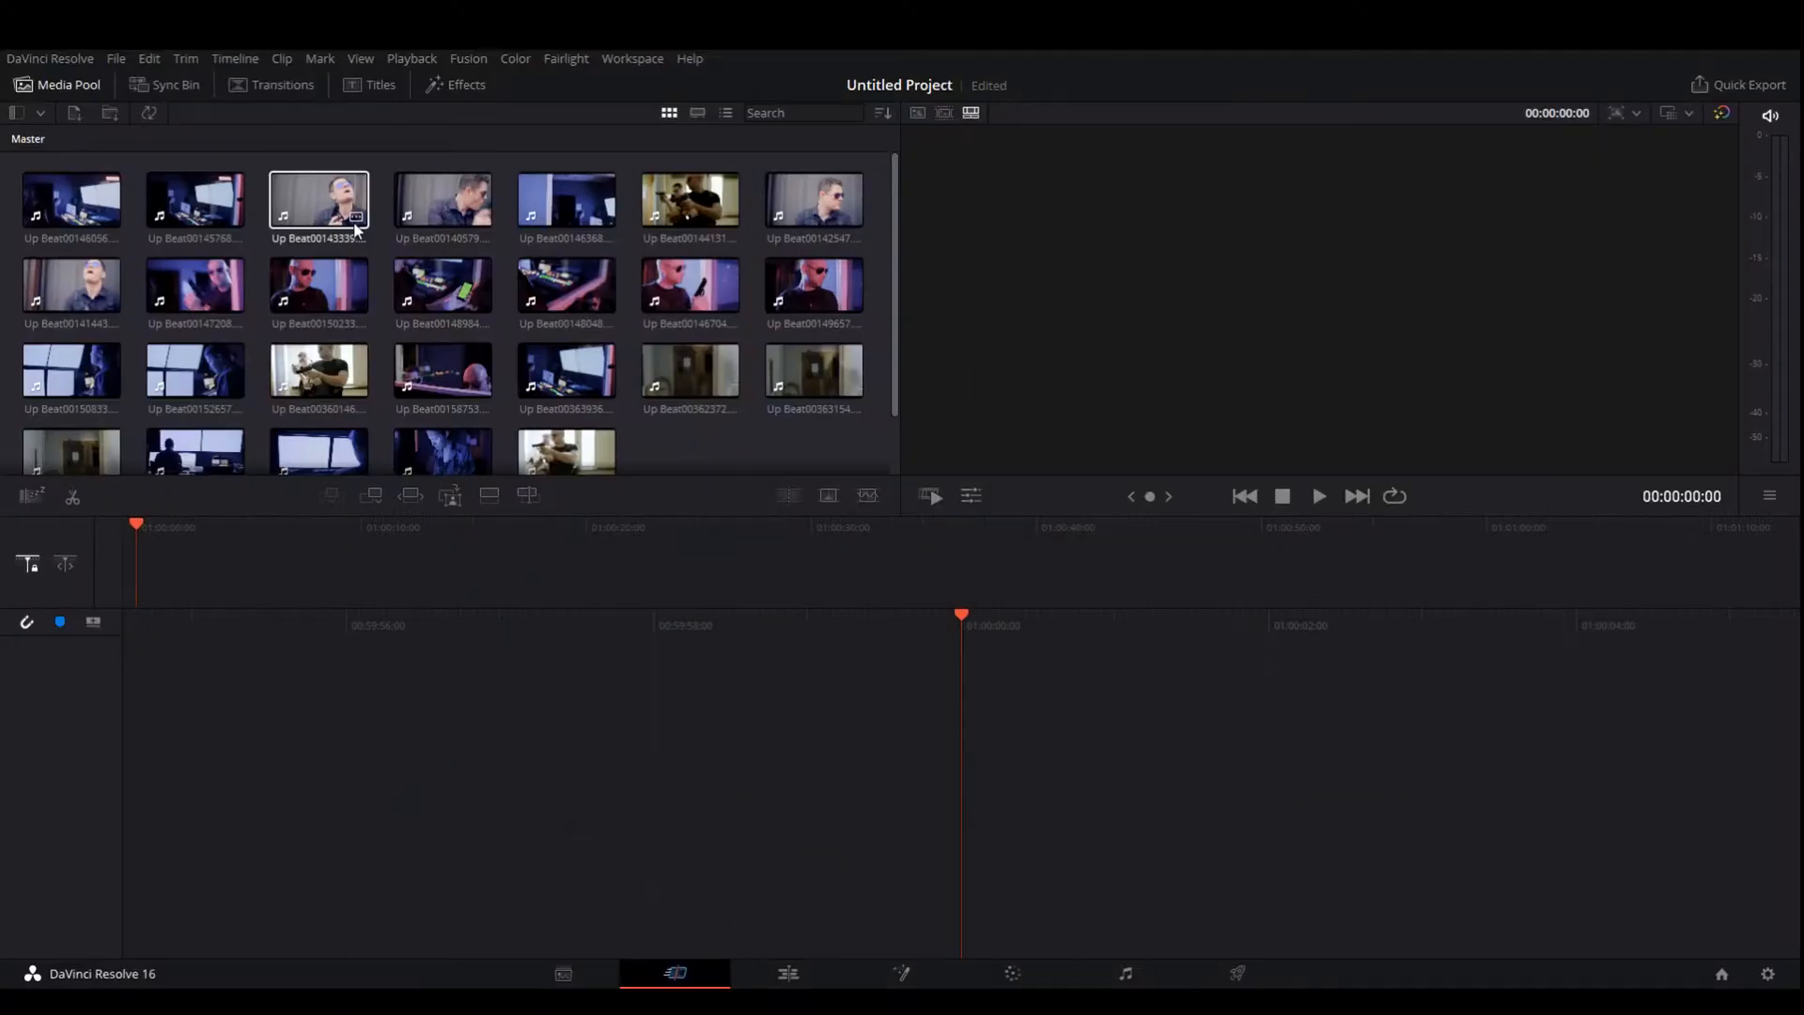
left_click_drag(346, 386, 532, 550)
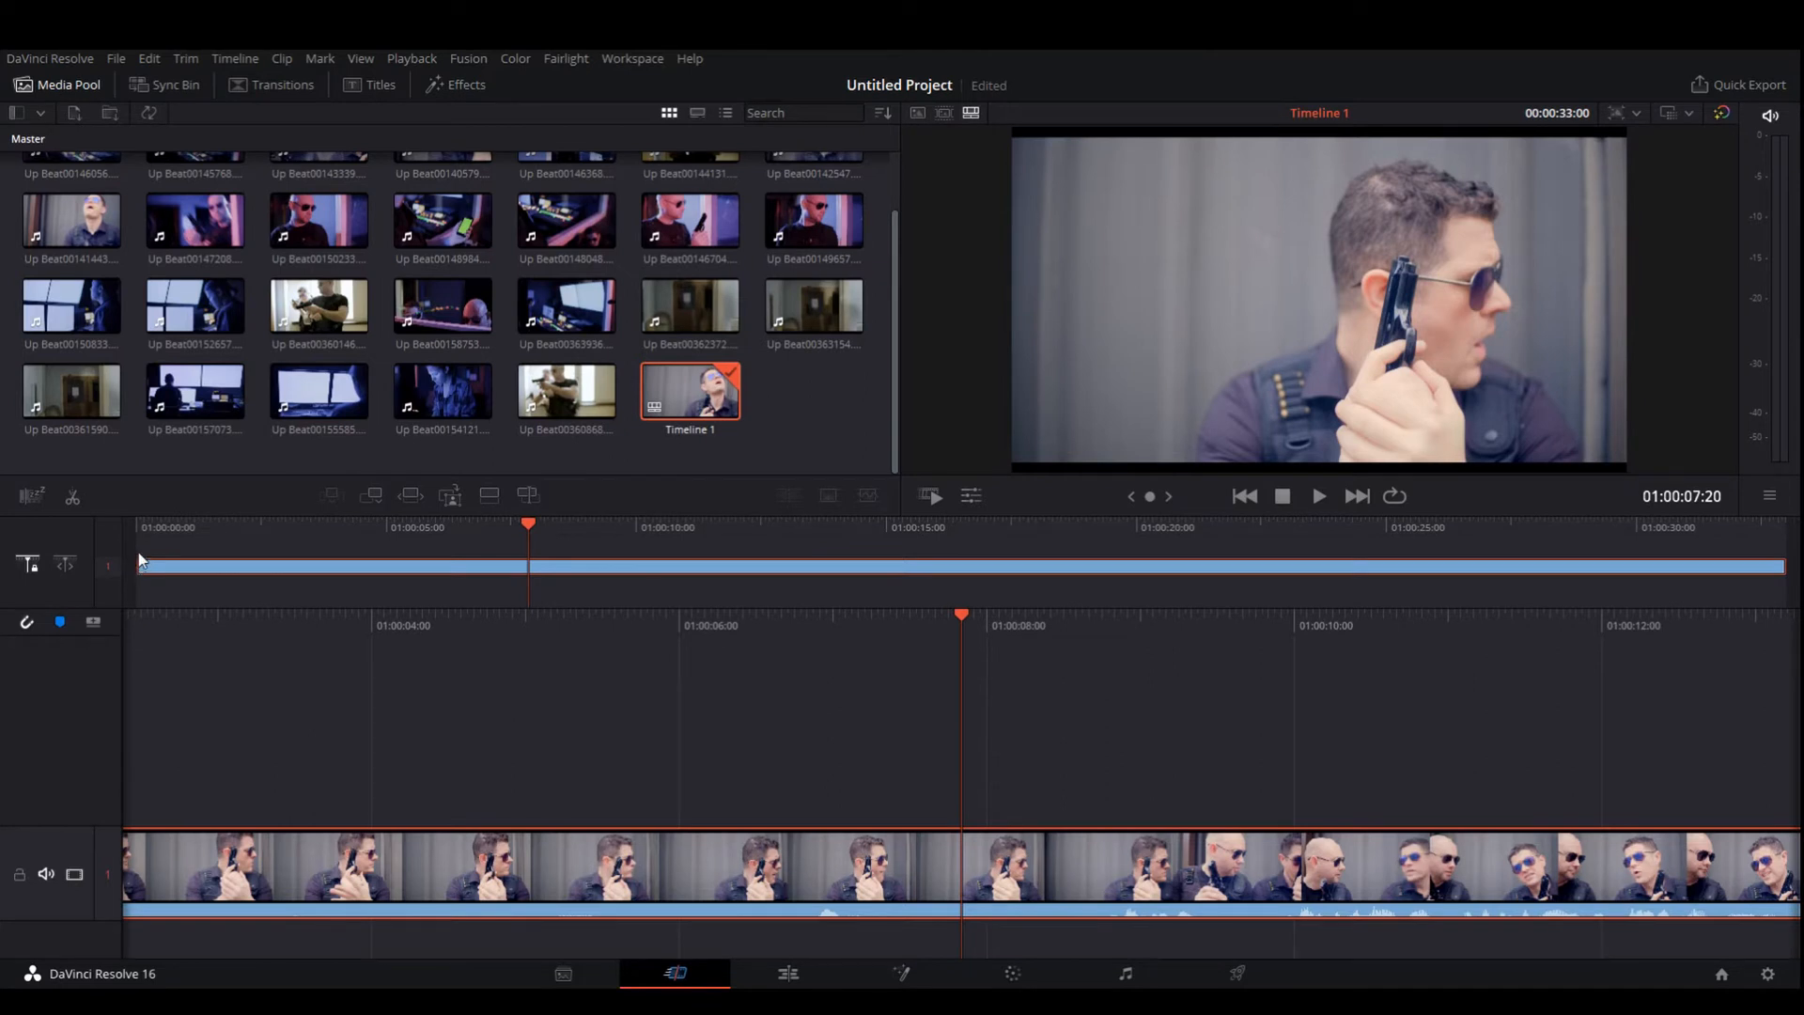
left_click(140, 565)
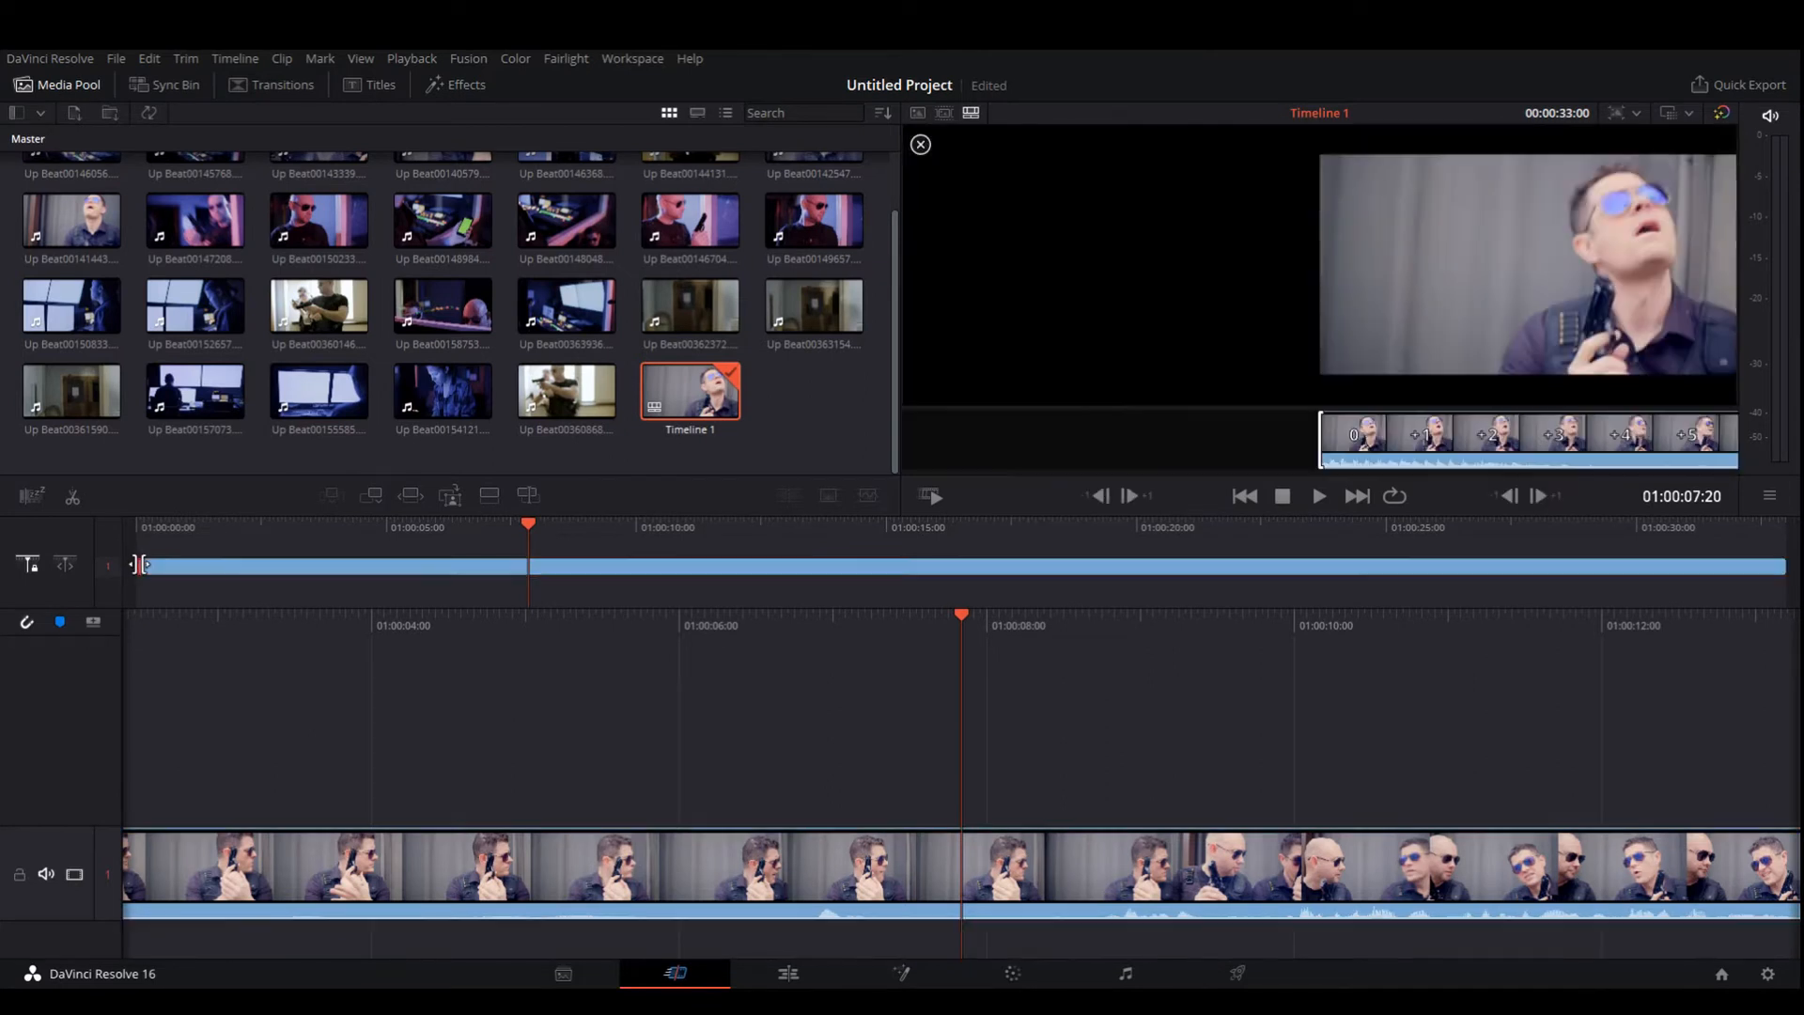
left_click_drag(143, 564, 525, 555)
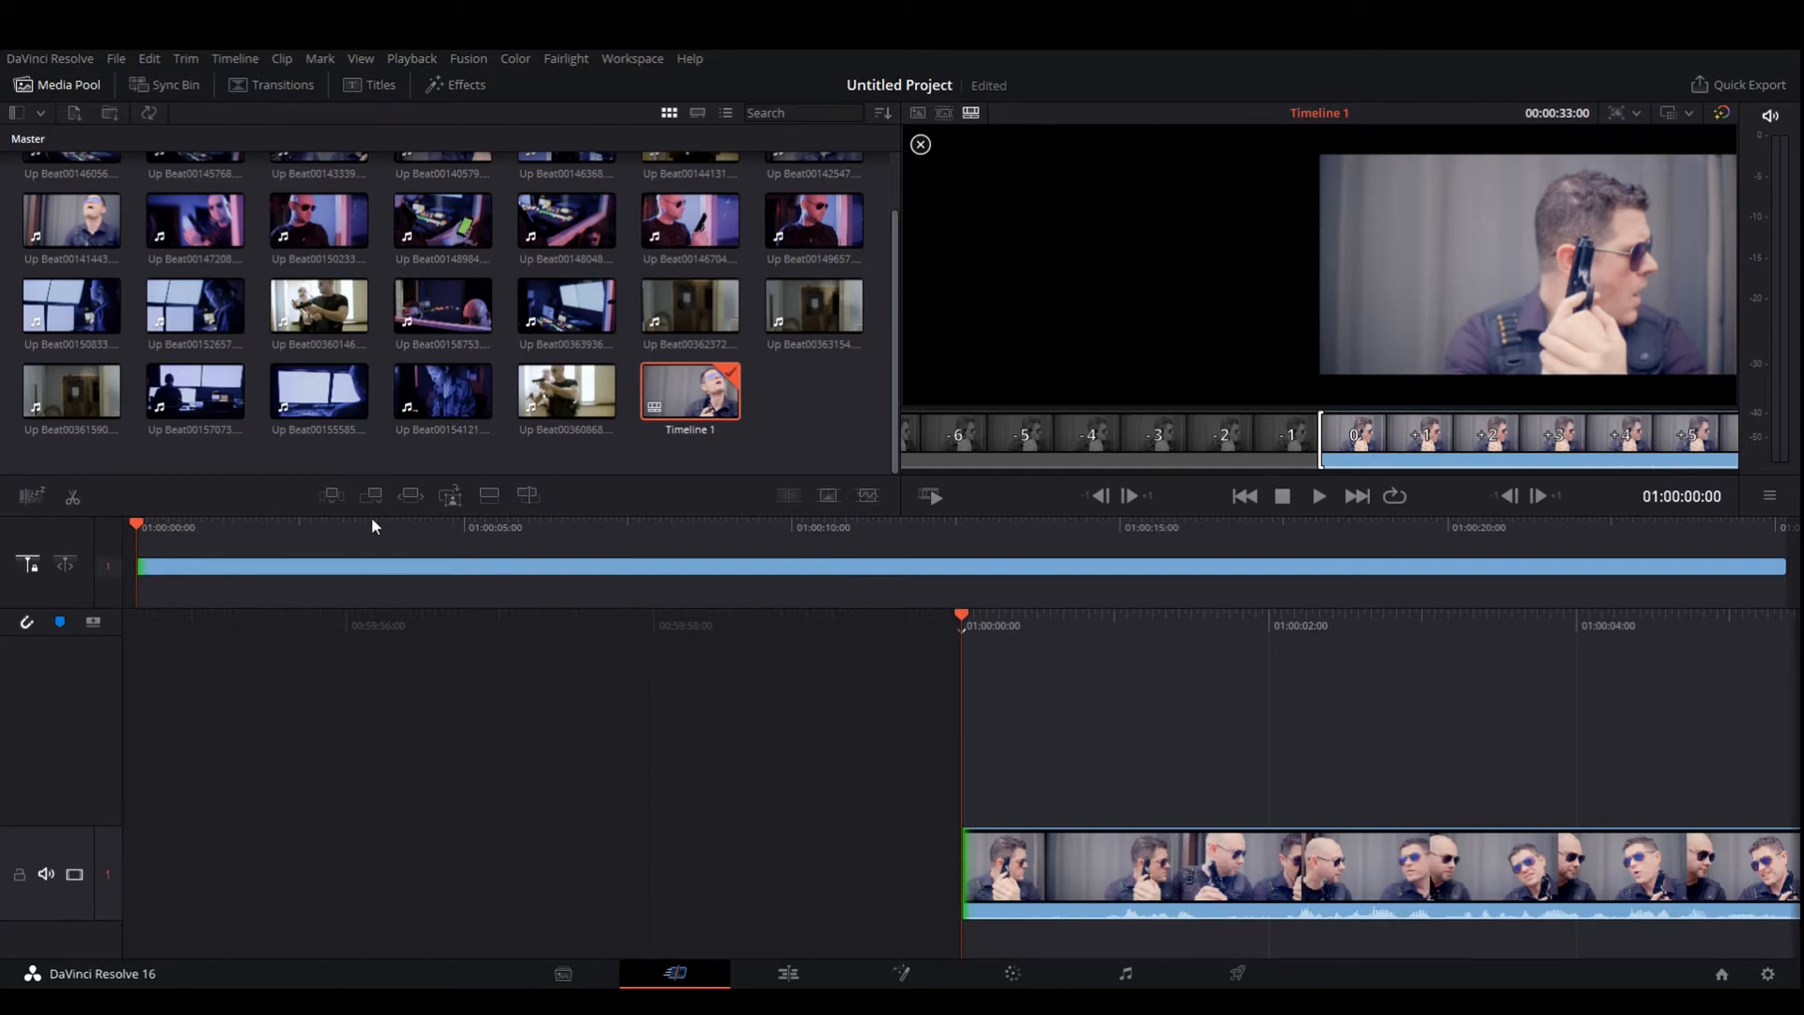
Step: Trim the end of the timeline clip to a total length of 00:00:08:03, previewing the footage before and after
key("space")
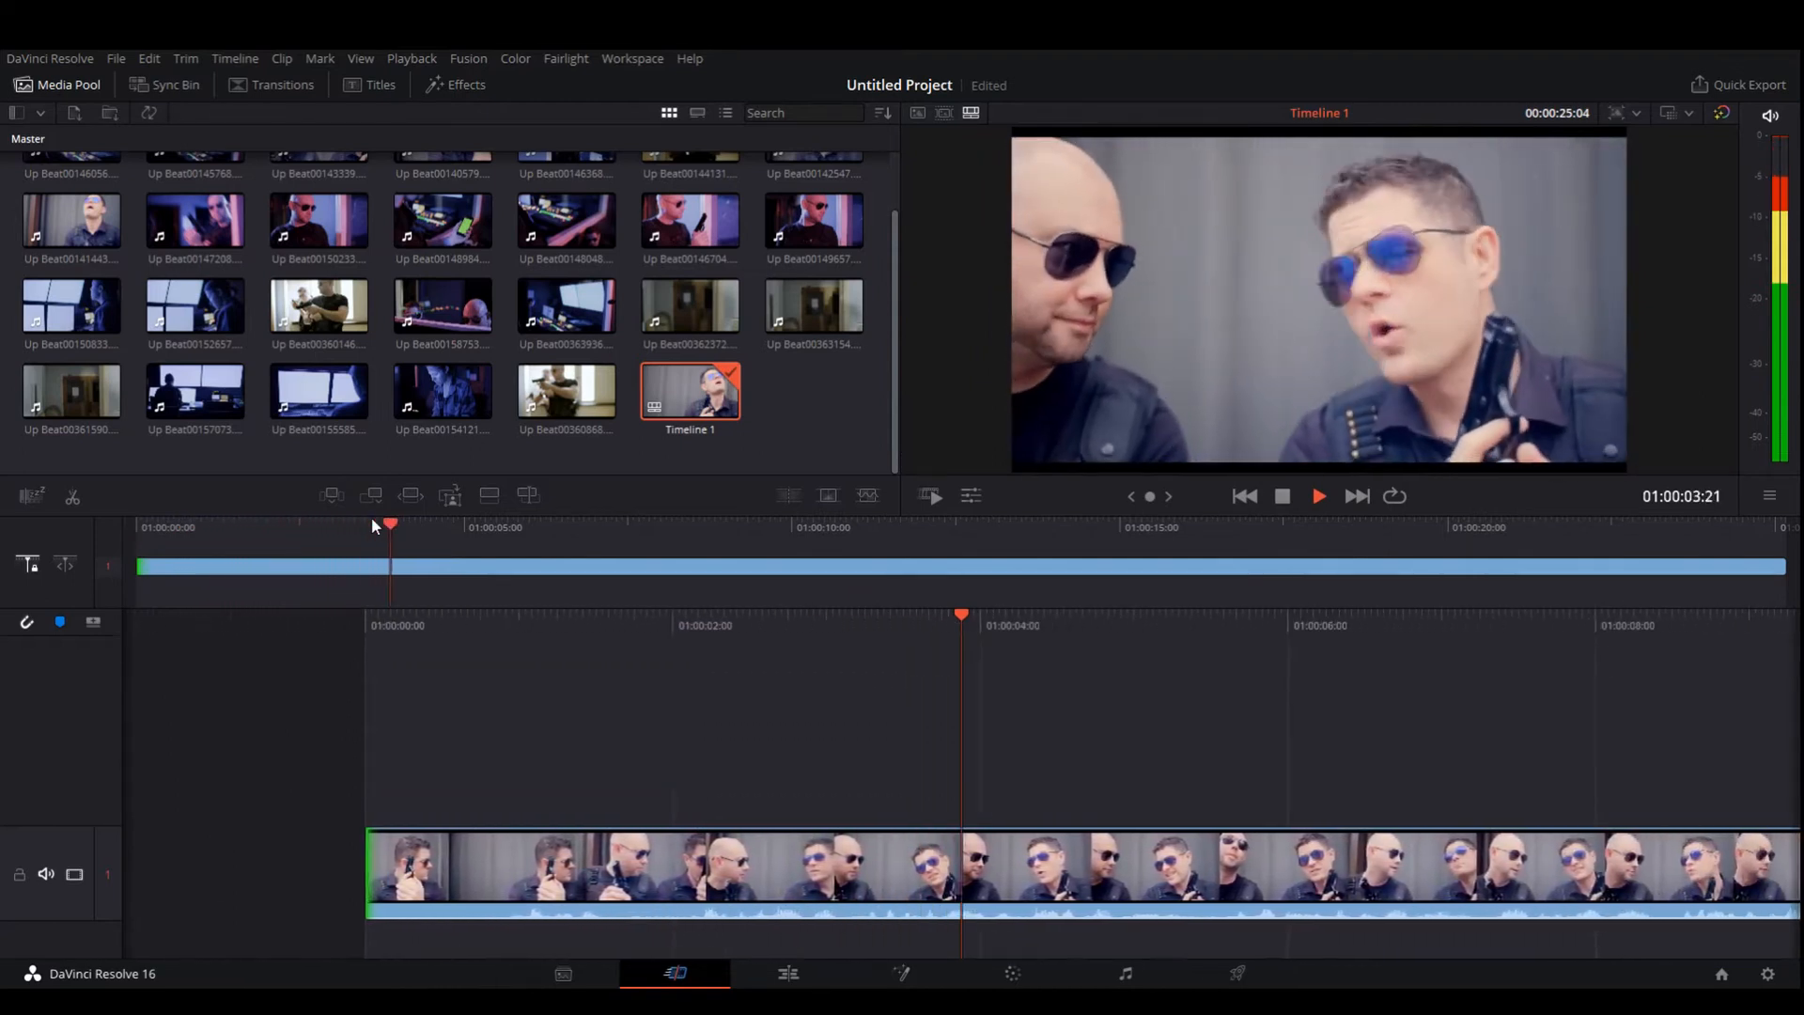
key("space")
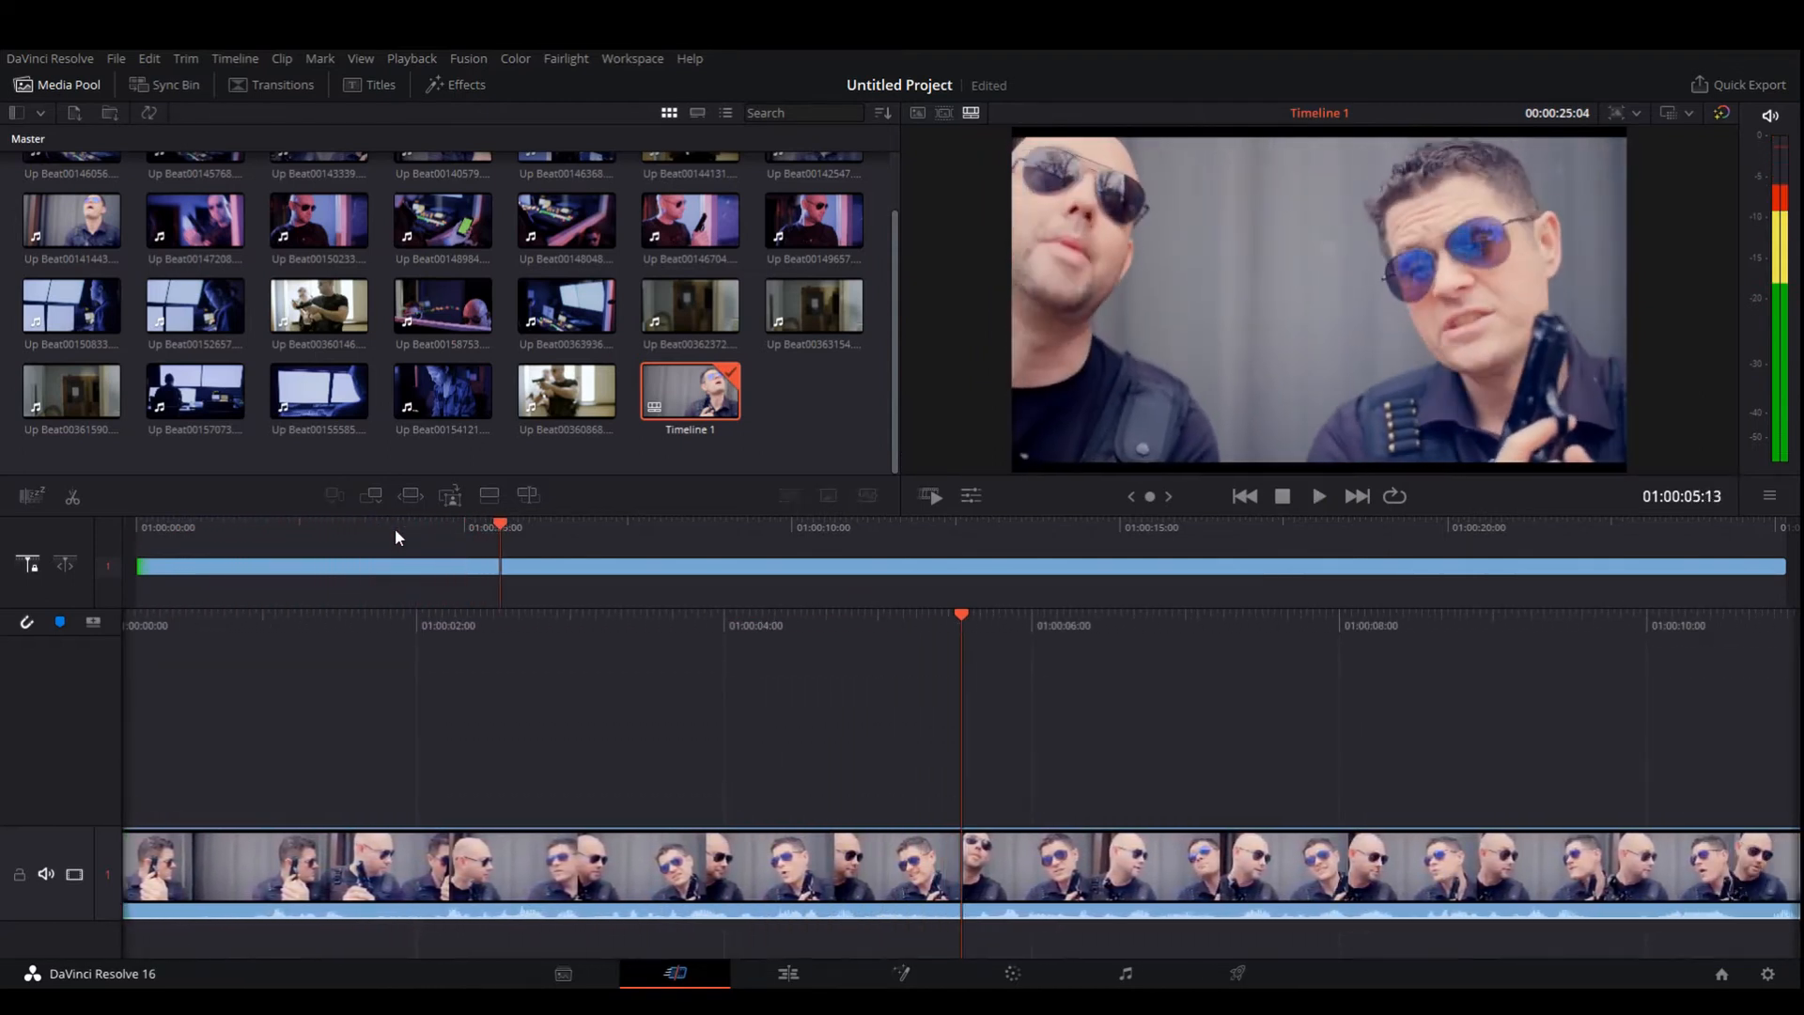
key("space")
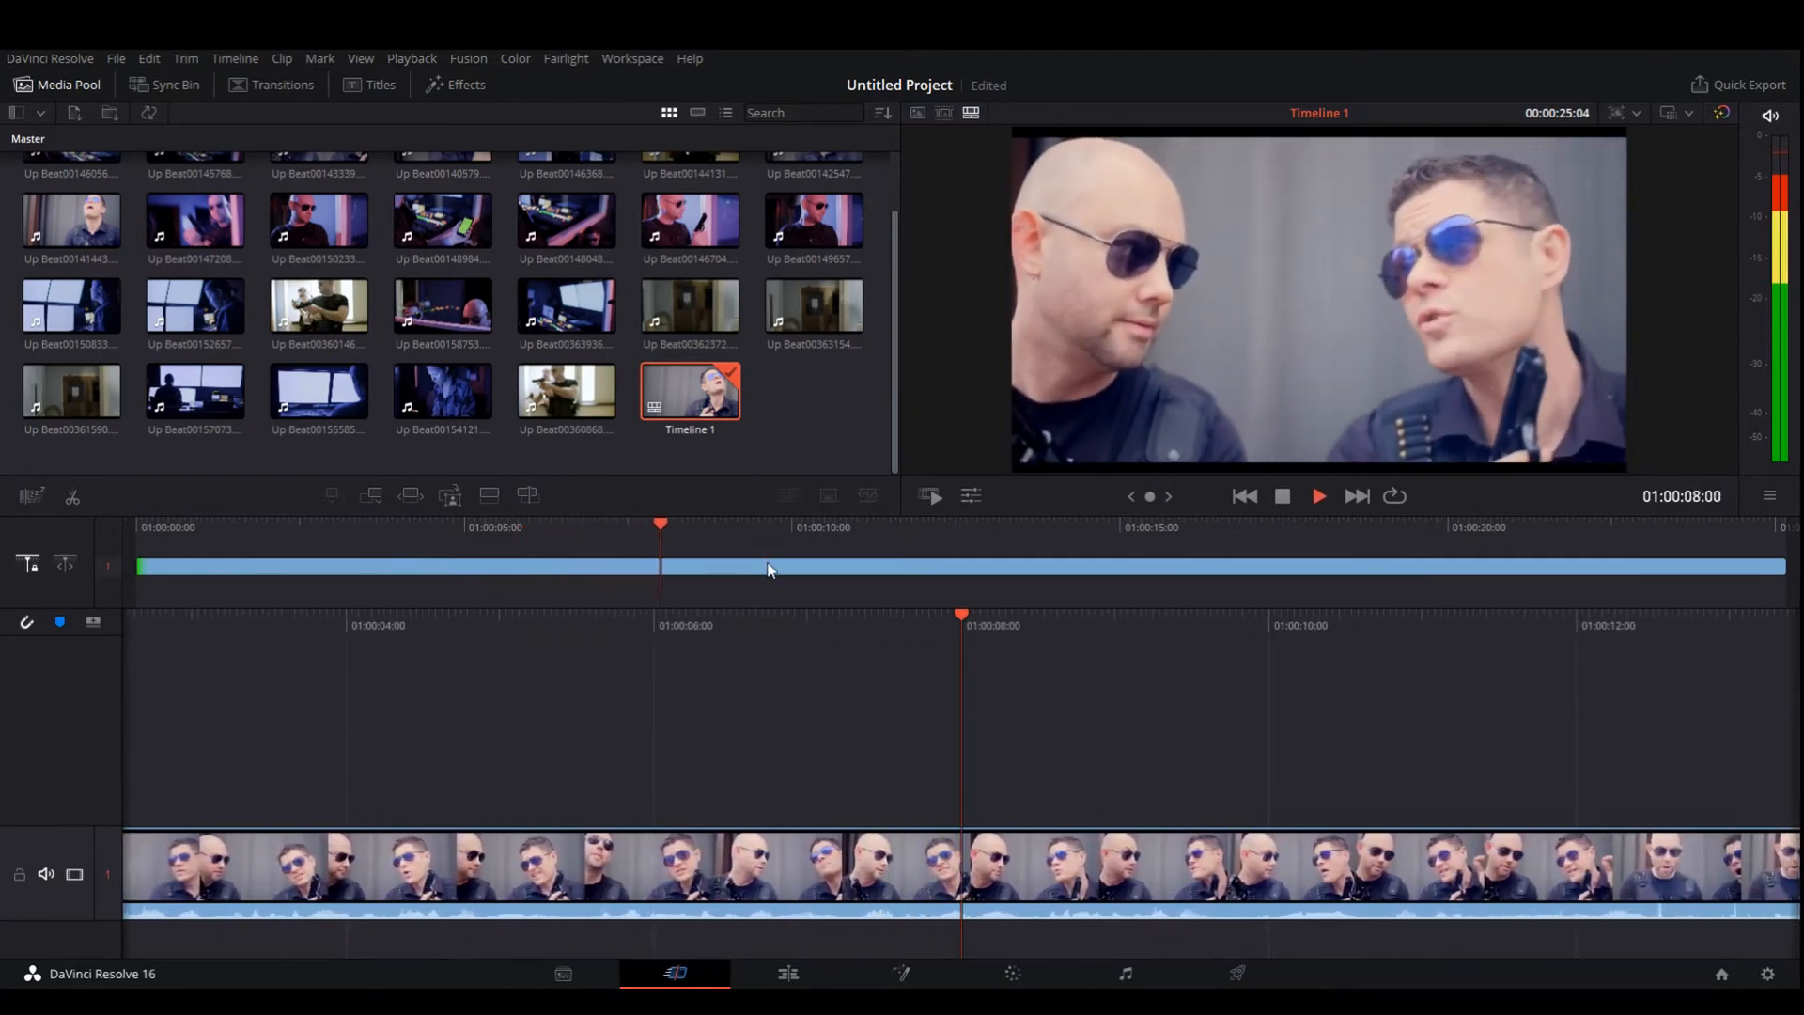
left_click(768, 567)
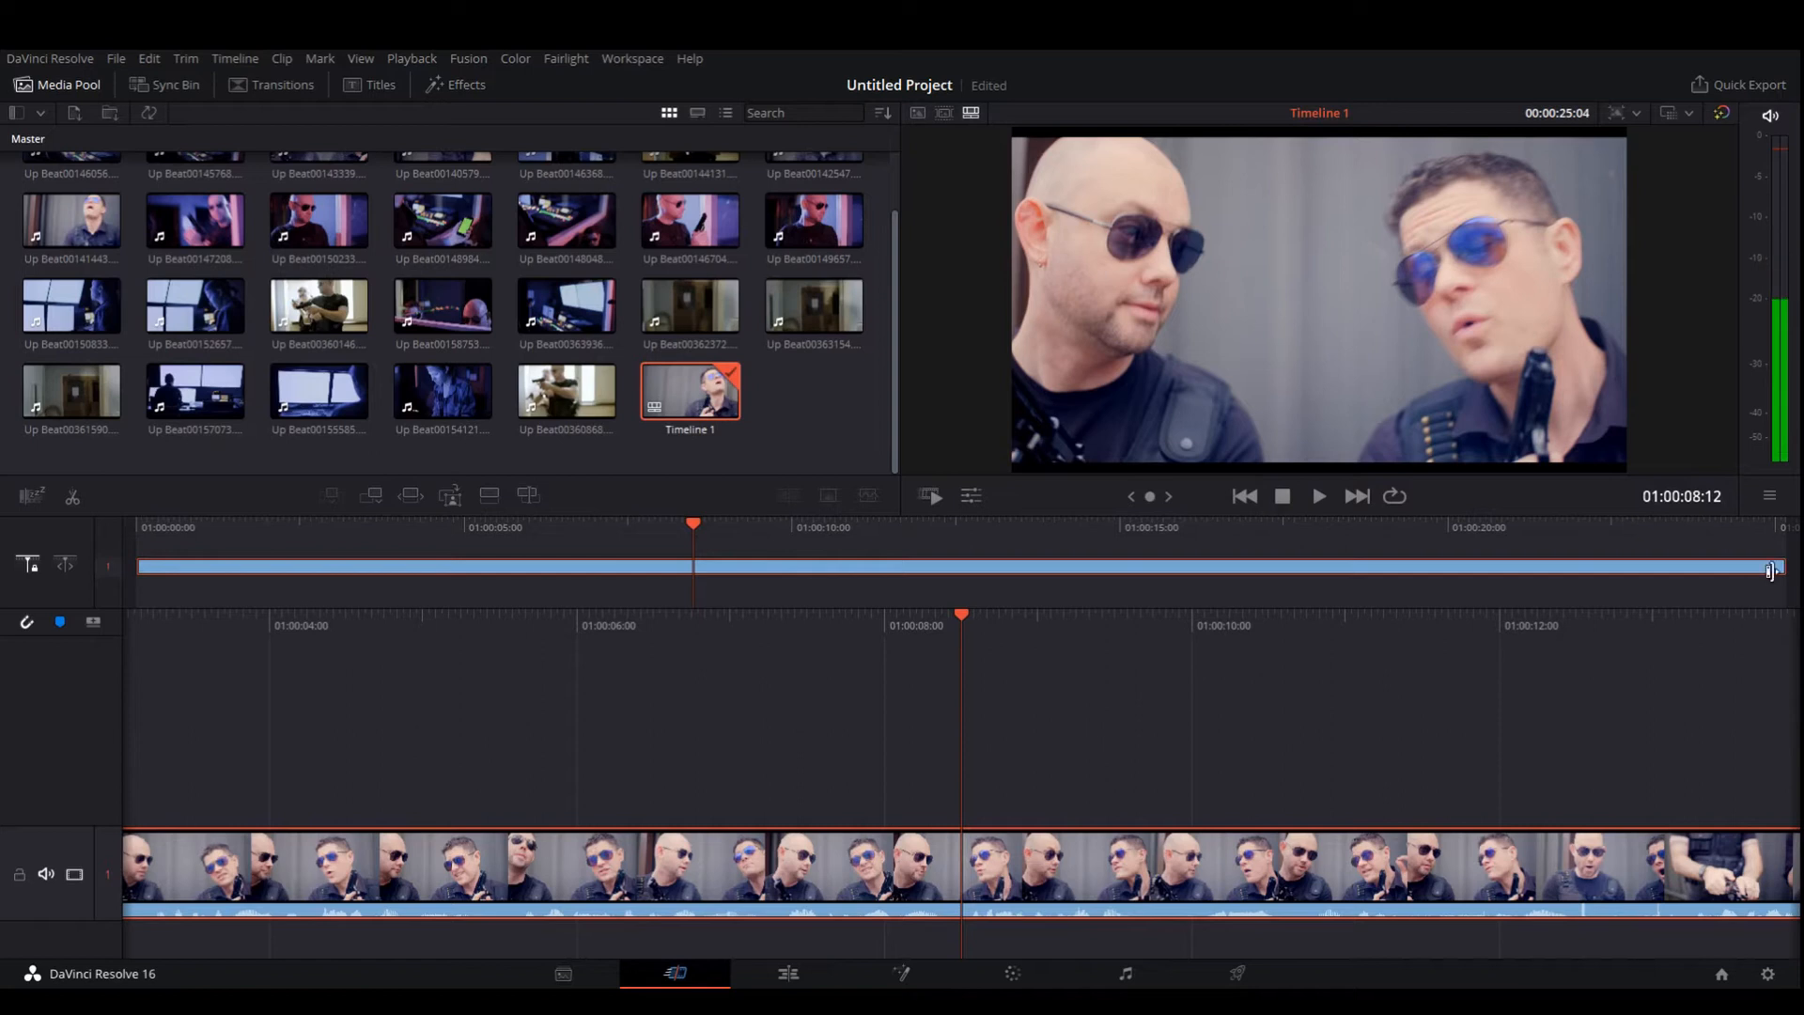
left_click_drag(1783, 563, 151, 543)
key("space")
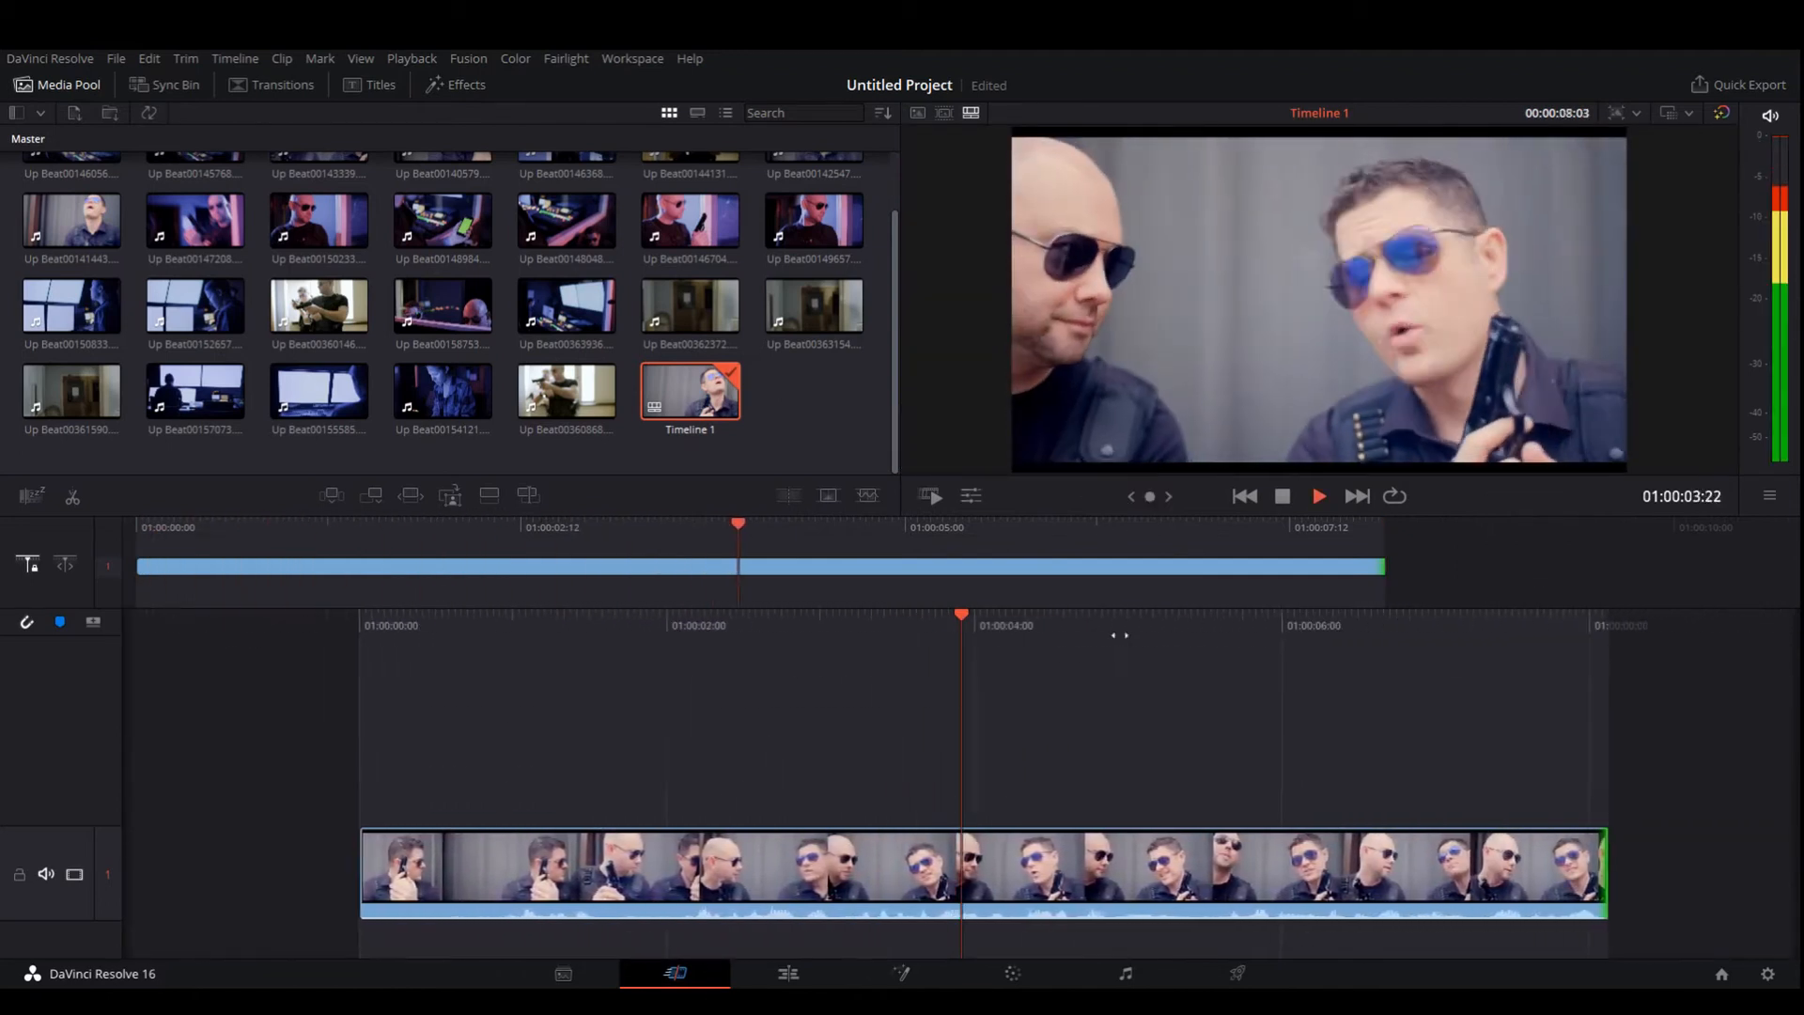
left_click(1317, 546)
left_click_drag(1328, 550, 788, 571)
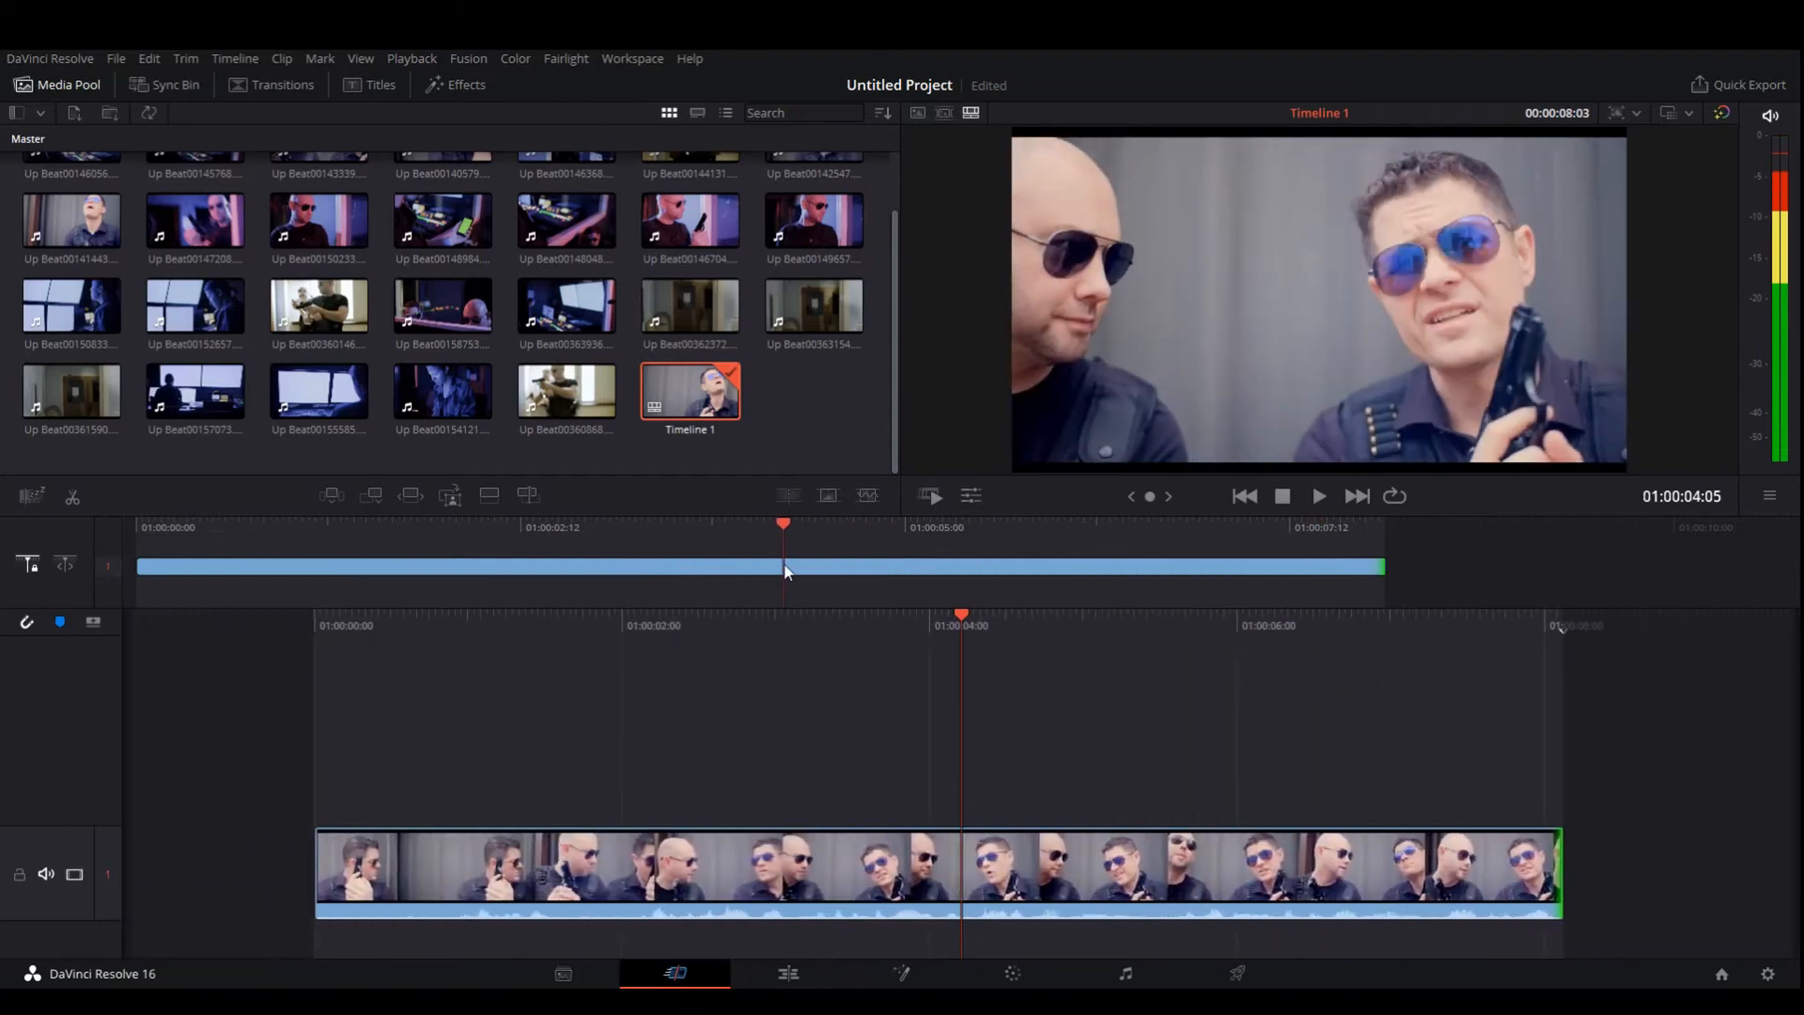
Step: Add the Up Beat00146056 clip to the timeline directly after the first clip
scroll(842, 462, "up", 1)
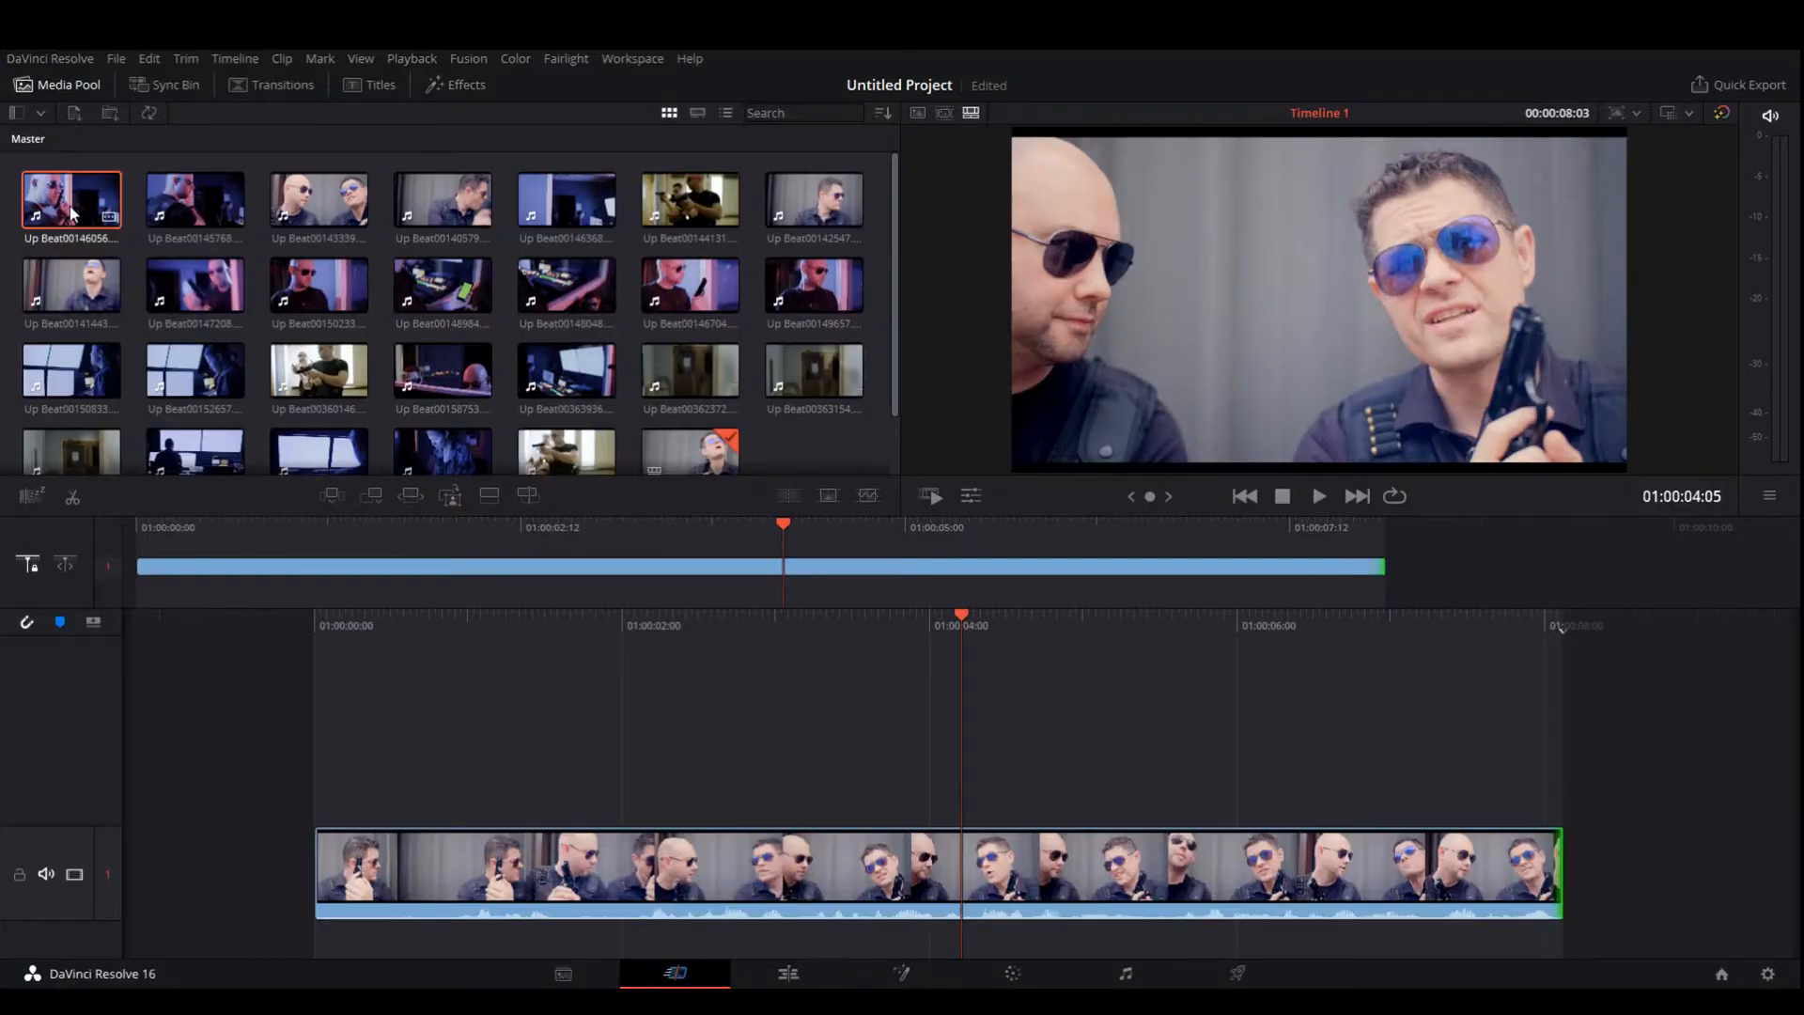
left_click_drag(1396, 548, 934, 558)
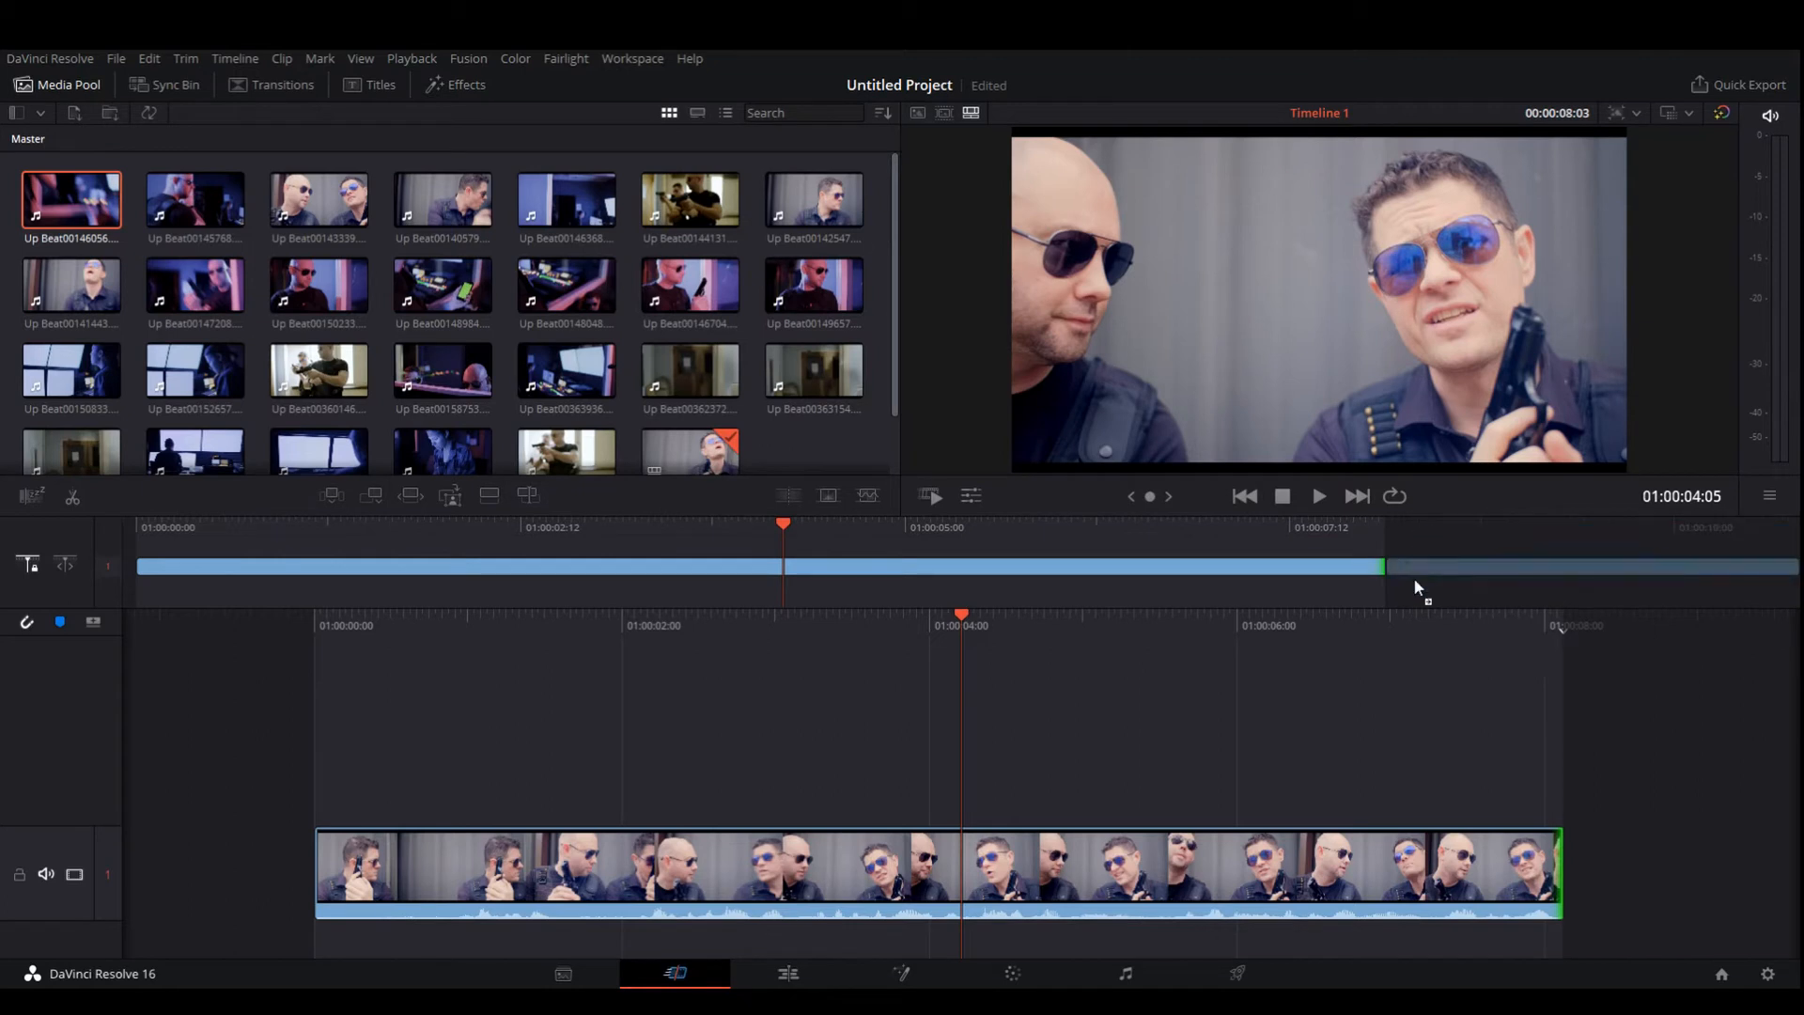
left_click_drag(1414, 581, 1447, 560)
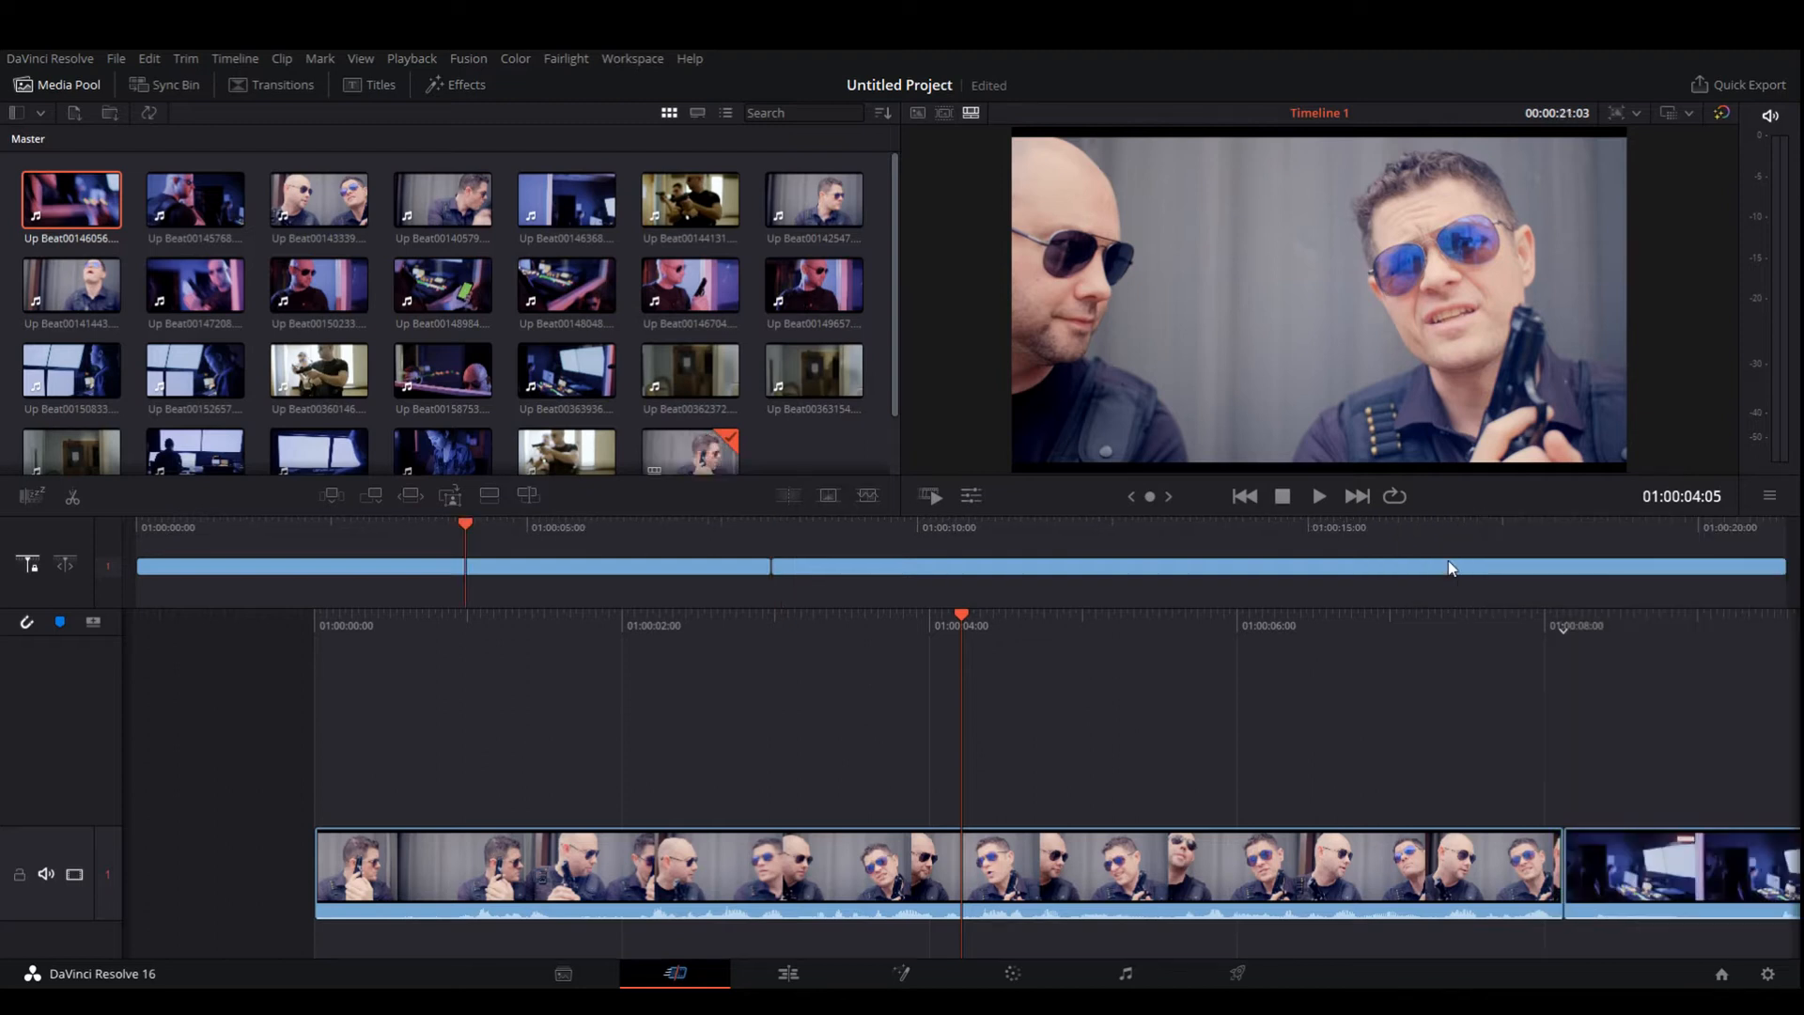
Step: Preview the second clip, undo the first split, and split the clip at 01:00:12:09 instead
key("space")
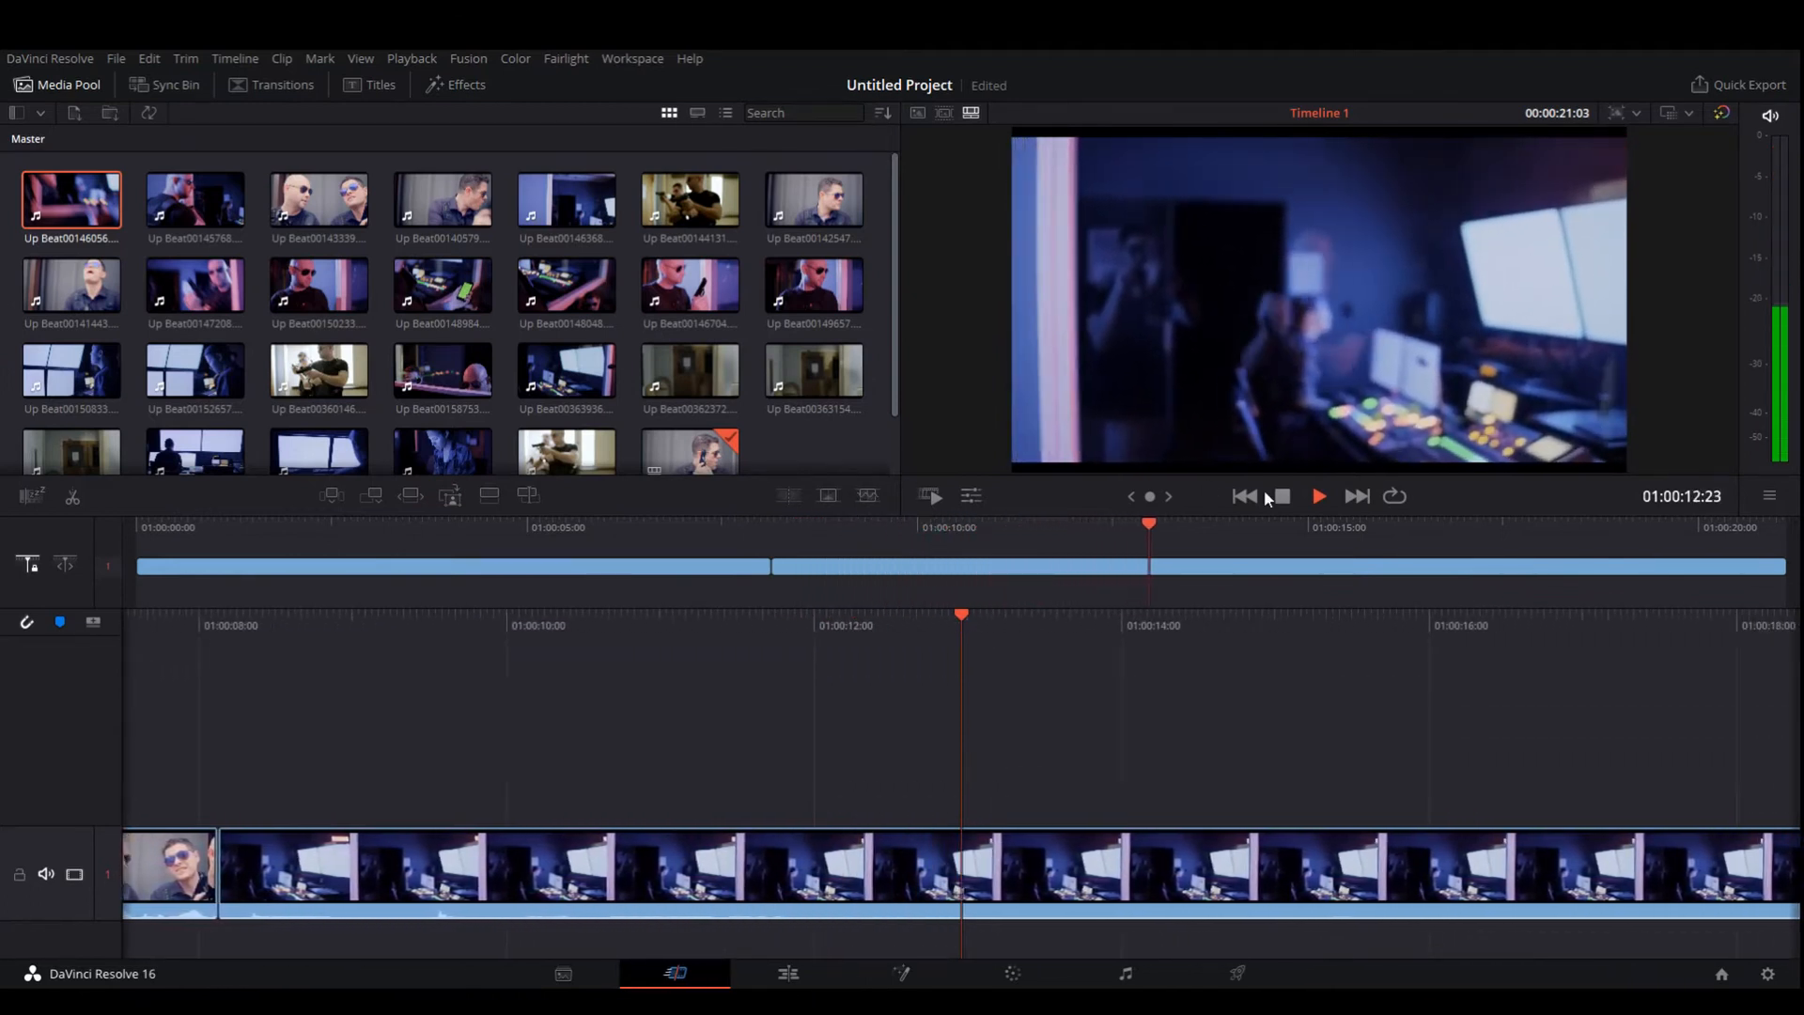
left_click(1280, 495)
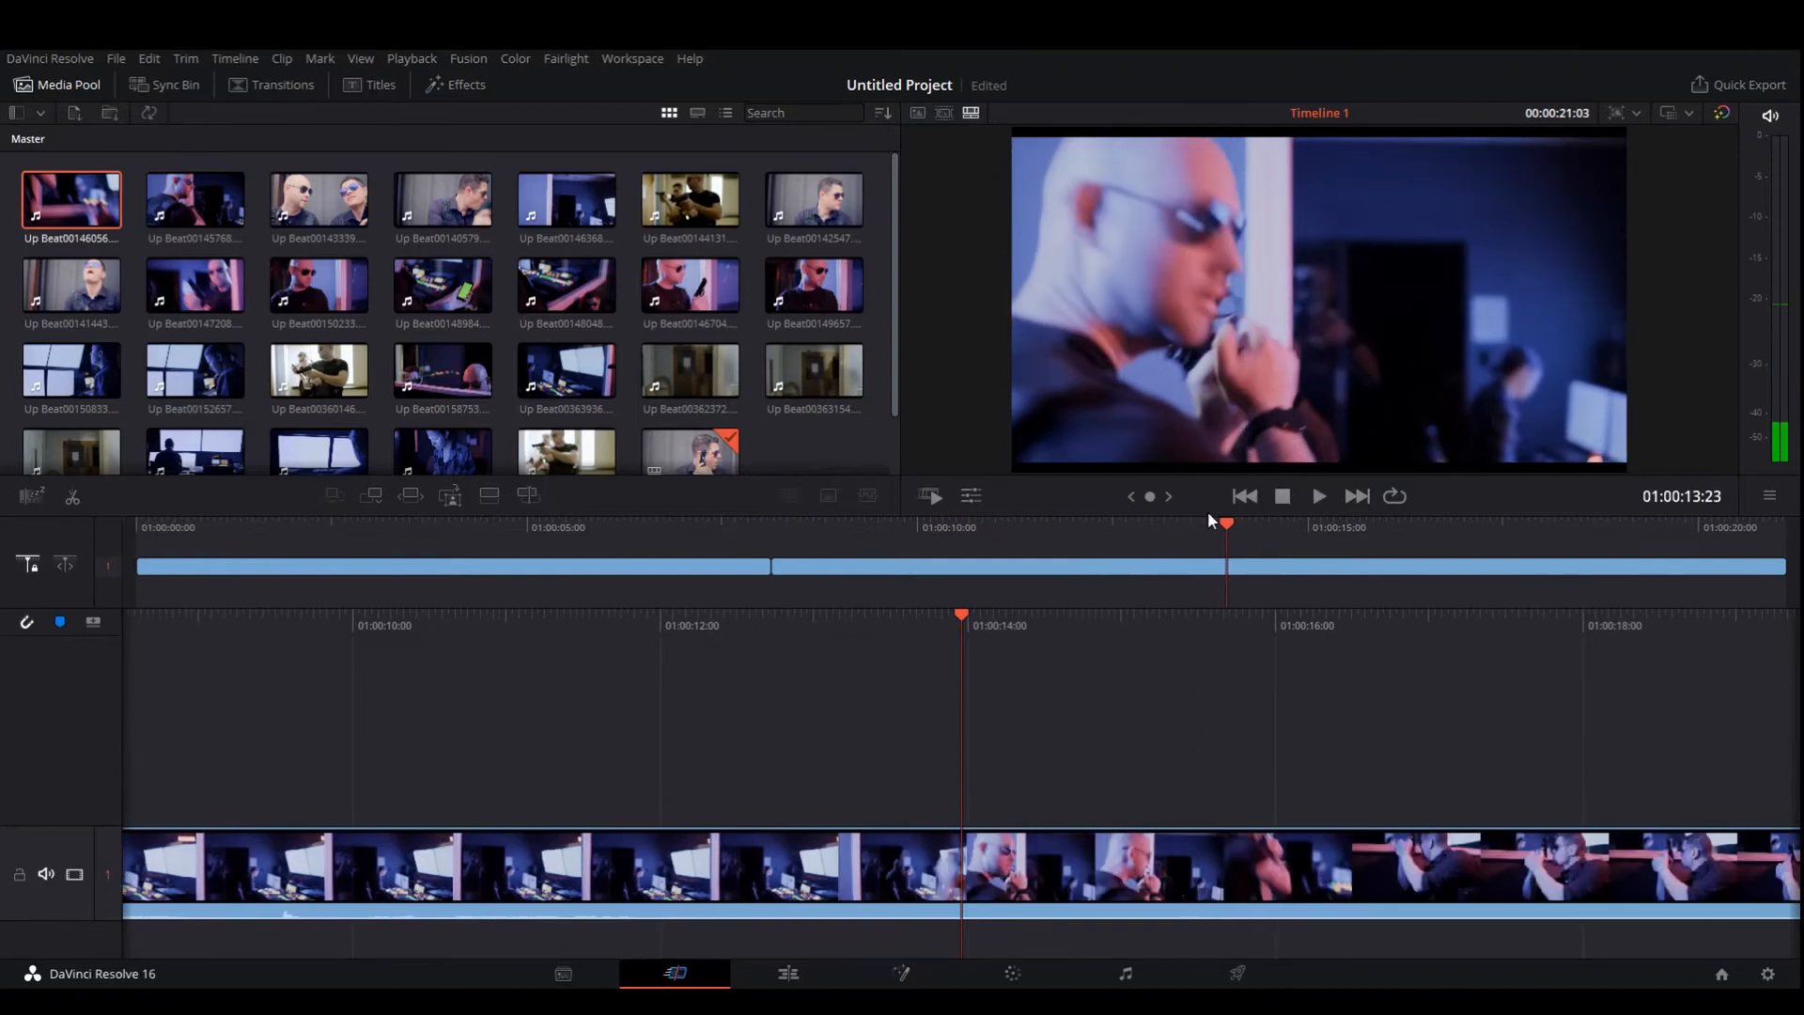
left_click_drag(1210, 510, 1108, 566)
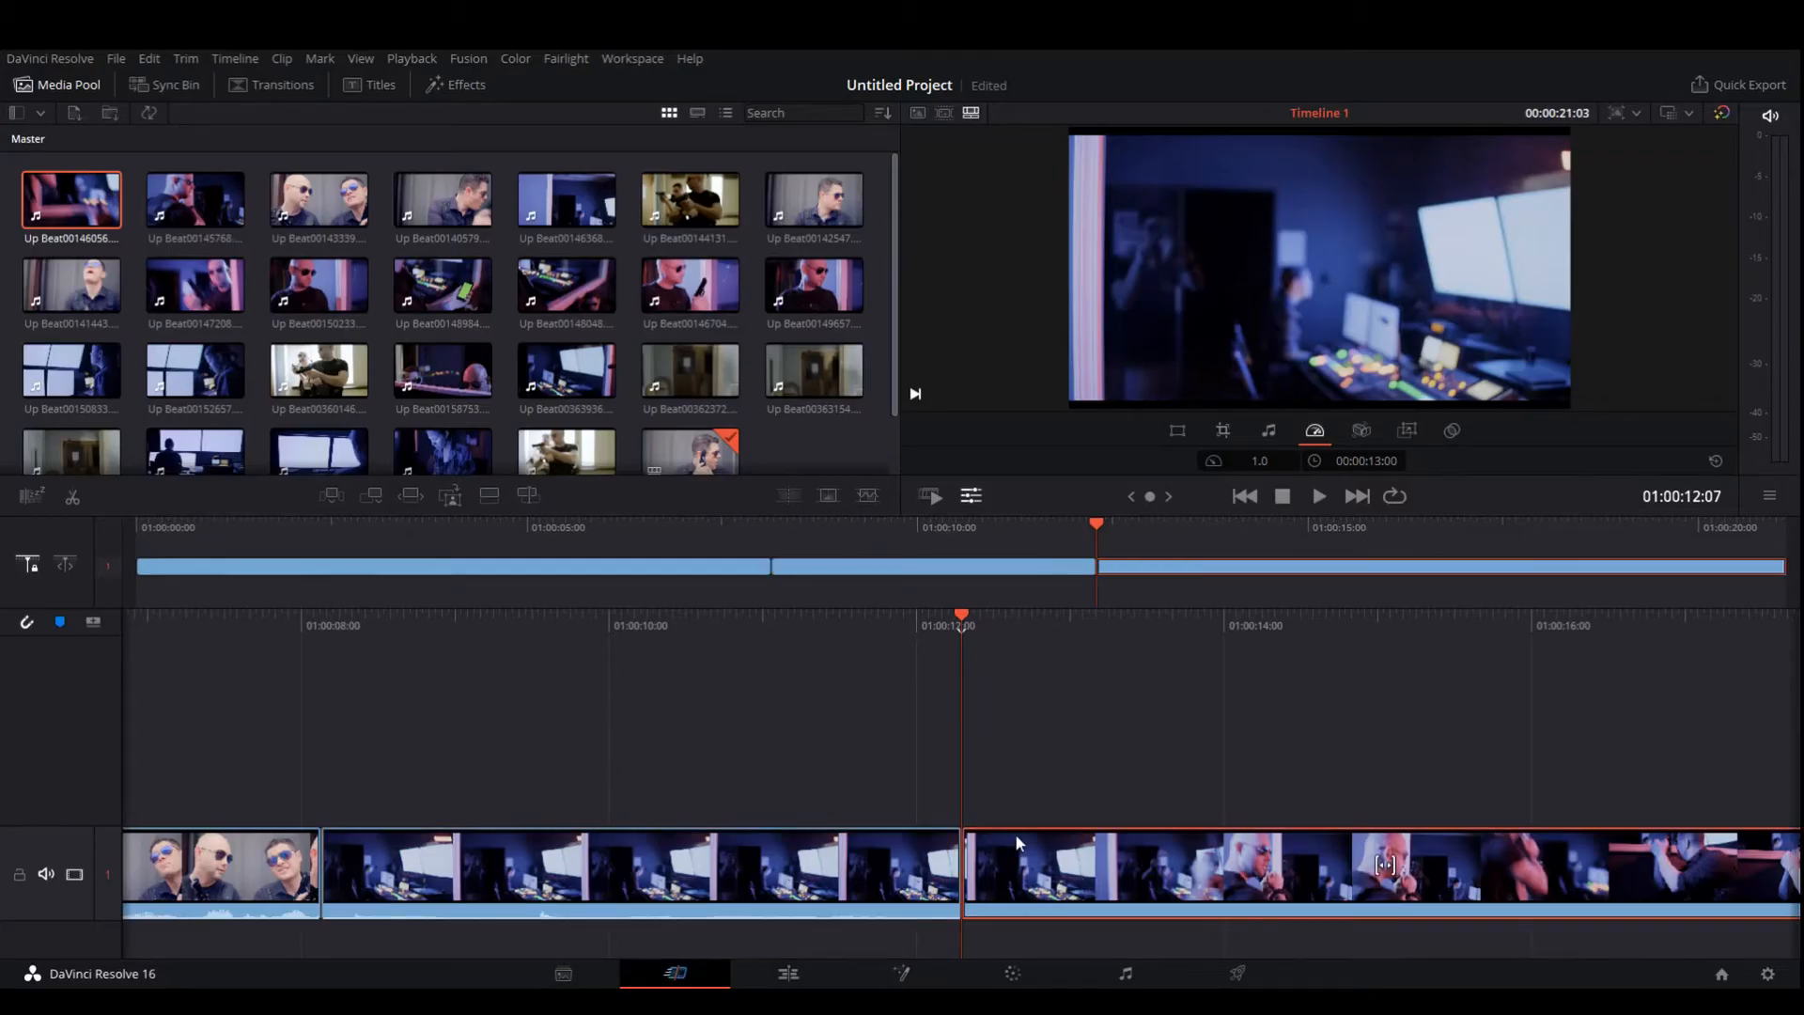
key("ctrl+z")
mouse_move(988, 633)
left_mouse_down()
mouse_move(916, 616)
mouse_move(998, 632)
mouse_move(947, 633)
mouse_move(966, 633)
left_mouse_up()
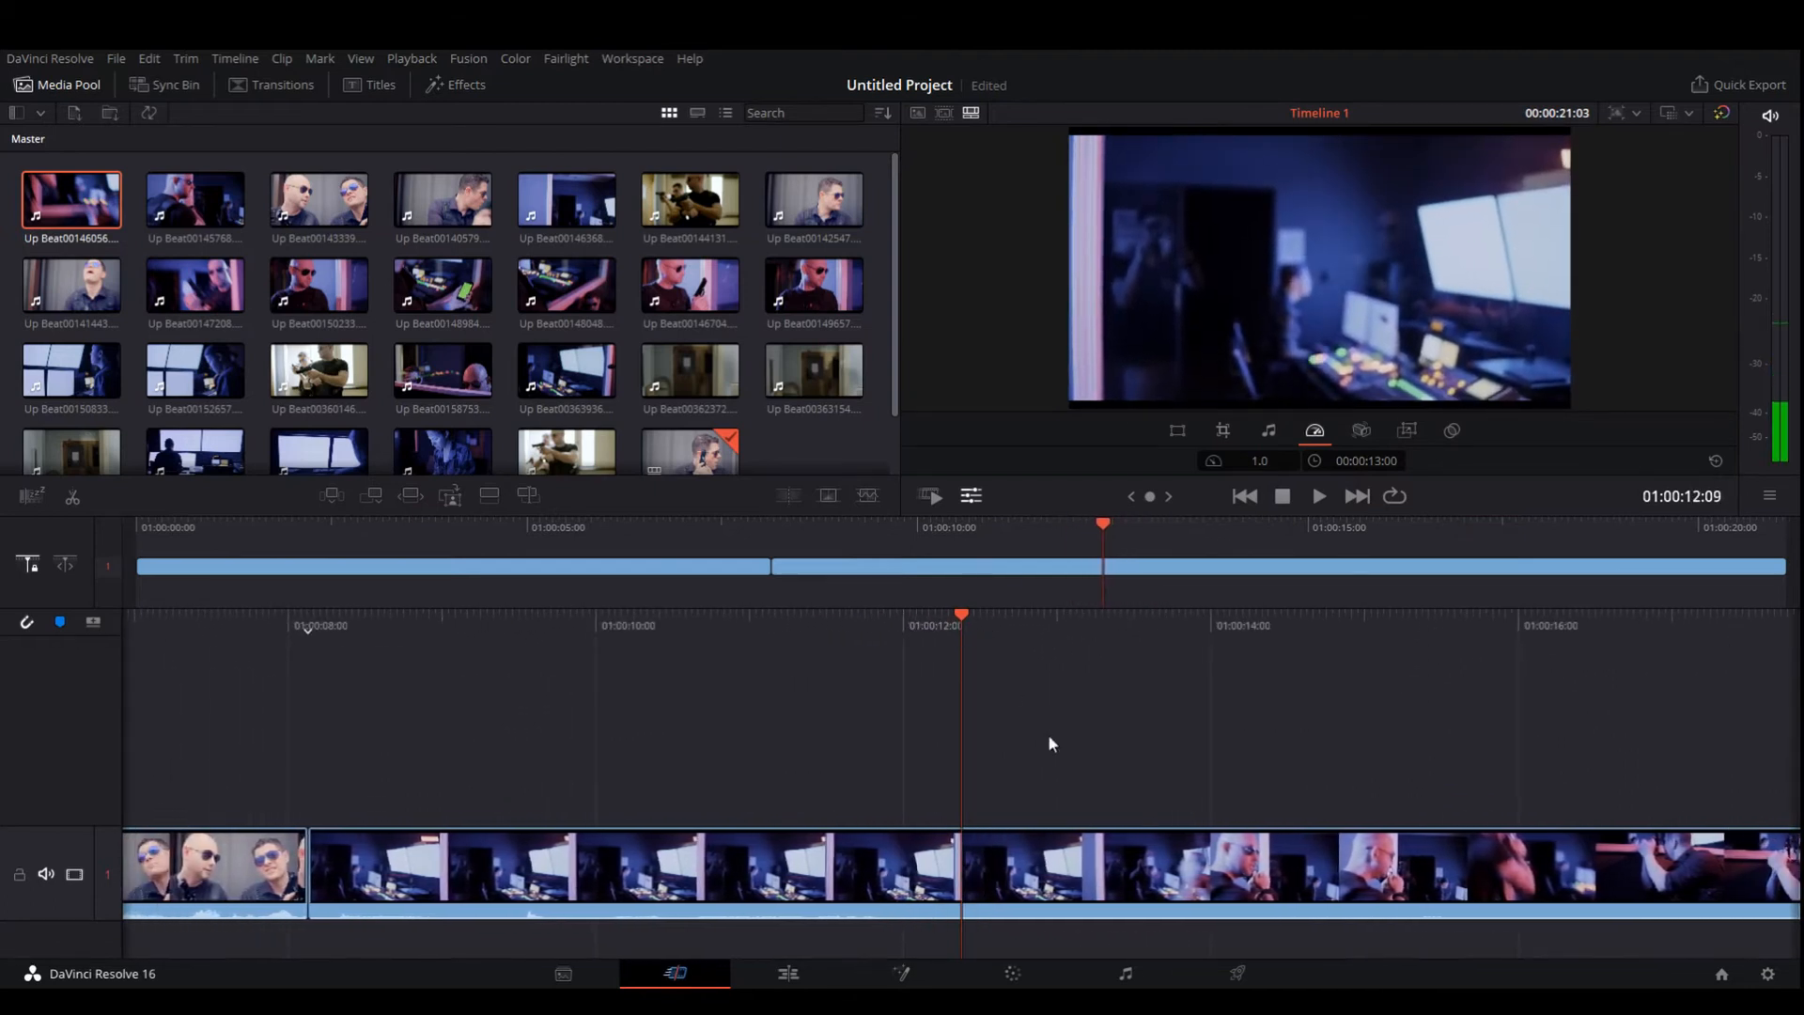
key("ctrl+b")
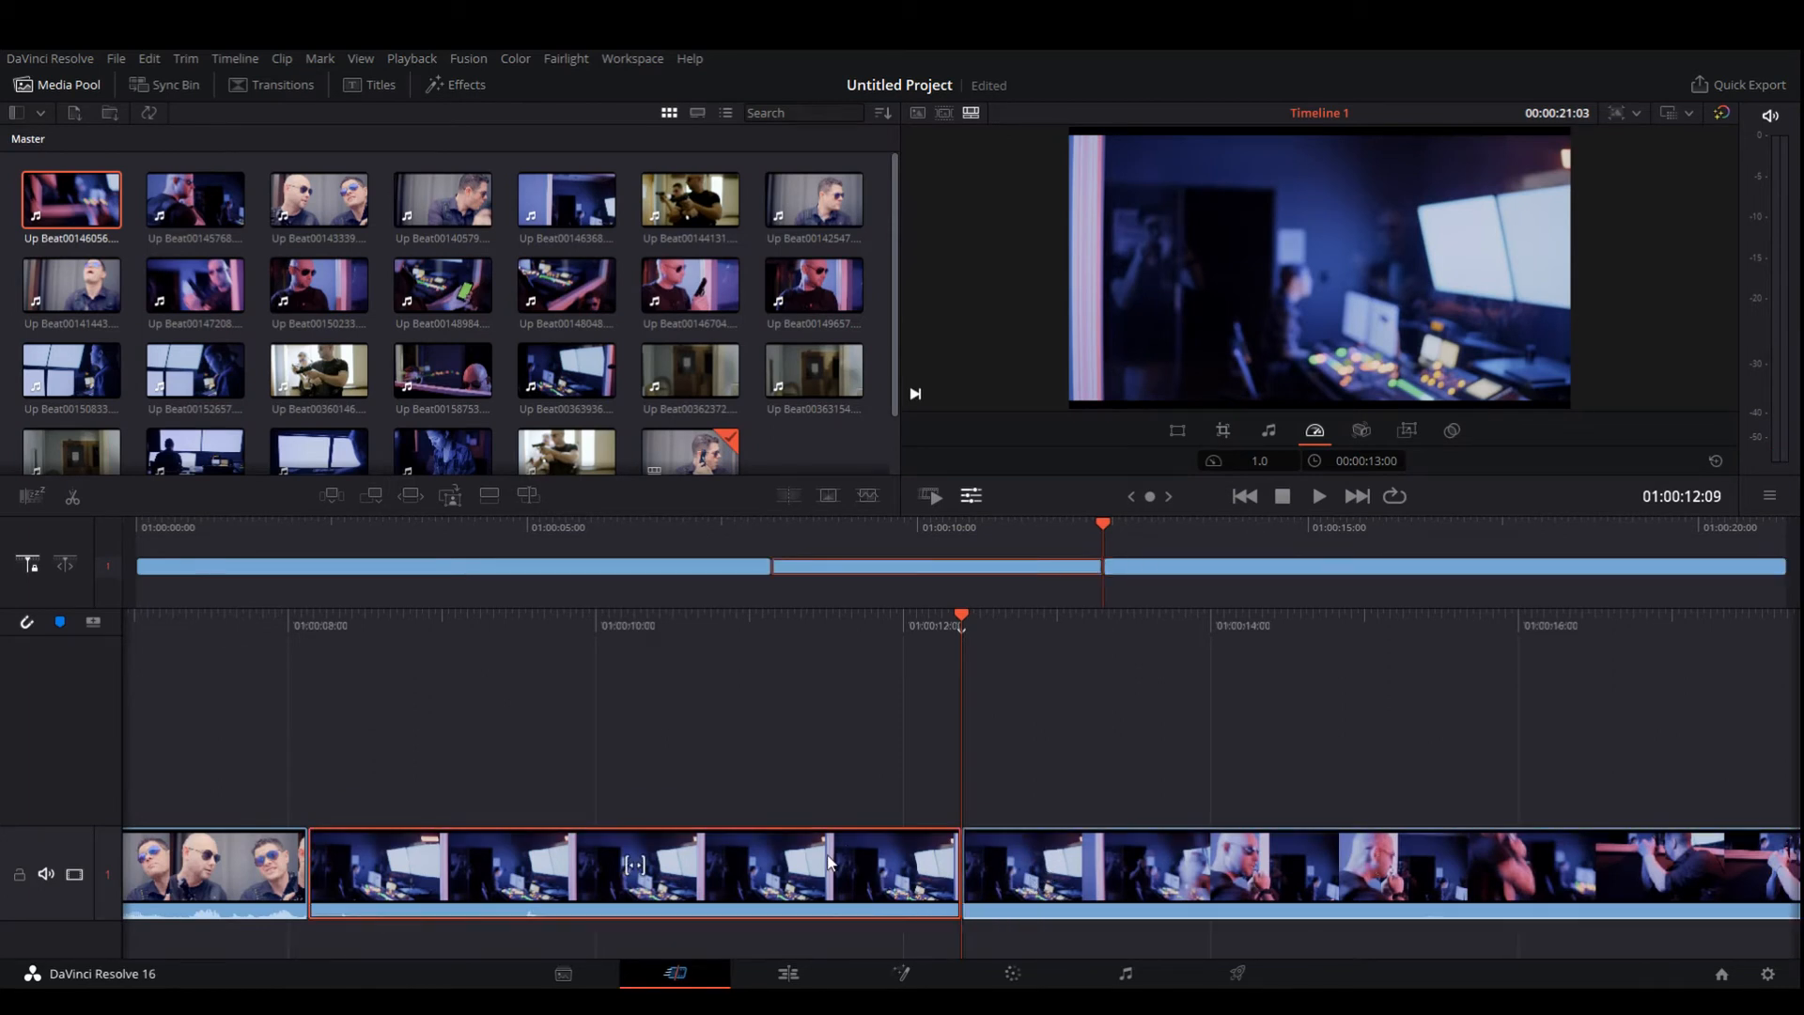
Step: Delete the part of the second clip after the split and undo the deletion
key("Delete")
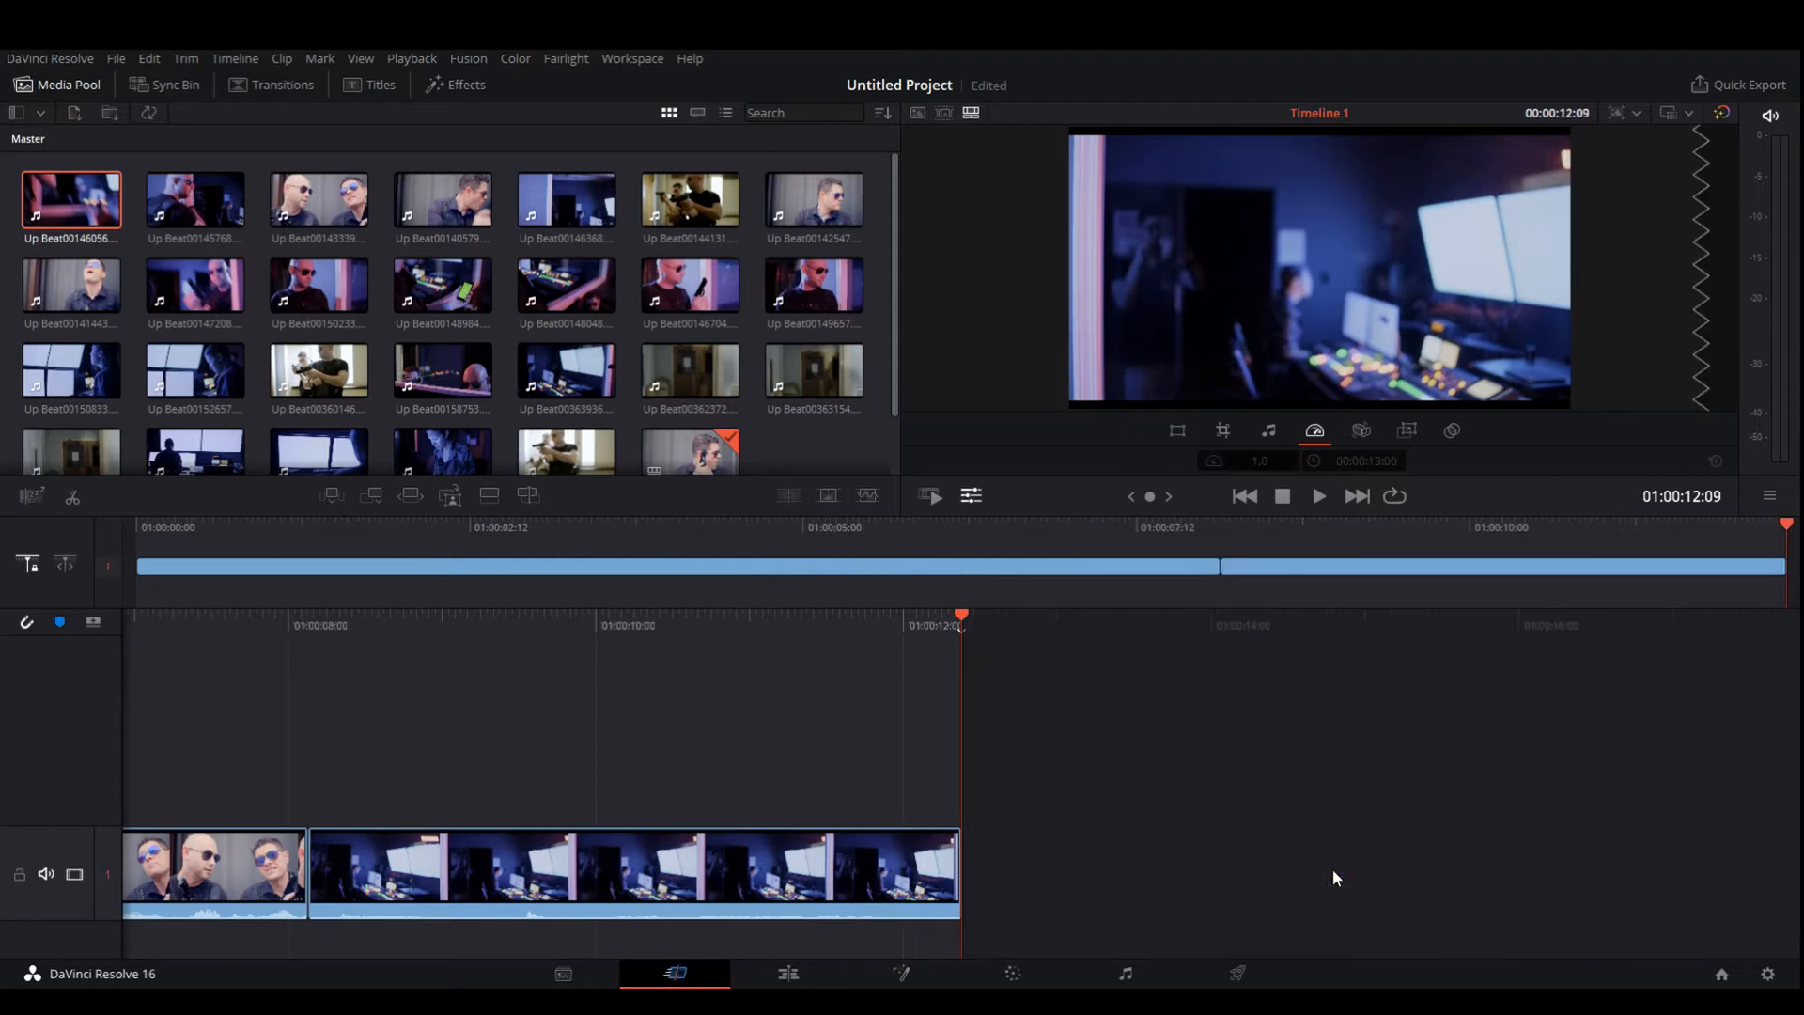
key("ctrl+z")
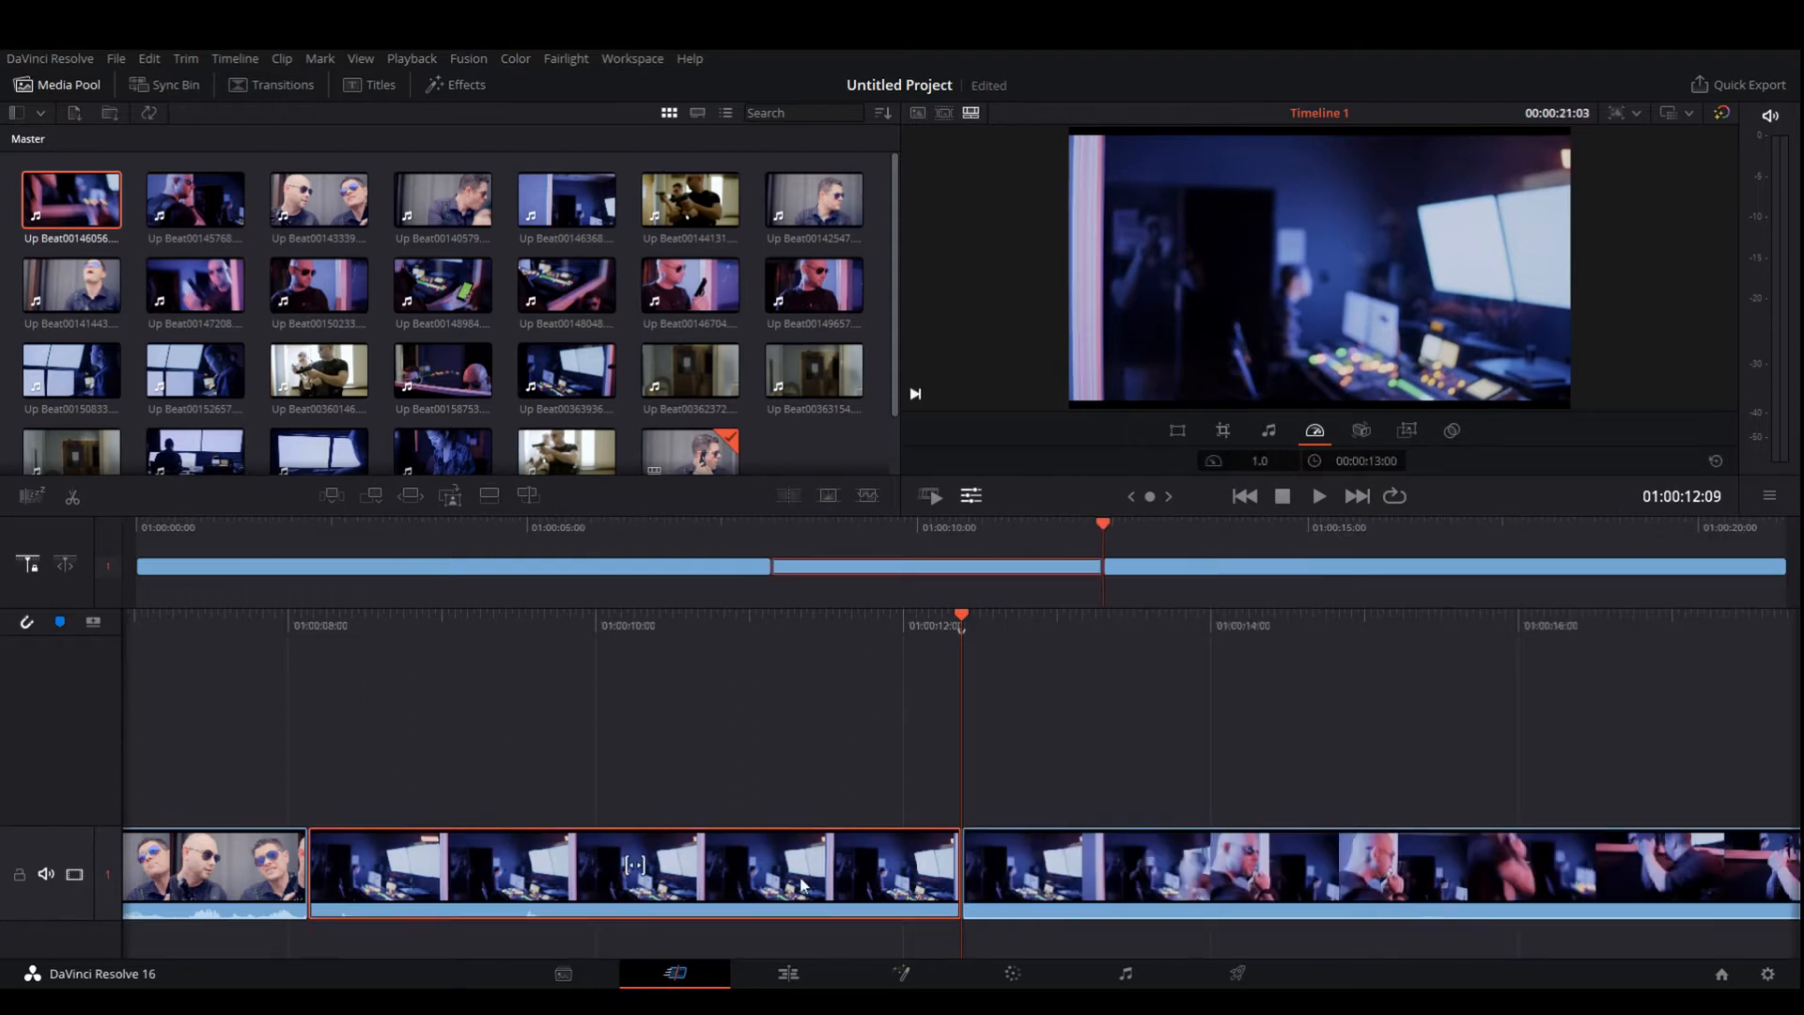
Step: Delete the second clip's part before the split, and cut off more of its beginning with another split at 01:00:09:03
key("Delete")
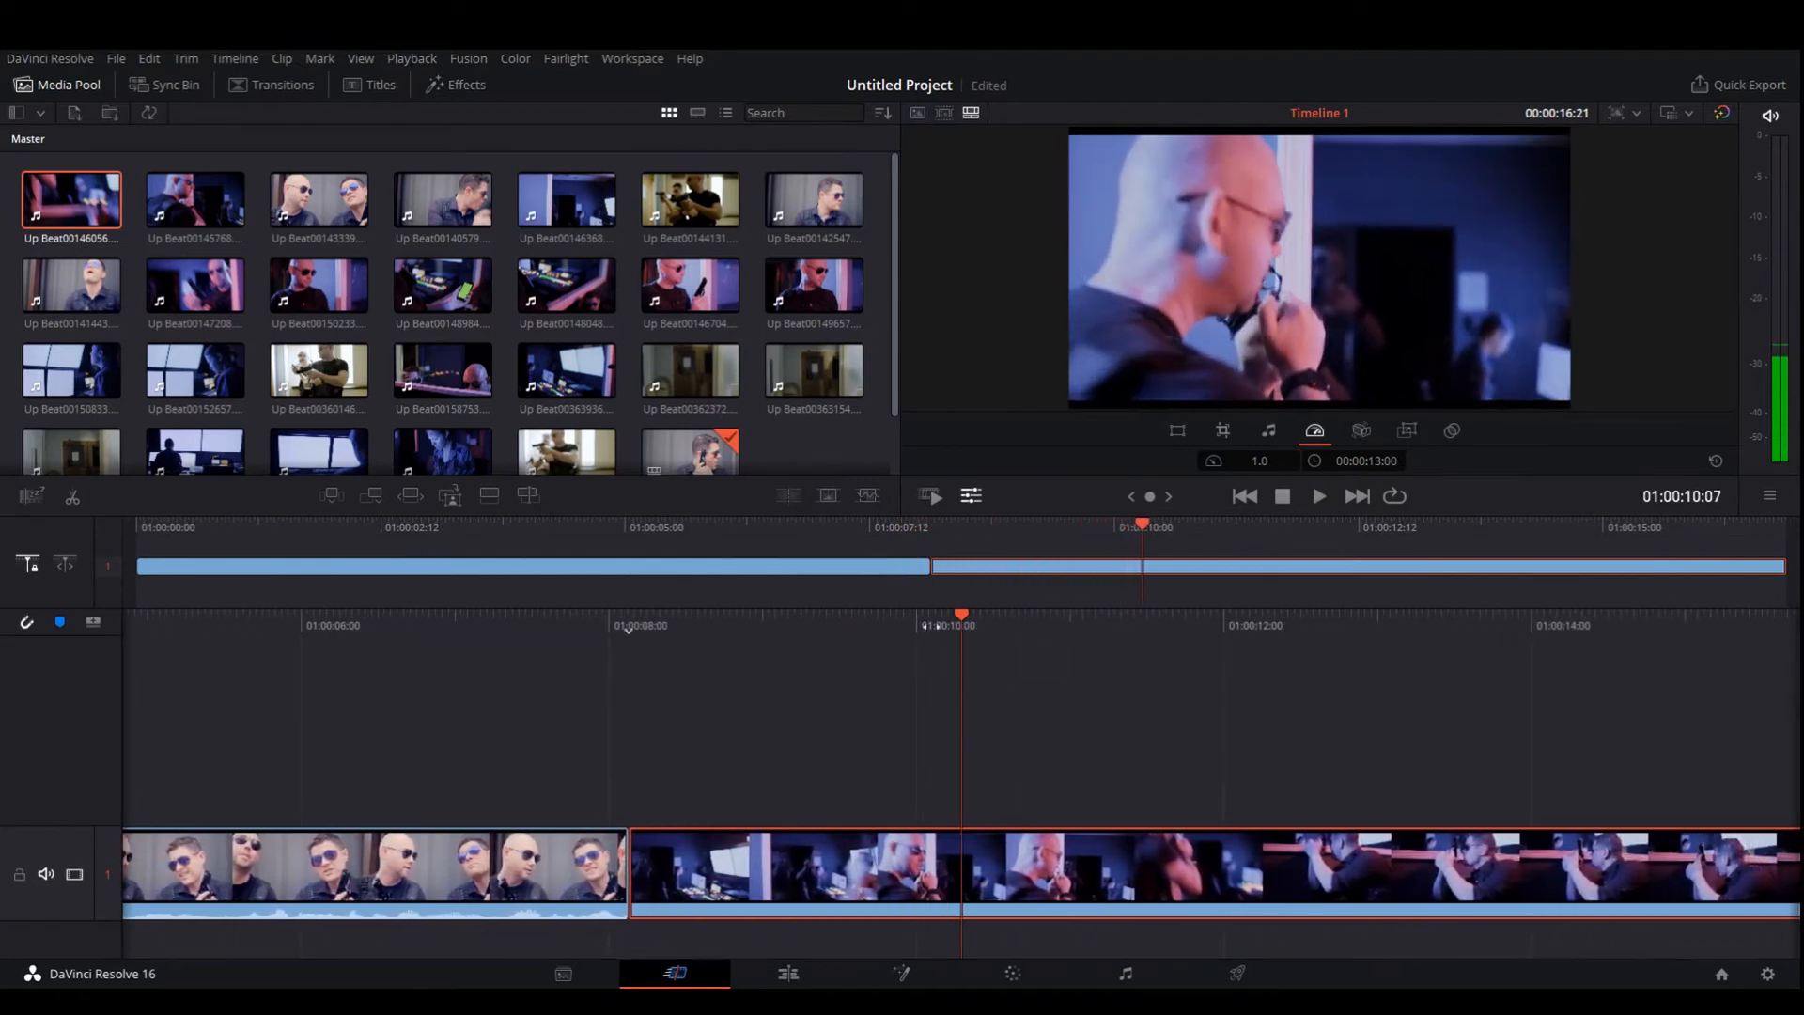
left_click_drag(777, 630, 957, 650)
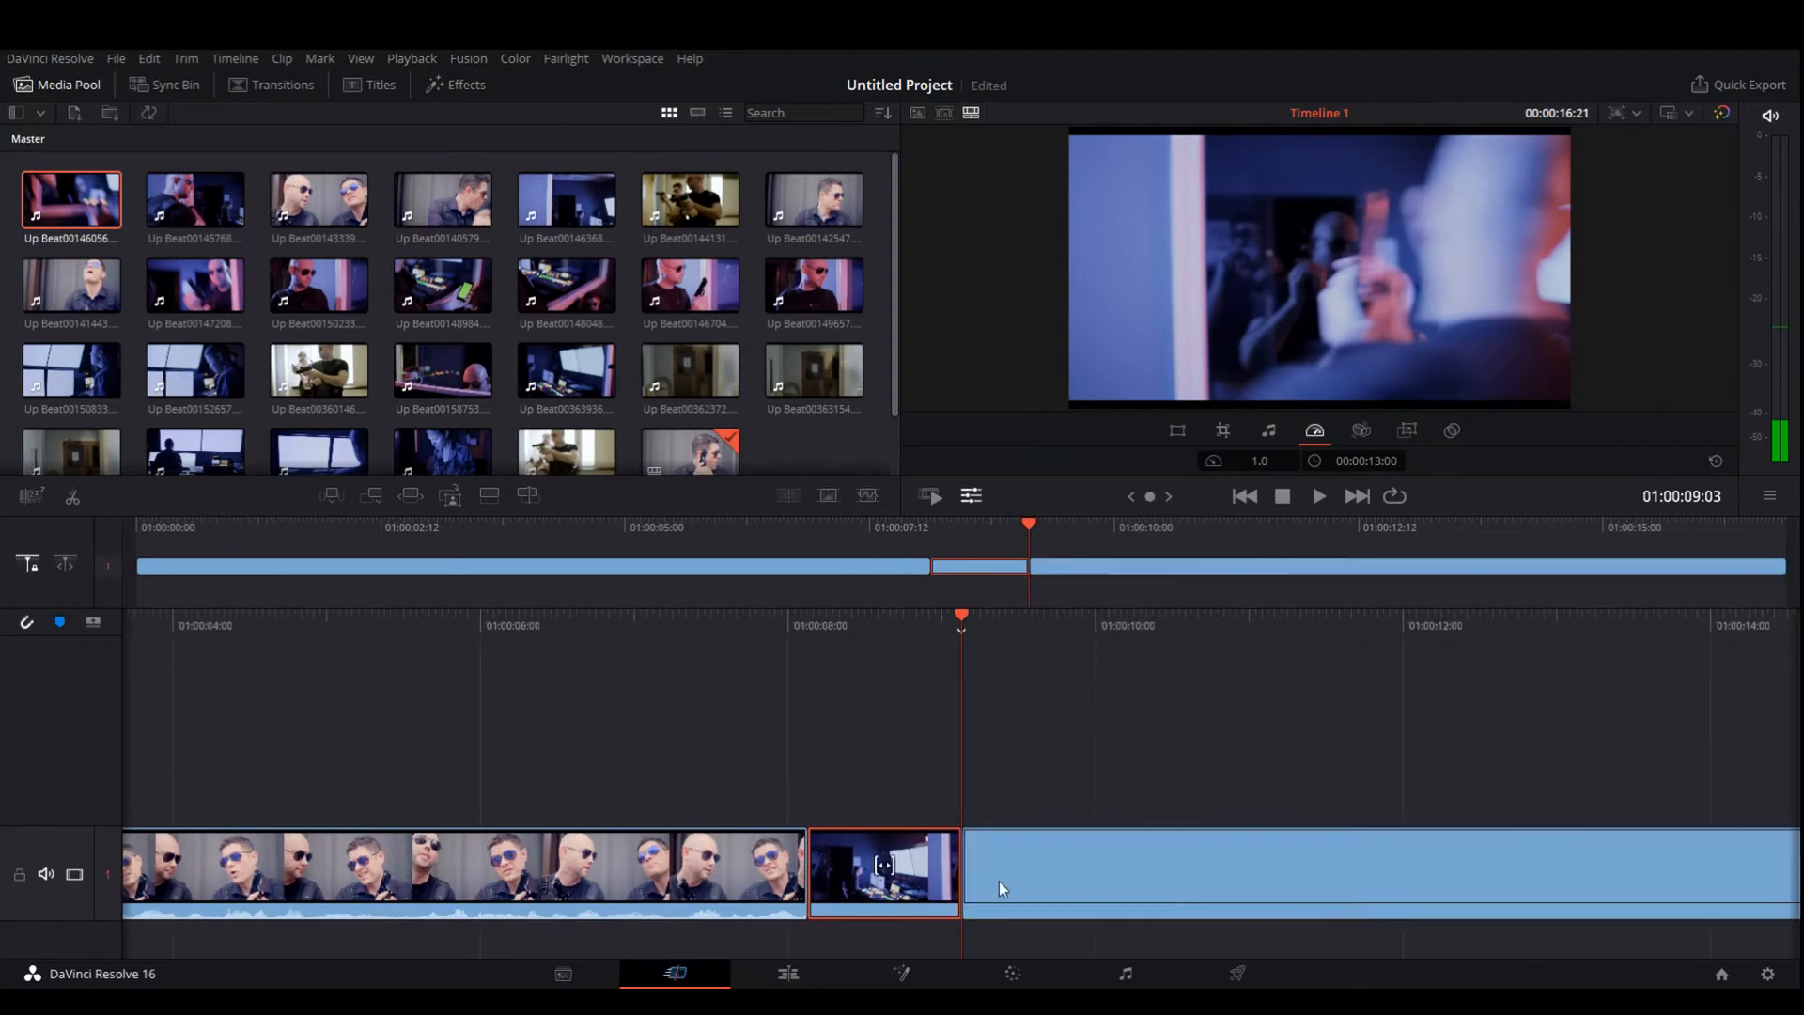
key("Delete")
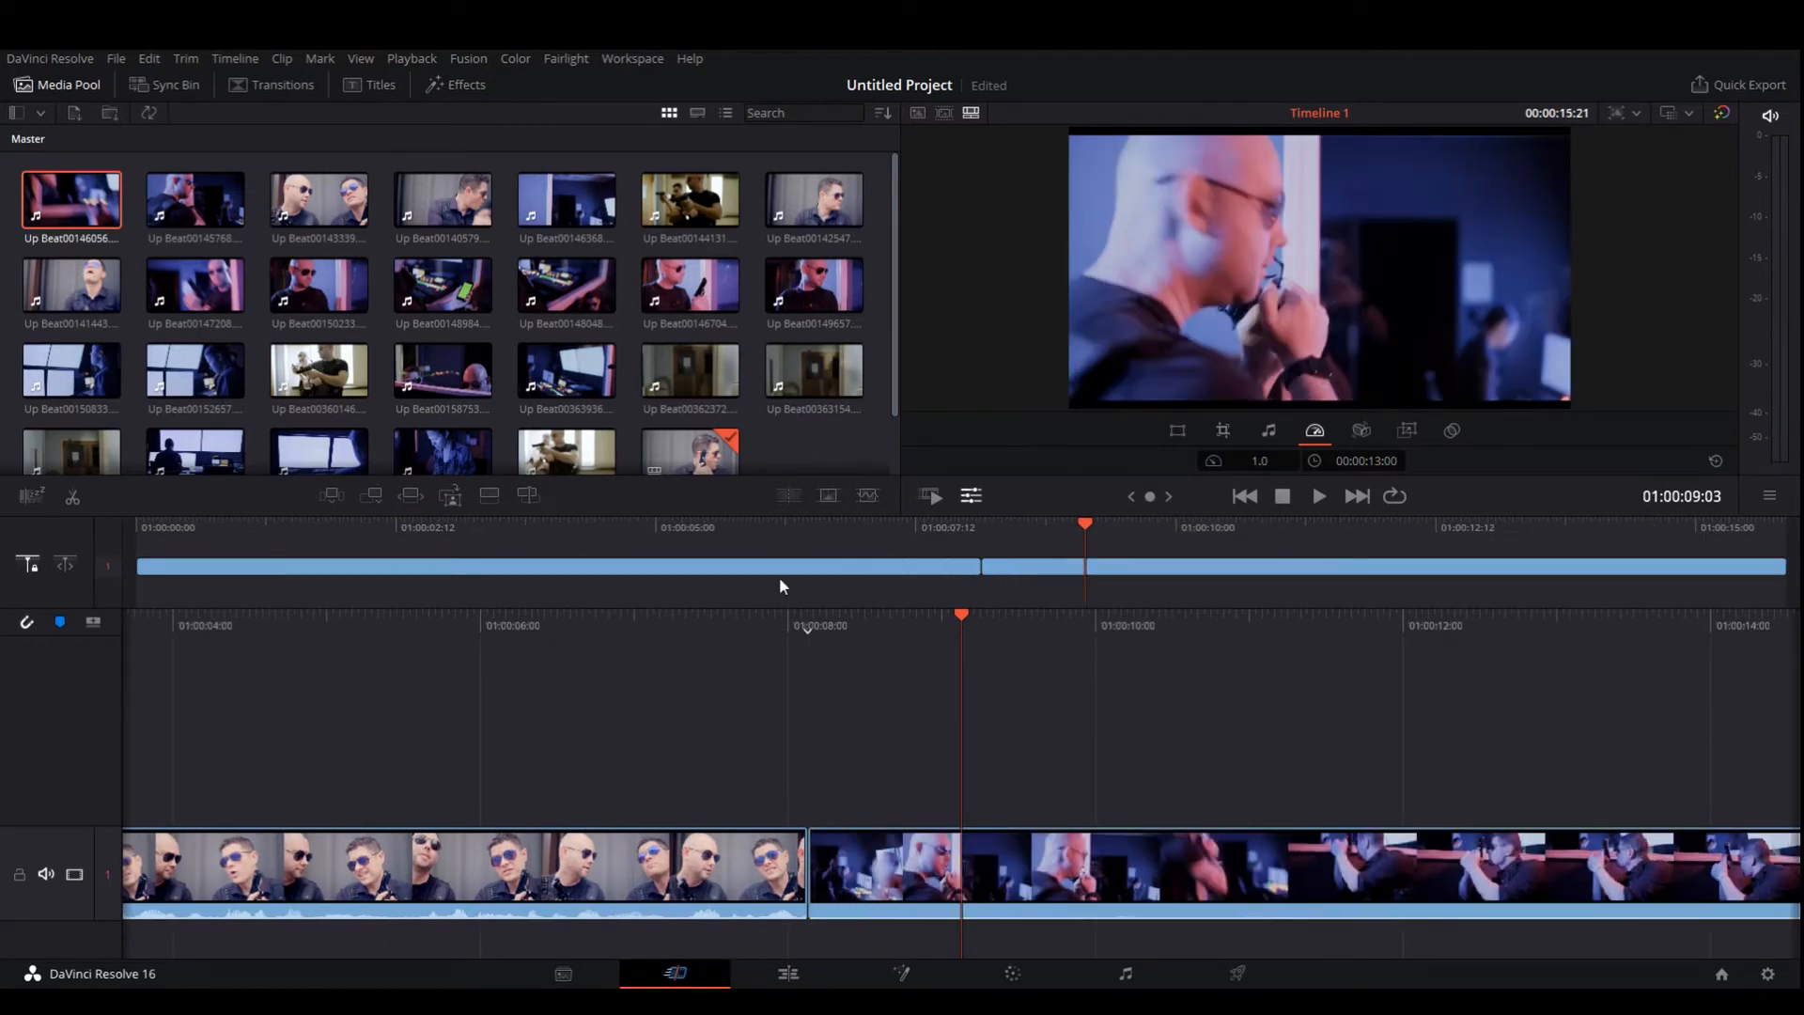
Step: Play the second clip, split it at 01:00:14:01 and delete the part after the split
key("space")
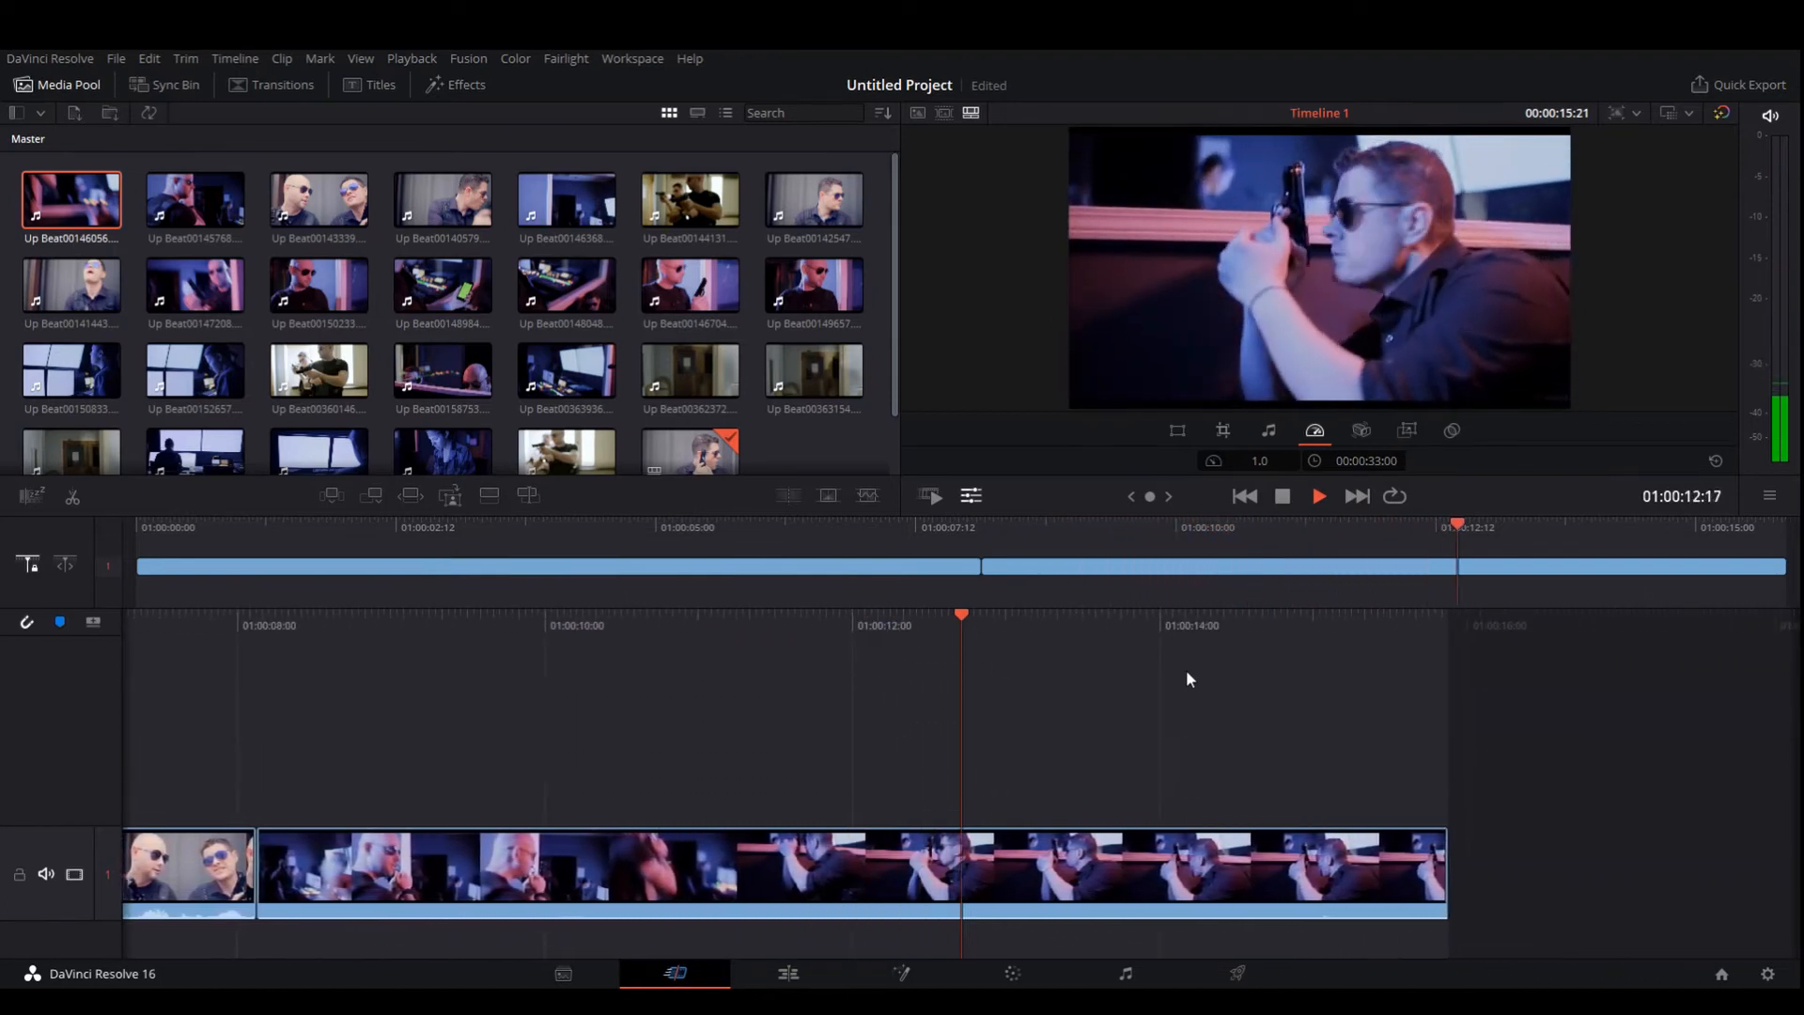
key("space")
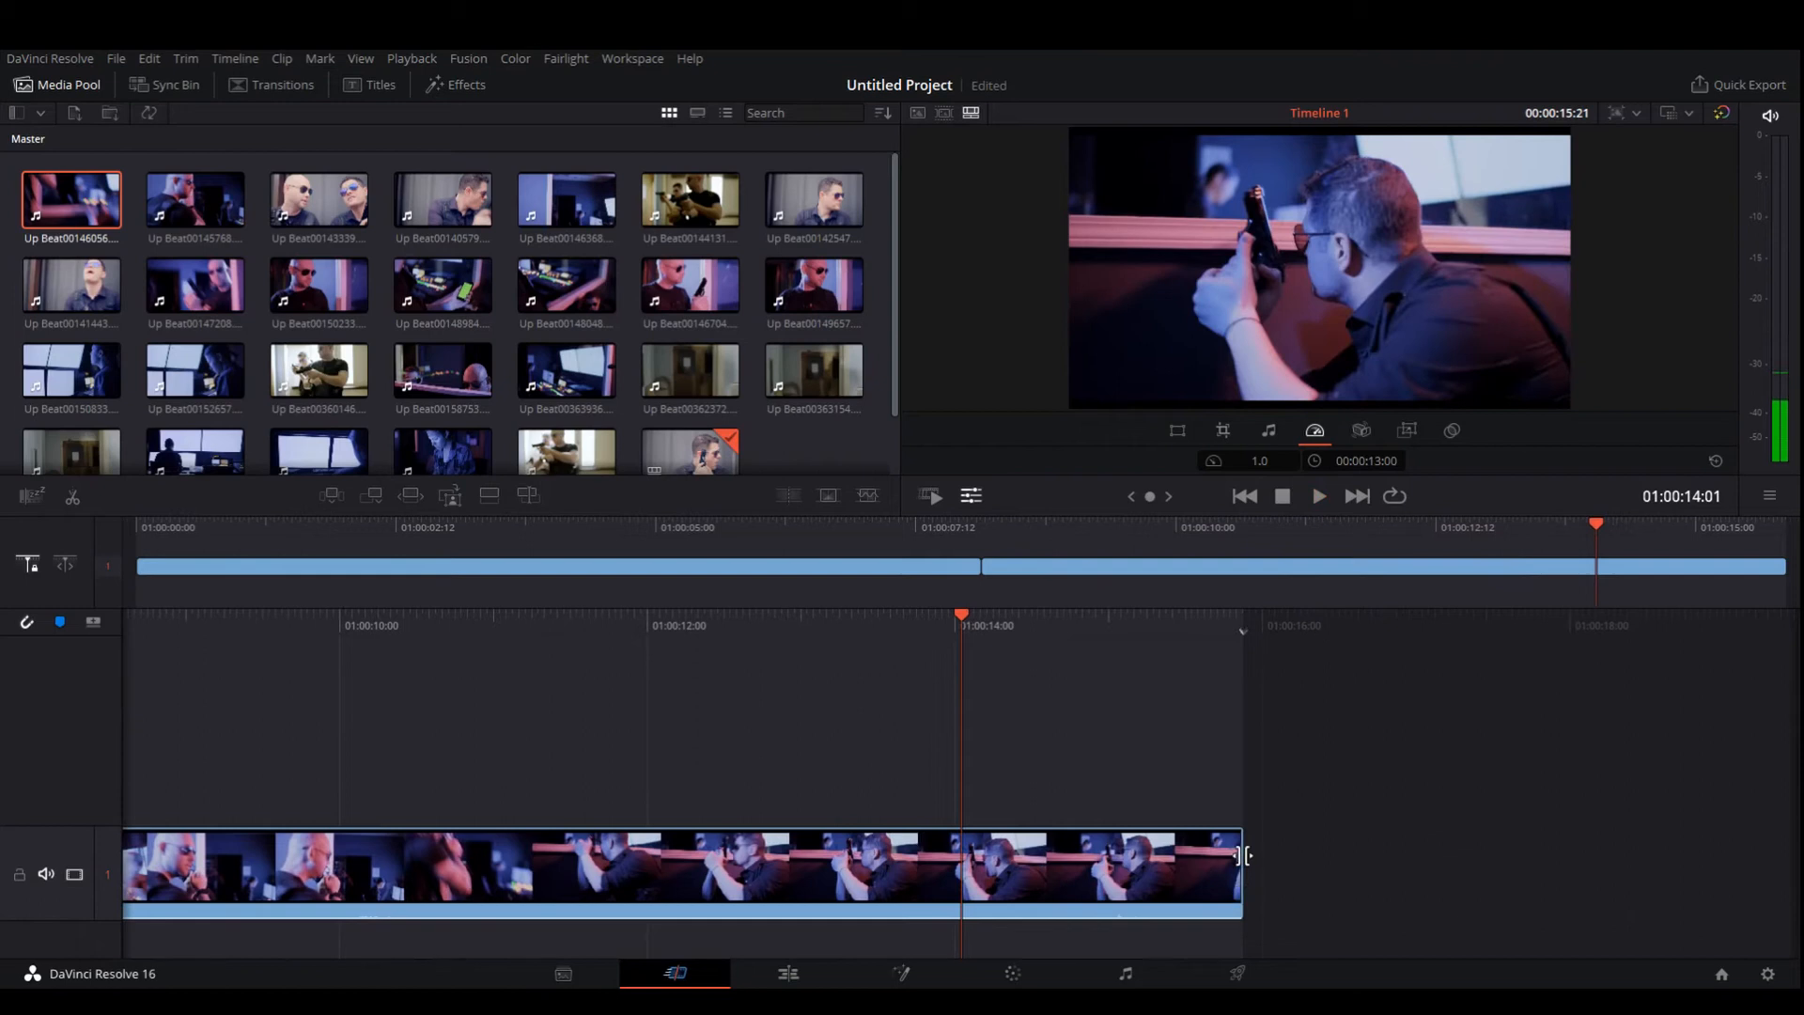
key("ctrl+b")
left_click(1191, 848)
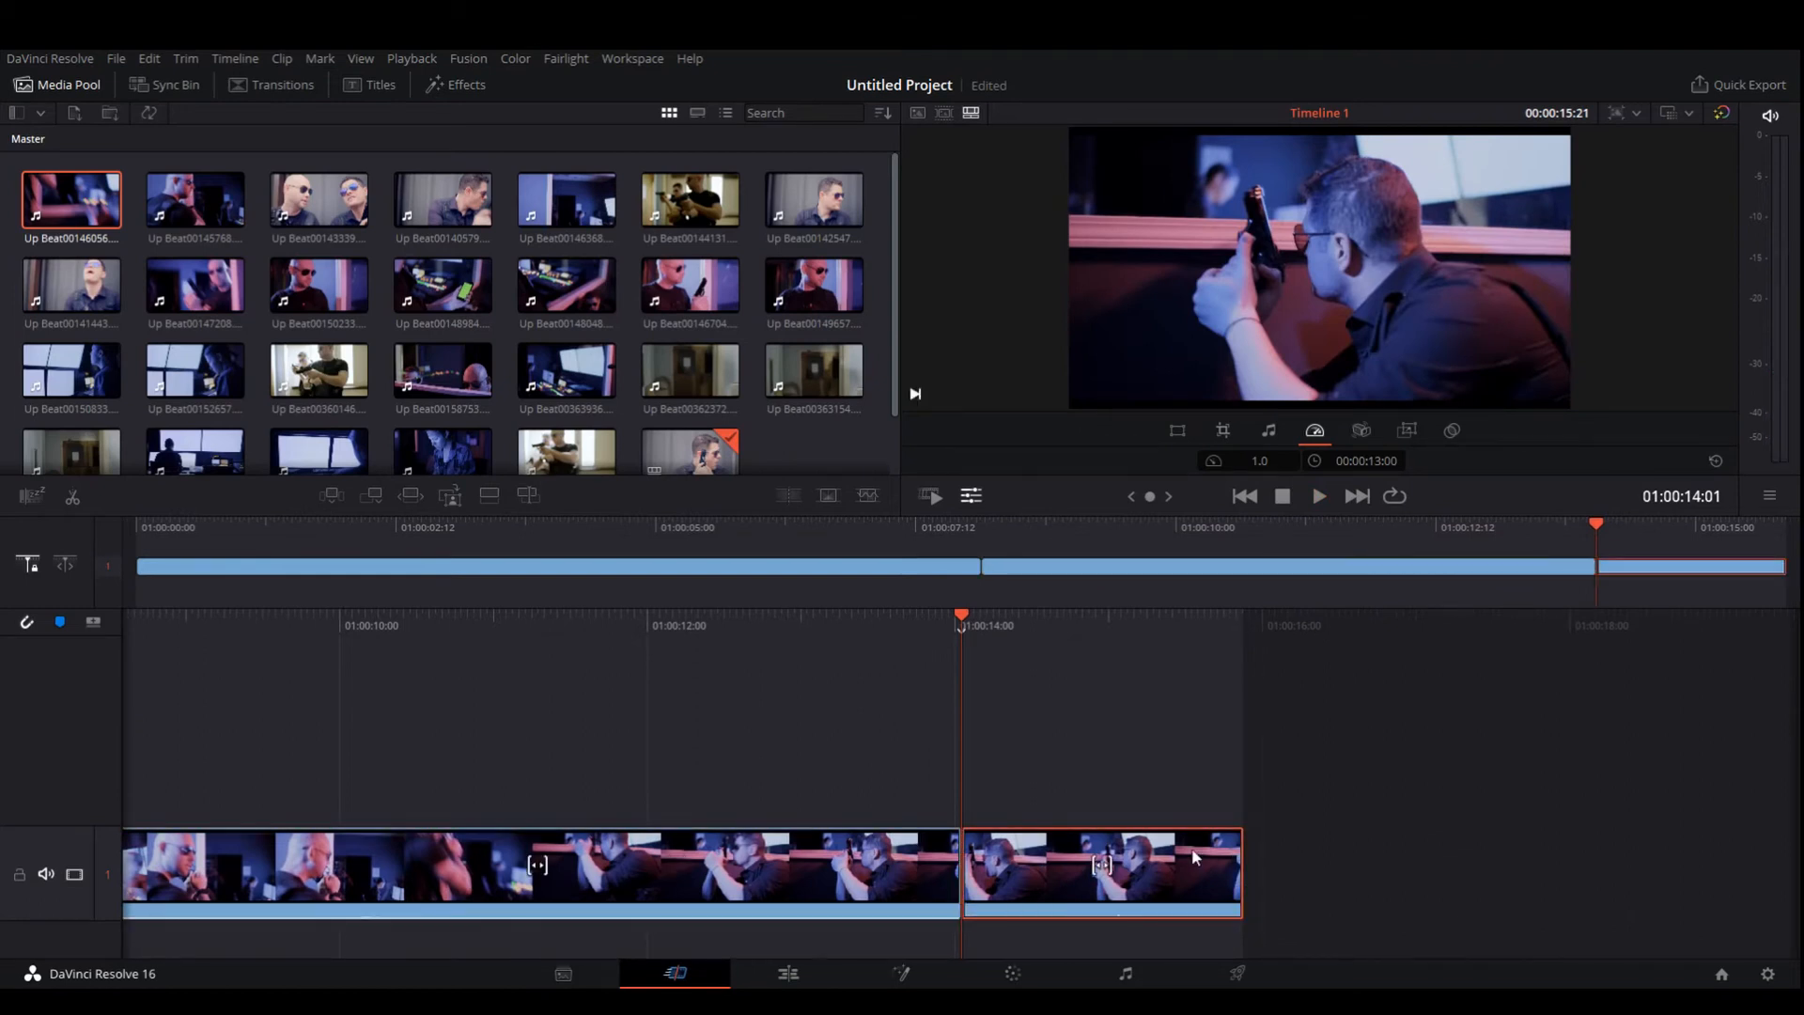
key("Delete")
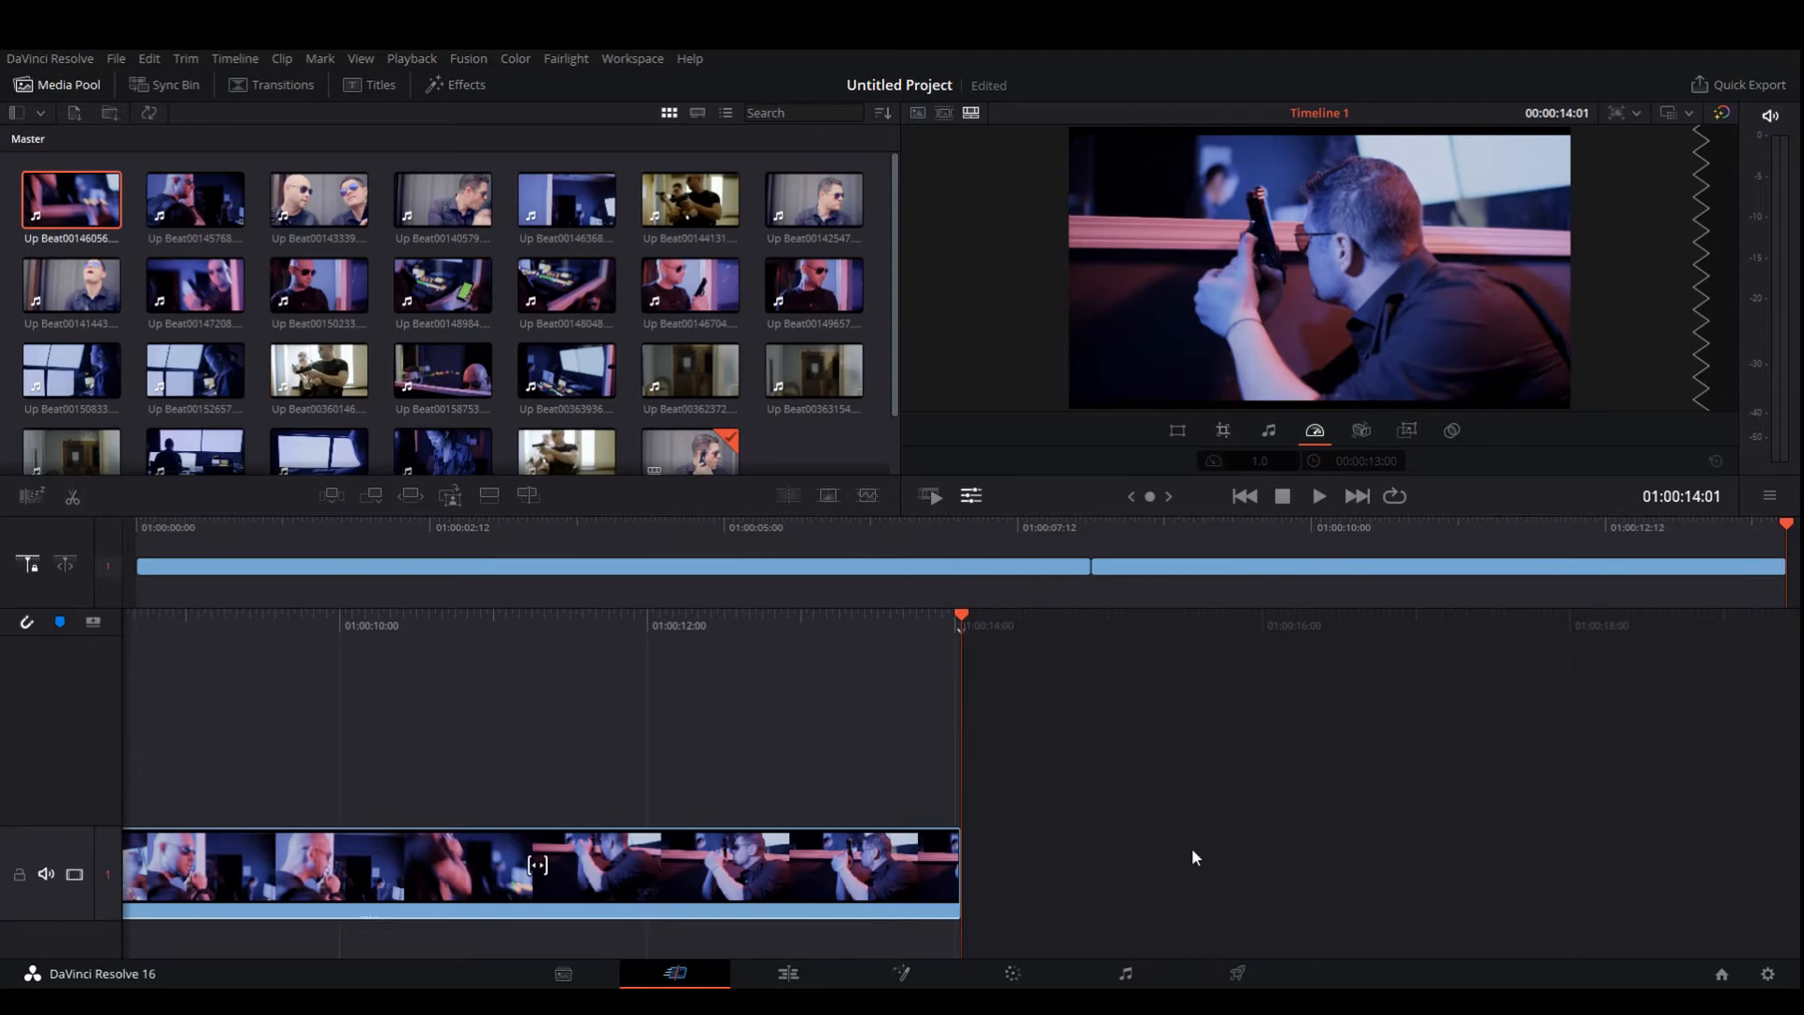
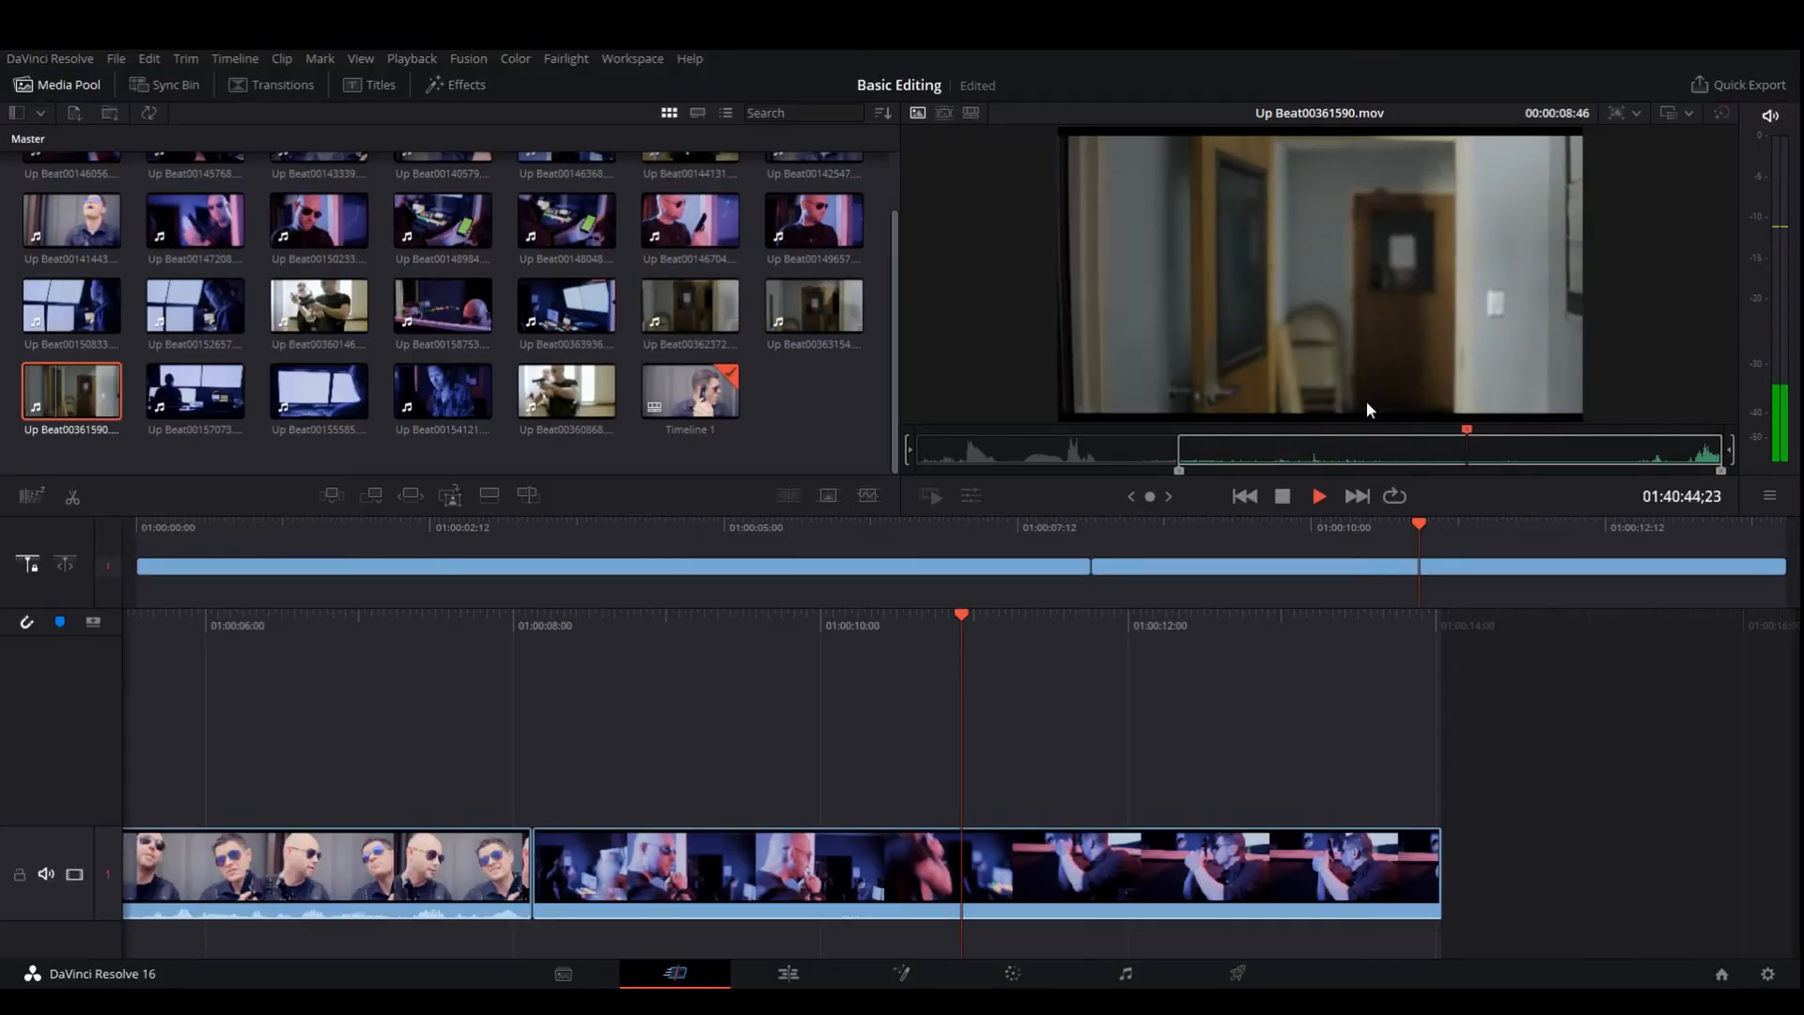
Step: Shorten source clip Up Beat00361590.mov to 00:00:04:59 at its end and place it on track 2 above the second timeline clip
key("space")
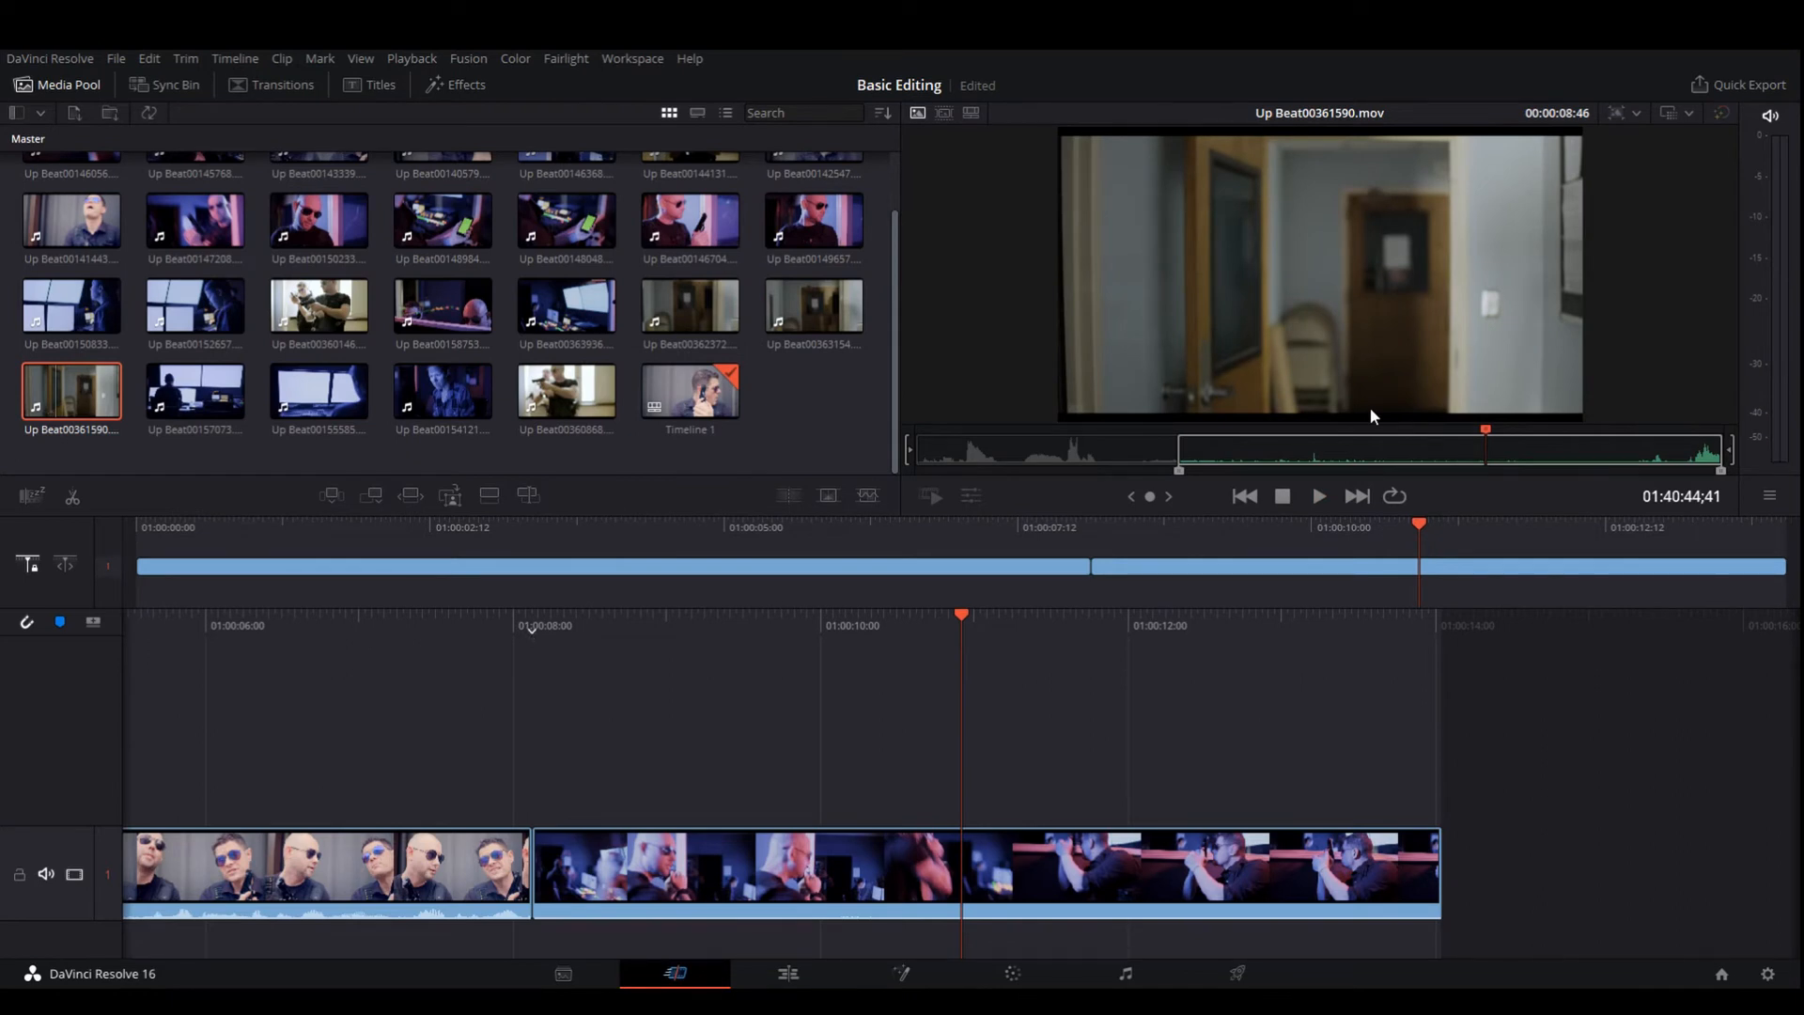
left_click_drag(1721, 470, 1199, 464)
key("space")
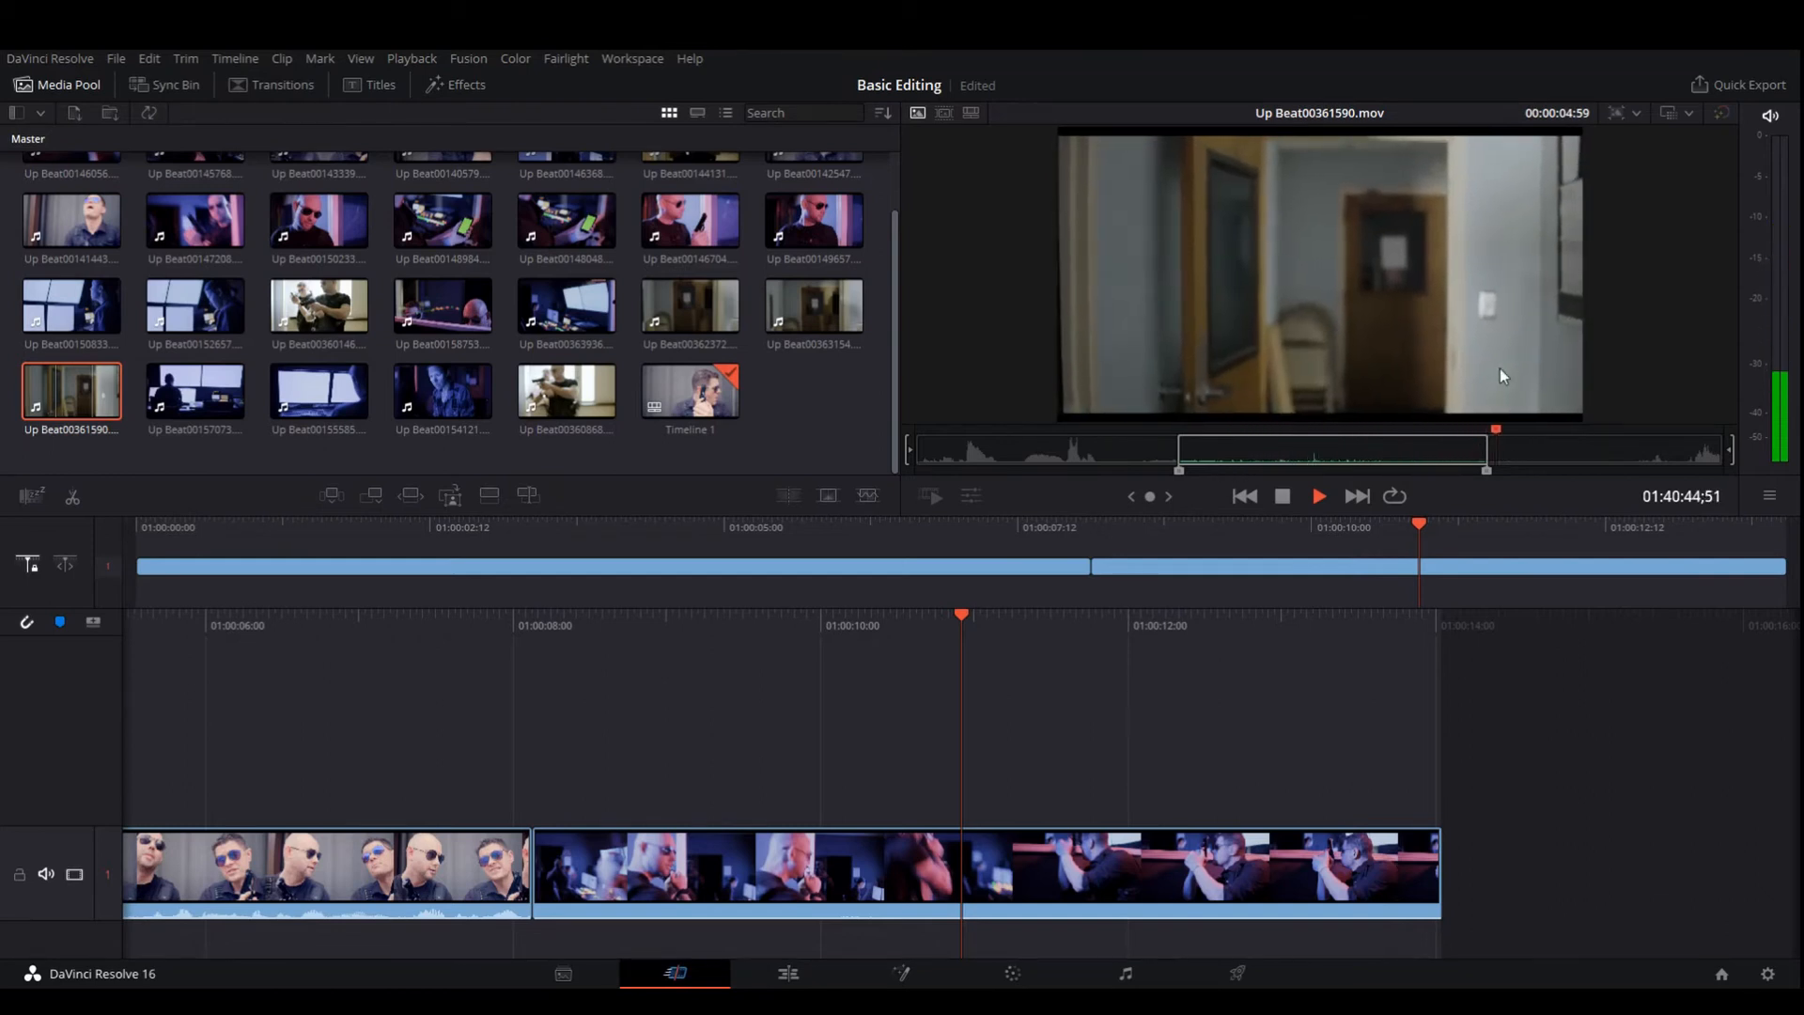
key("space")
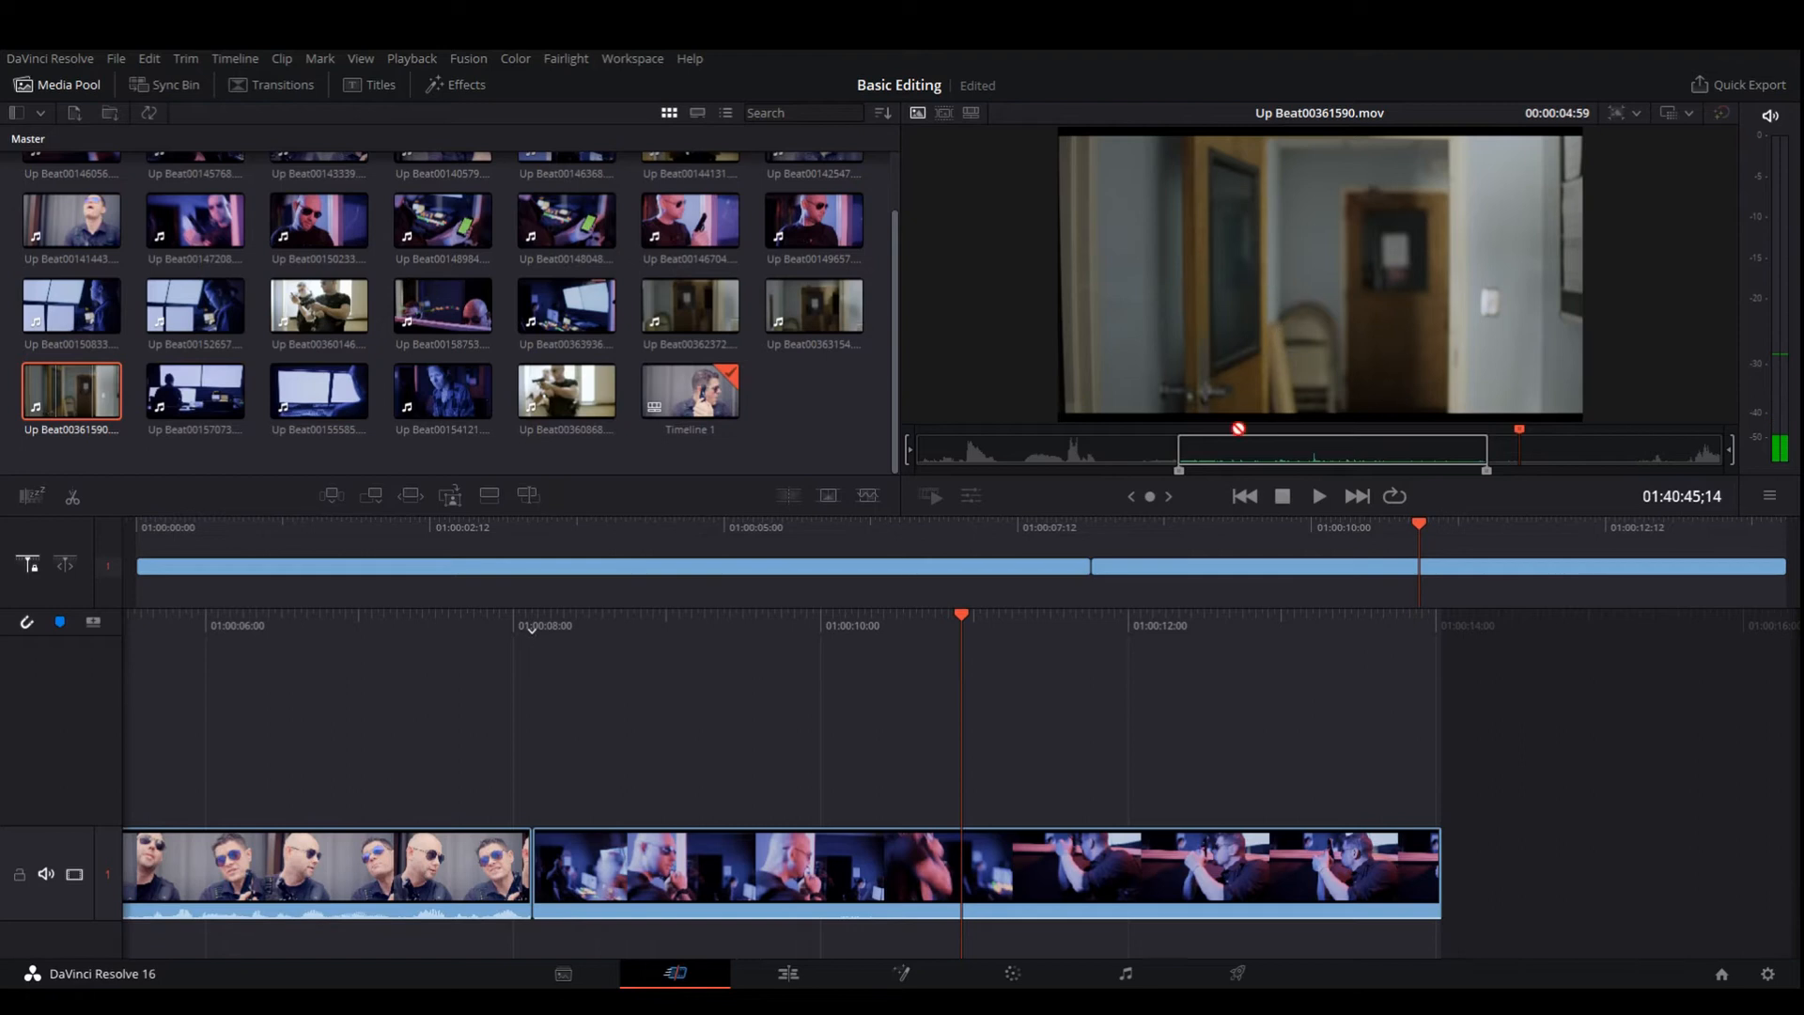
left_click_drag(1238, 428, 534, 769)
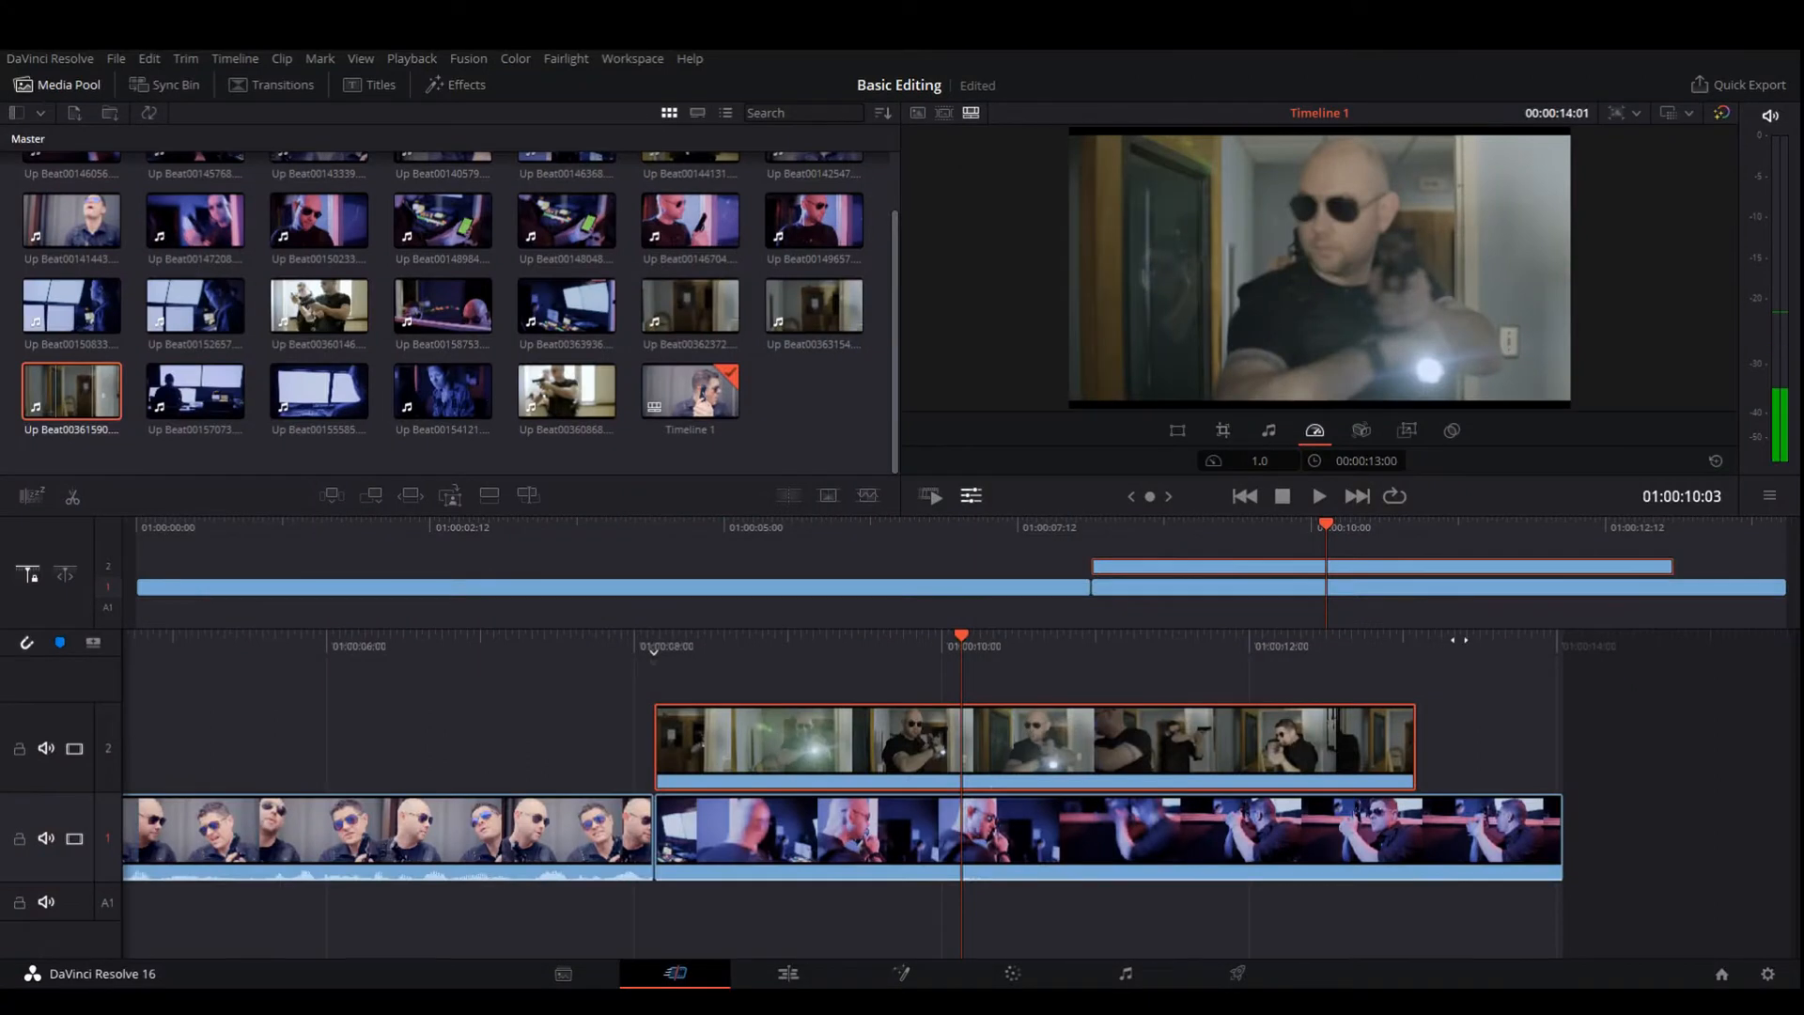
left_click_drag(1458, 640, 1433, 700)
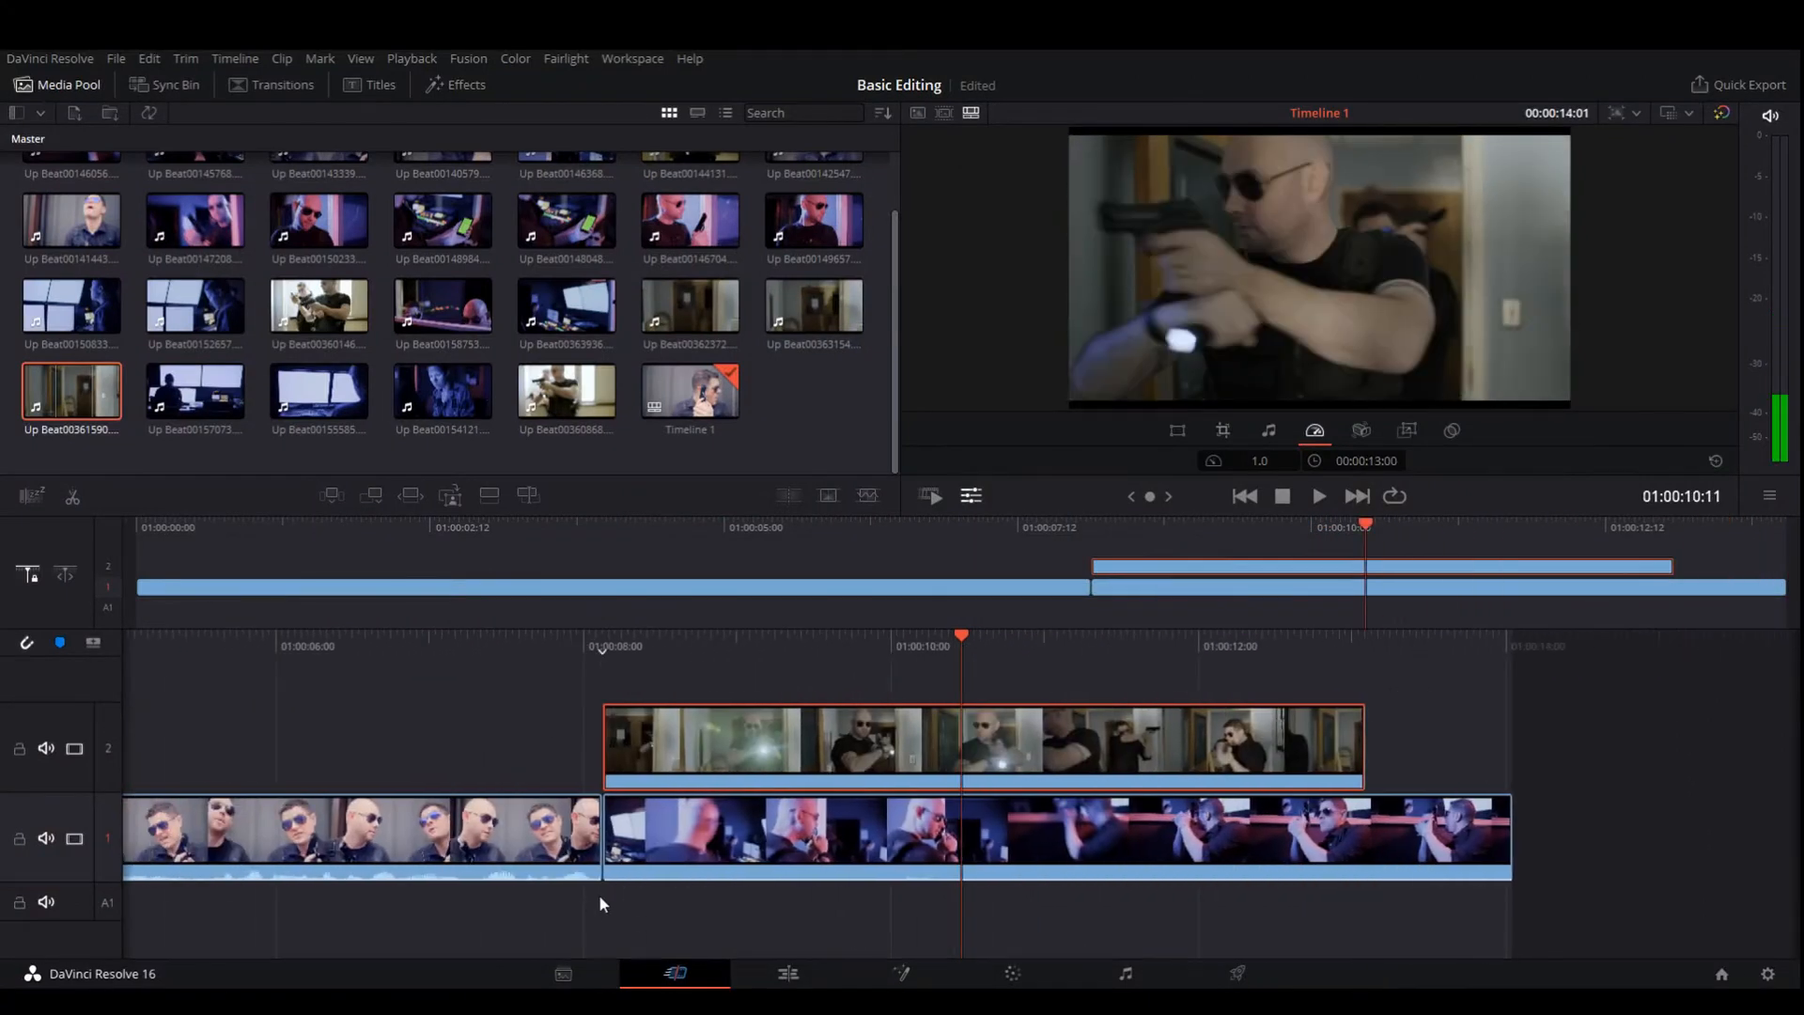
Step: Move the second clip later on track 1 and fit the track 2 clip between it and the first clip
left_click(1051, 829)
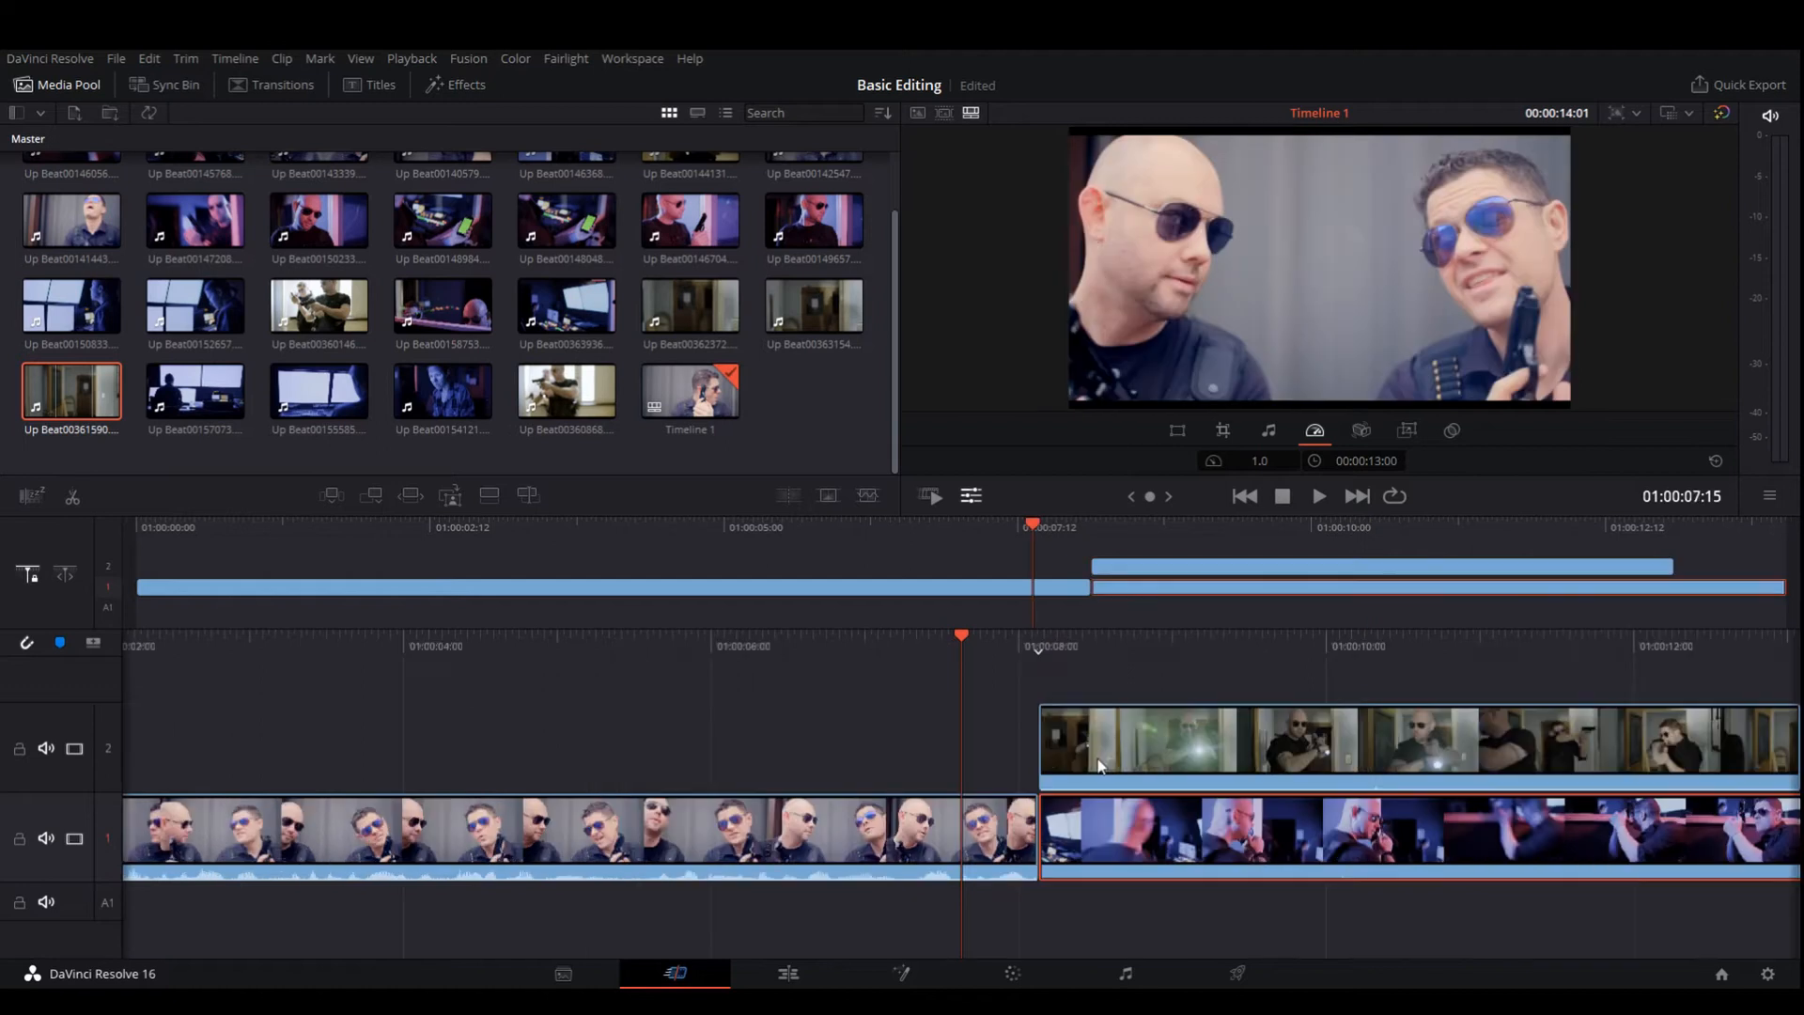
left_click_drag(1134, 768, 801, 761)
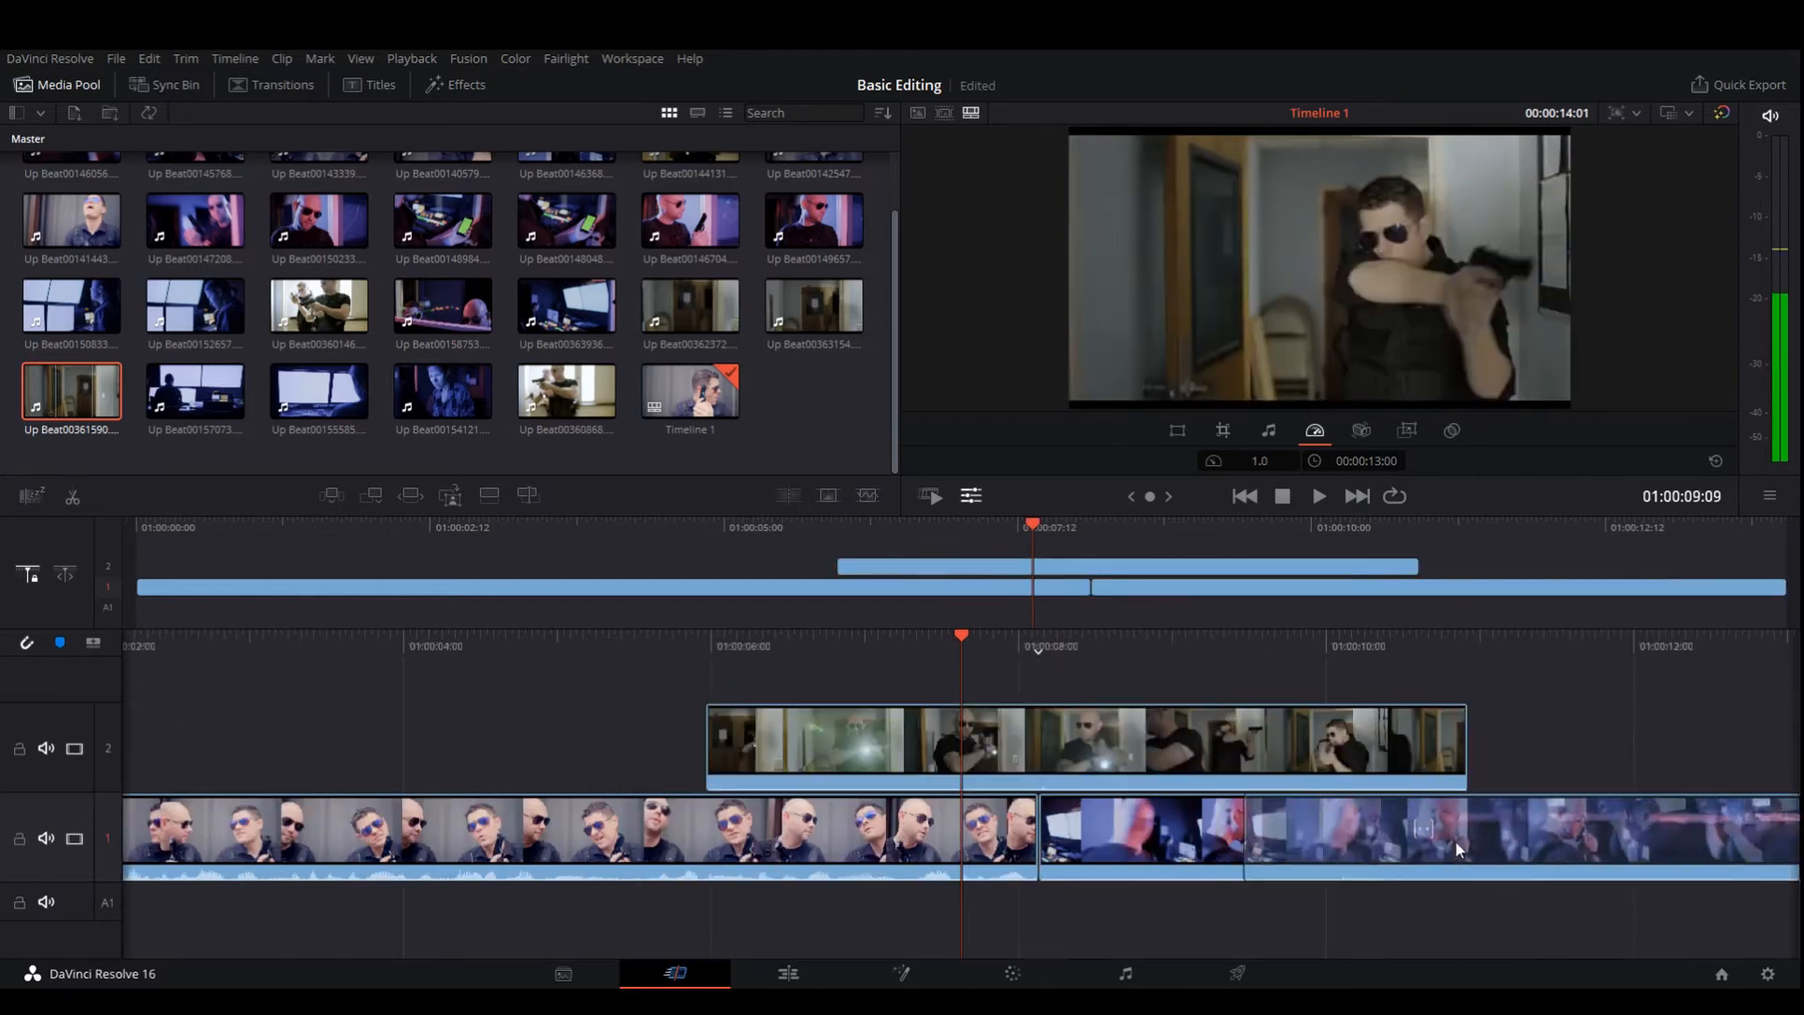
left_click_drag(1630, 832, 1636, 832)
left_click_drag(1783, 647, 1241, 772)
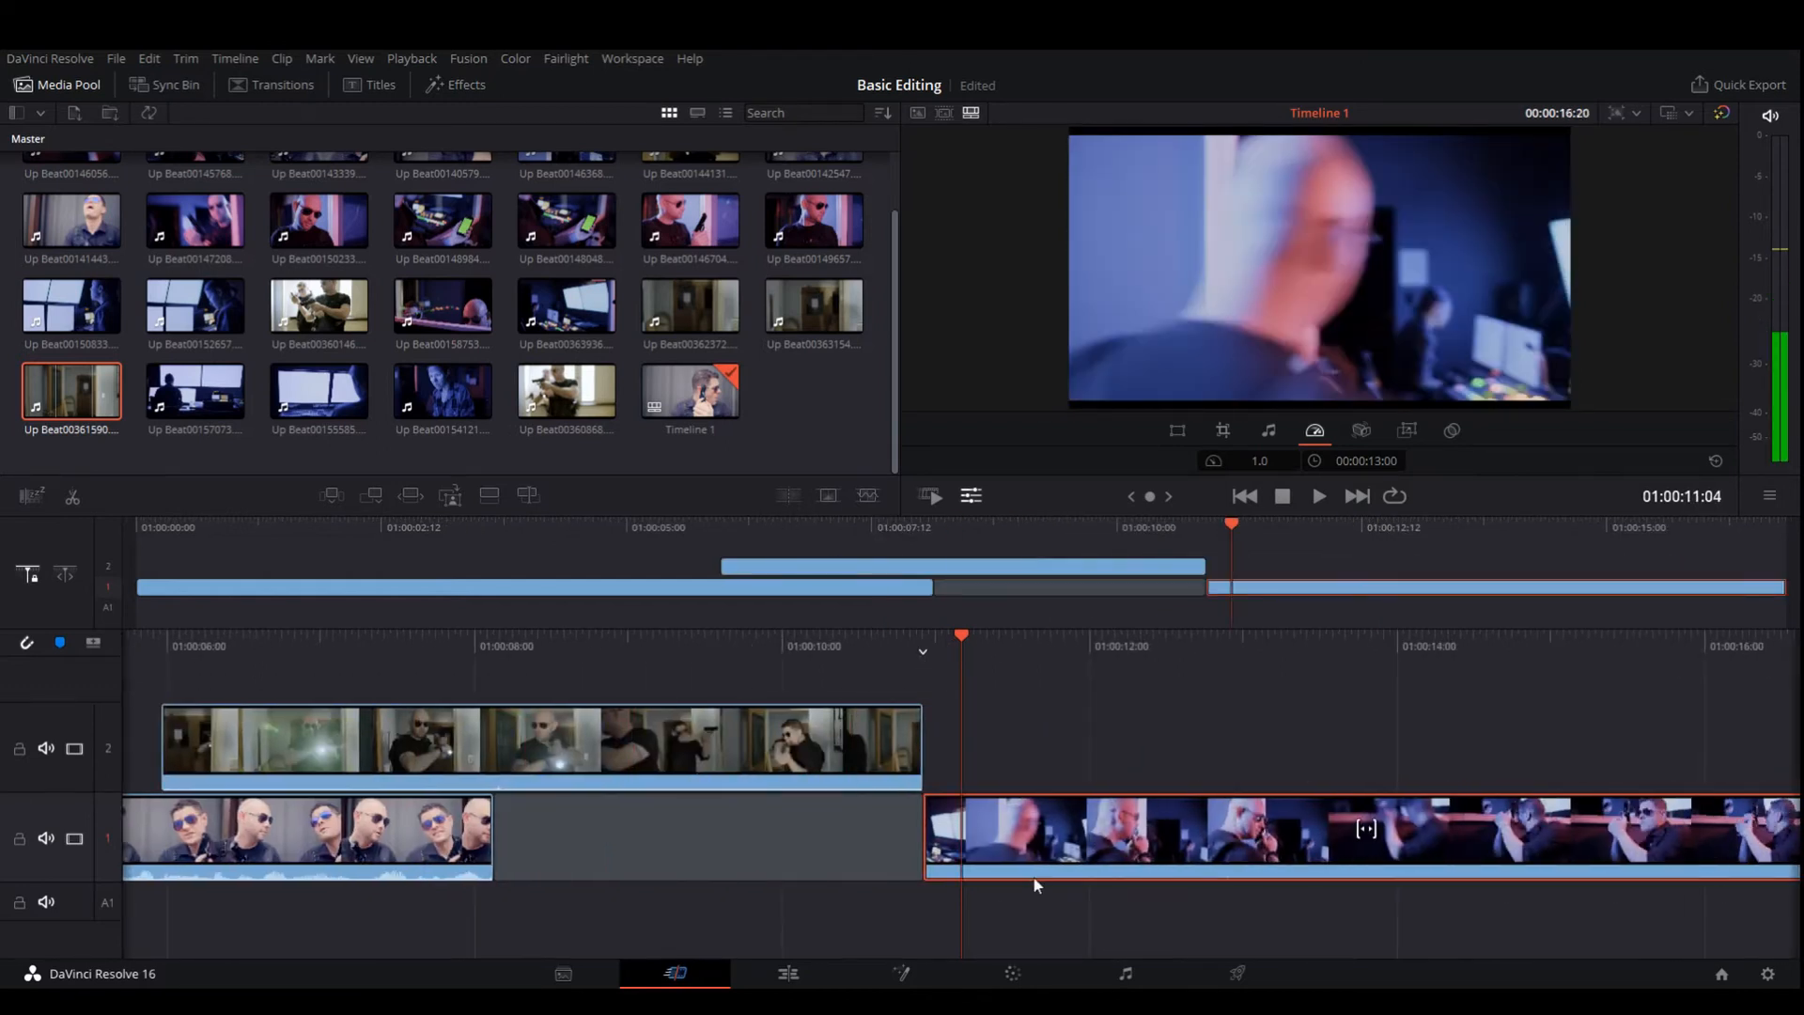
left_click_drag(798, 752, 1129, 779)
left_click_drag(1049, 831, 1377, 831)
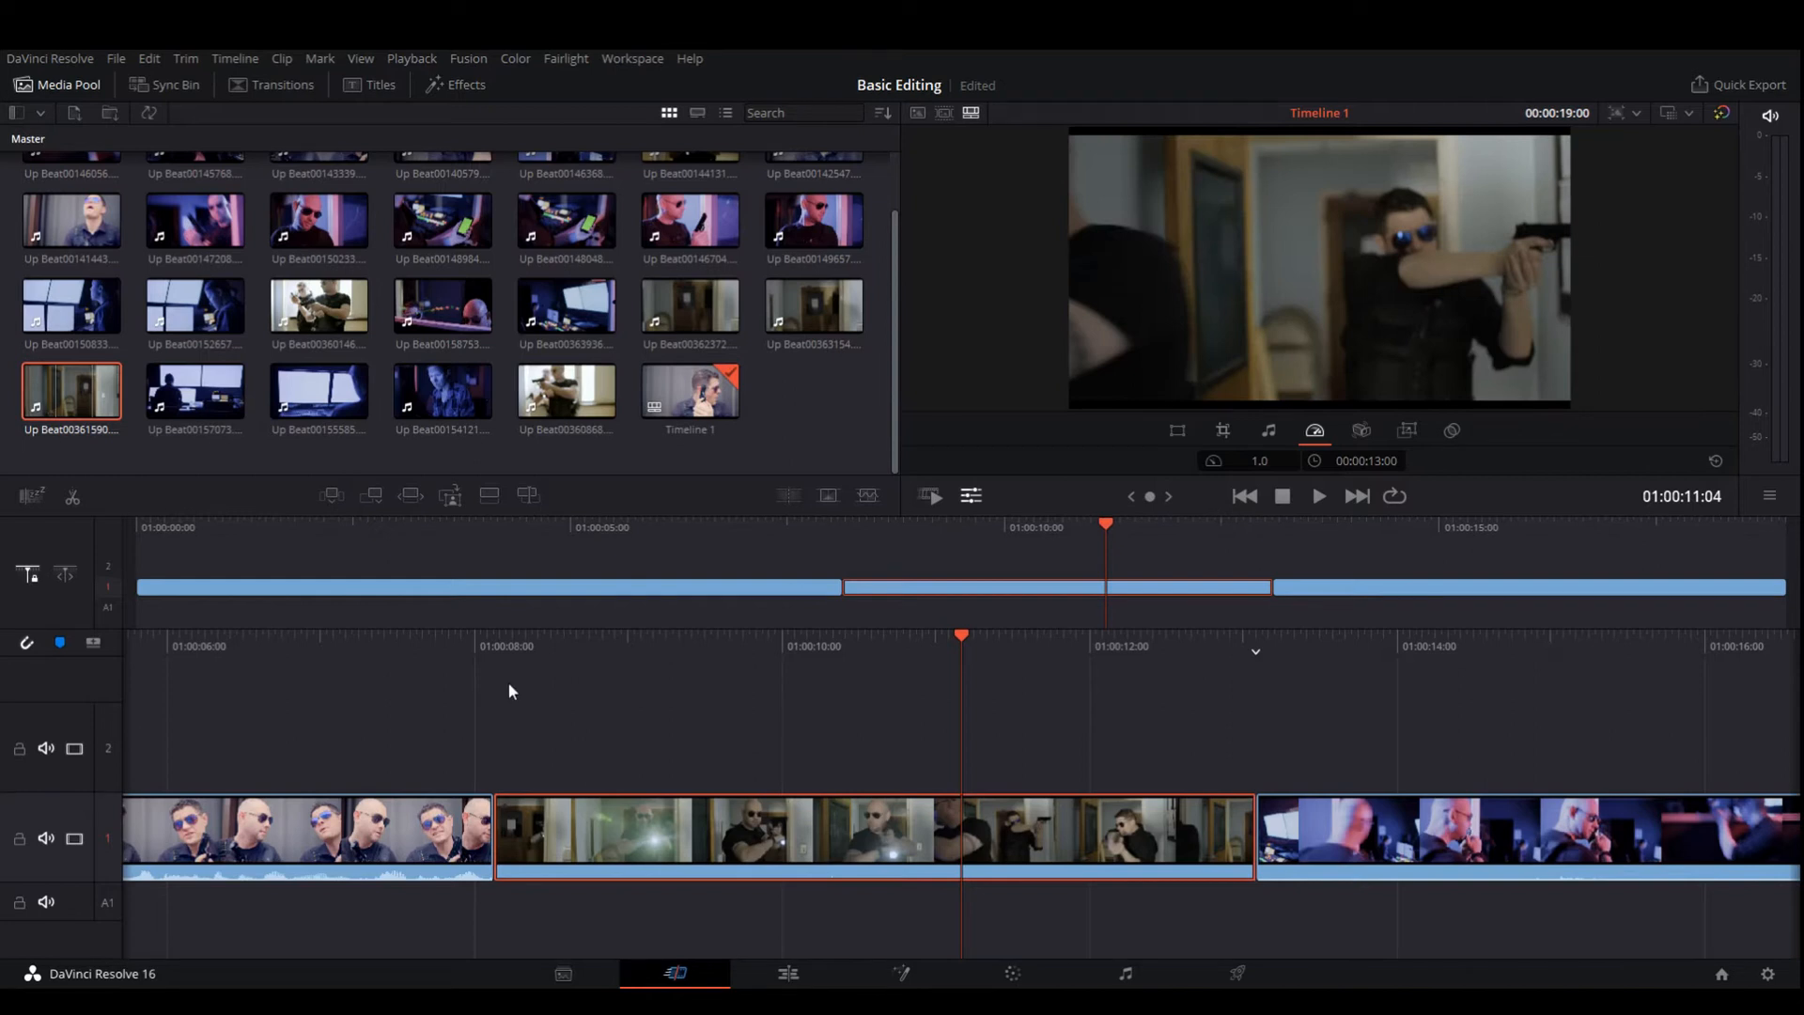
Step: Play through the inserted middle clip and trim its end until the timeline lasts 00:00:18:08
left_click_drag(461, 653, 1138, 651)
key("space")
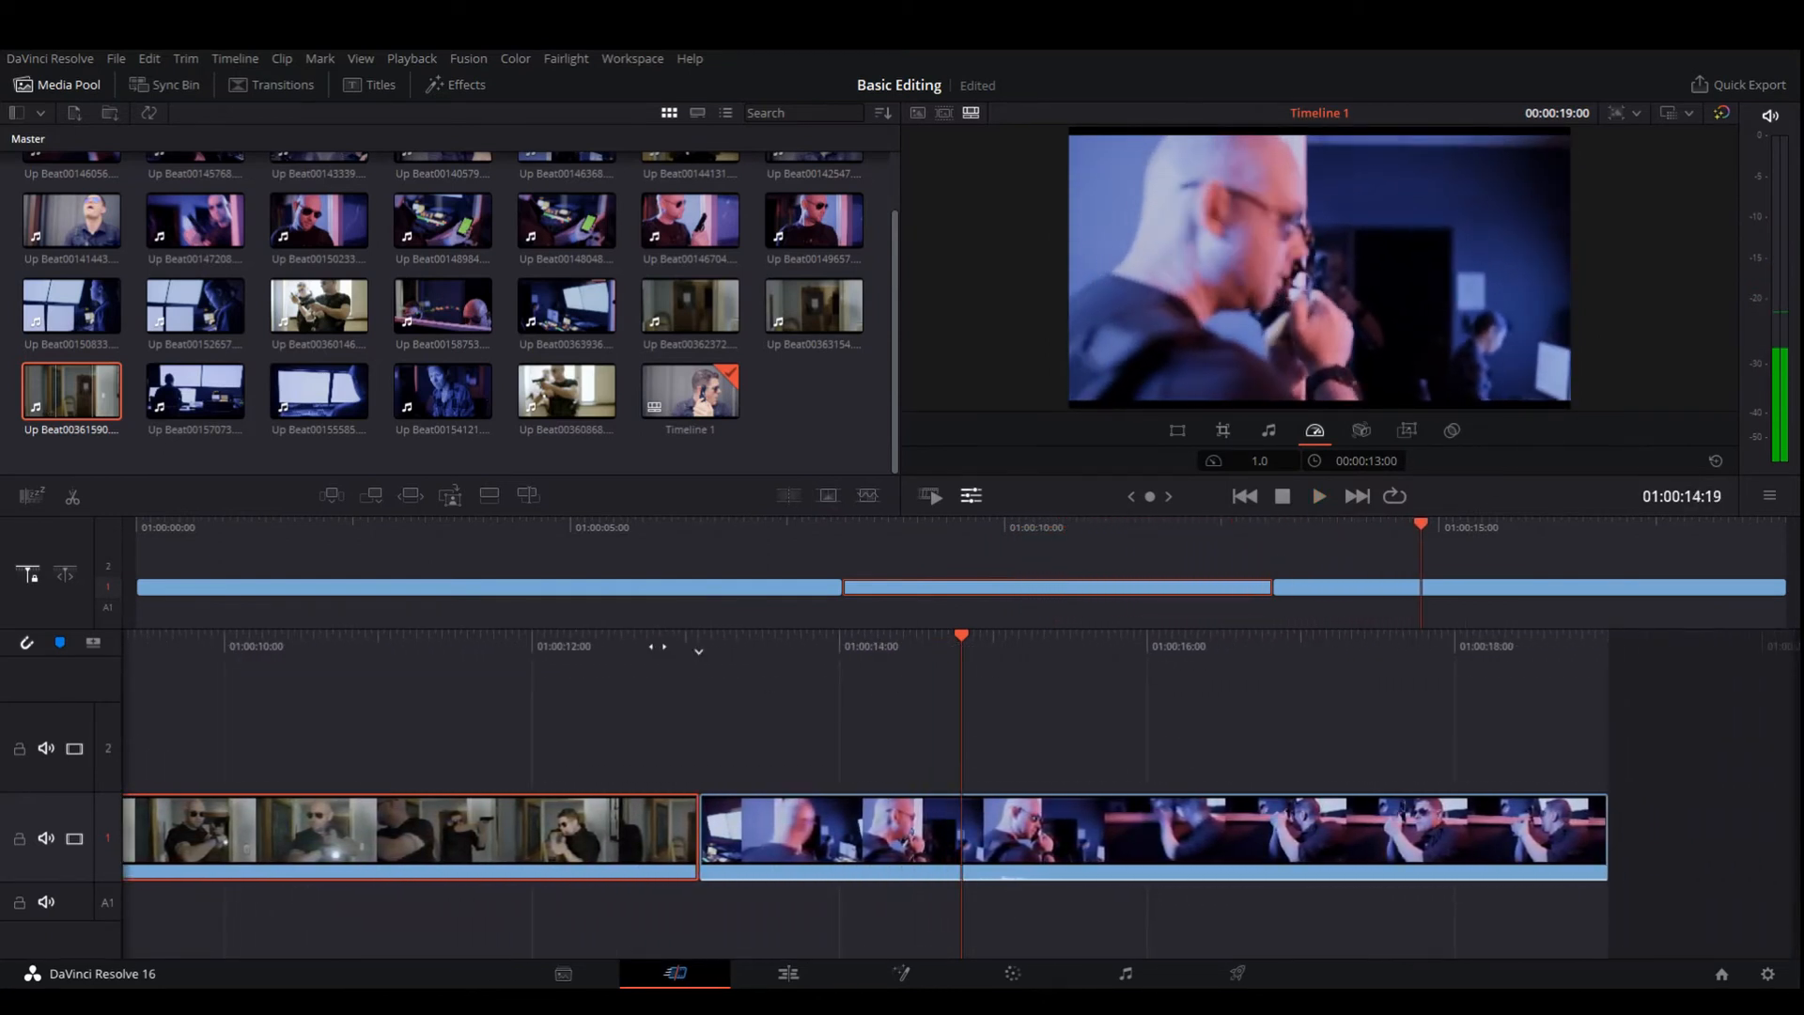
left_click_drag(657, 646, 1146, 685)
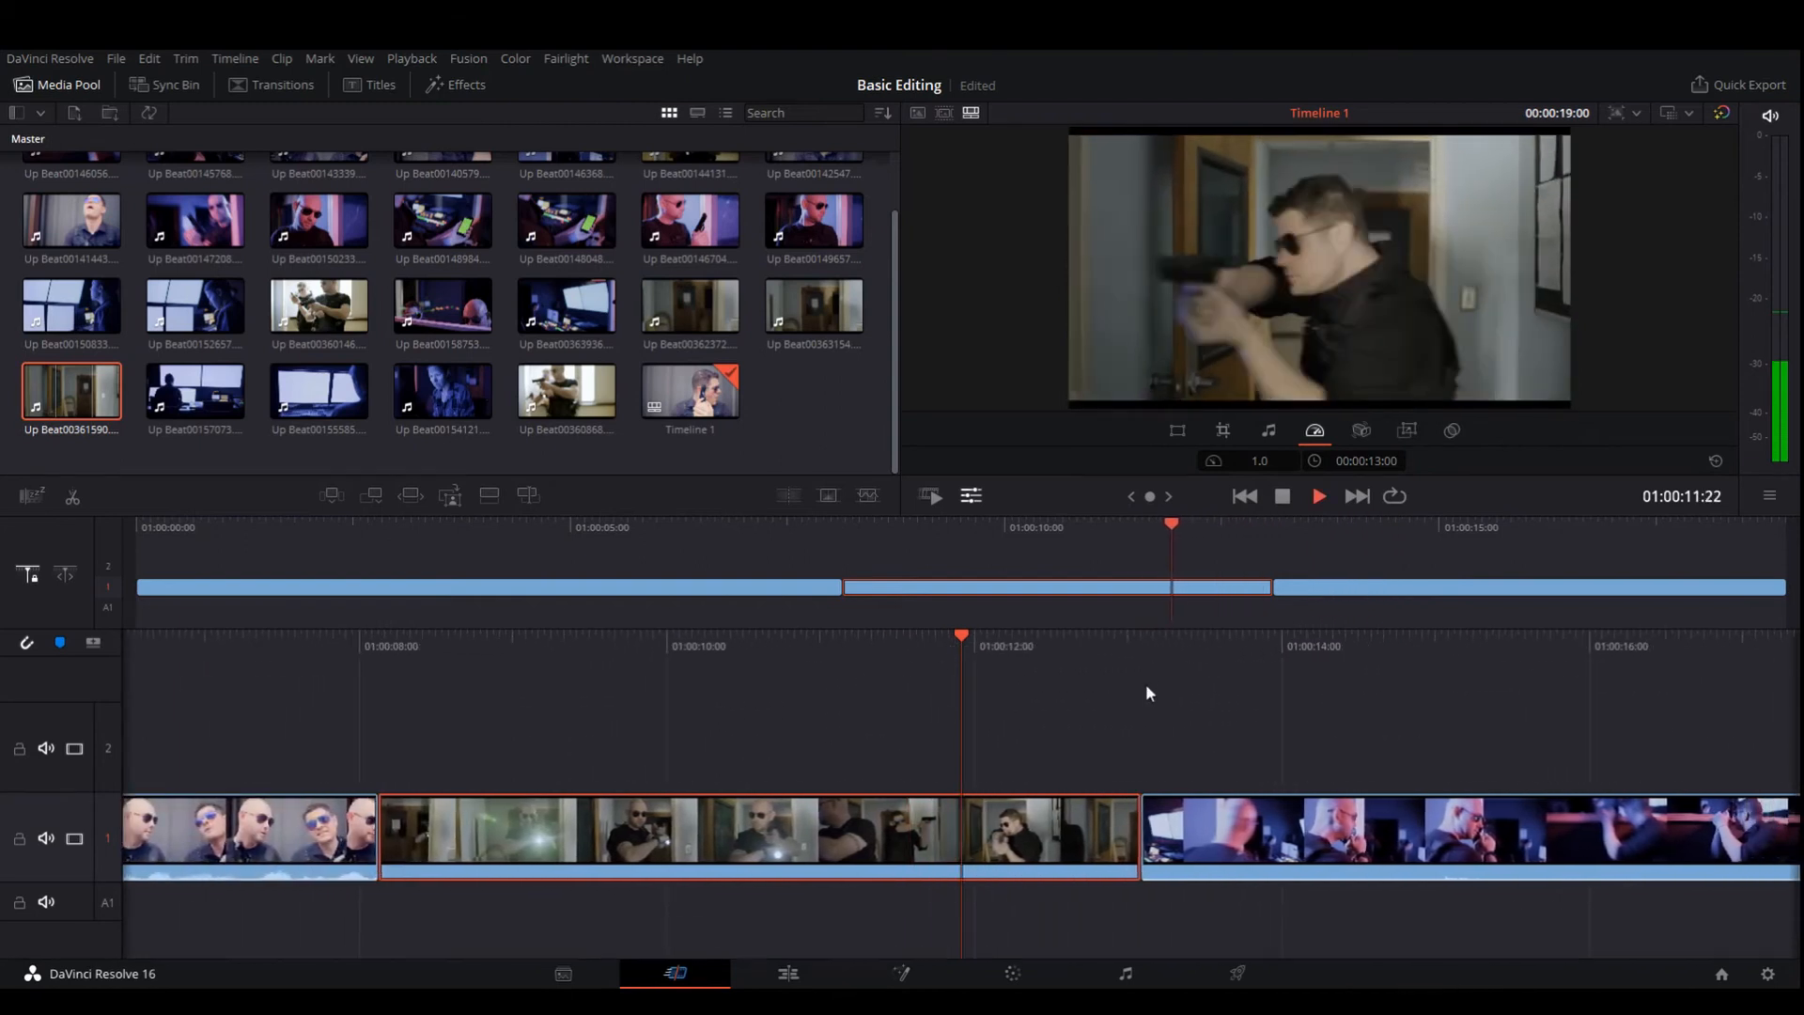
key("space")
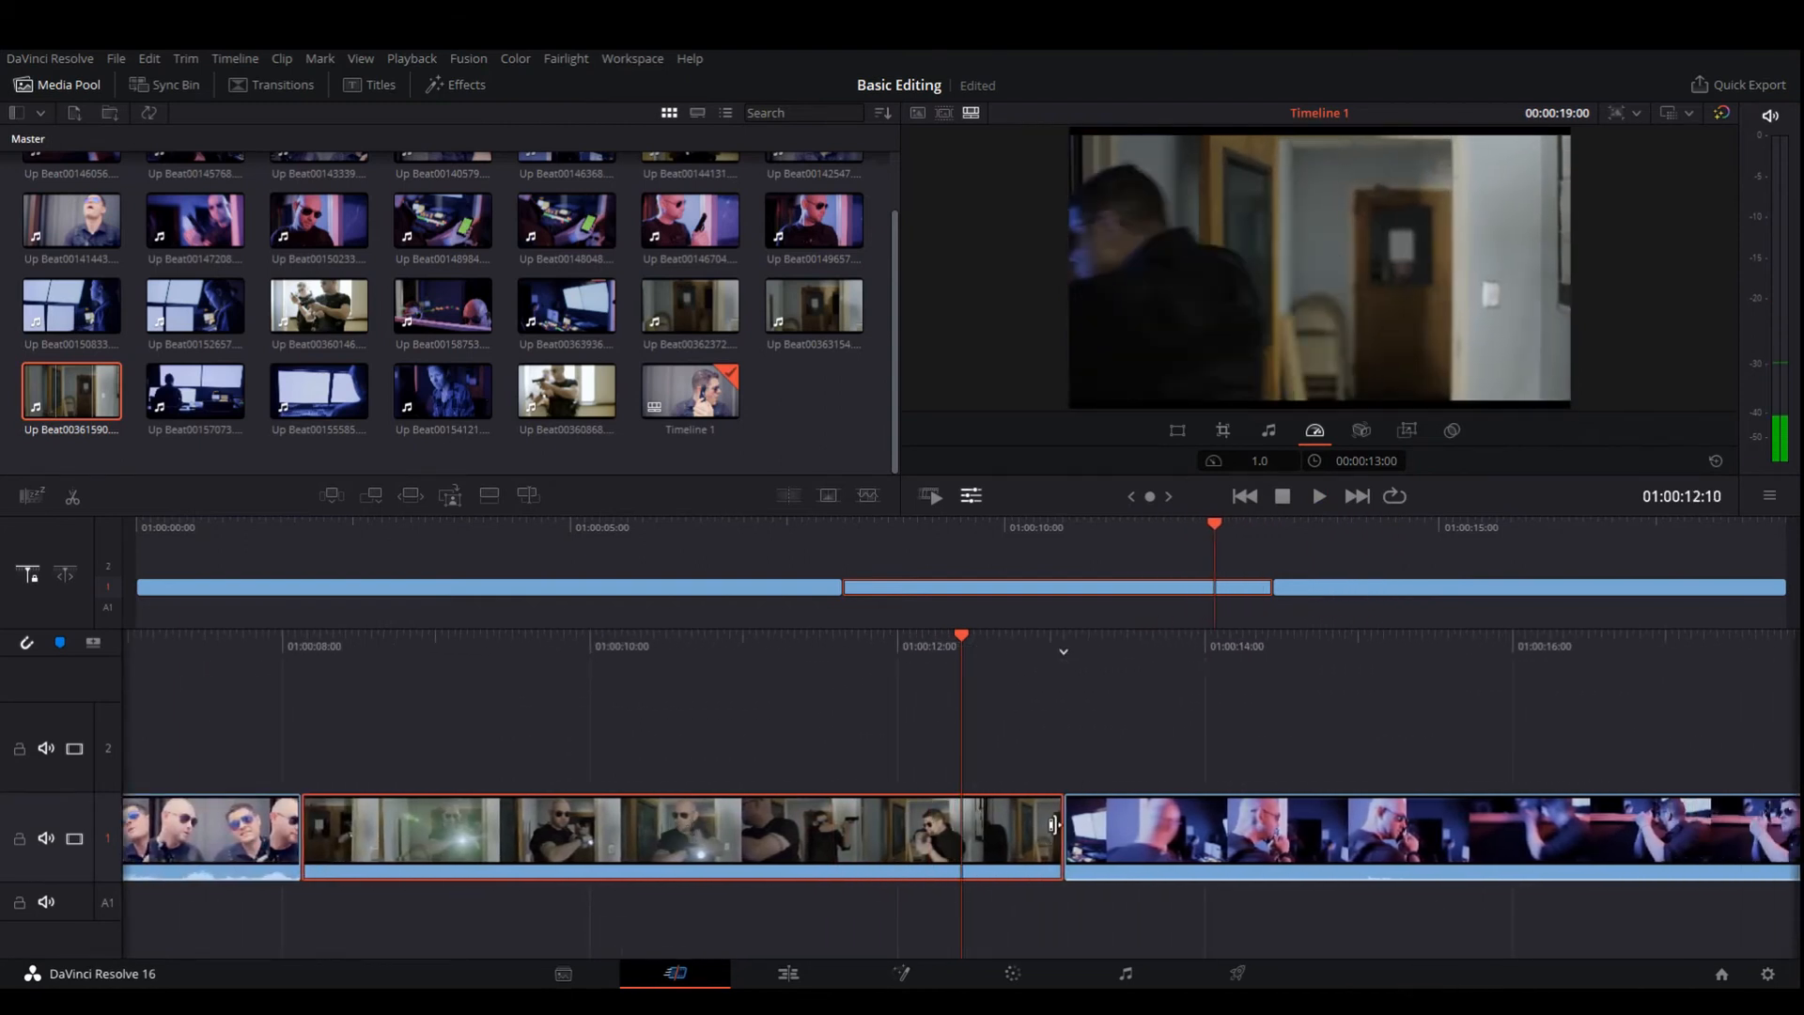
left_click_drag(1054, 825, 1033, 826)
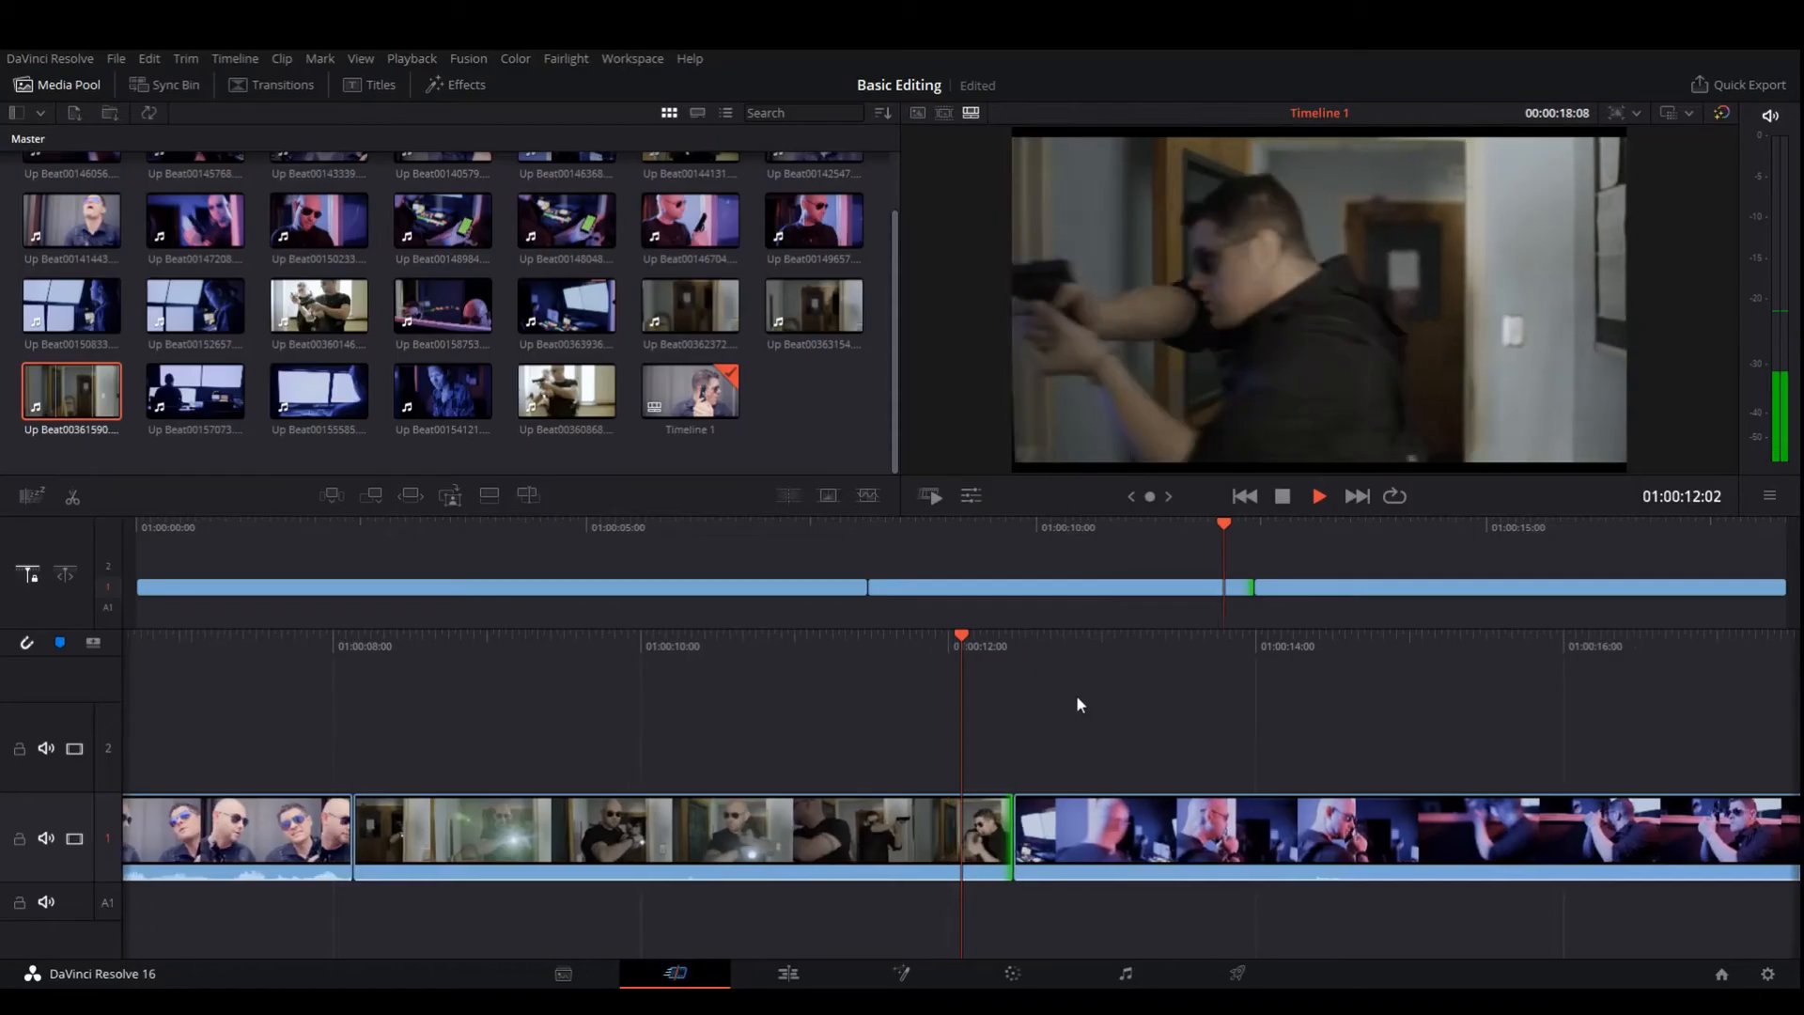
key("space")
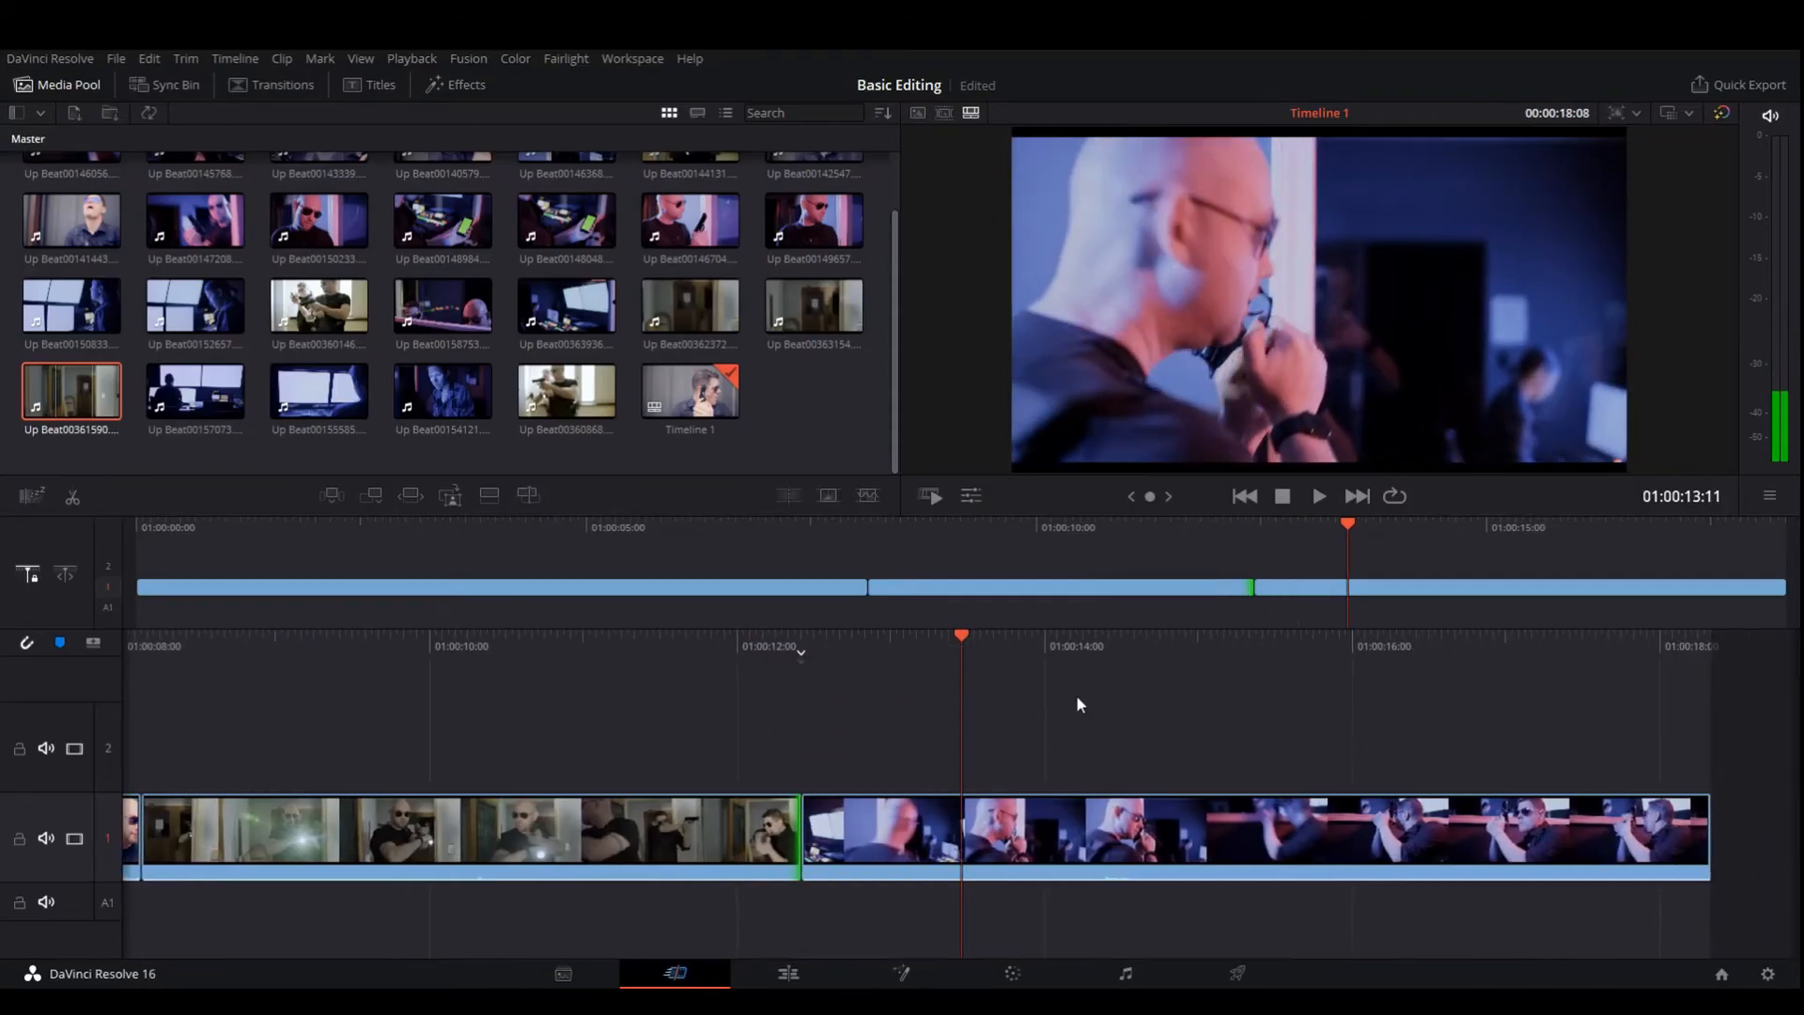
Step: Find Up Beat00154121.mov in the media pool, load it in the viewer and scrub to the start of the wanted section
scroll(1029, 680, "down", 4)
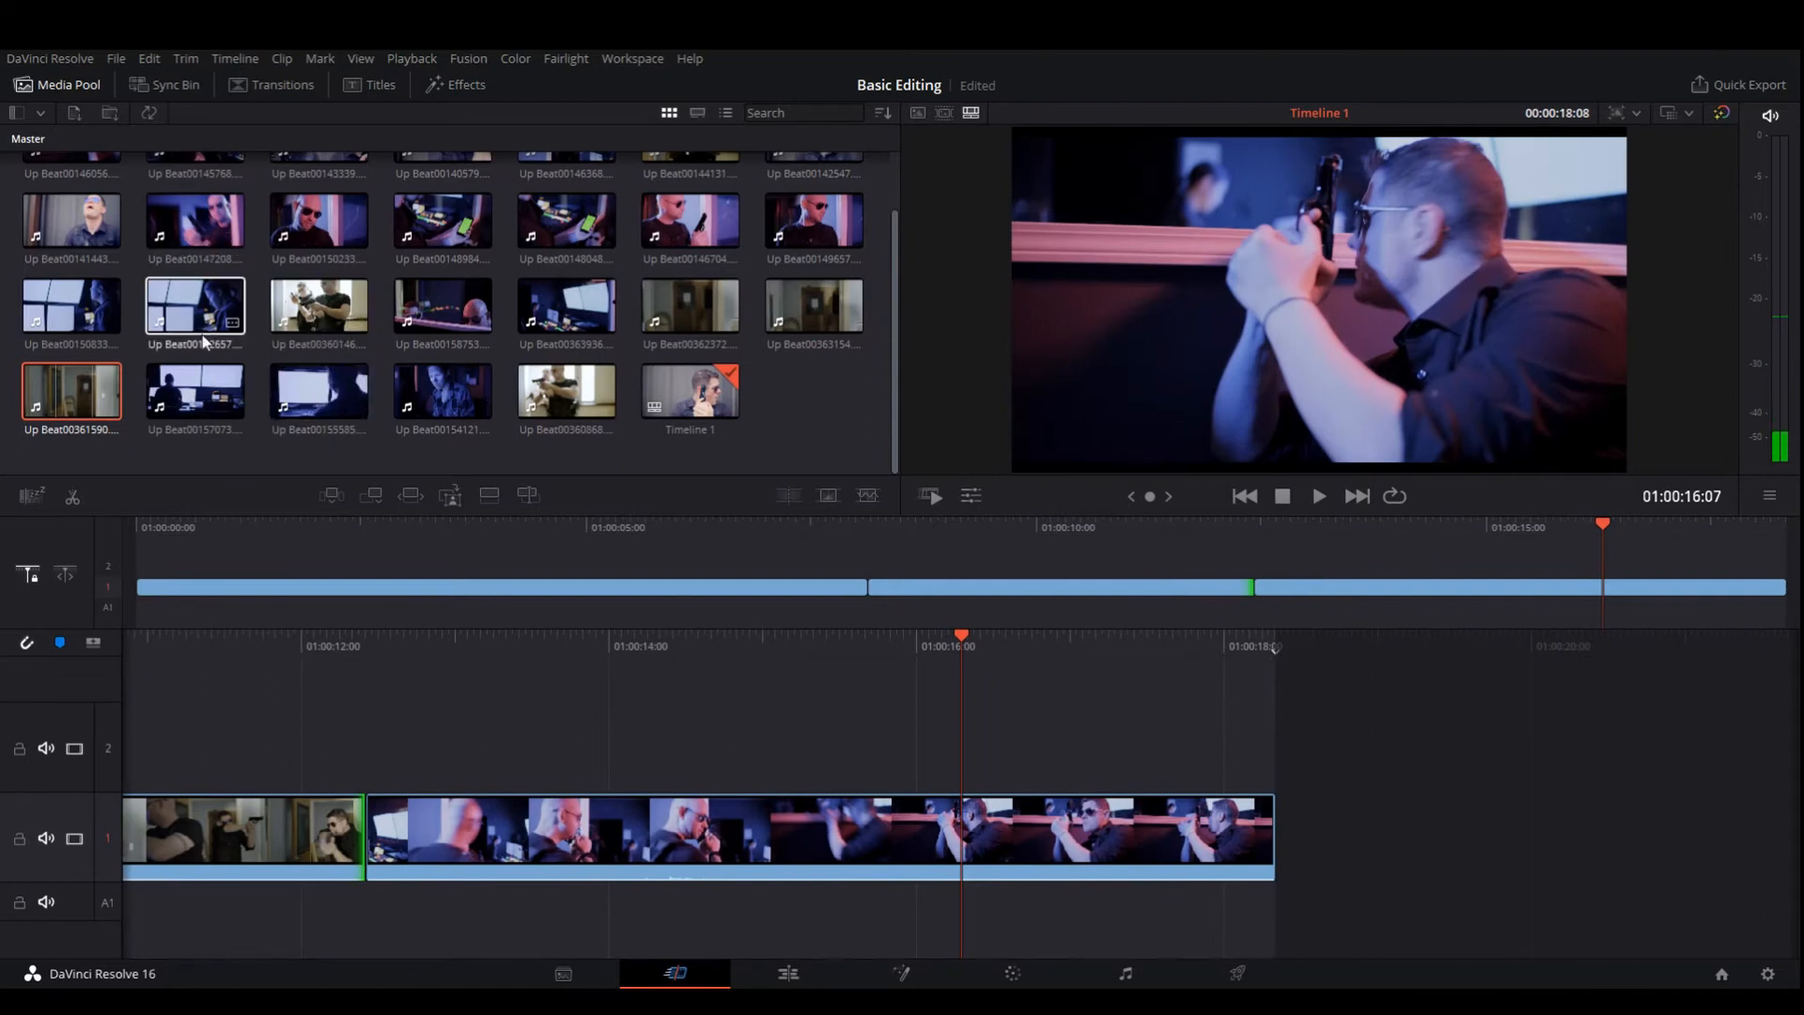
scroll(684, 303, "up", 2)
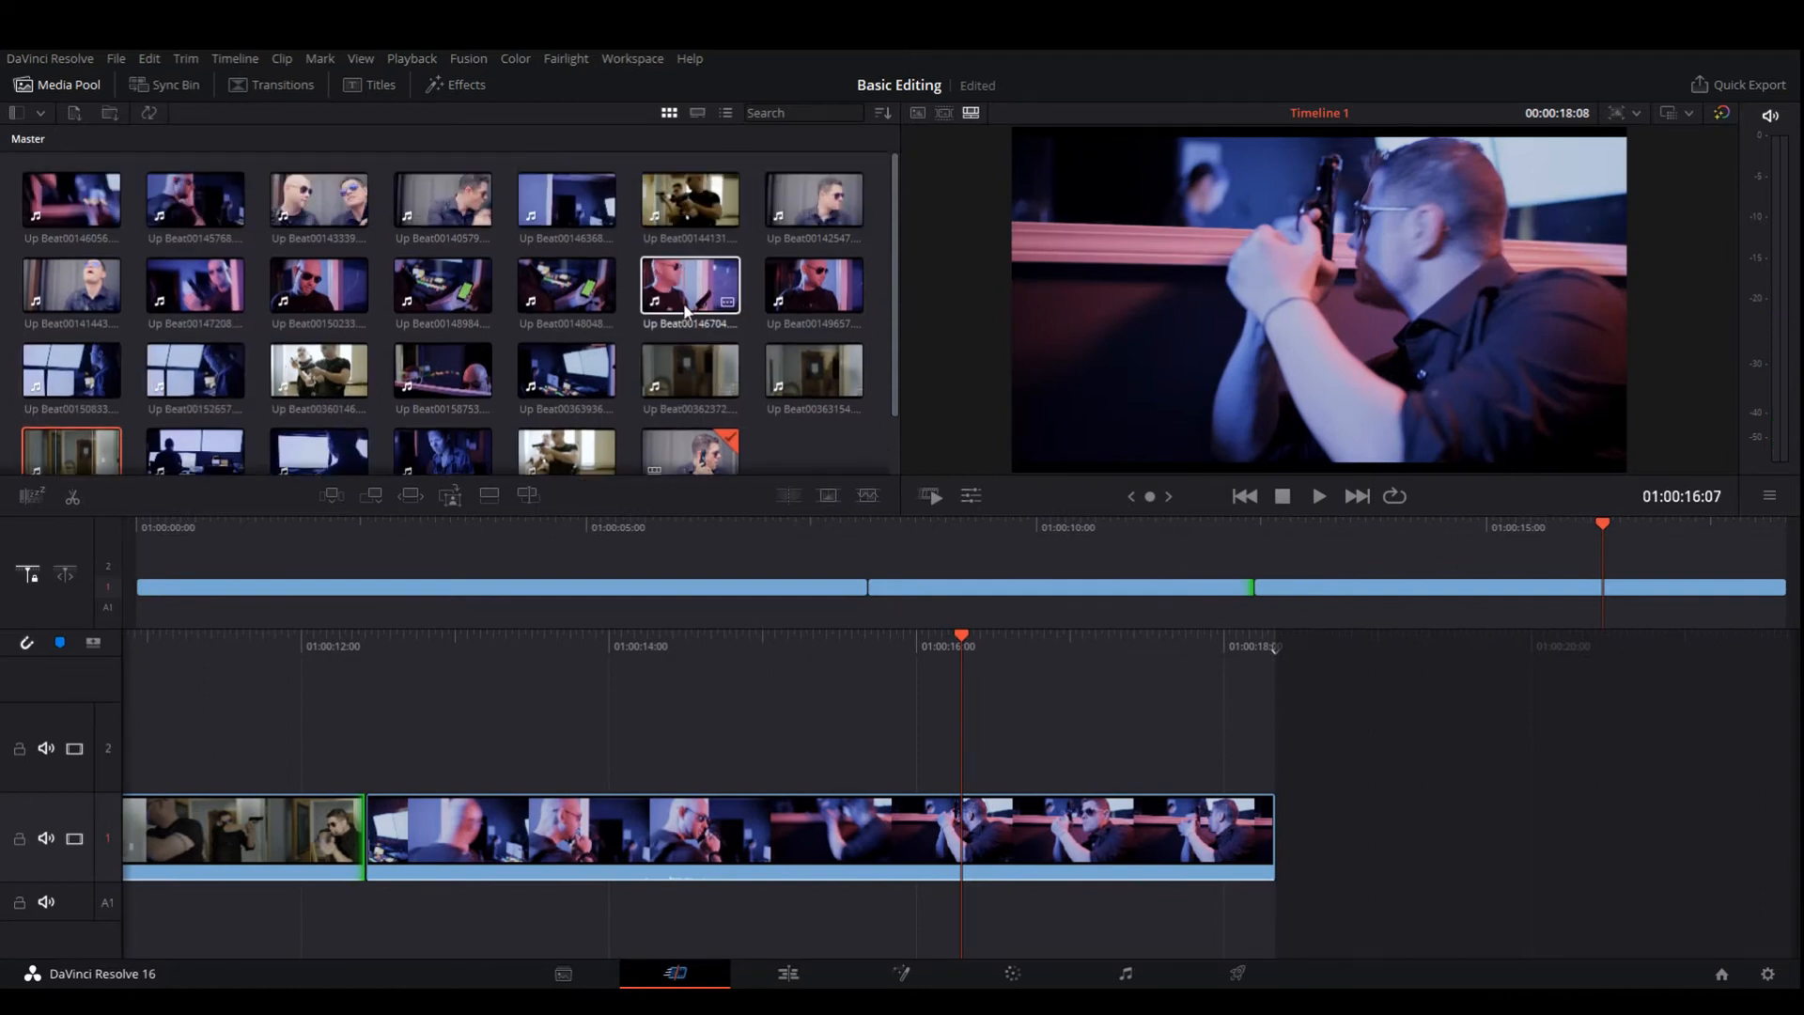
scroll(195, 319, "down", 1)
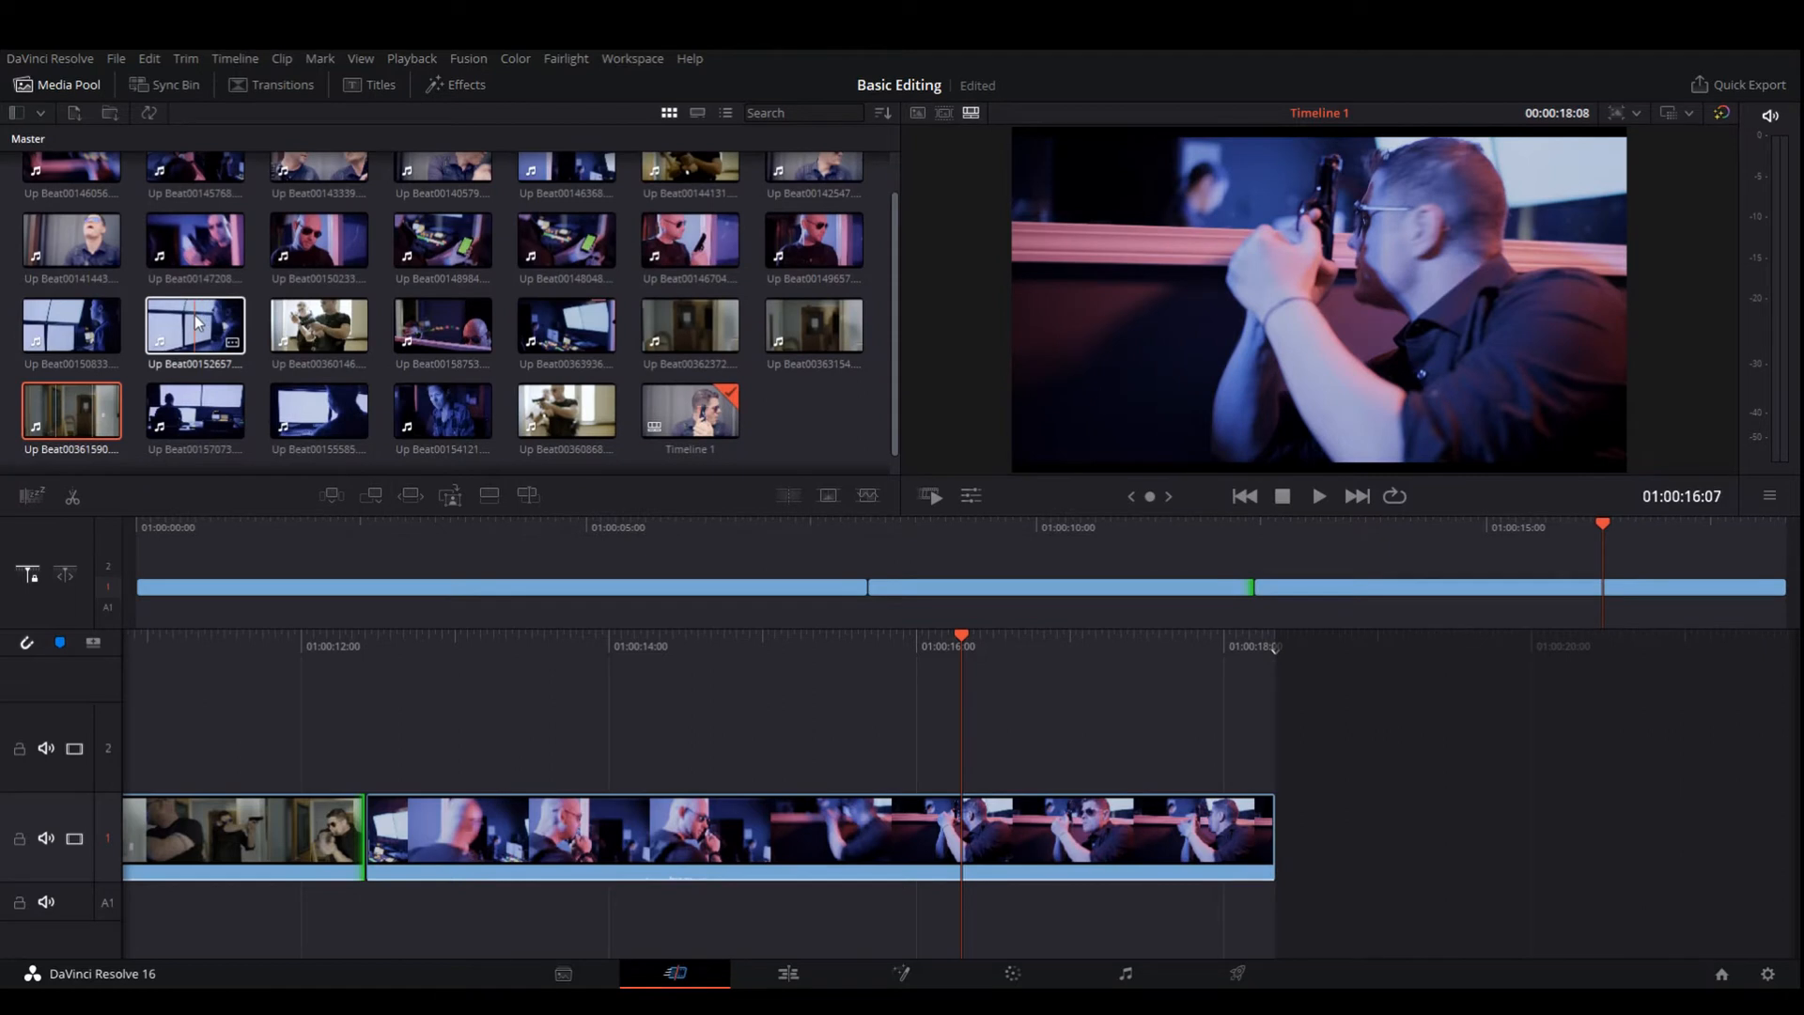
left_click(437, 422)
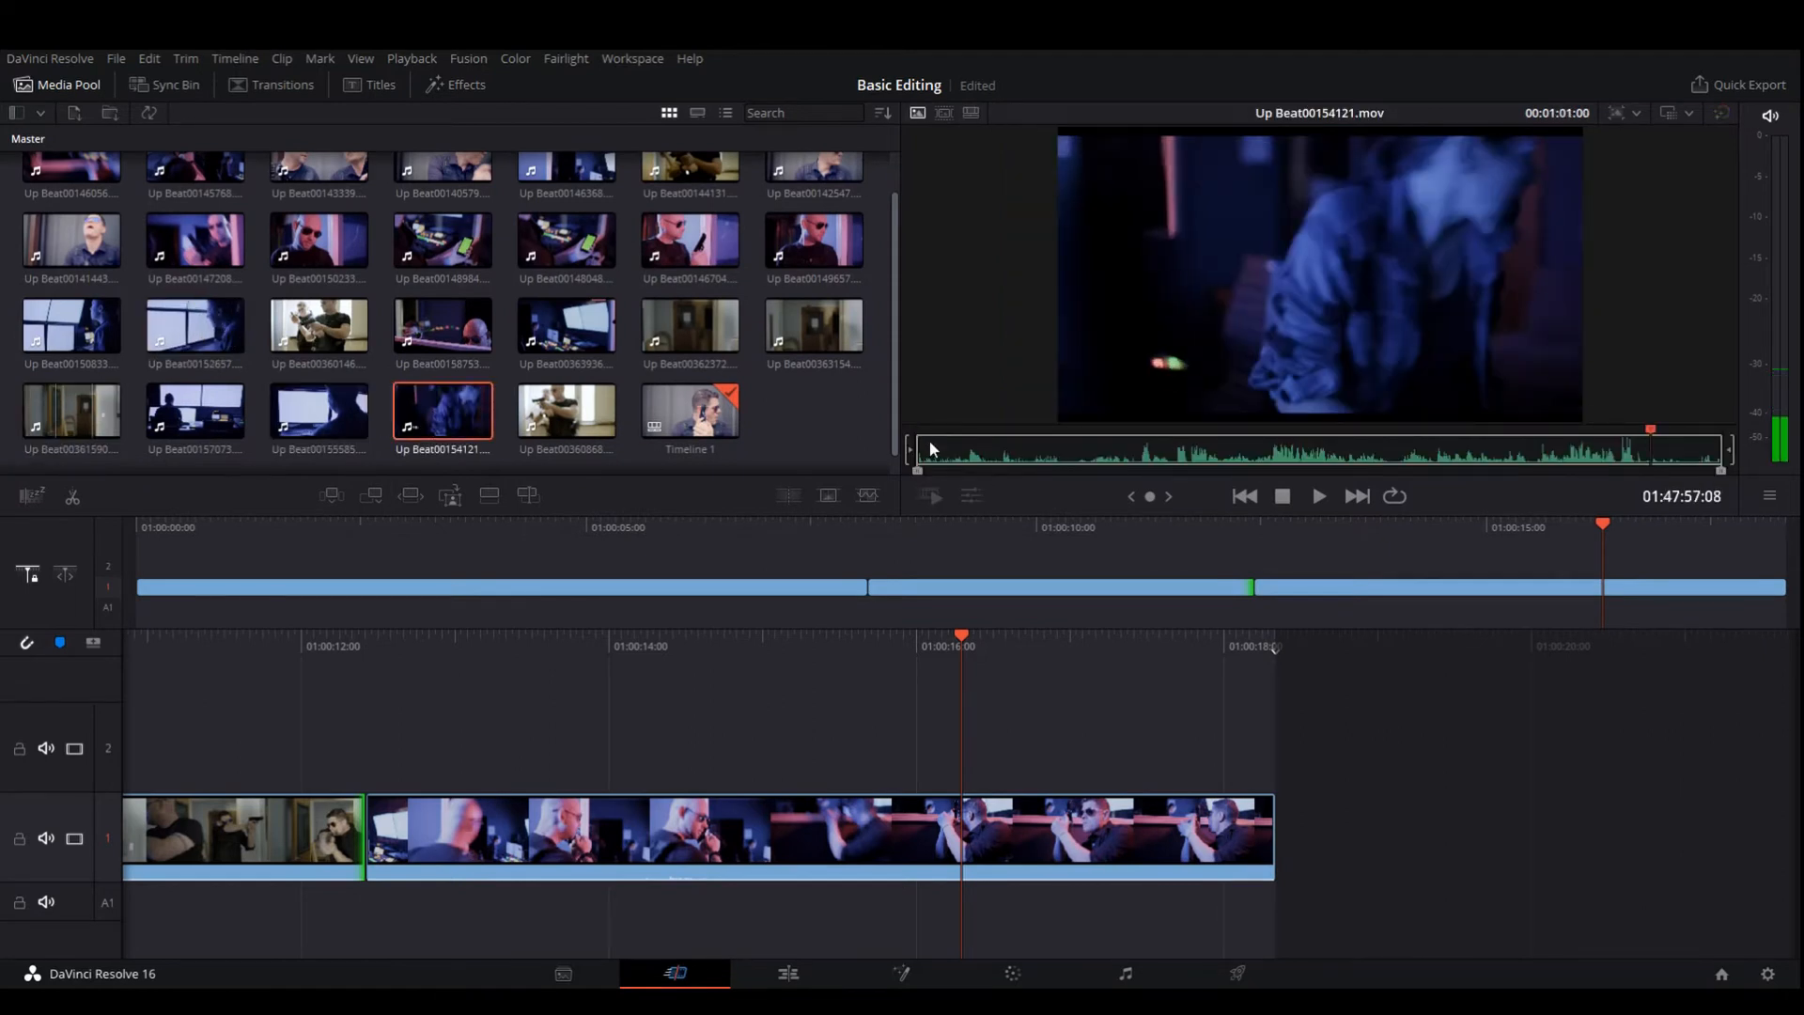
left_click_drag(930, 449, 1075, 453)
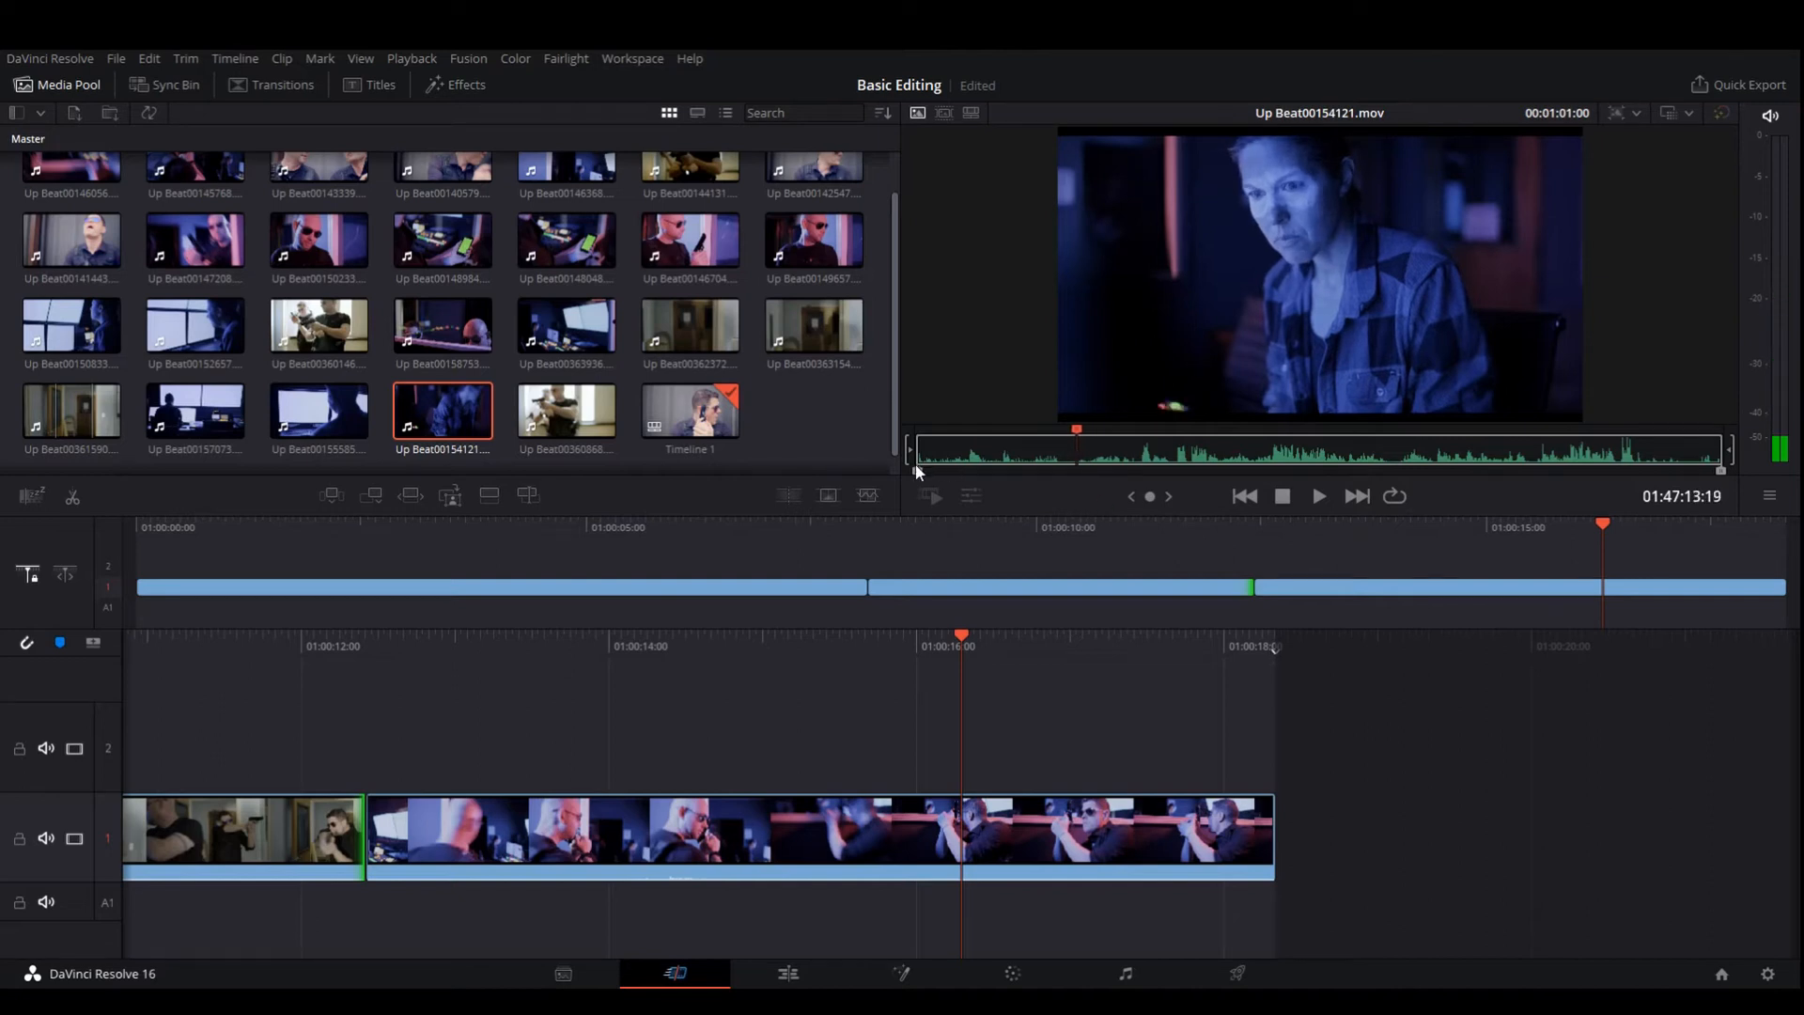
mouse_move(929, 465)
left_mouse_down()
mouse_move(996, 467)
mouse_move(958, 465)
left_mouse_up()
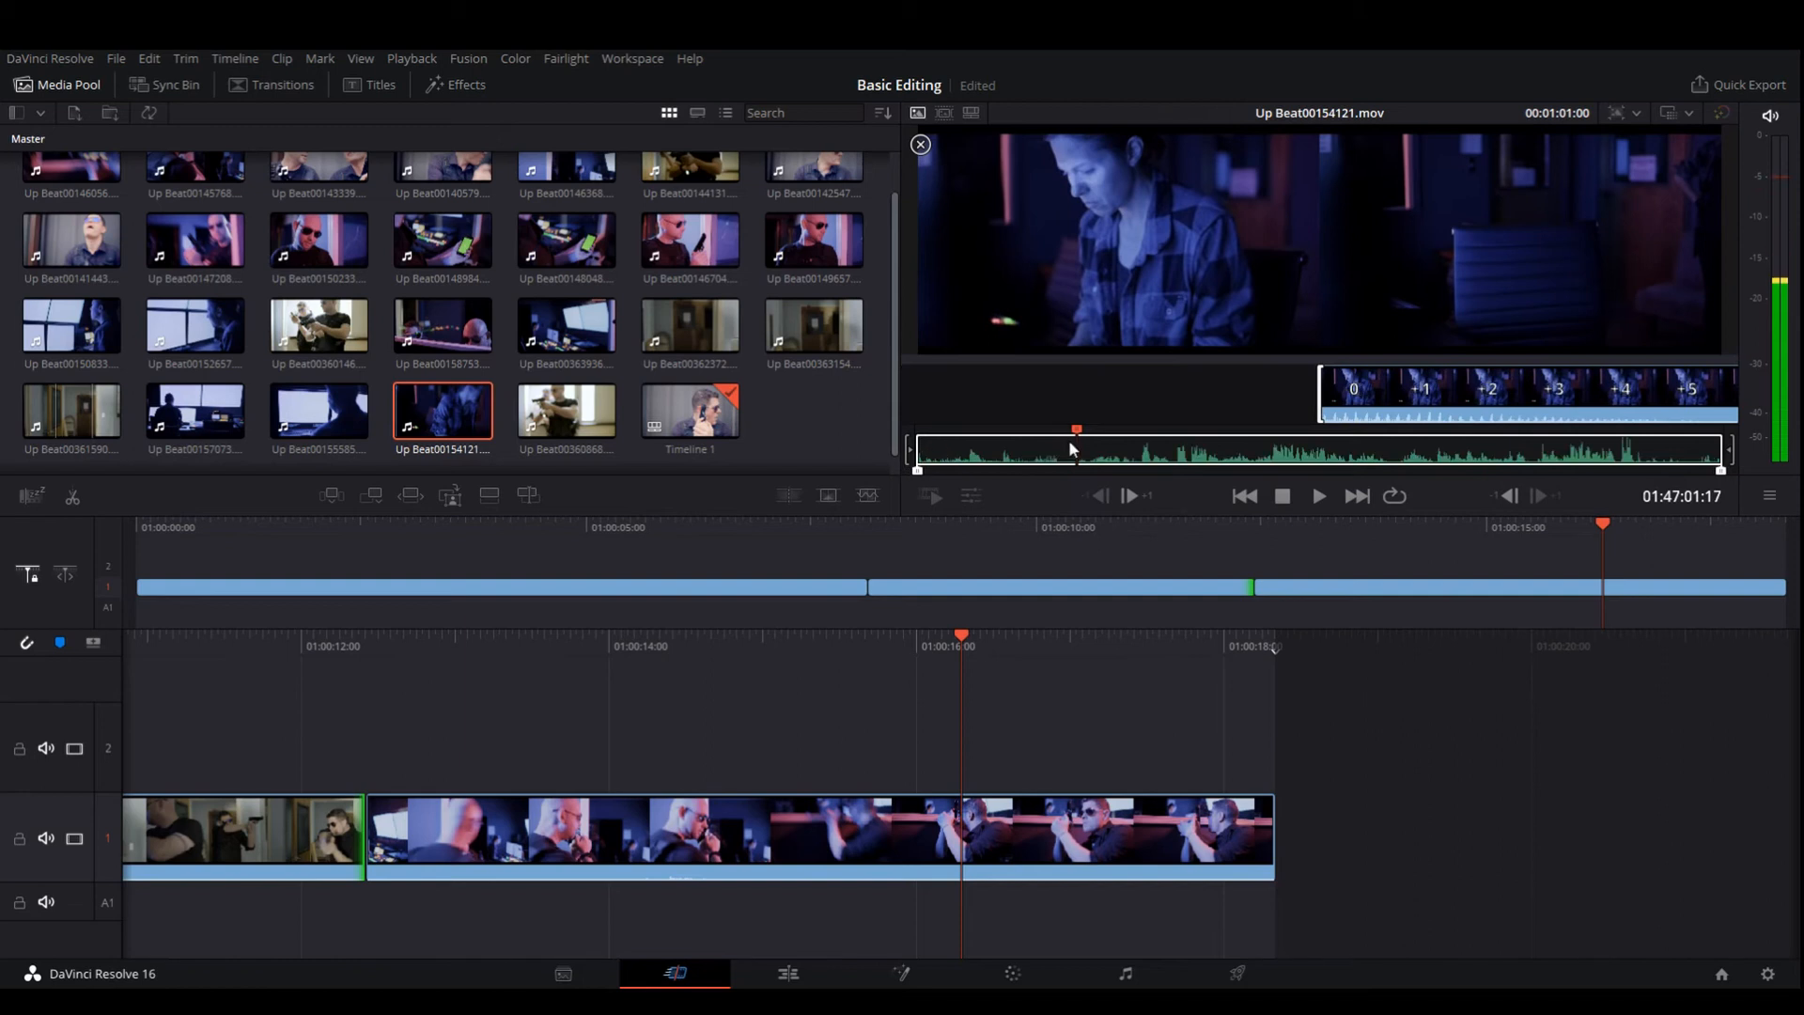
mouse_move(1069, 441)
left_mouse_down()
mouse_move(1092, 450)
mouse_move(1073, 458)
left_mouse_up()
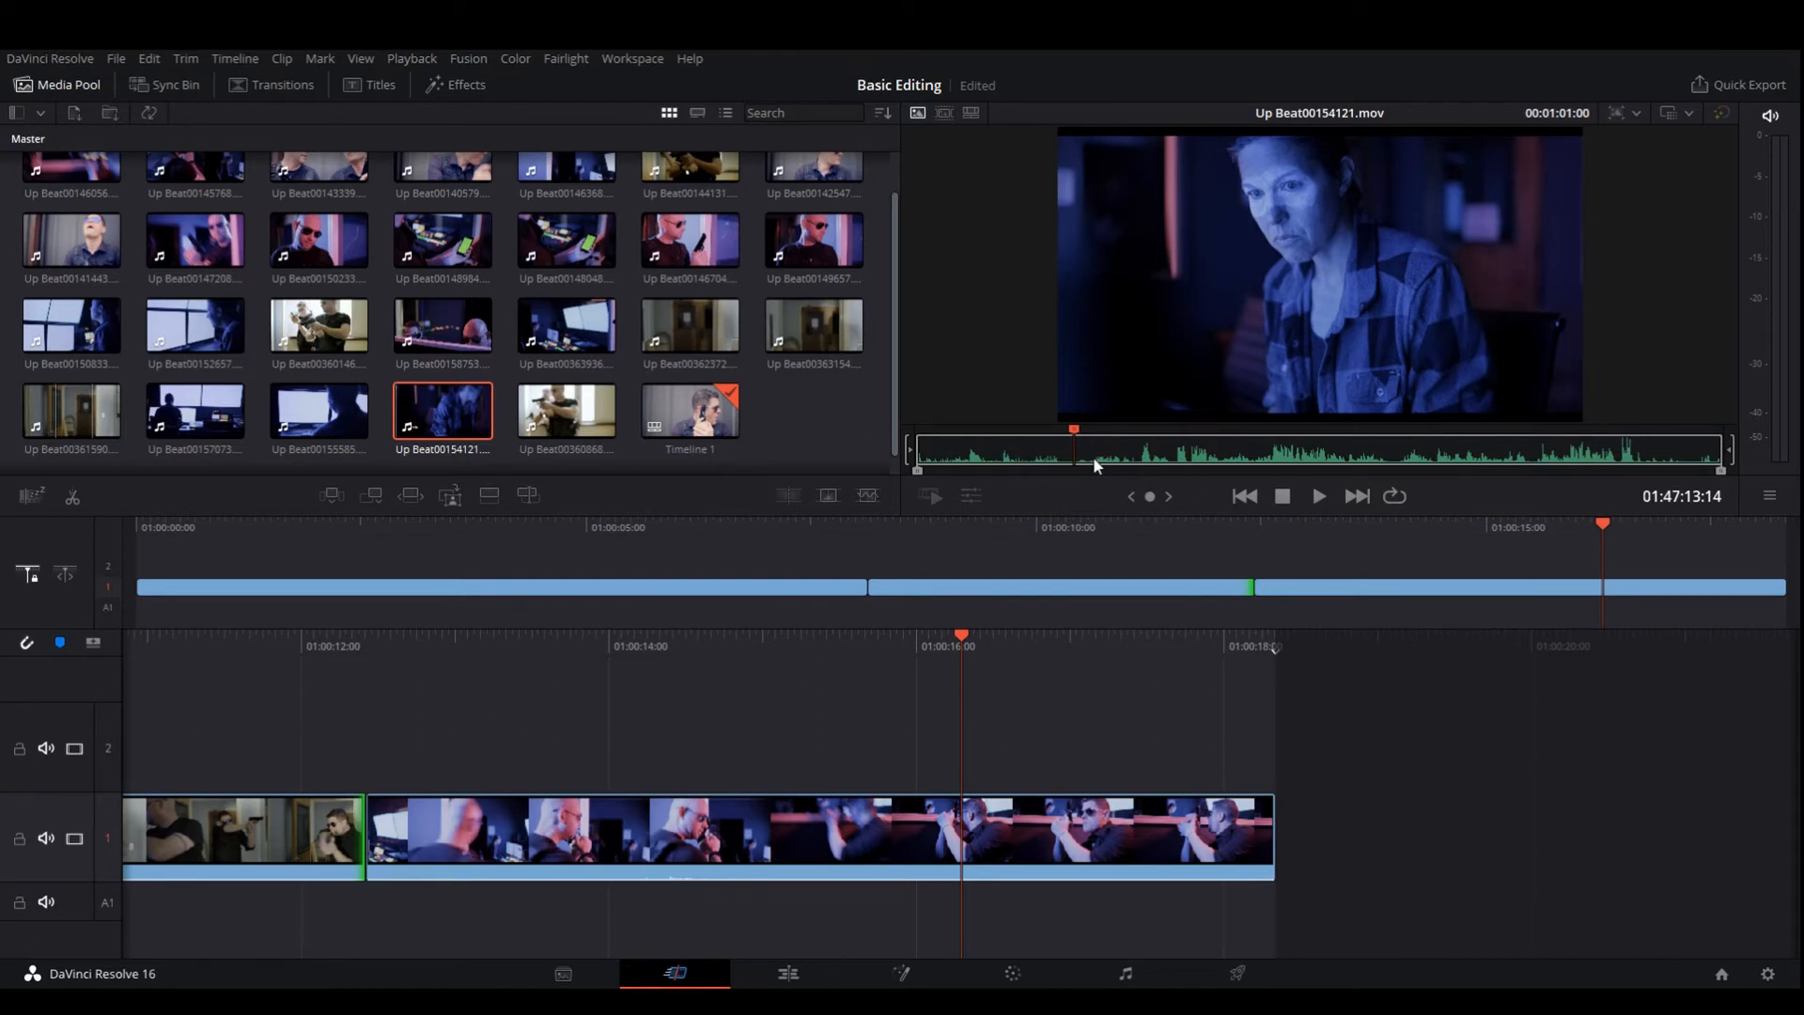
Step: Mark the source clip's in point near 01:47:13 and its out point at 01:47:21:01, adjusting the in point for a 00:00:07:05 duration
key("i")
left_click_drag(1091, 458, 1170, 481)
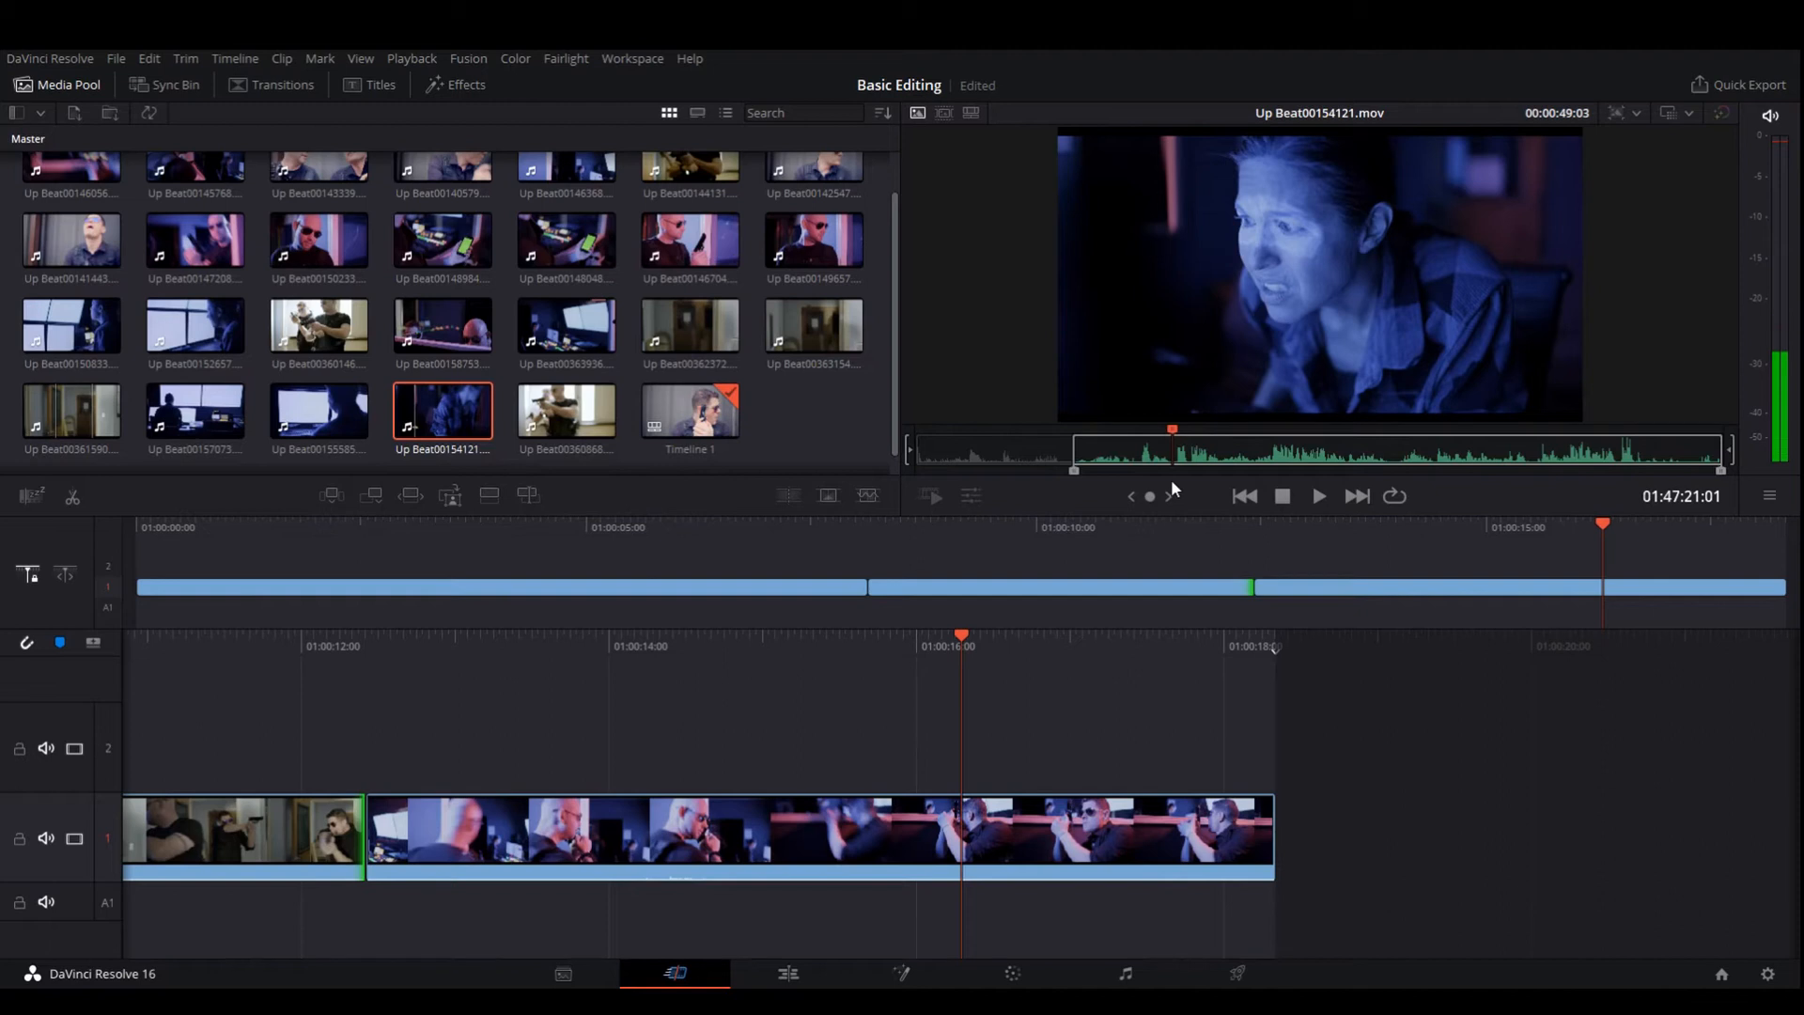
key("o")
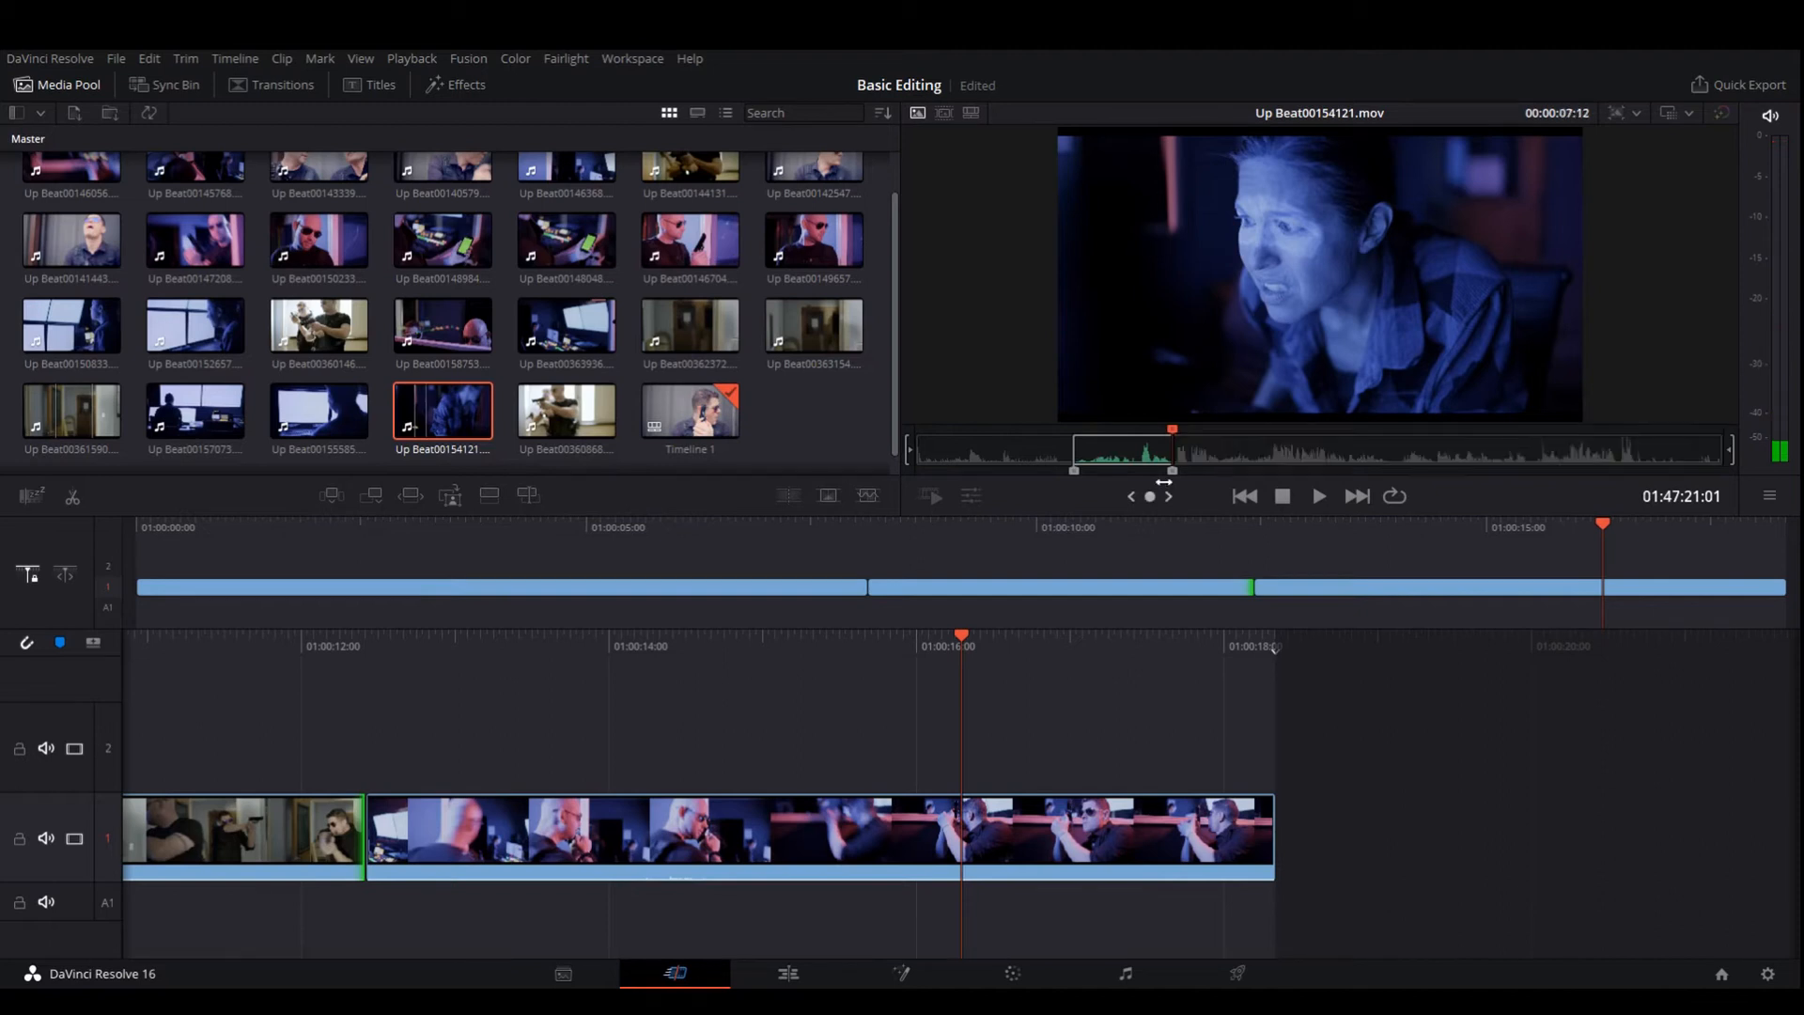
left_click_drag(1172, 431, 1053, 463)
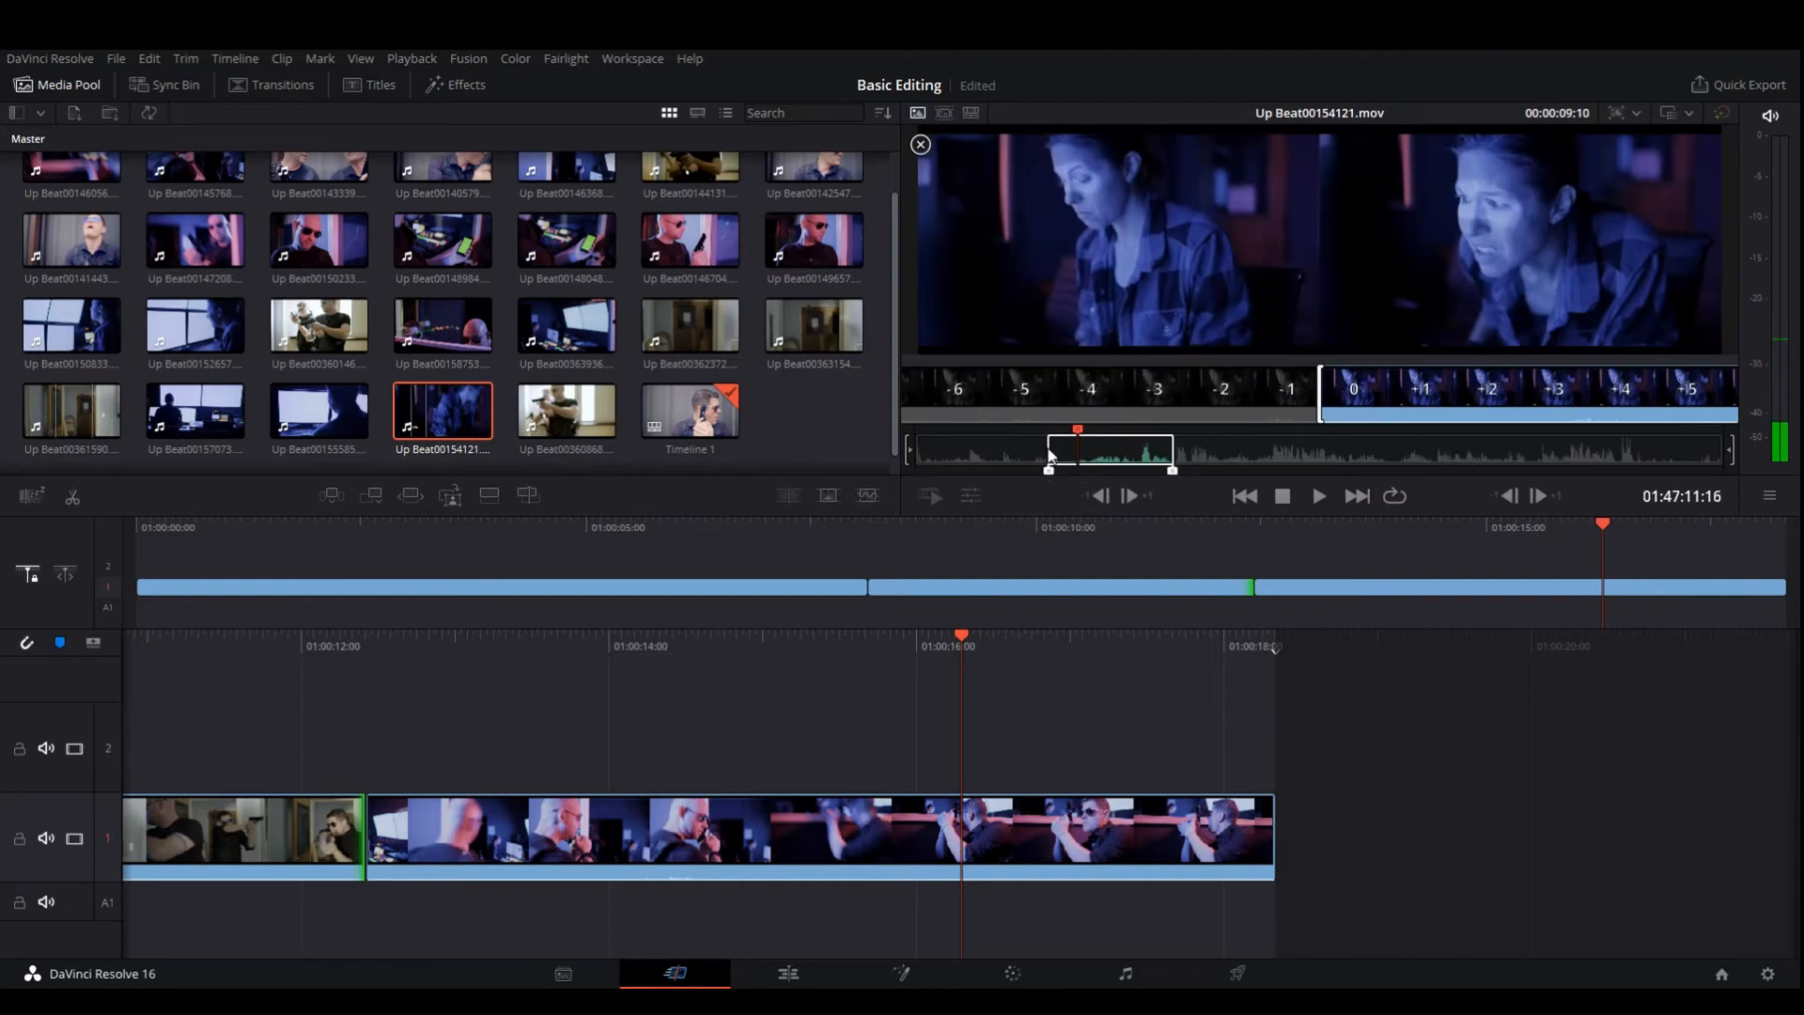
mouse_move(1082, 444)
left_mouse_down()
mouse_move(1151, 468)
mouse_move(1096, 462)
left_mouse_up()
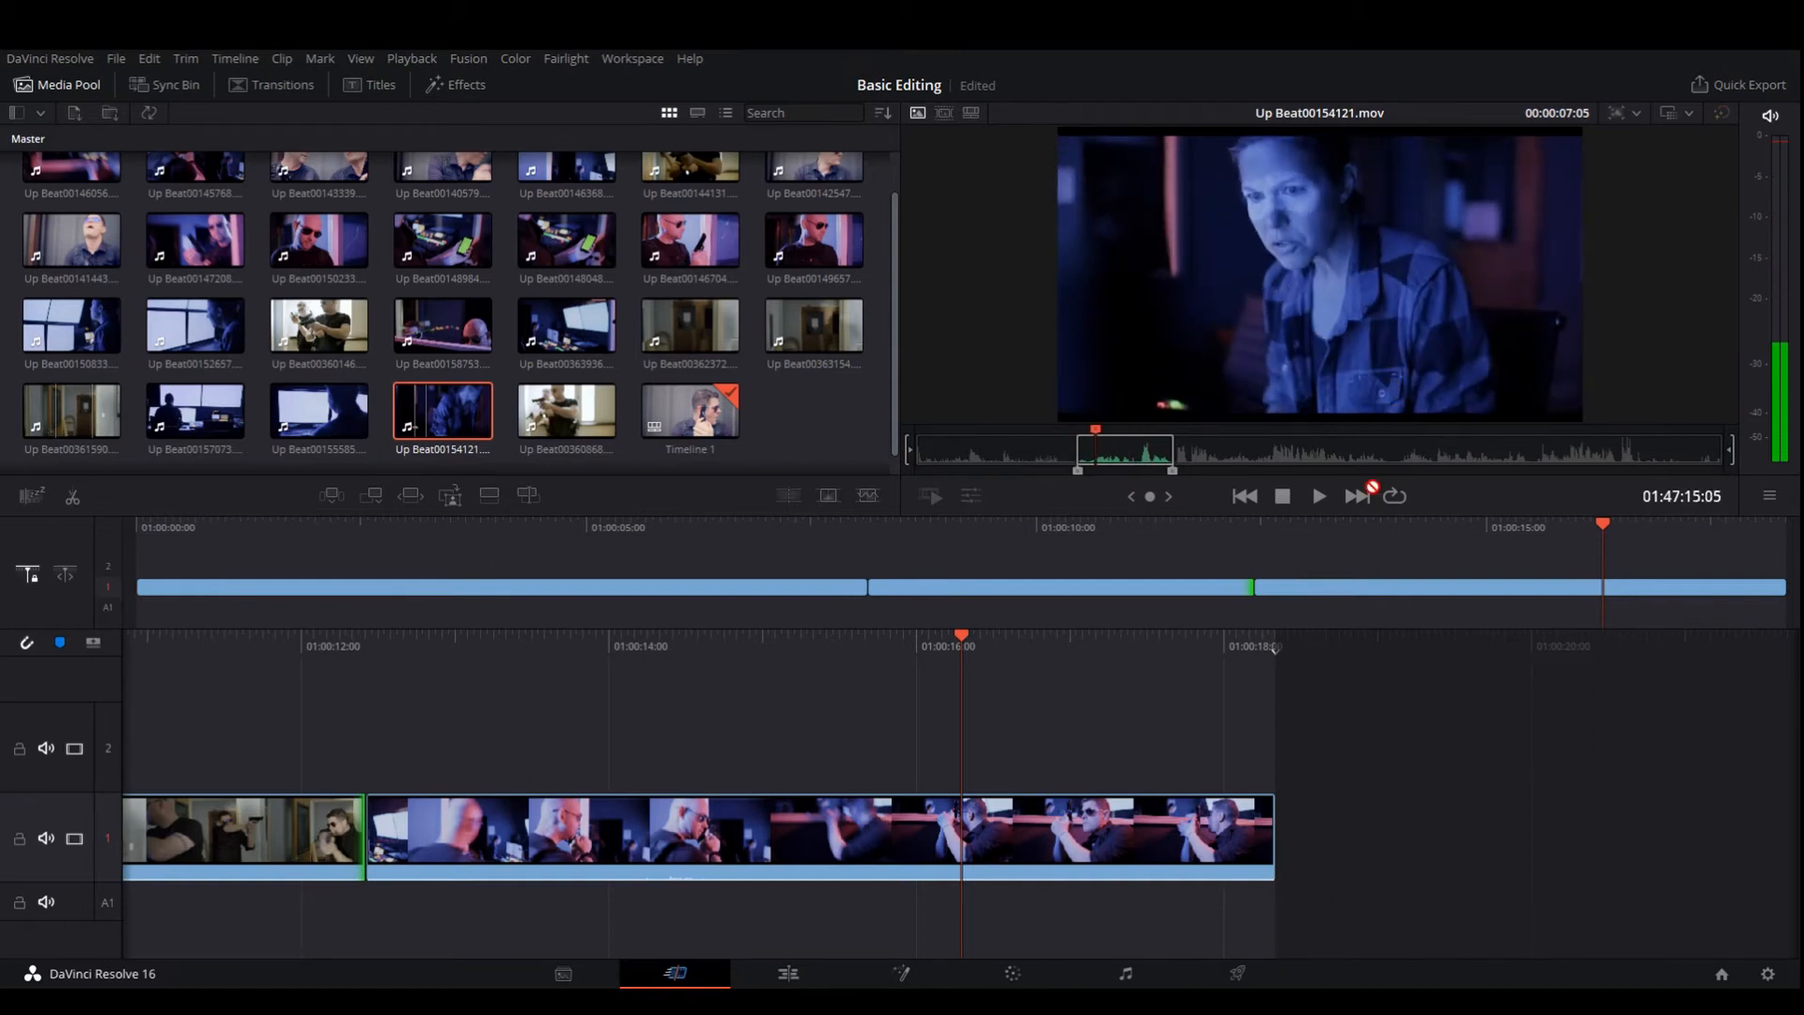
Step: Add the marked section after the last clip on track 1 and review the timeline around the new join
left_click_drag(1369, 485, 1325, 758)
left_click_drag(1310, 834, 1310, 835)
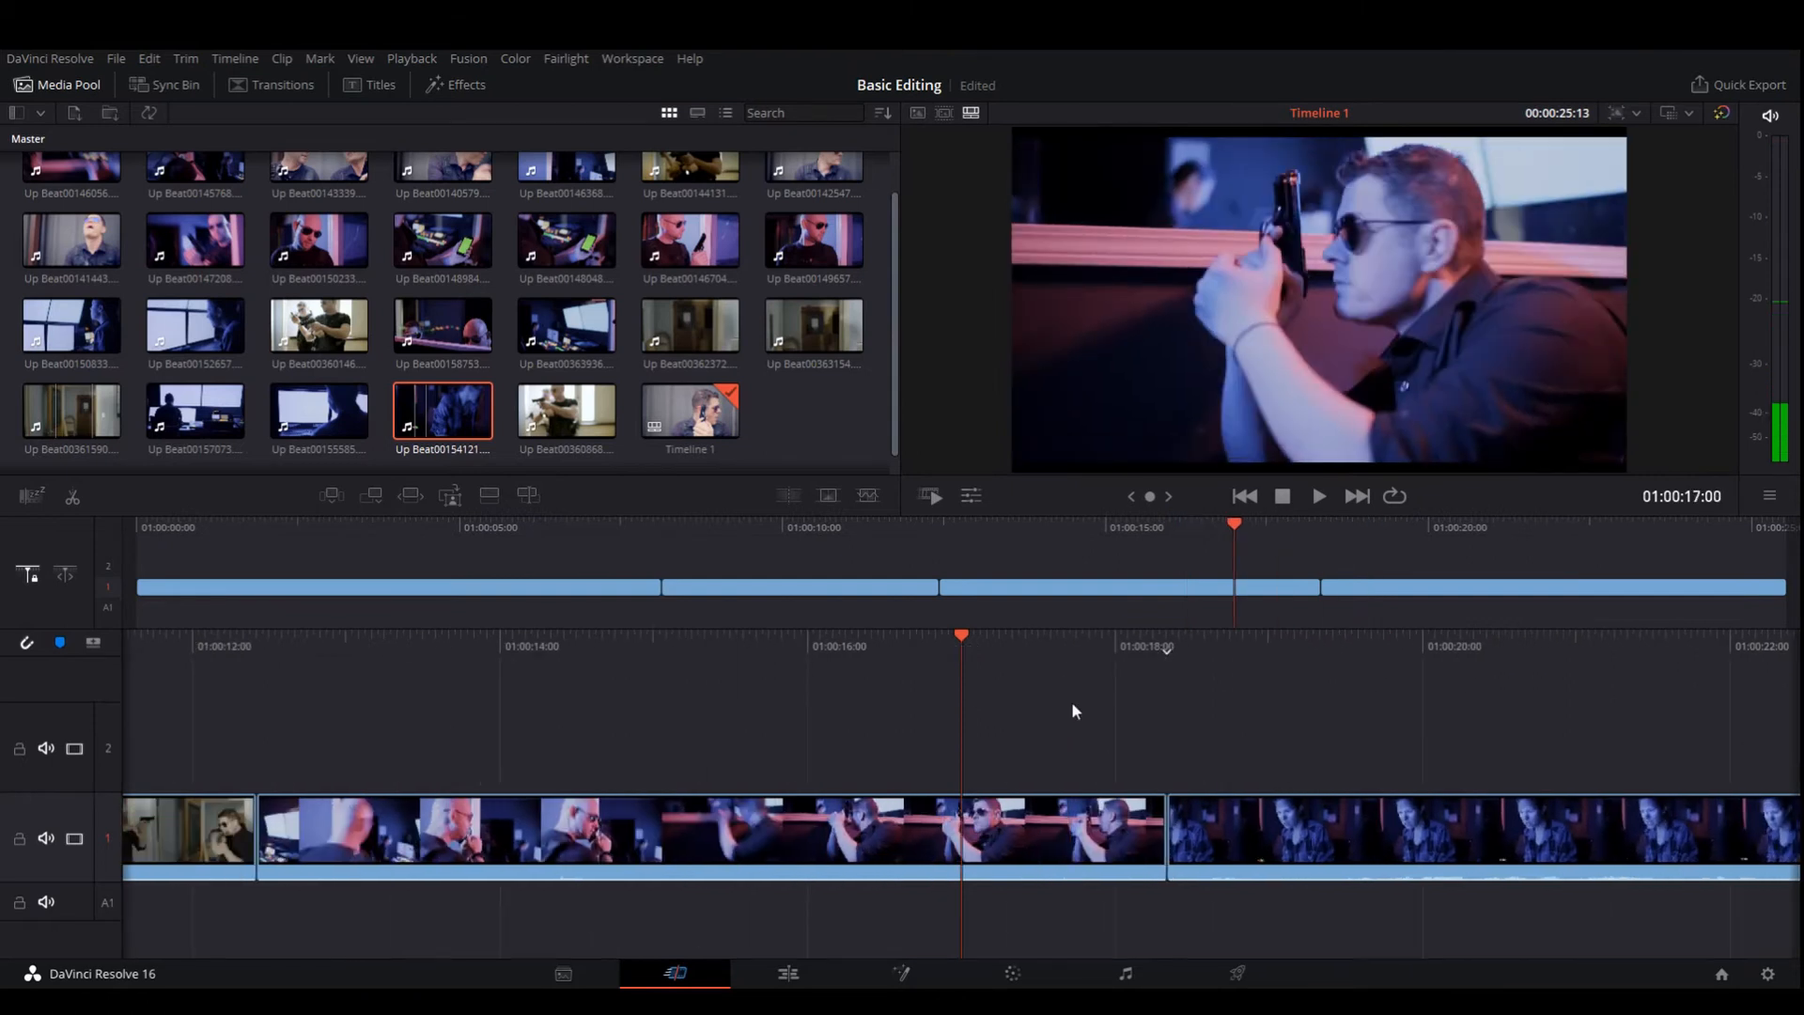
key("space")
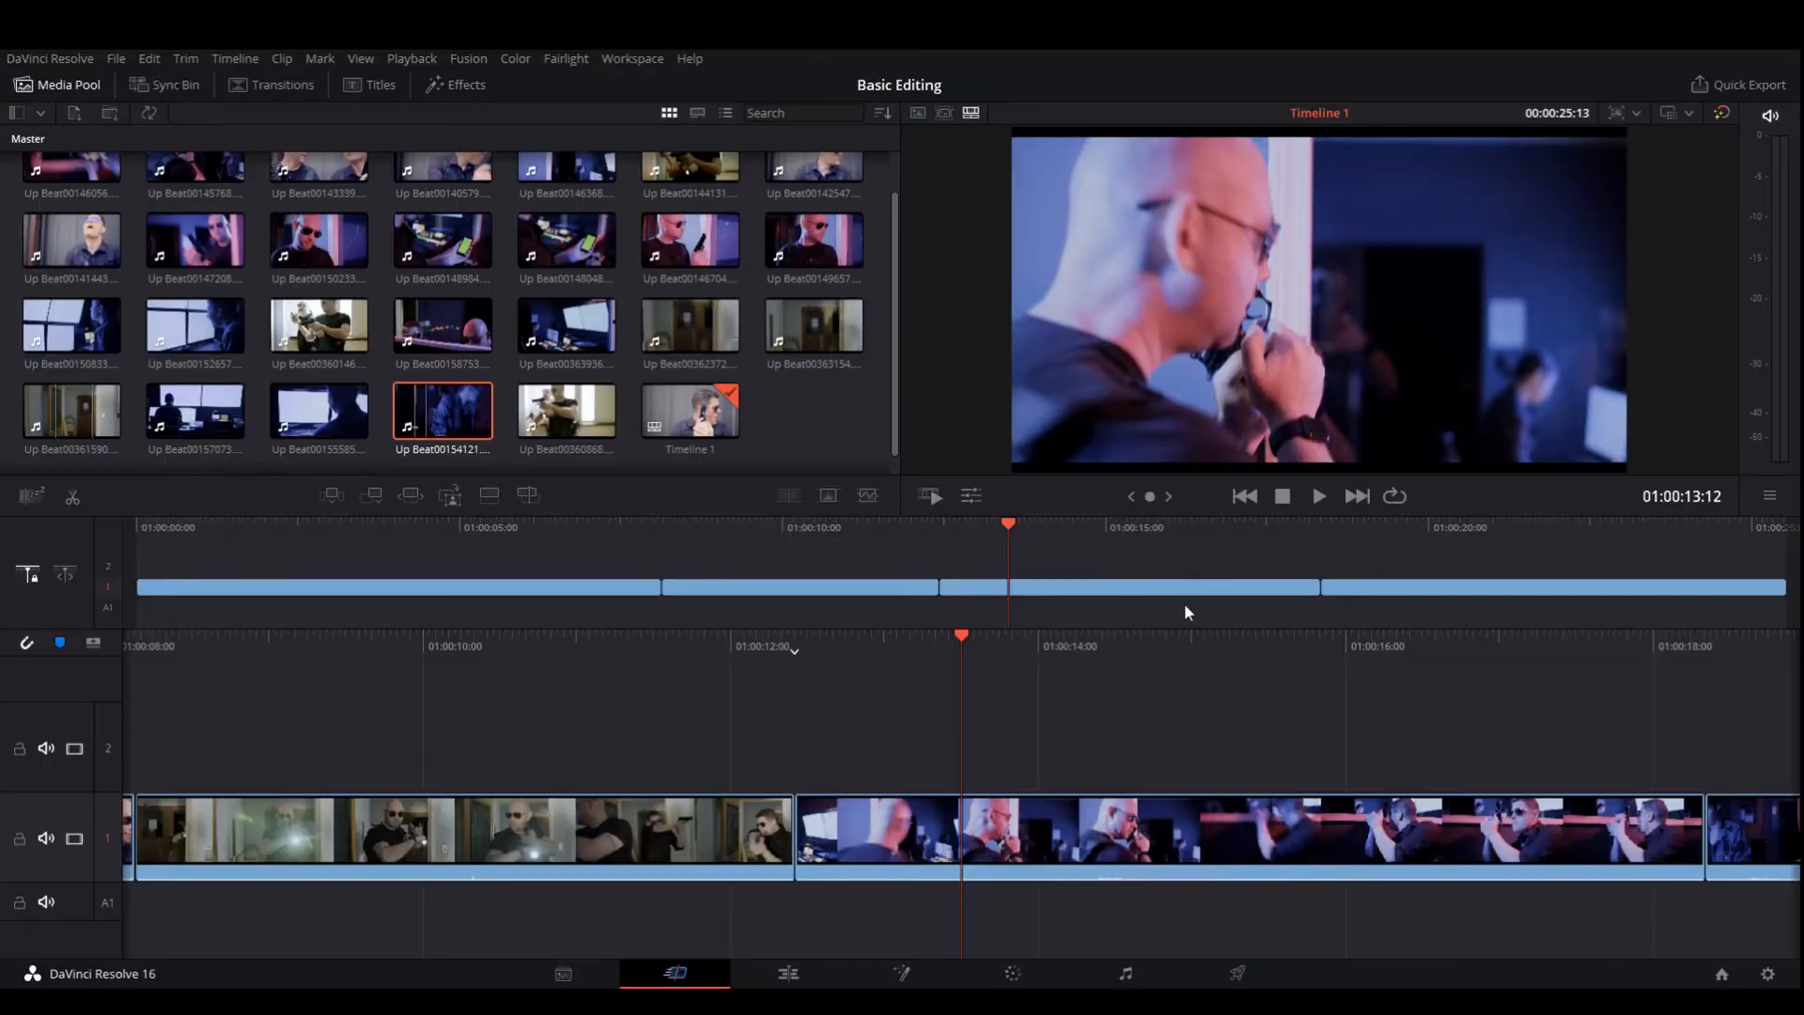
left_click_drag(1000, 554, 1250, 527)
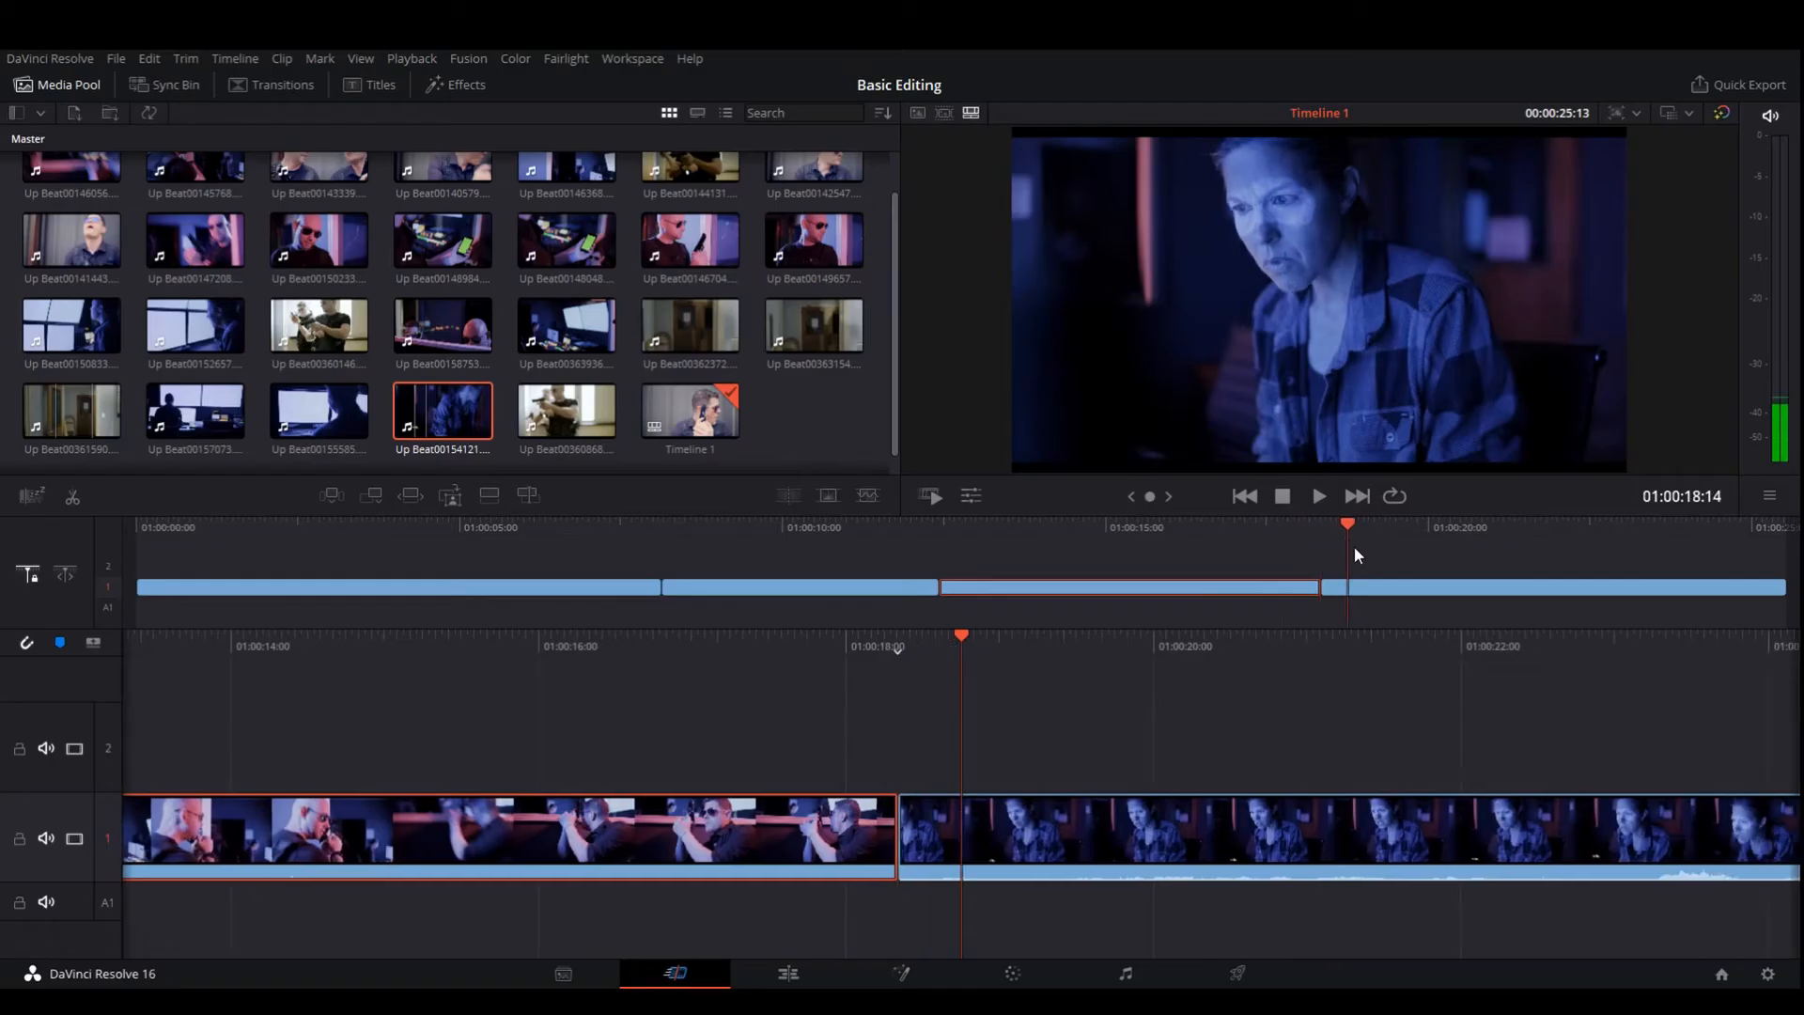
left_click_drag(1355, 545, 1451, 549)
Step: Try moving the last clip earlier onto track 2 in the overview timeline, and undo the move
left_click(1352, 582)
left_click_drag(1353, 577, 1080, 592)
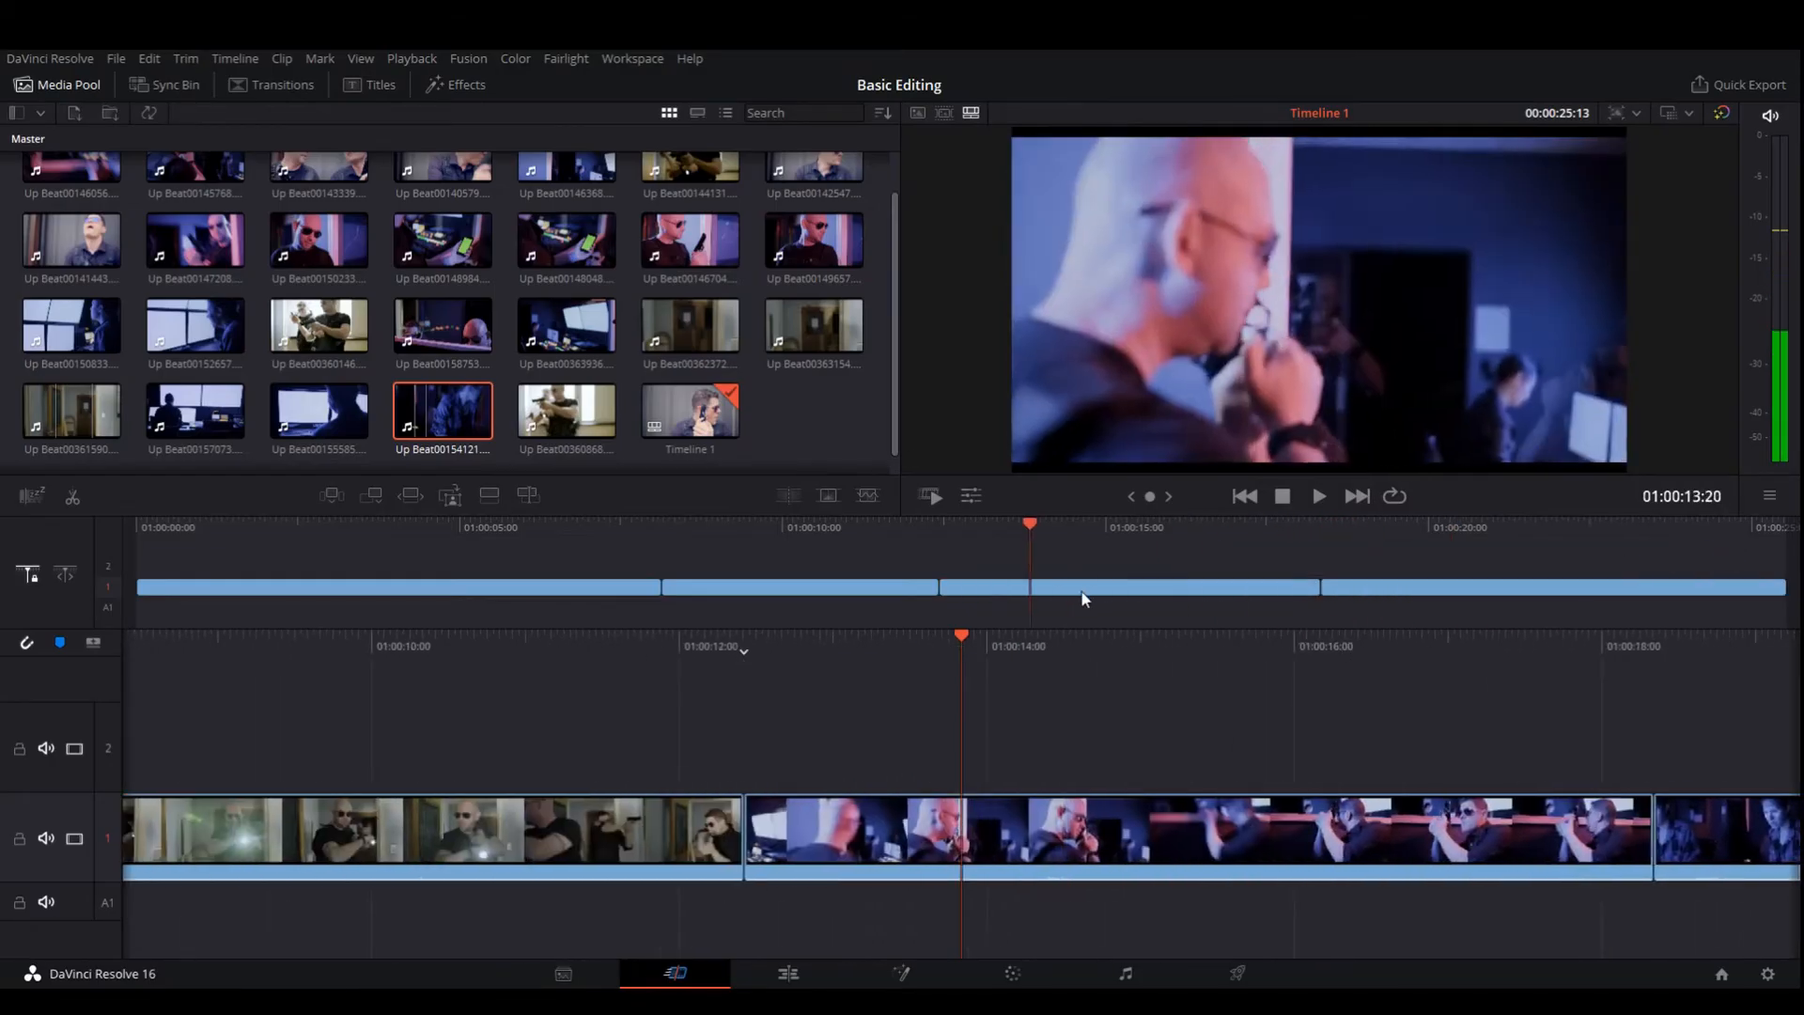
key("ctrl+z")
left_click_drag(1349, 592, 846, 573)
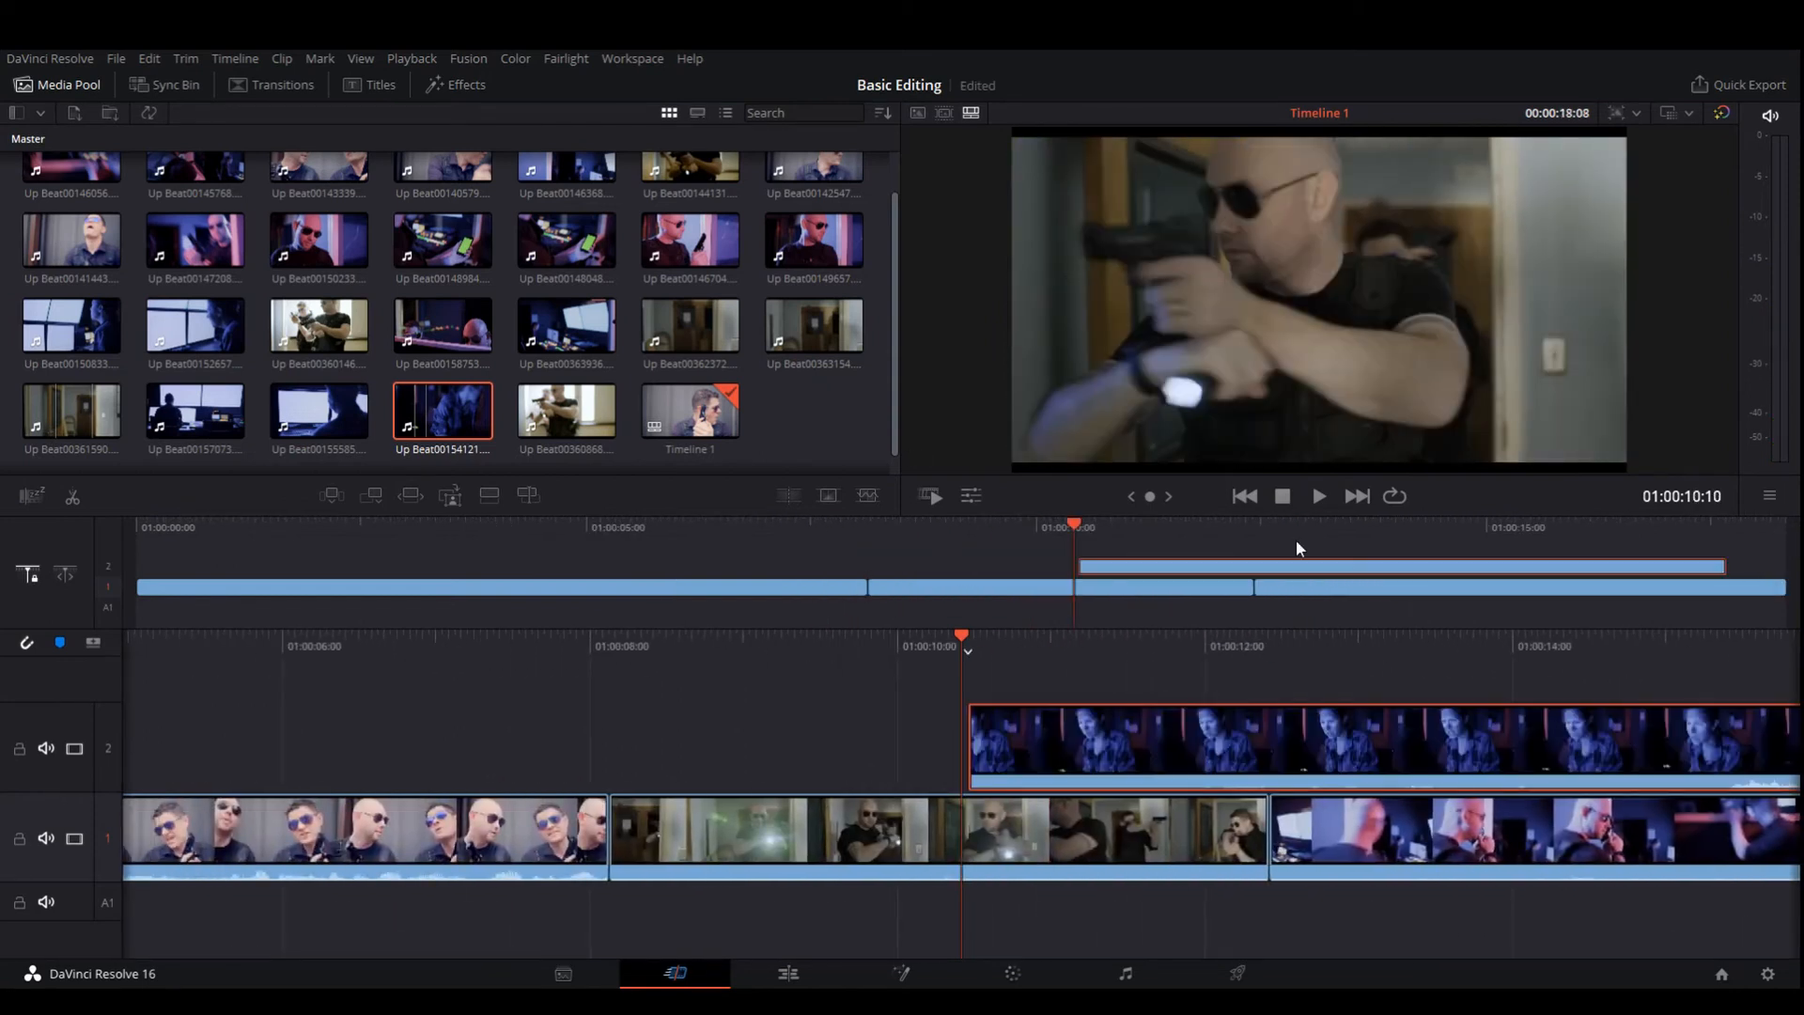
key("ctrl+z")
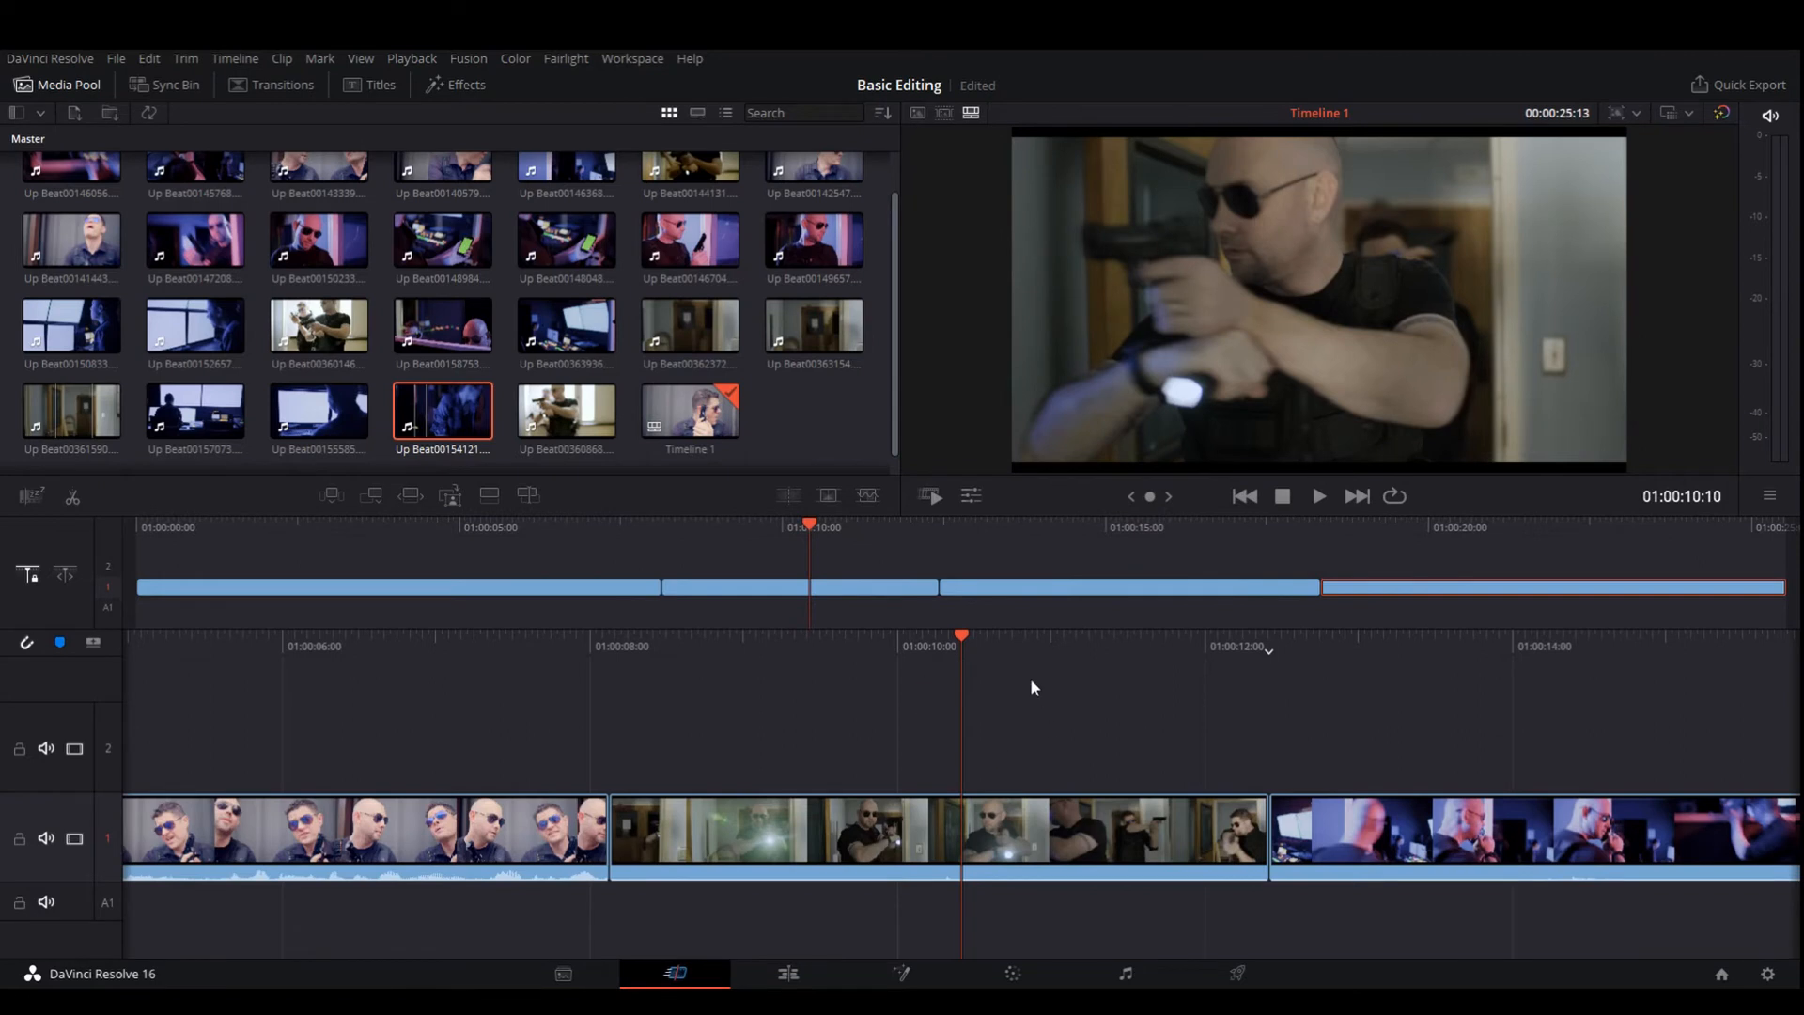
Step: Move the last clip up to track 2 so it overlaps the third clip's end, and return it to track 1
scroll(1031, 680, "down", 10)
left_click_drag(1180, 825, 1136, 772)
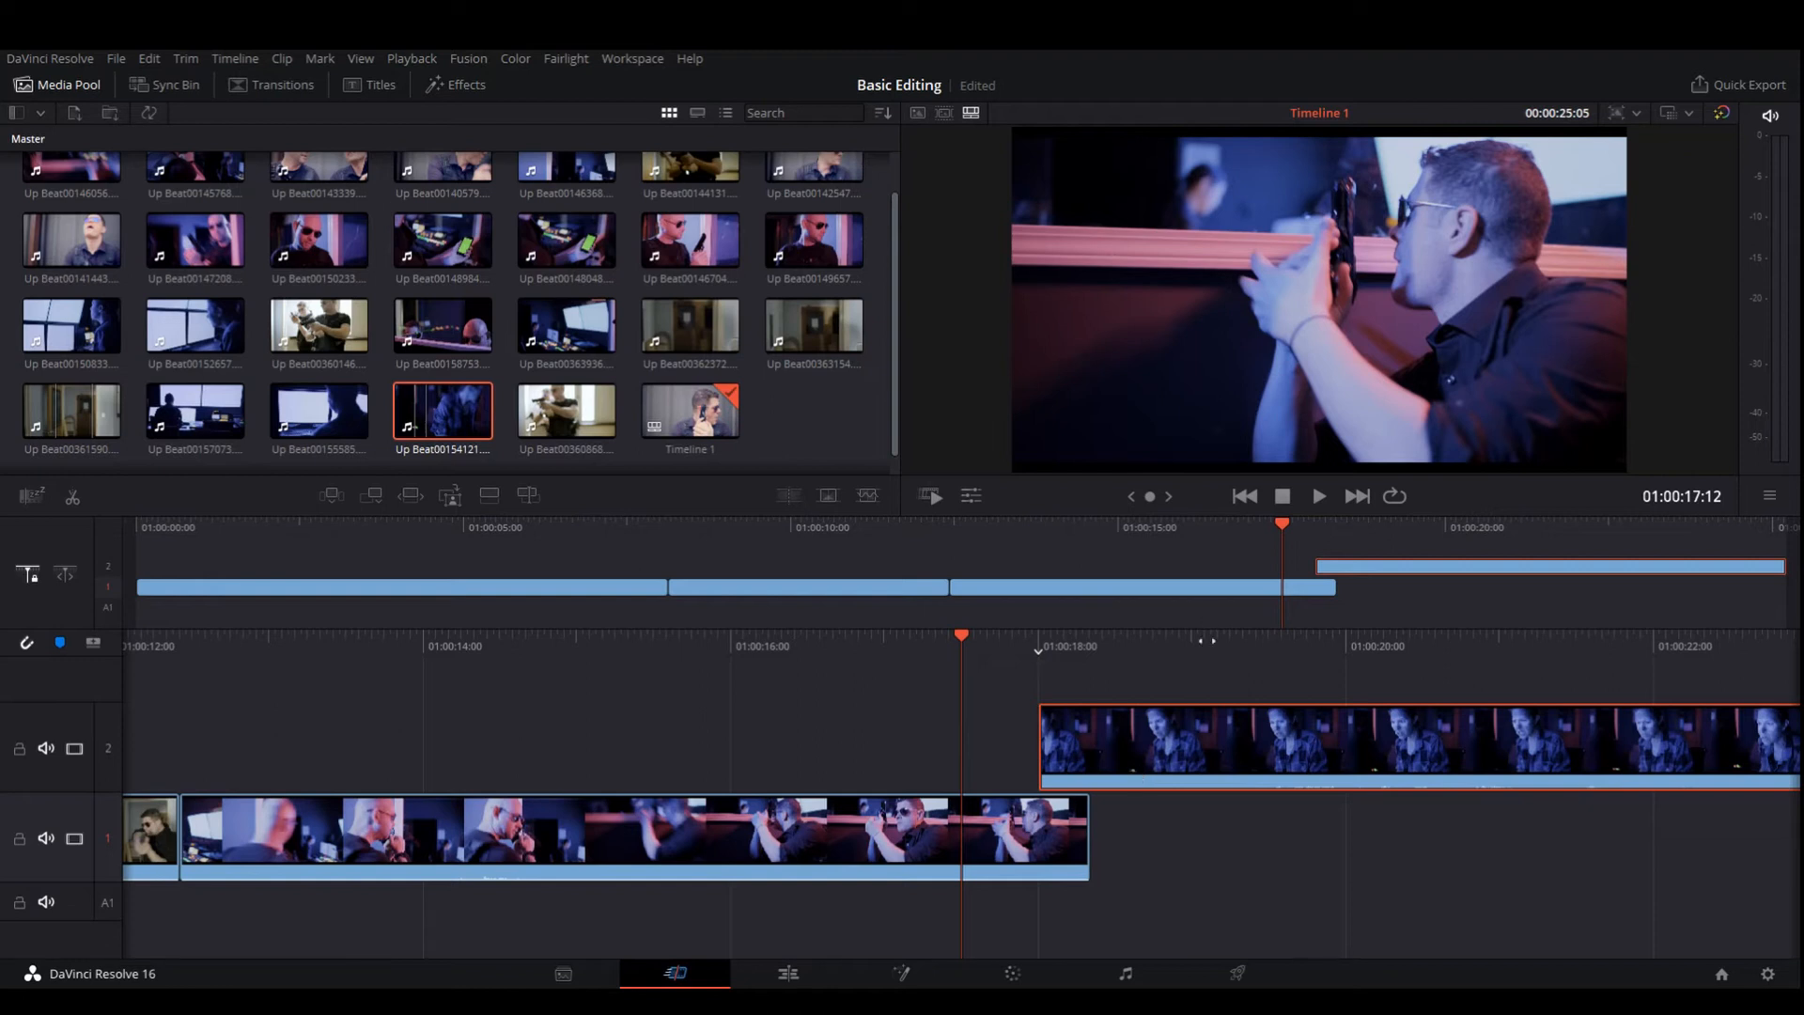
left_click_drag(1107, 725, 1148, 731)
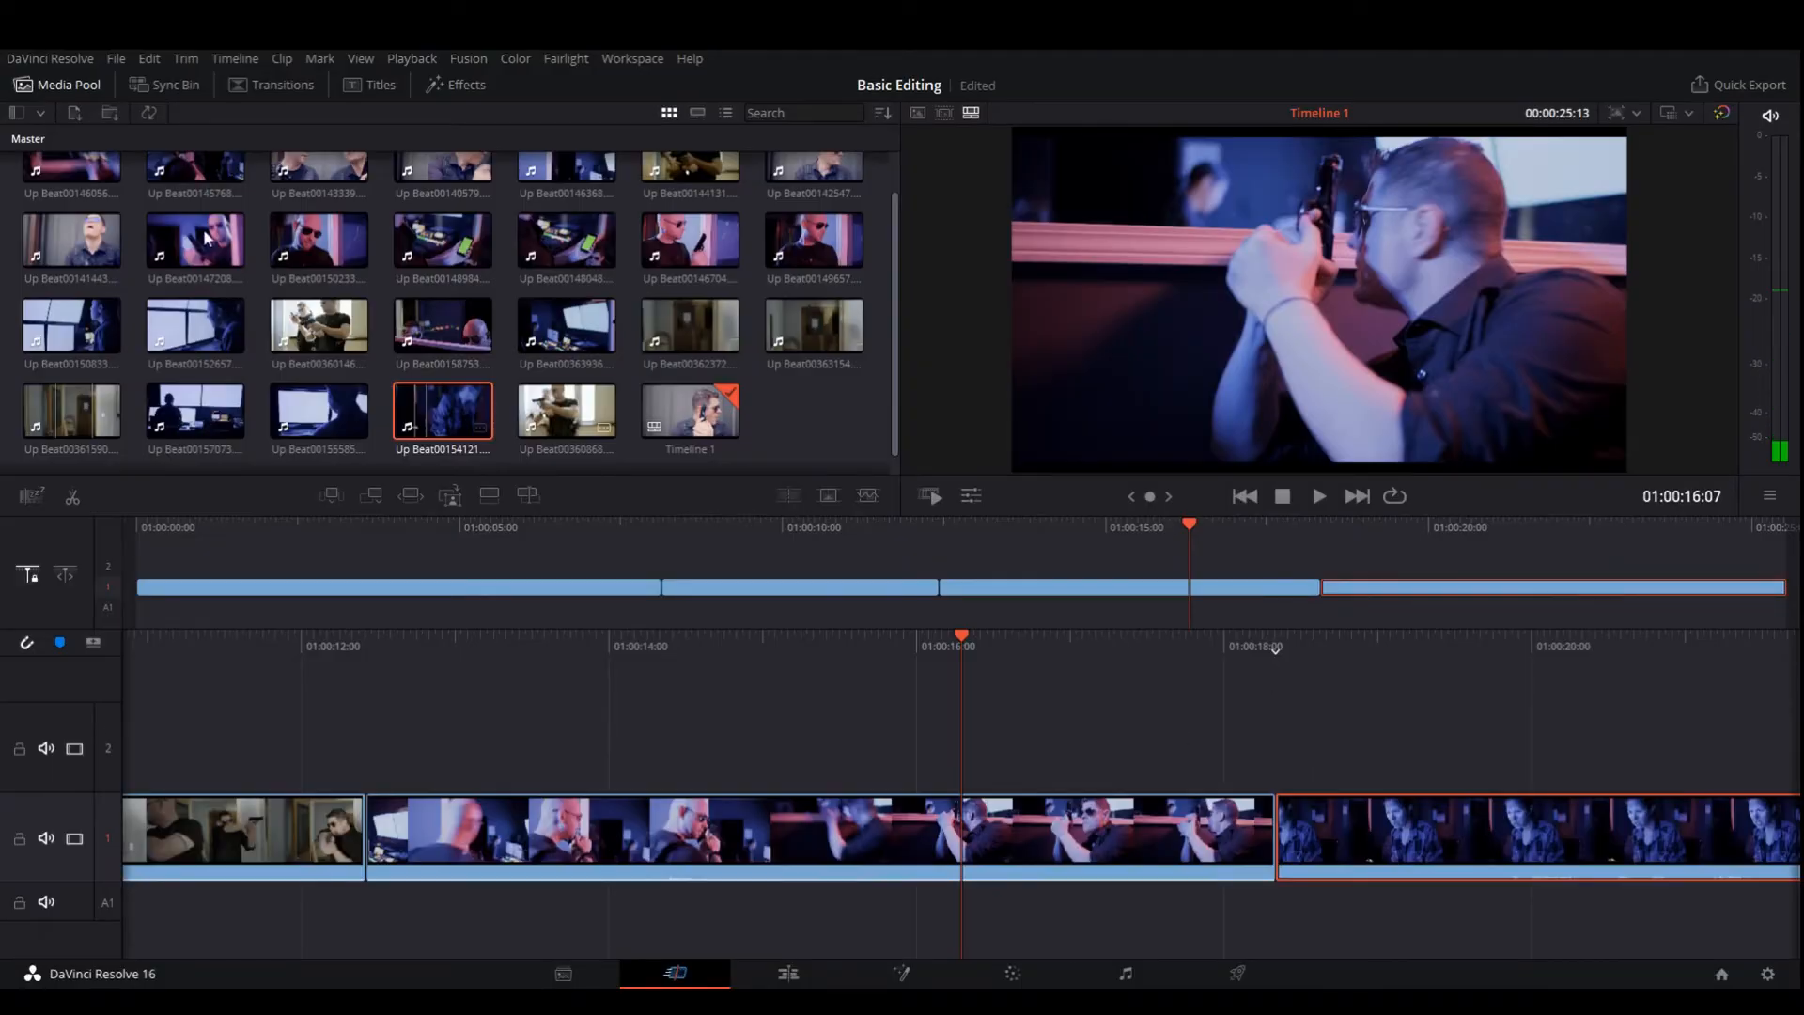
Step: Examine the available video transitions by category, from the dissolves and irises to the shapes and wipes
left_click(280, 86)
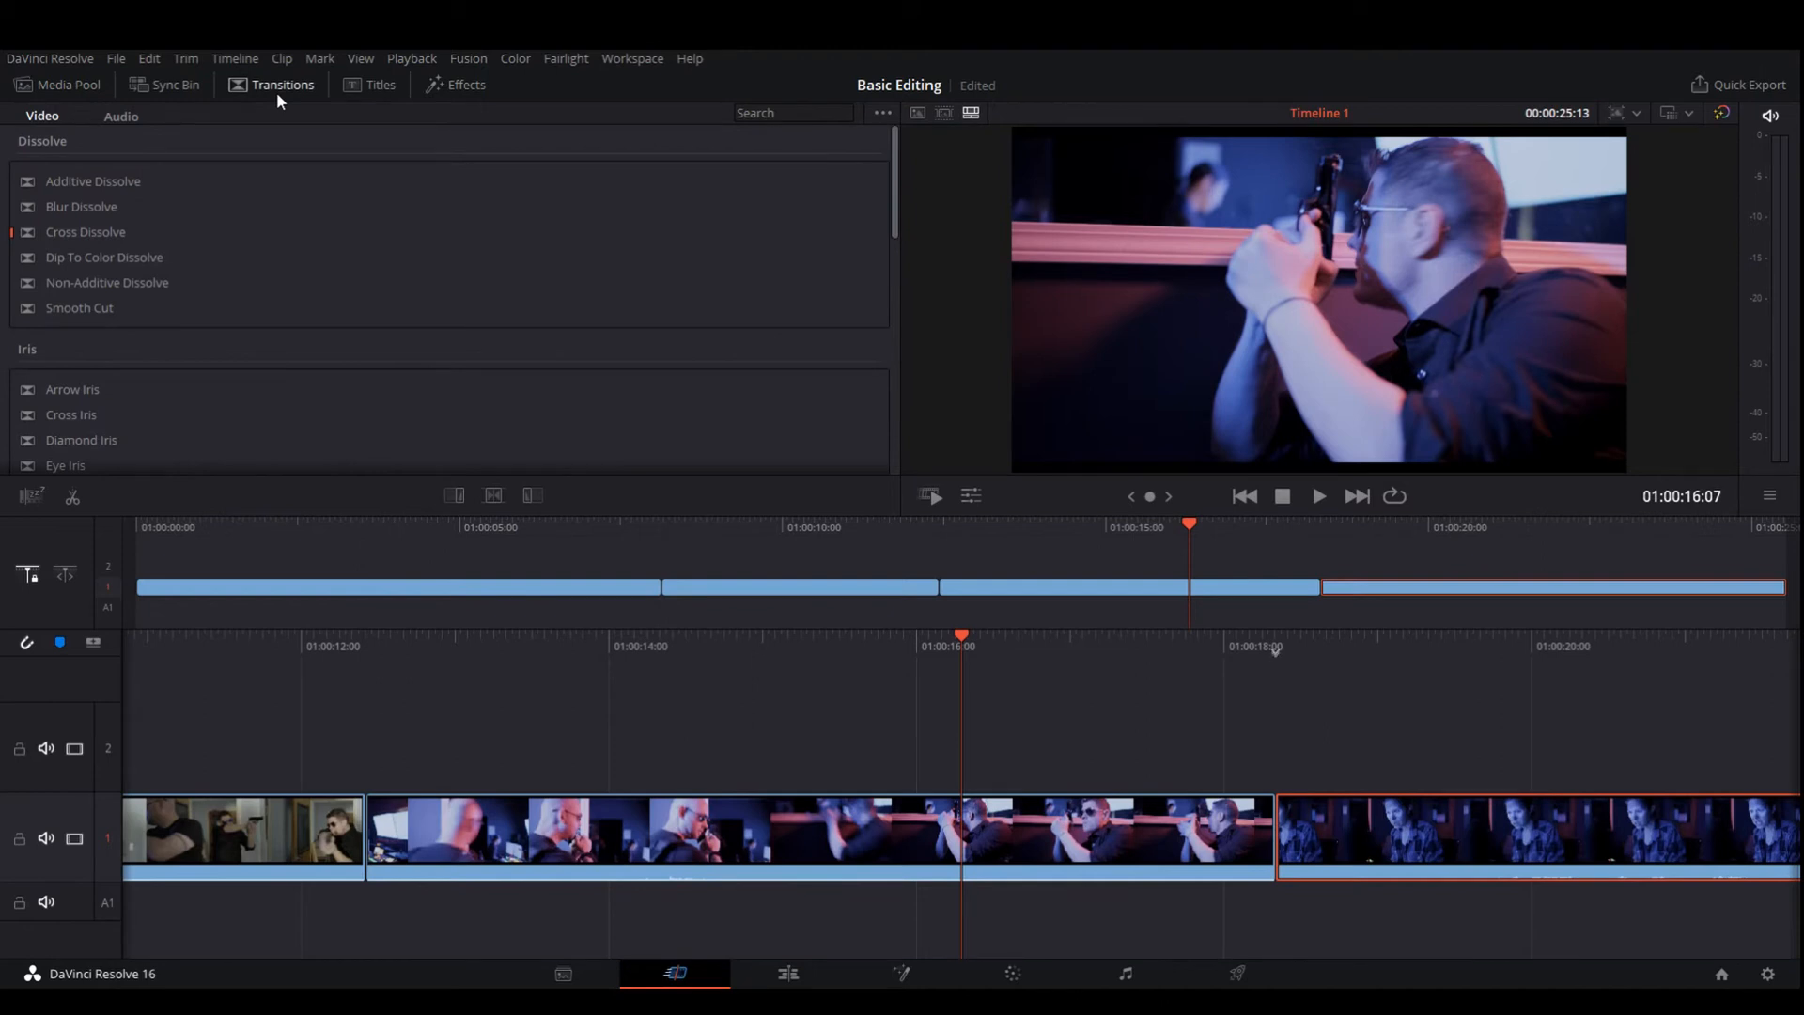
left_click(89, 94)
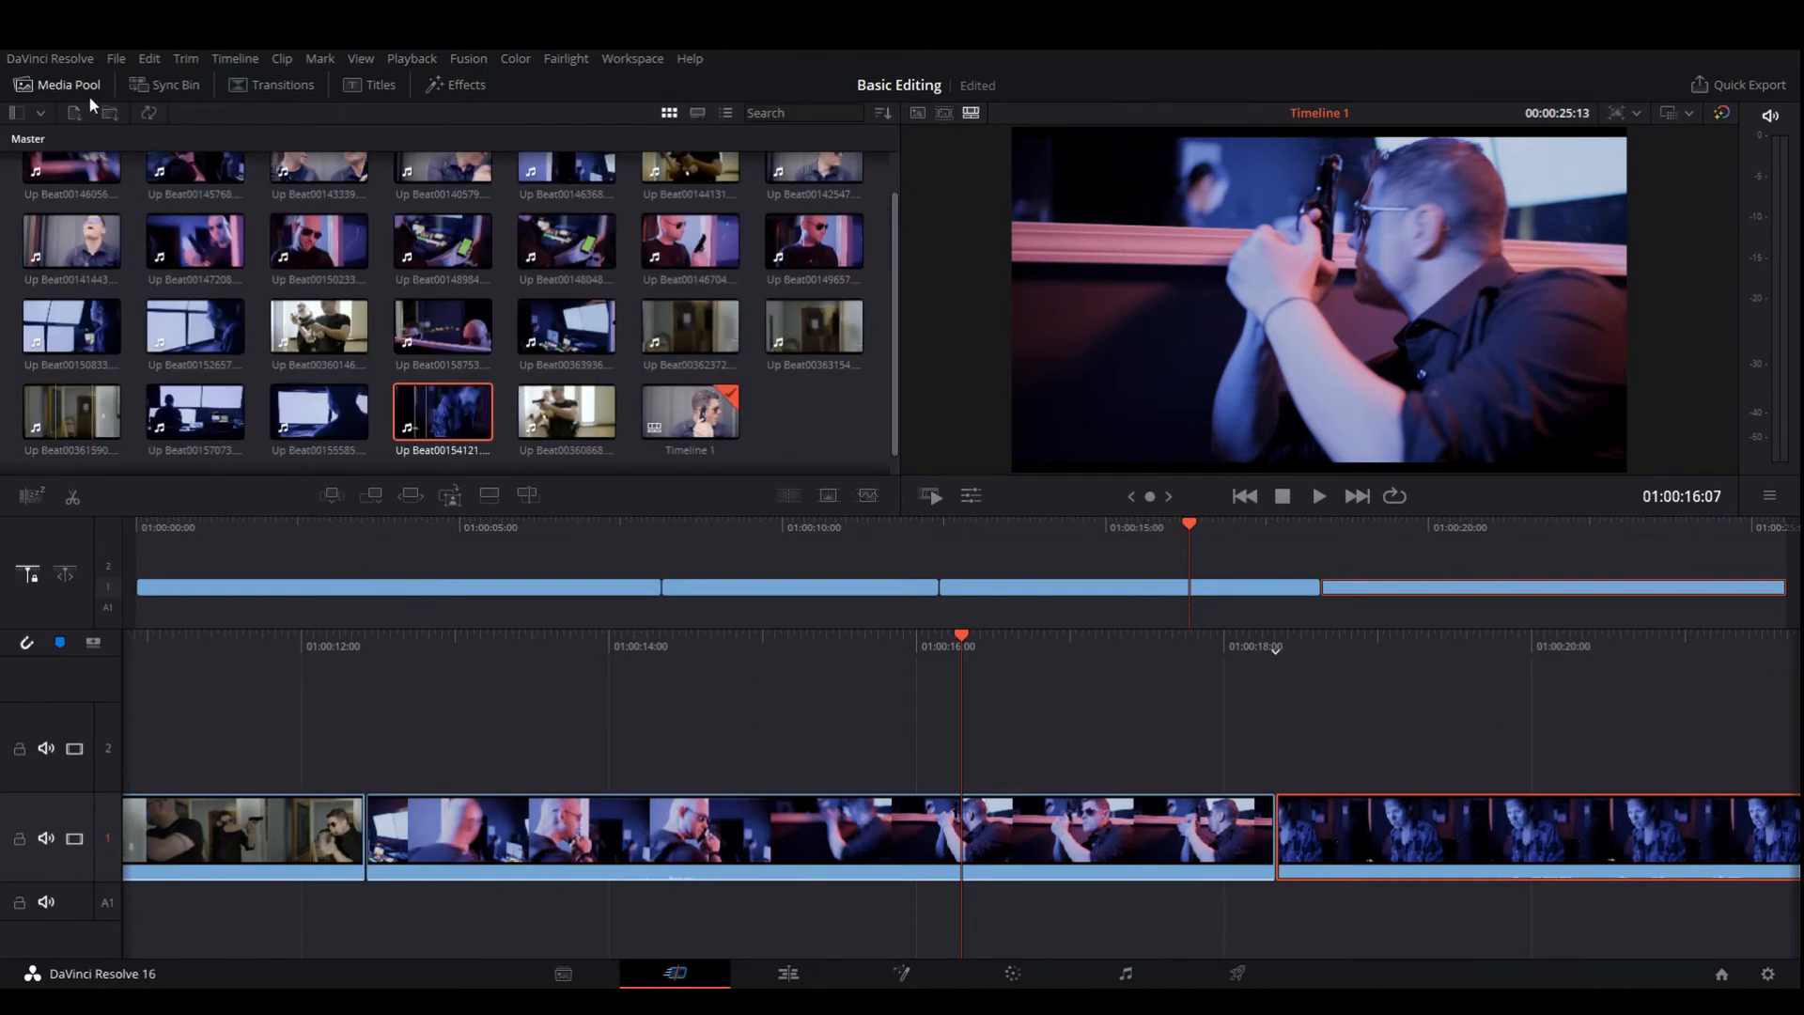
left_click(282, 86)
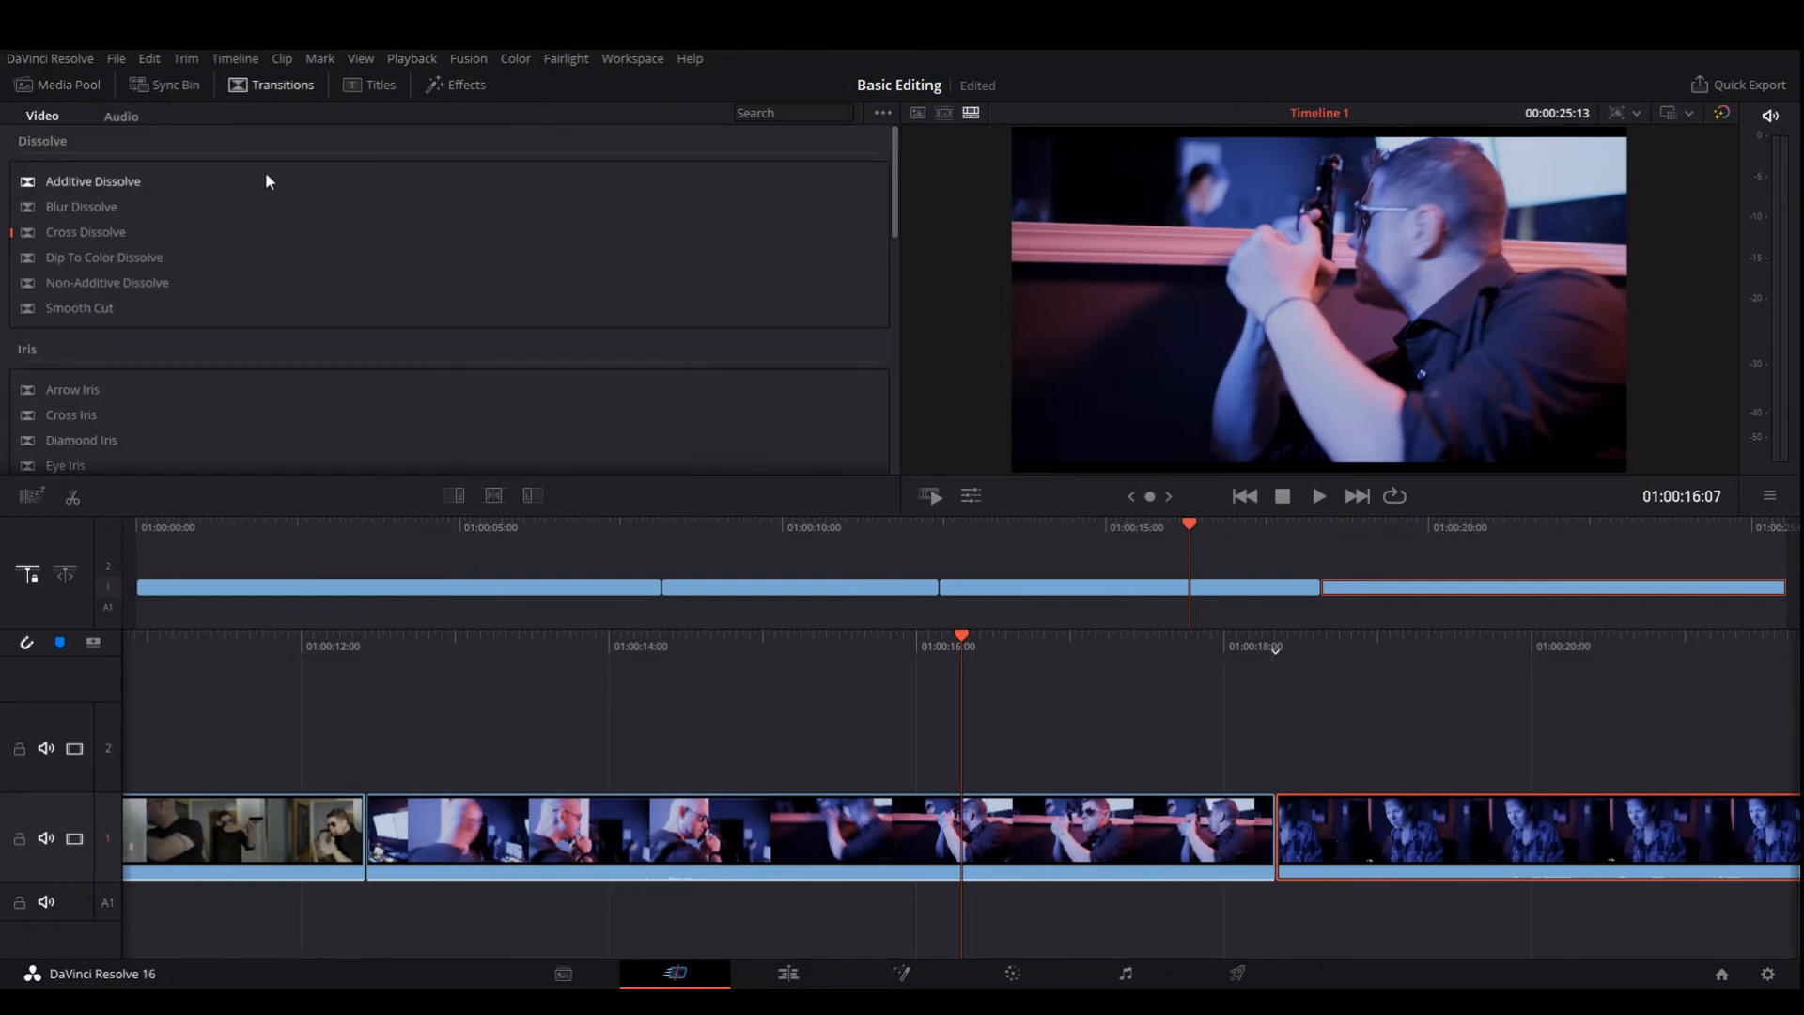
scroll(103, 253, "down", 5)
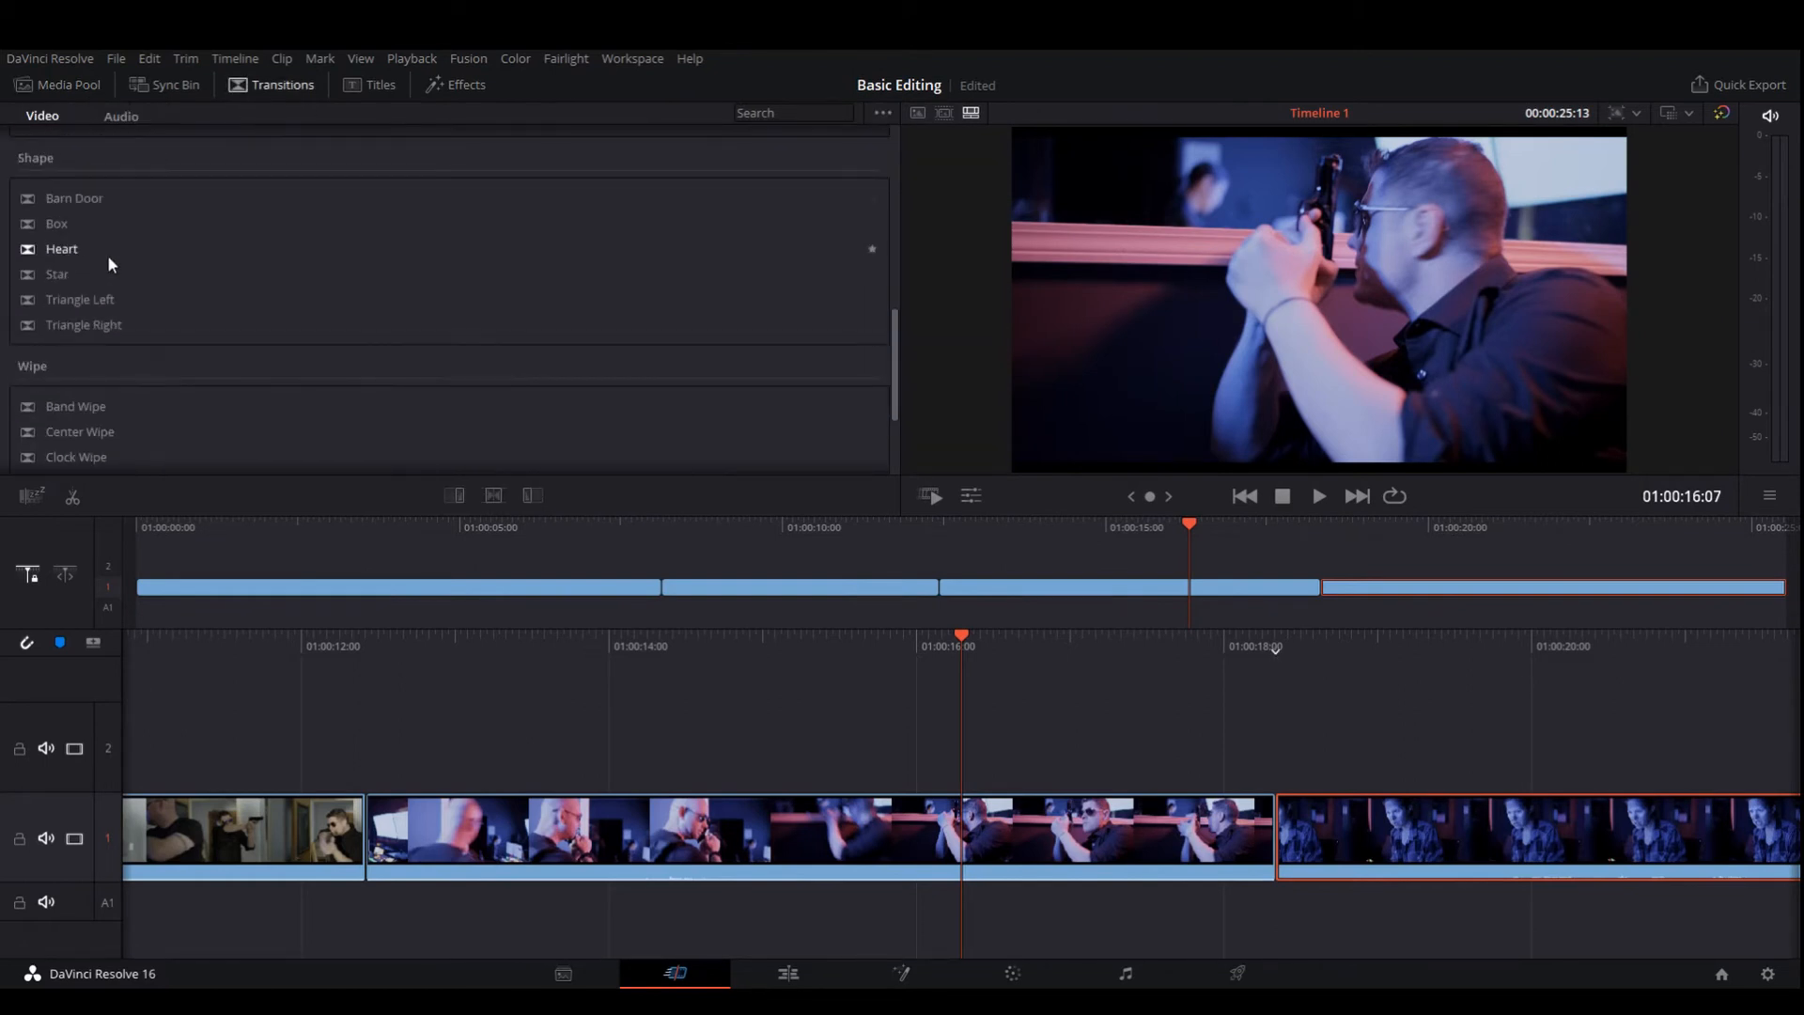
scroll(111, 254, "down", 2)
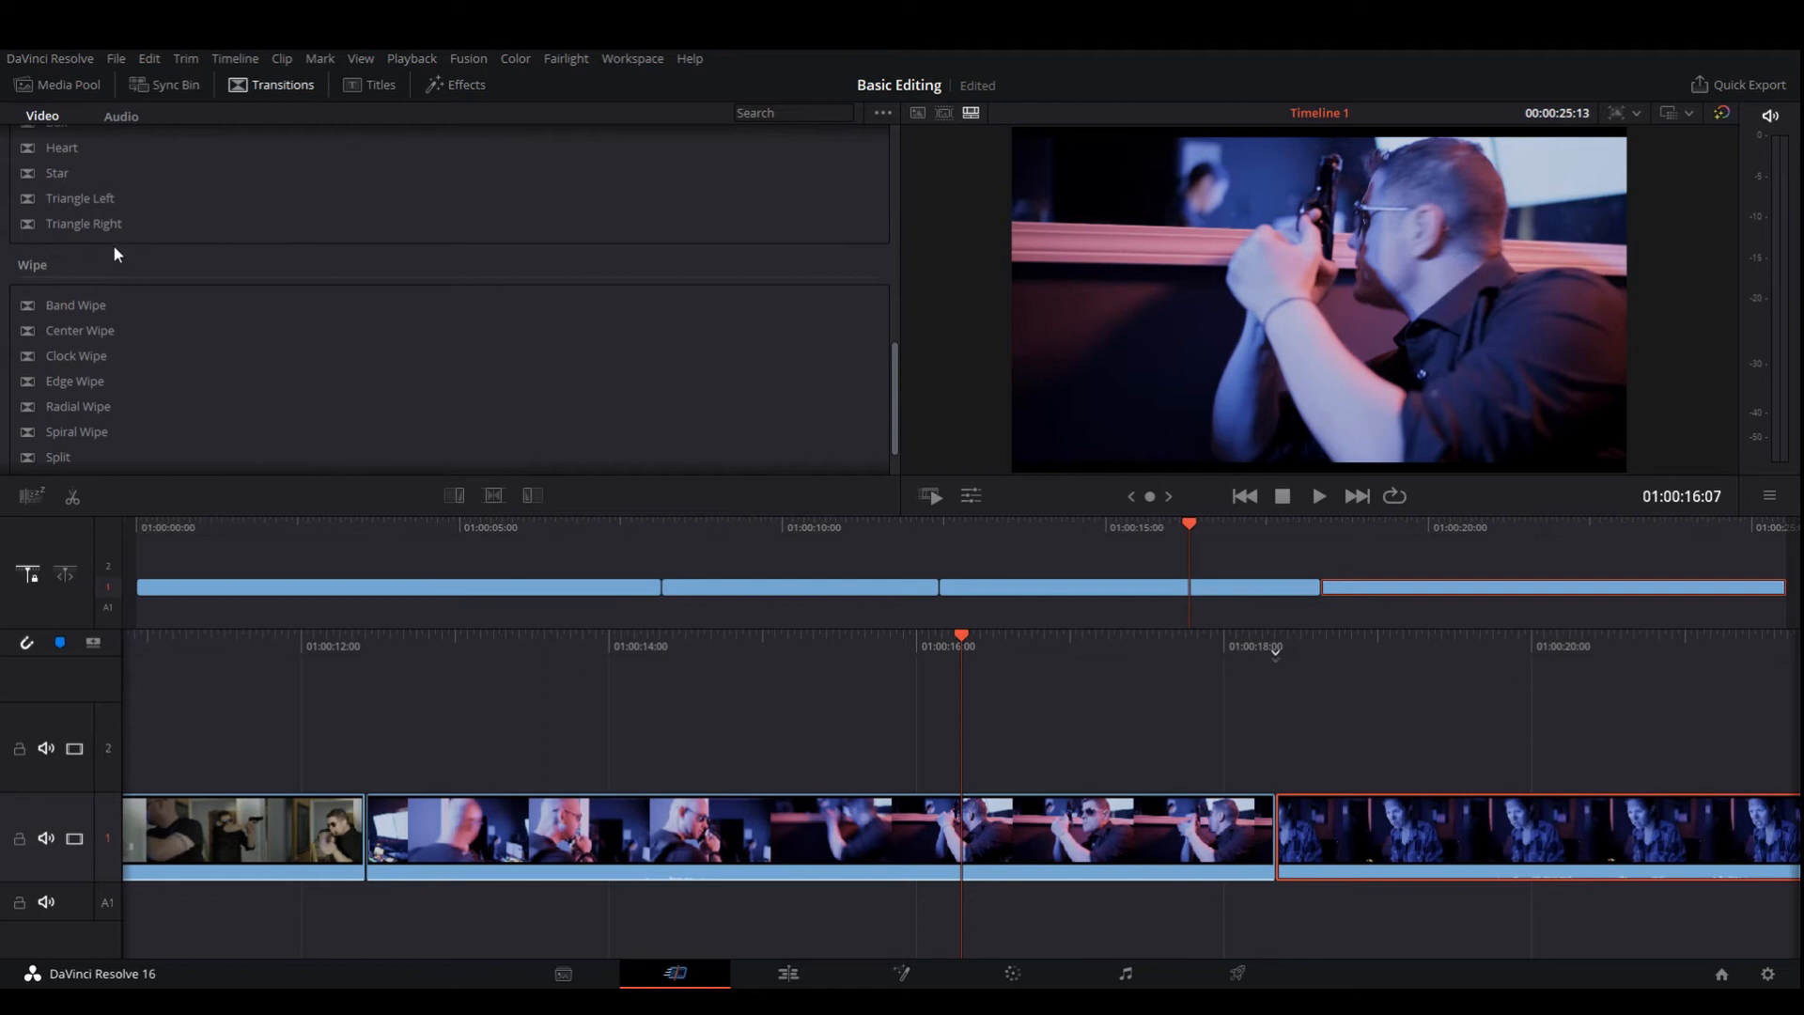
scroll(150, 305, "up", 7)
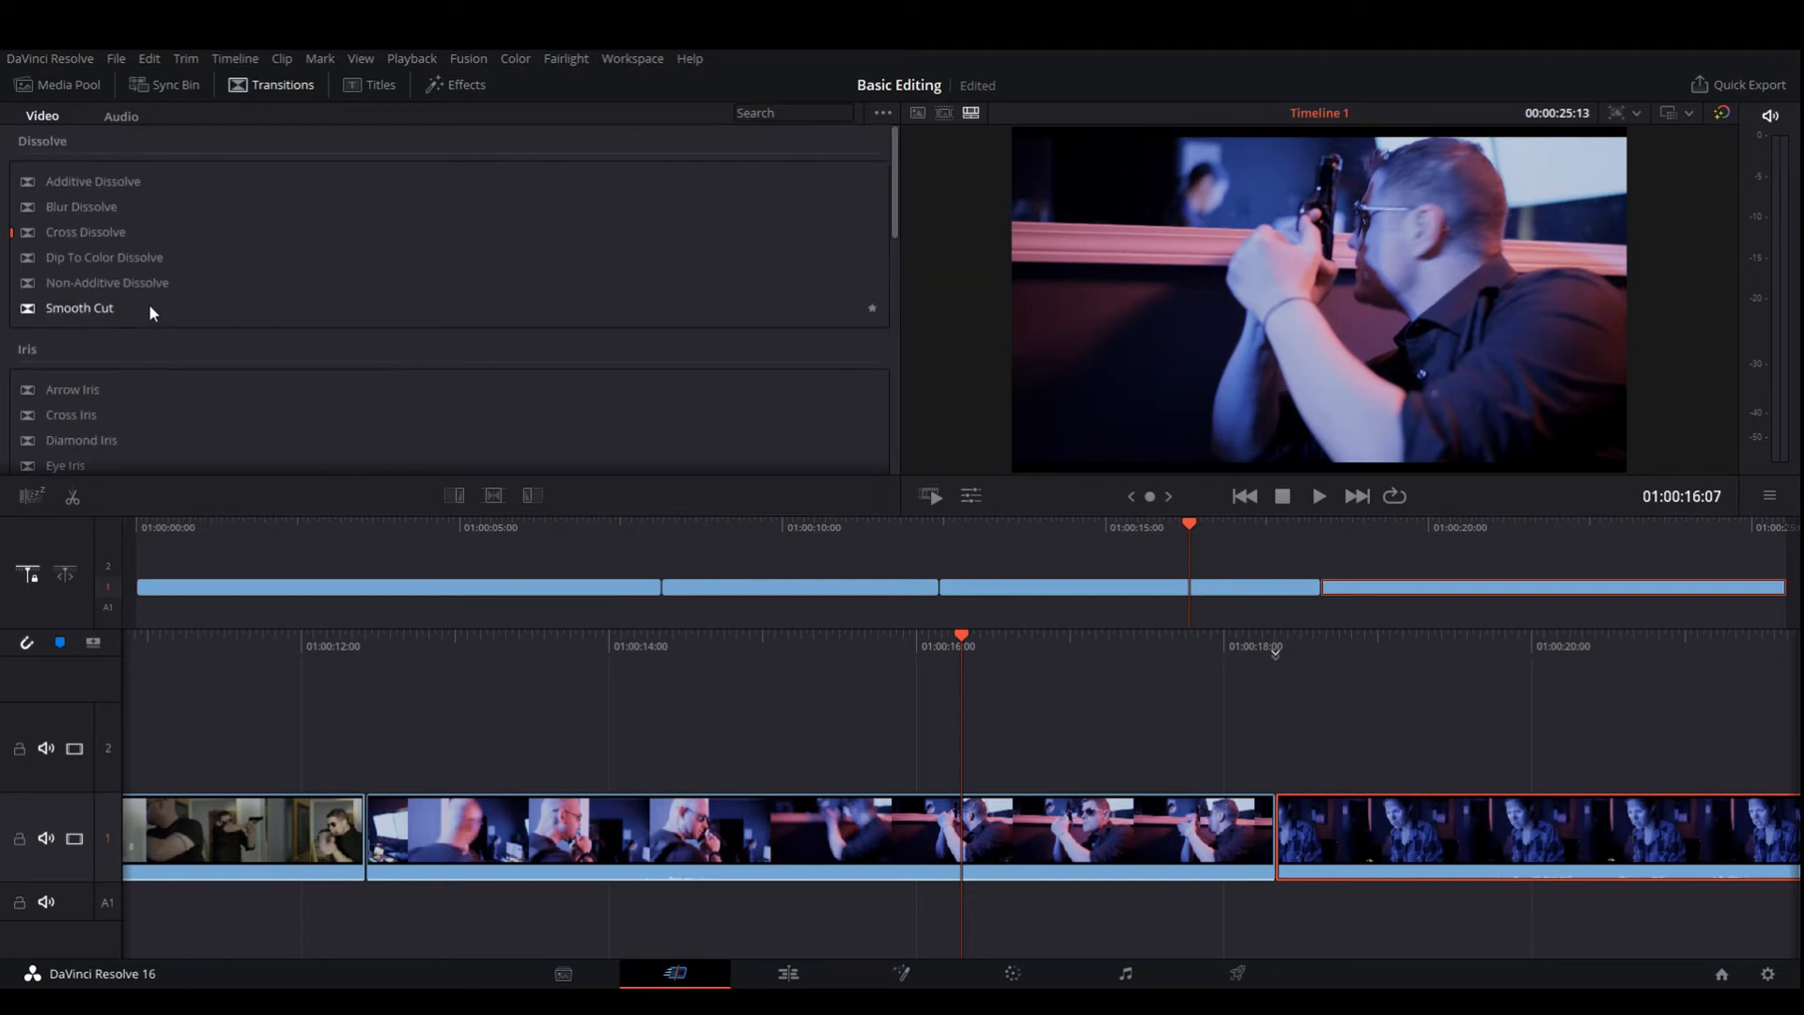
scroll(150, 312, "down", 3)
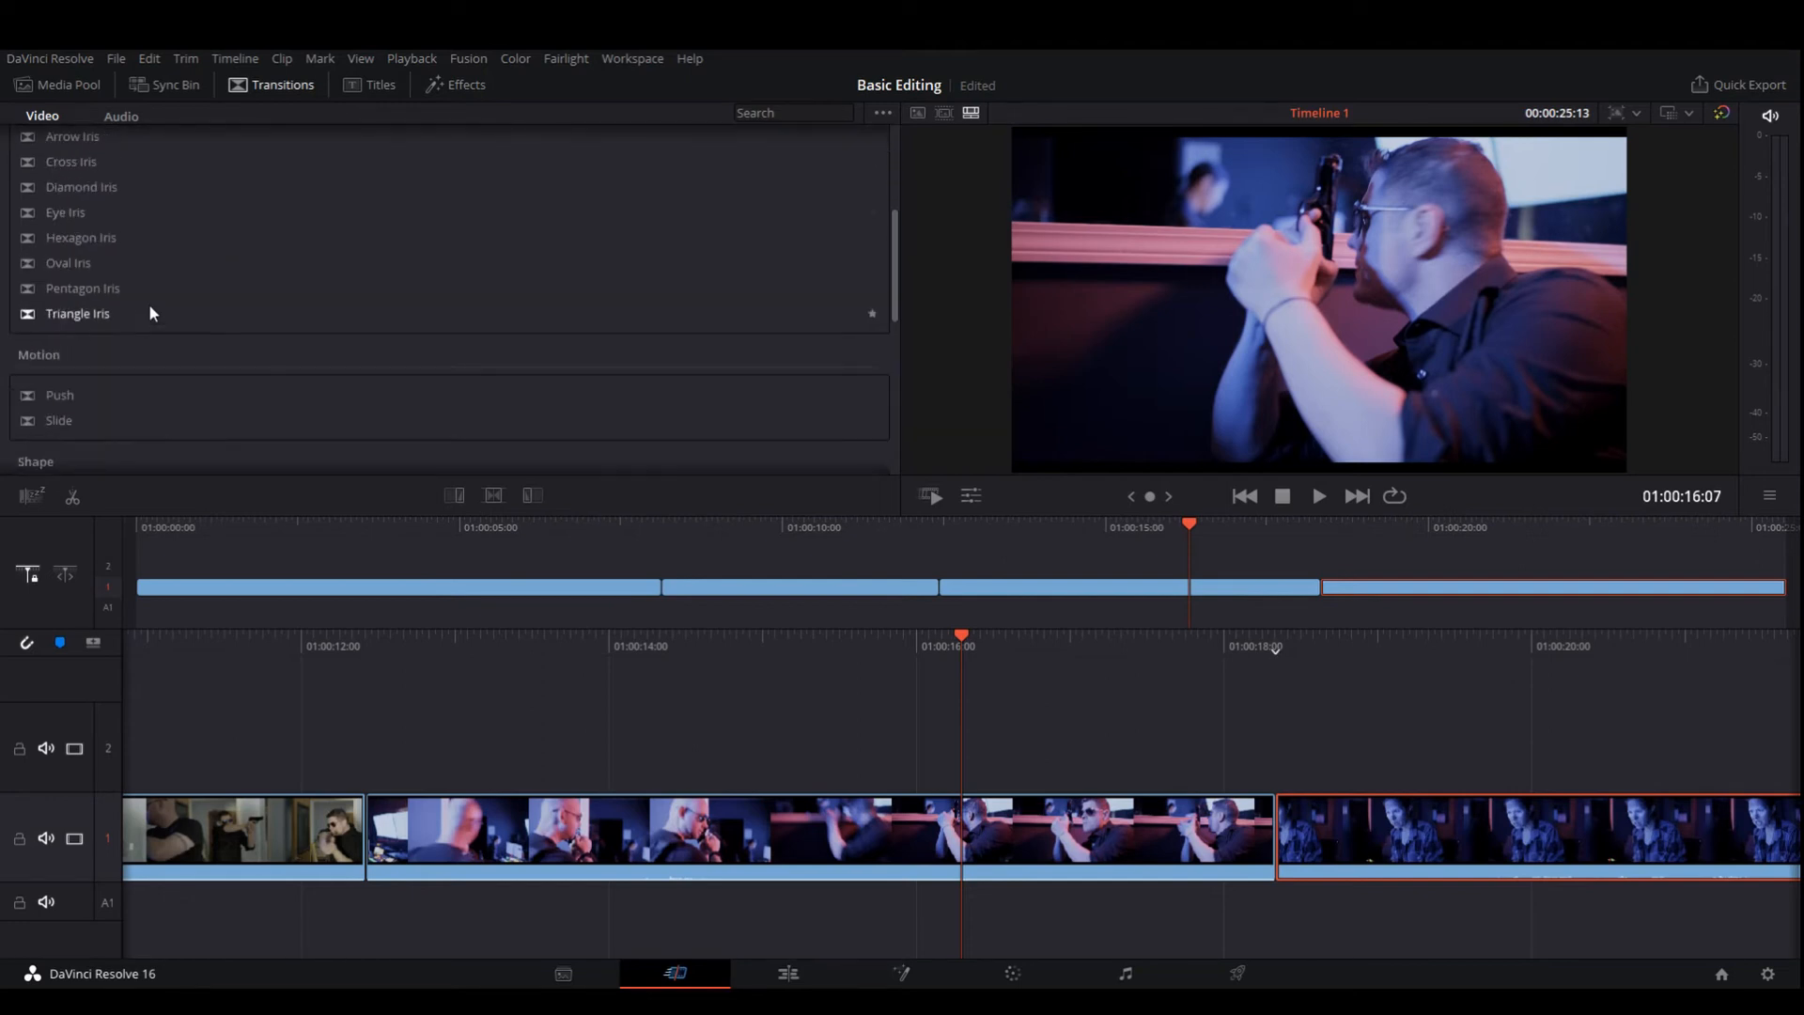
scroll(150, 307, "up", 1)
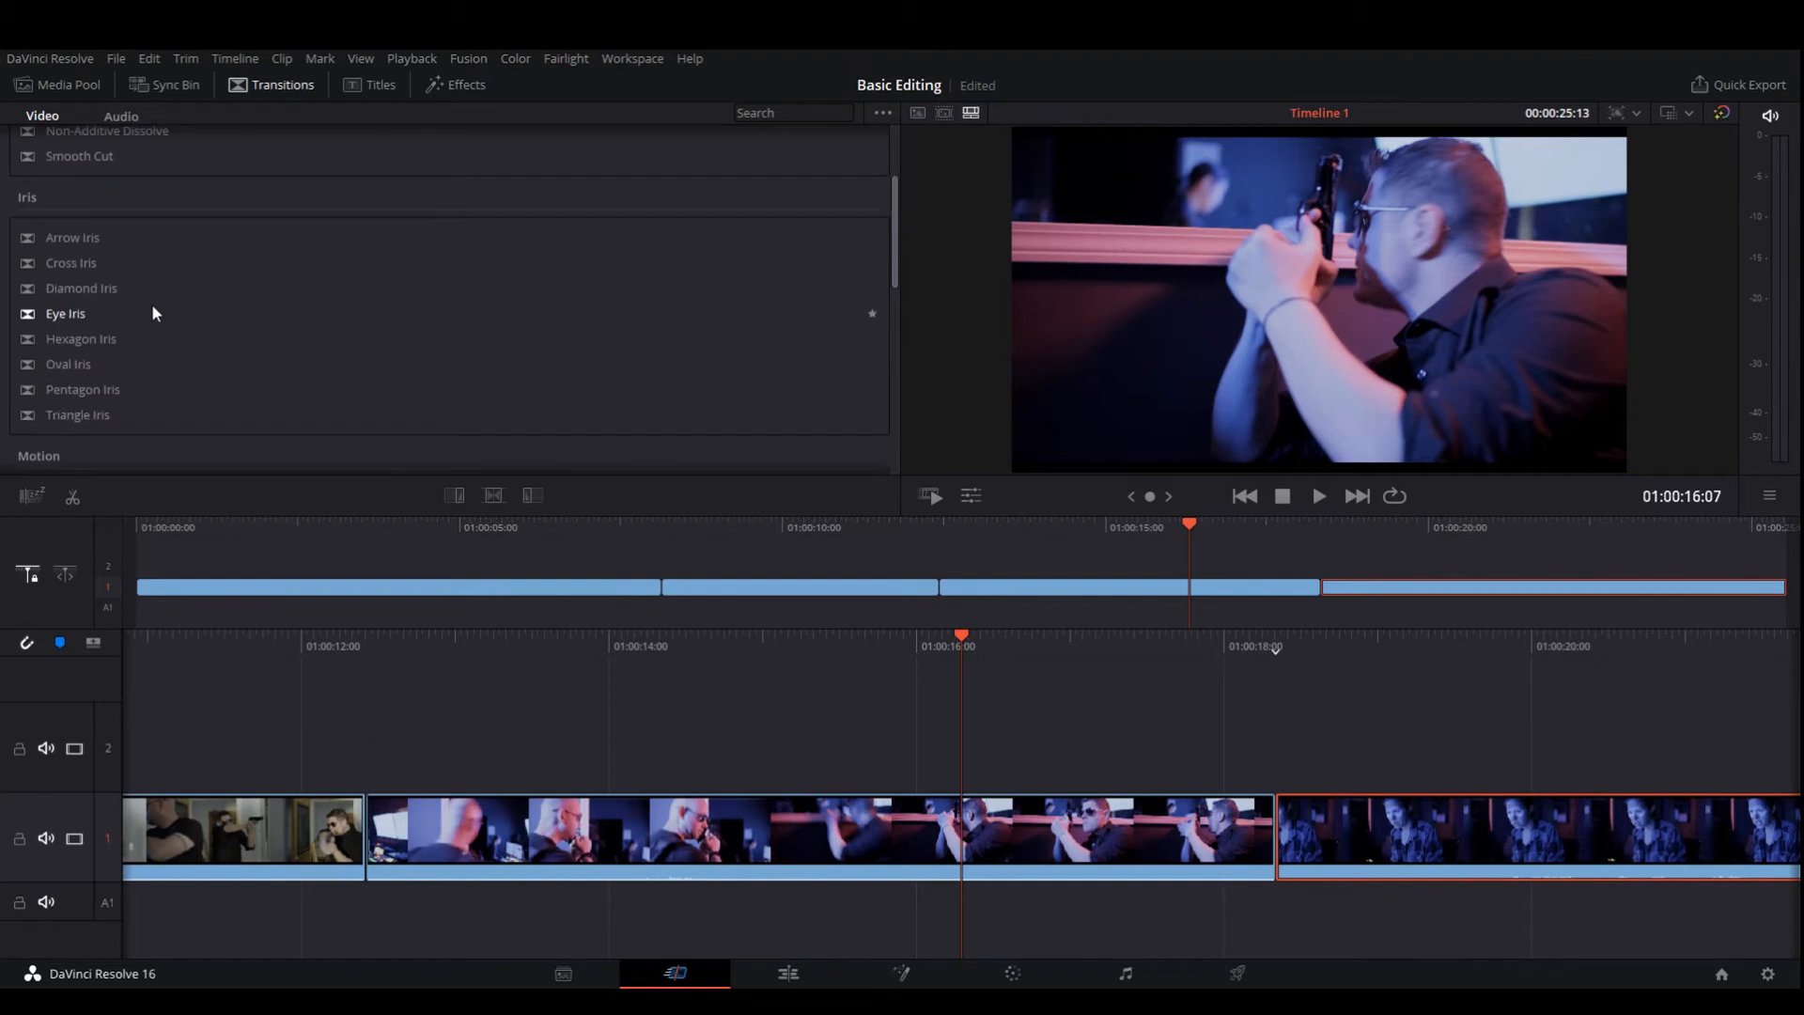
Step: Apply a Cross Dissolve to the first clip's start and the last clip's end, and preview the opening fade
scroll(793, 724, "up", 10)
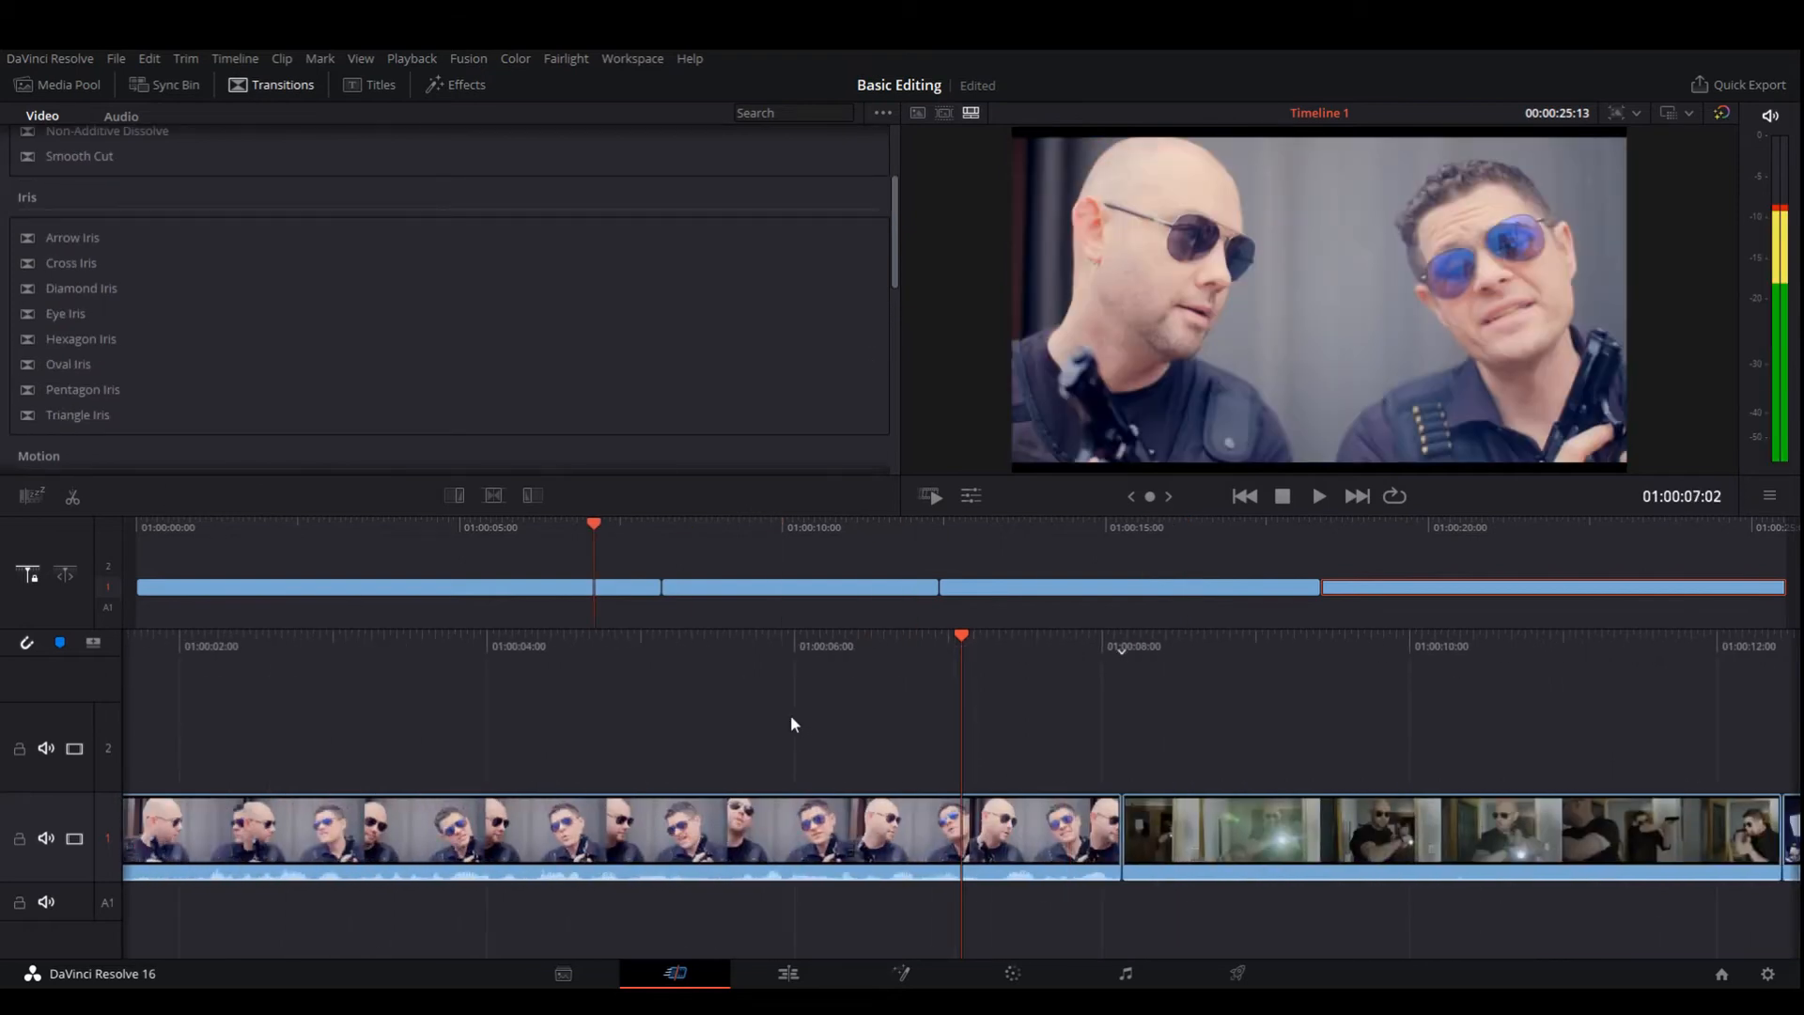
scroll(793, 724, "up", 3)
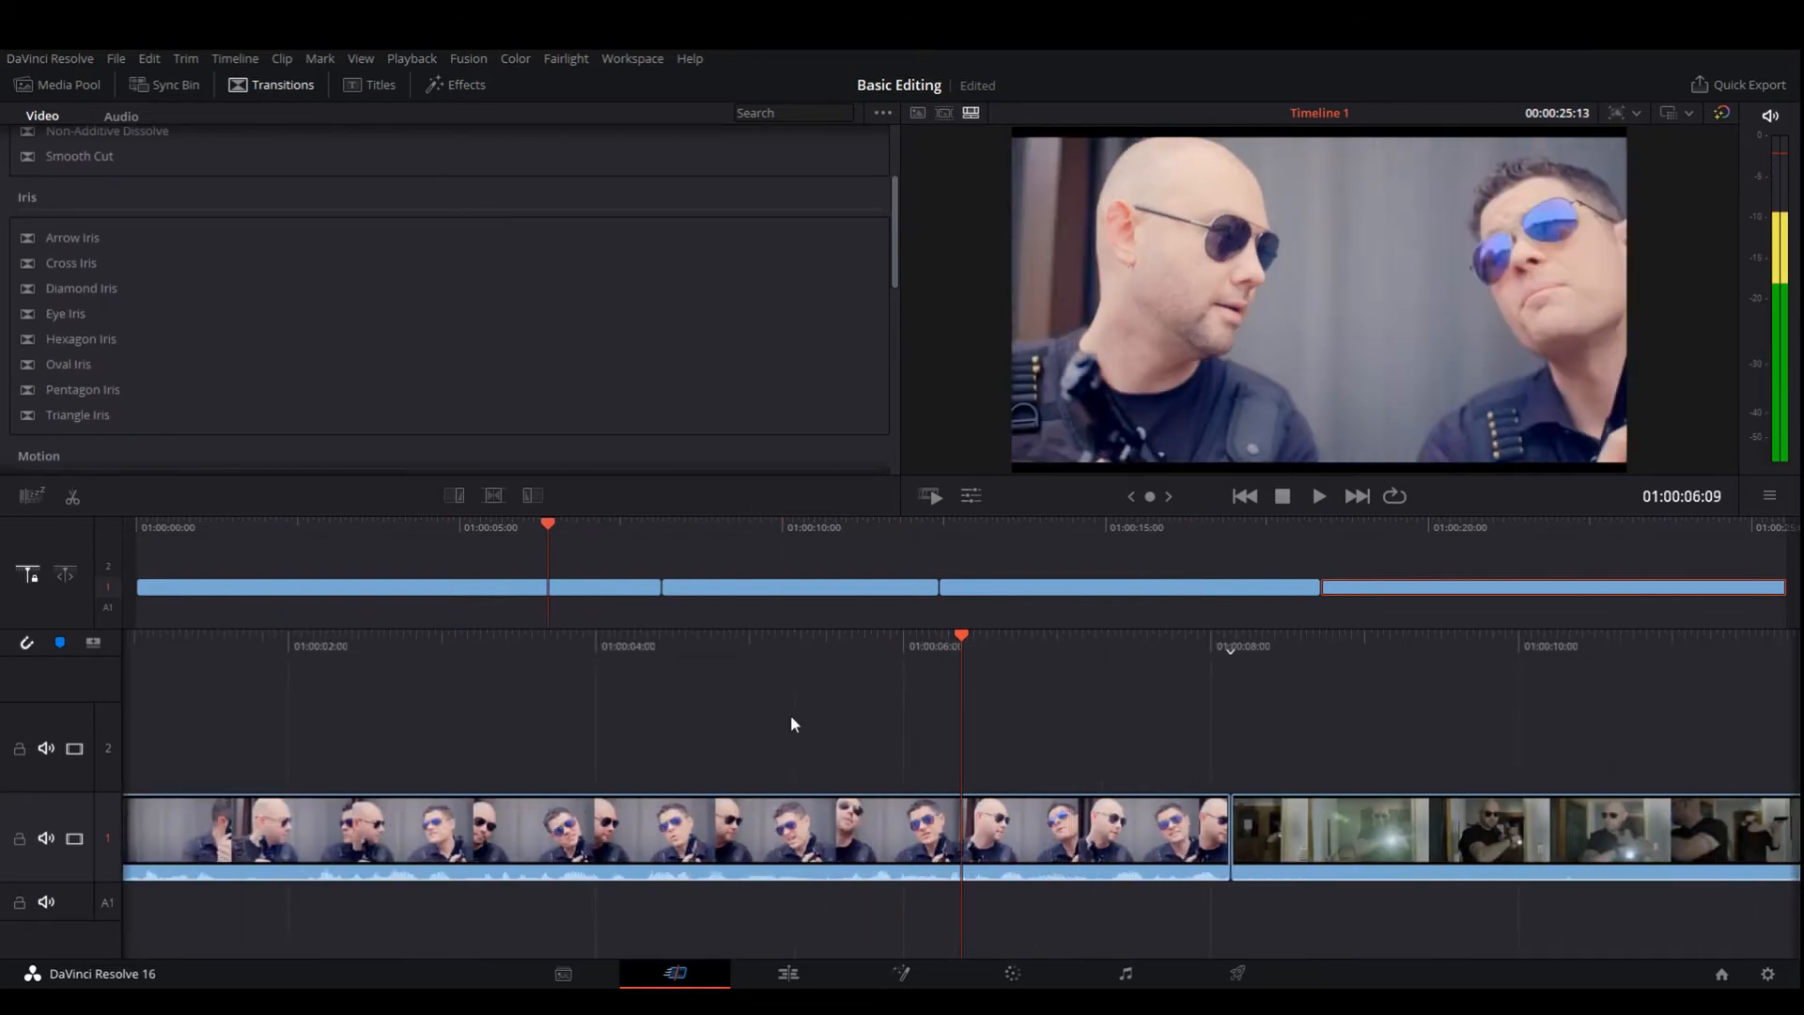
scroll(791, 717, "up", 3)
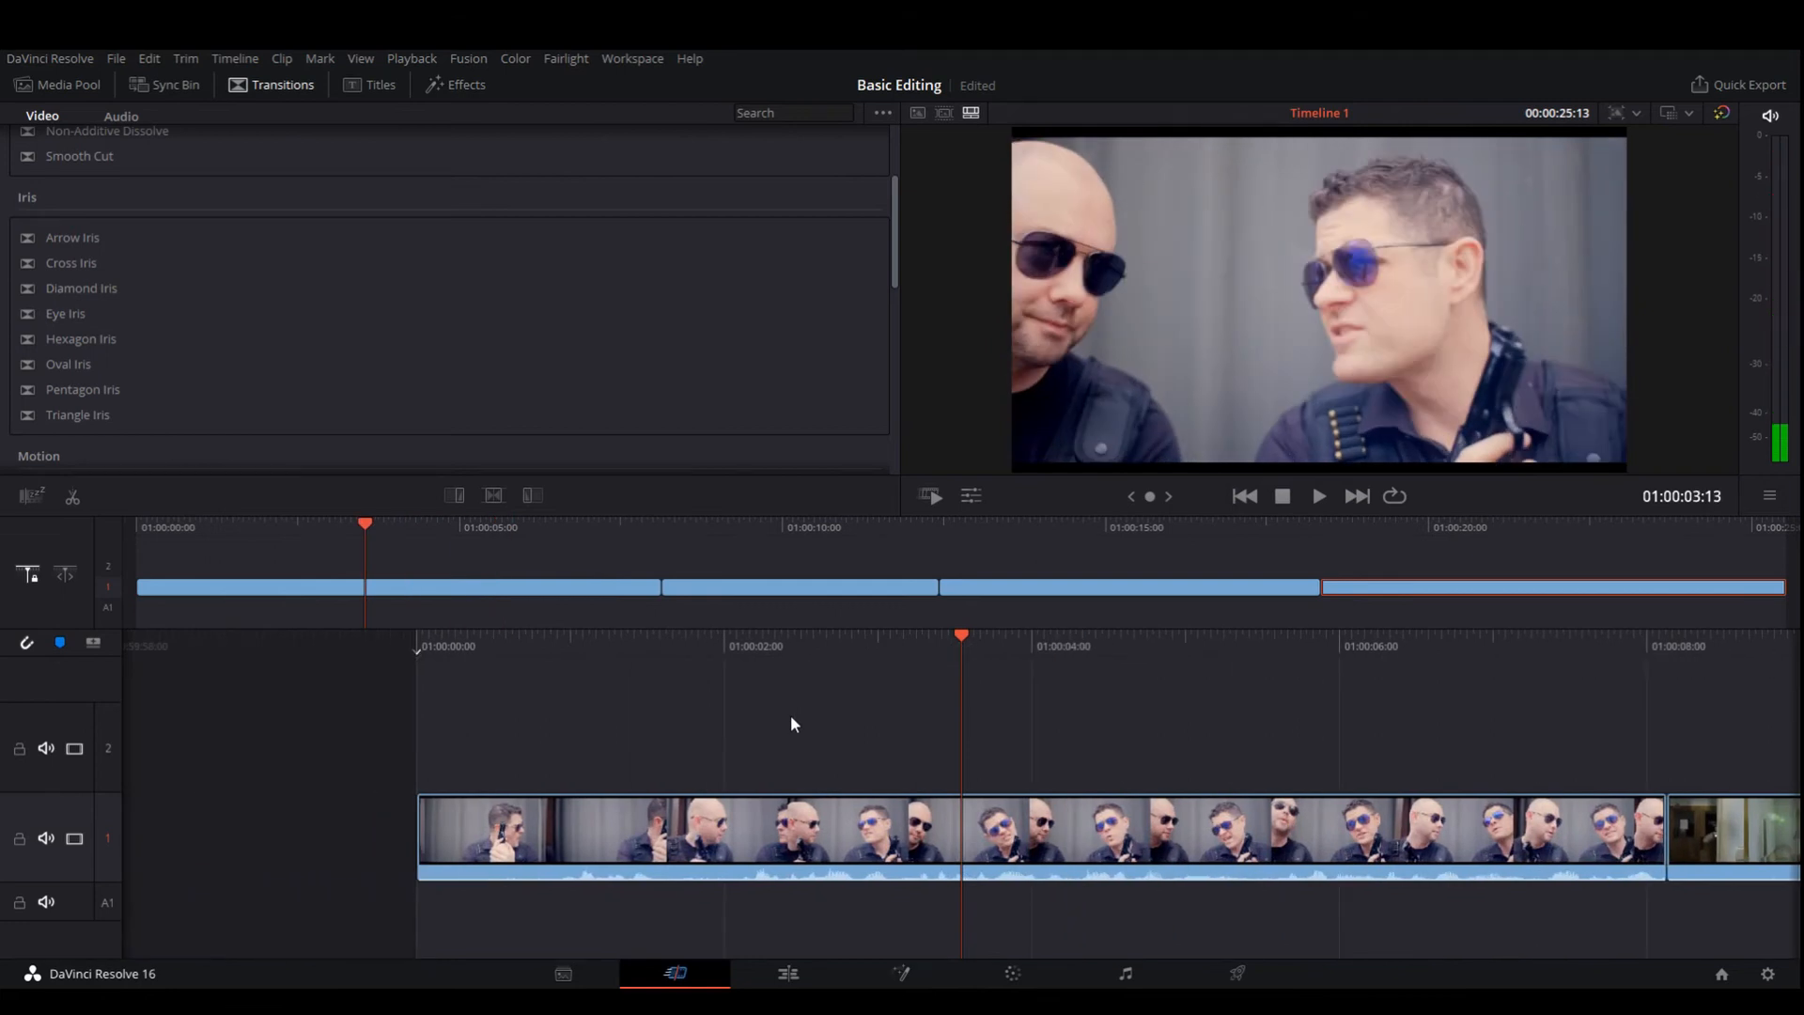
scroll(396, 235, "up", 3)
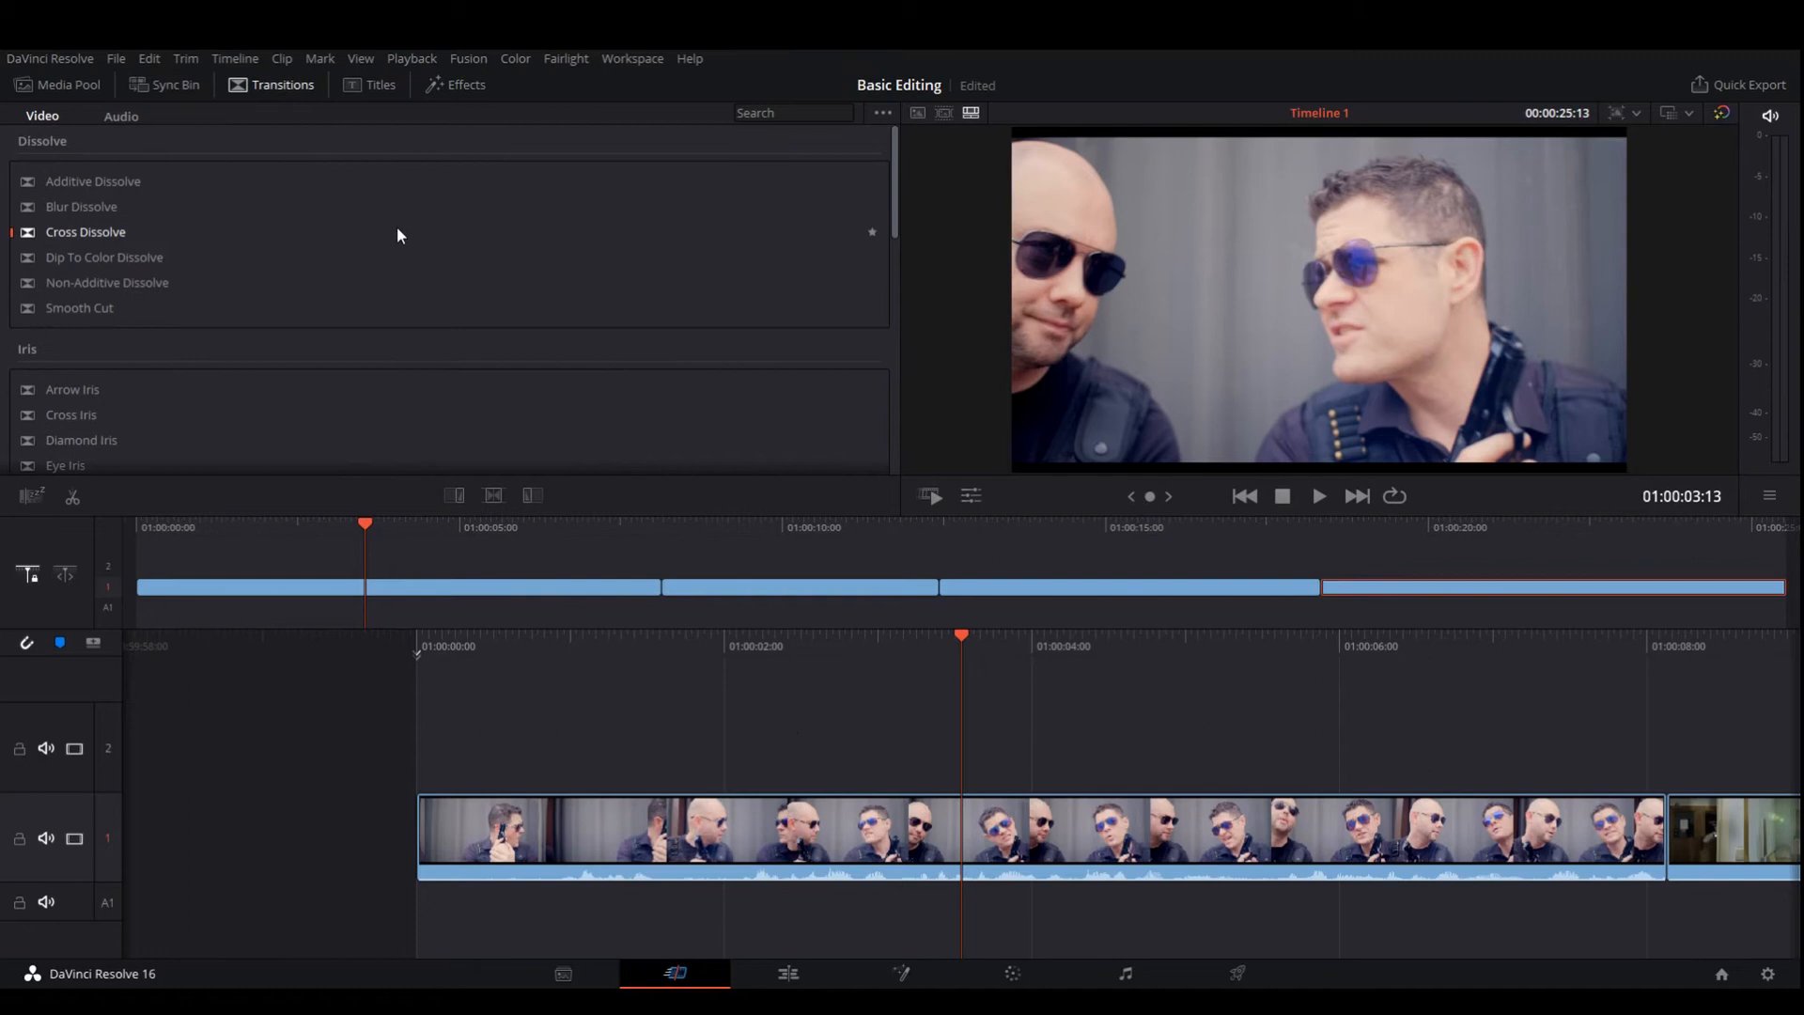
left_click(61, 242)
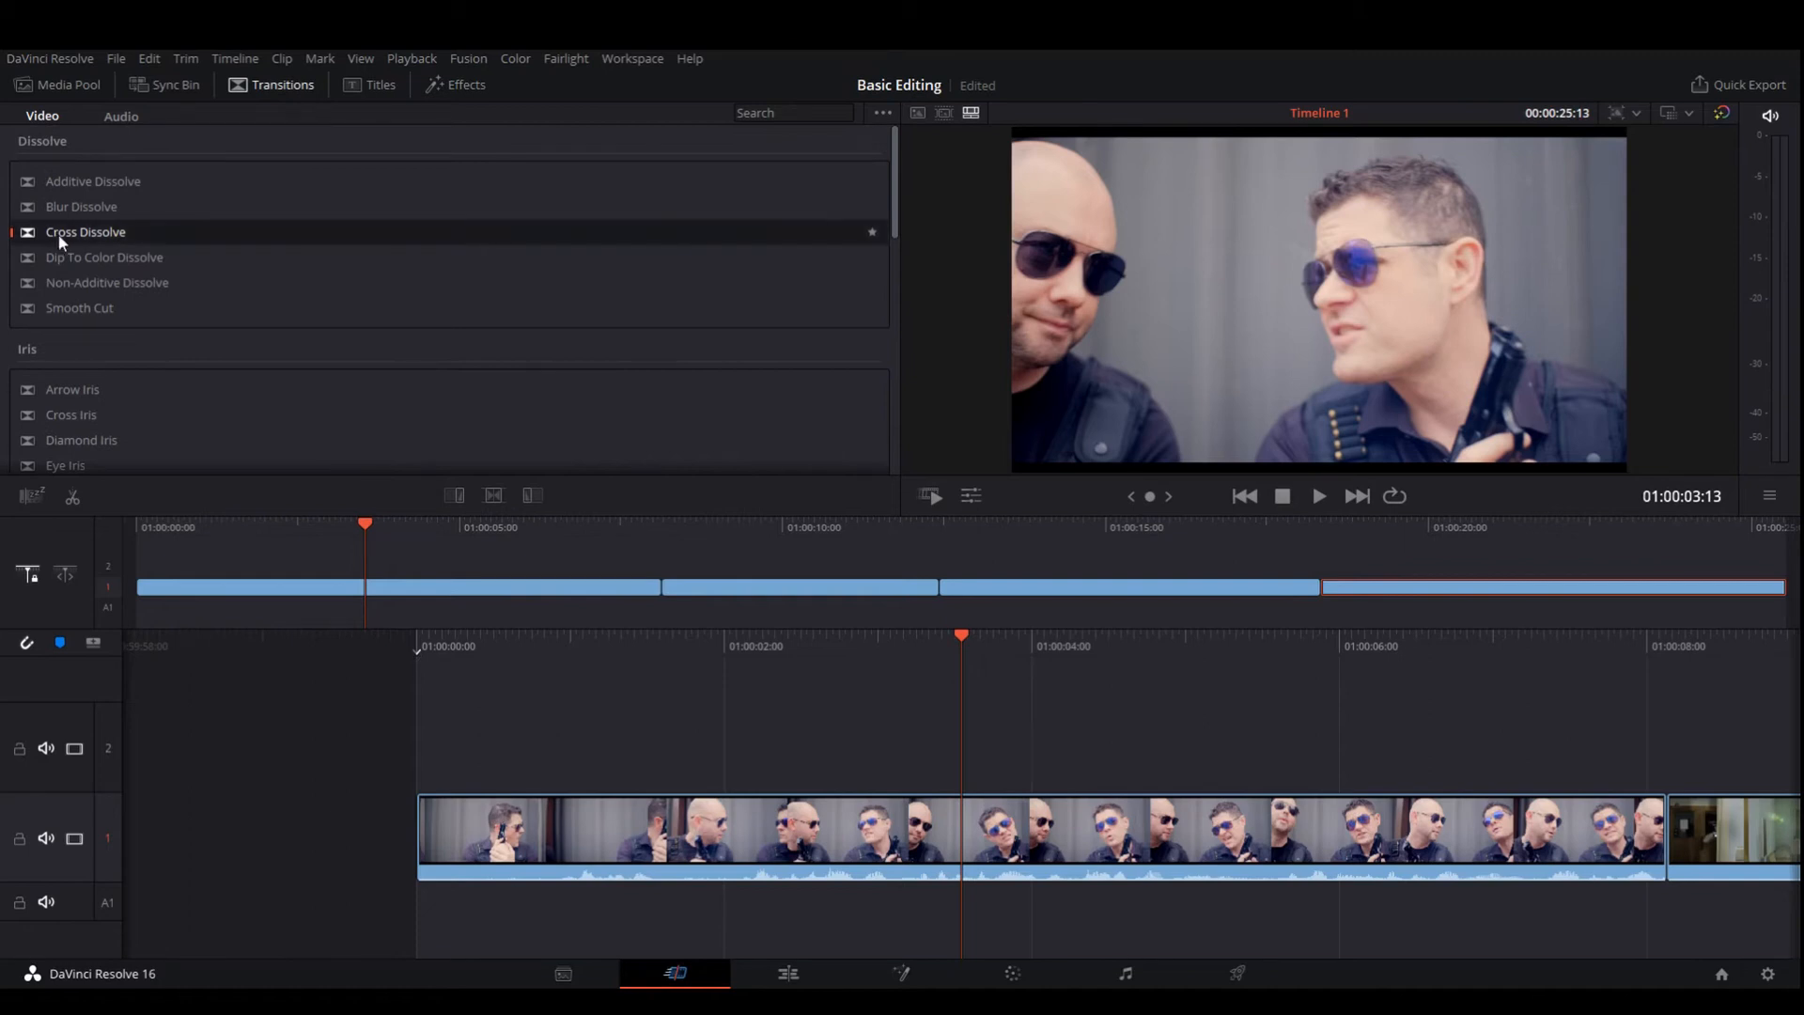
left_click_drag(60, 242, 437, 820)
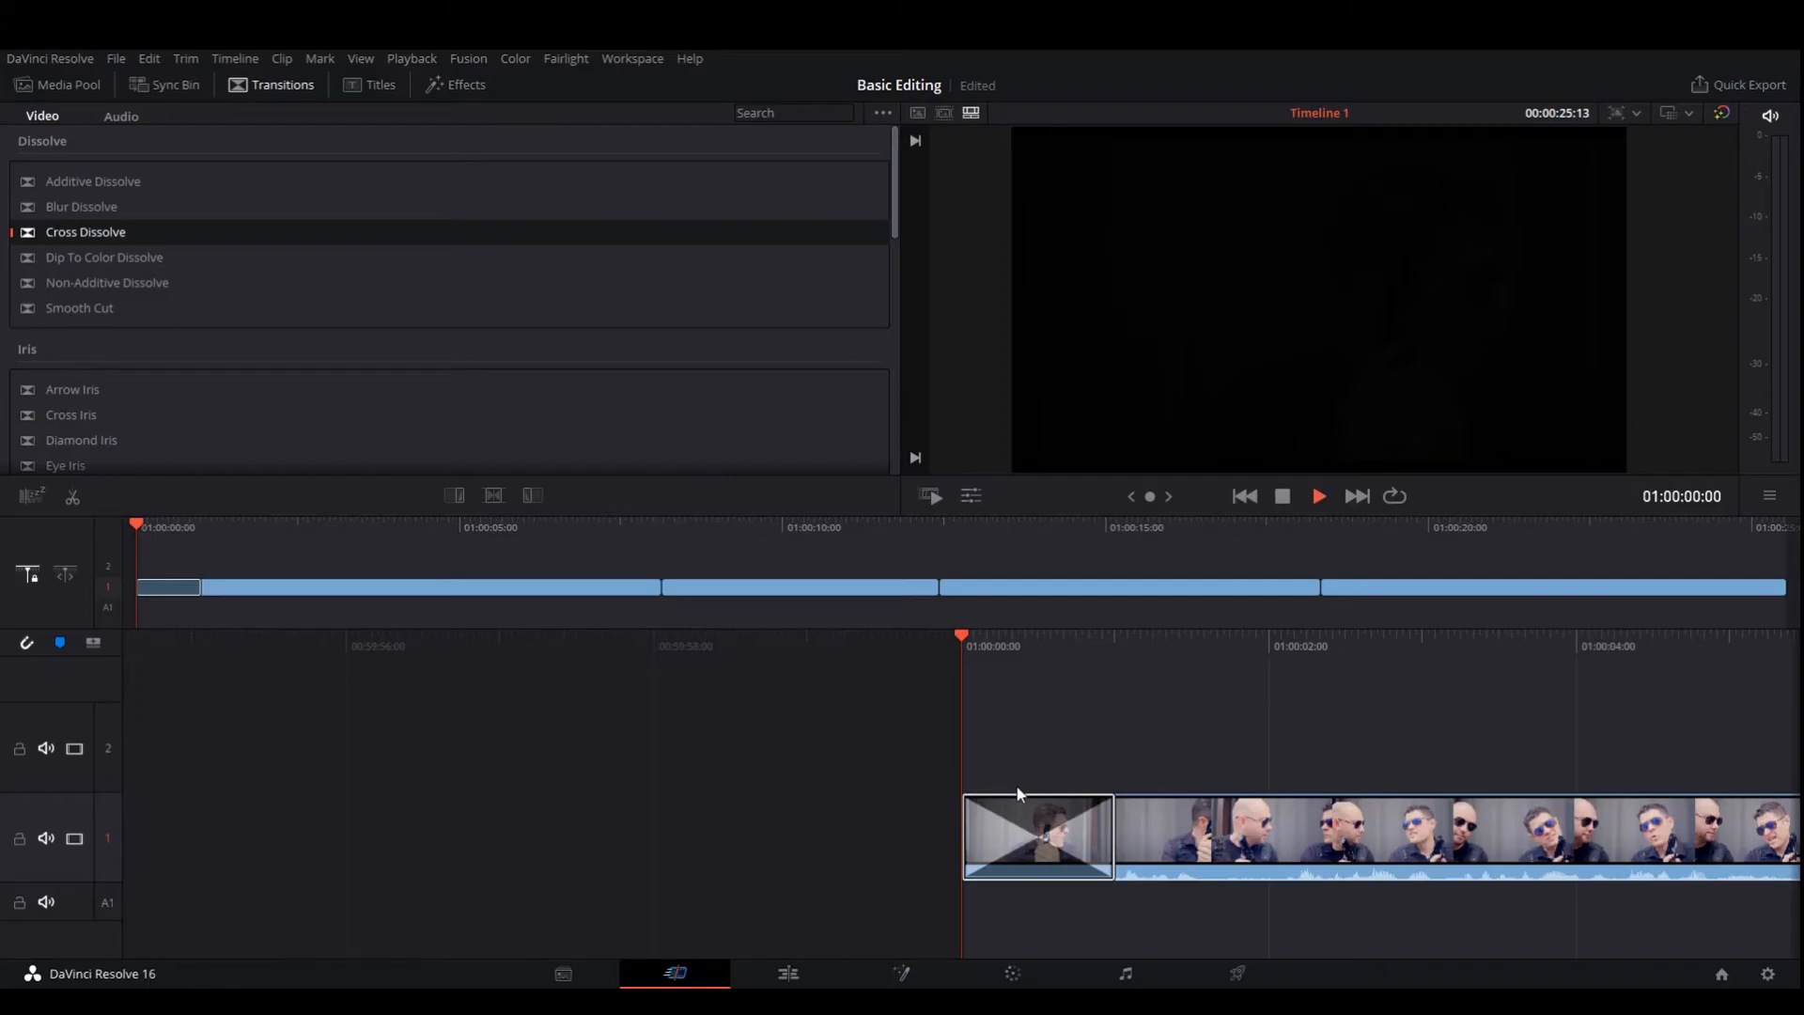
key("space")
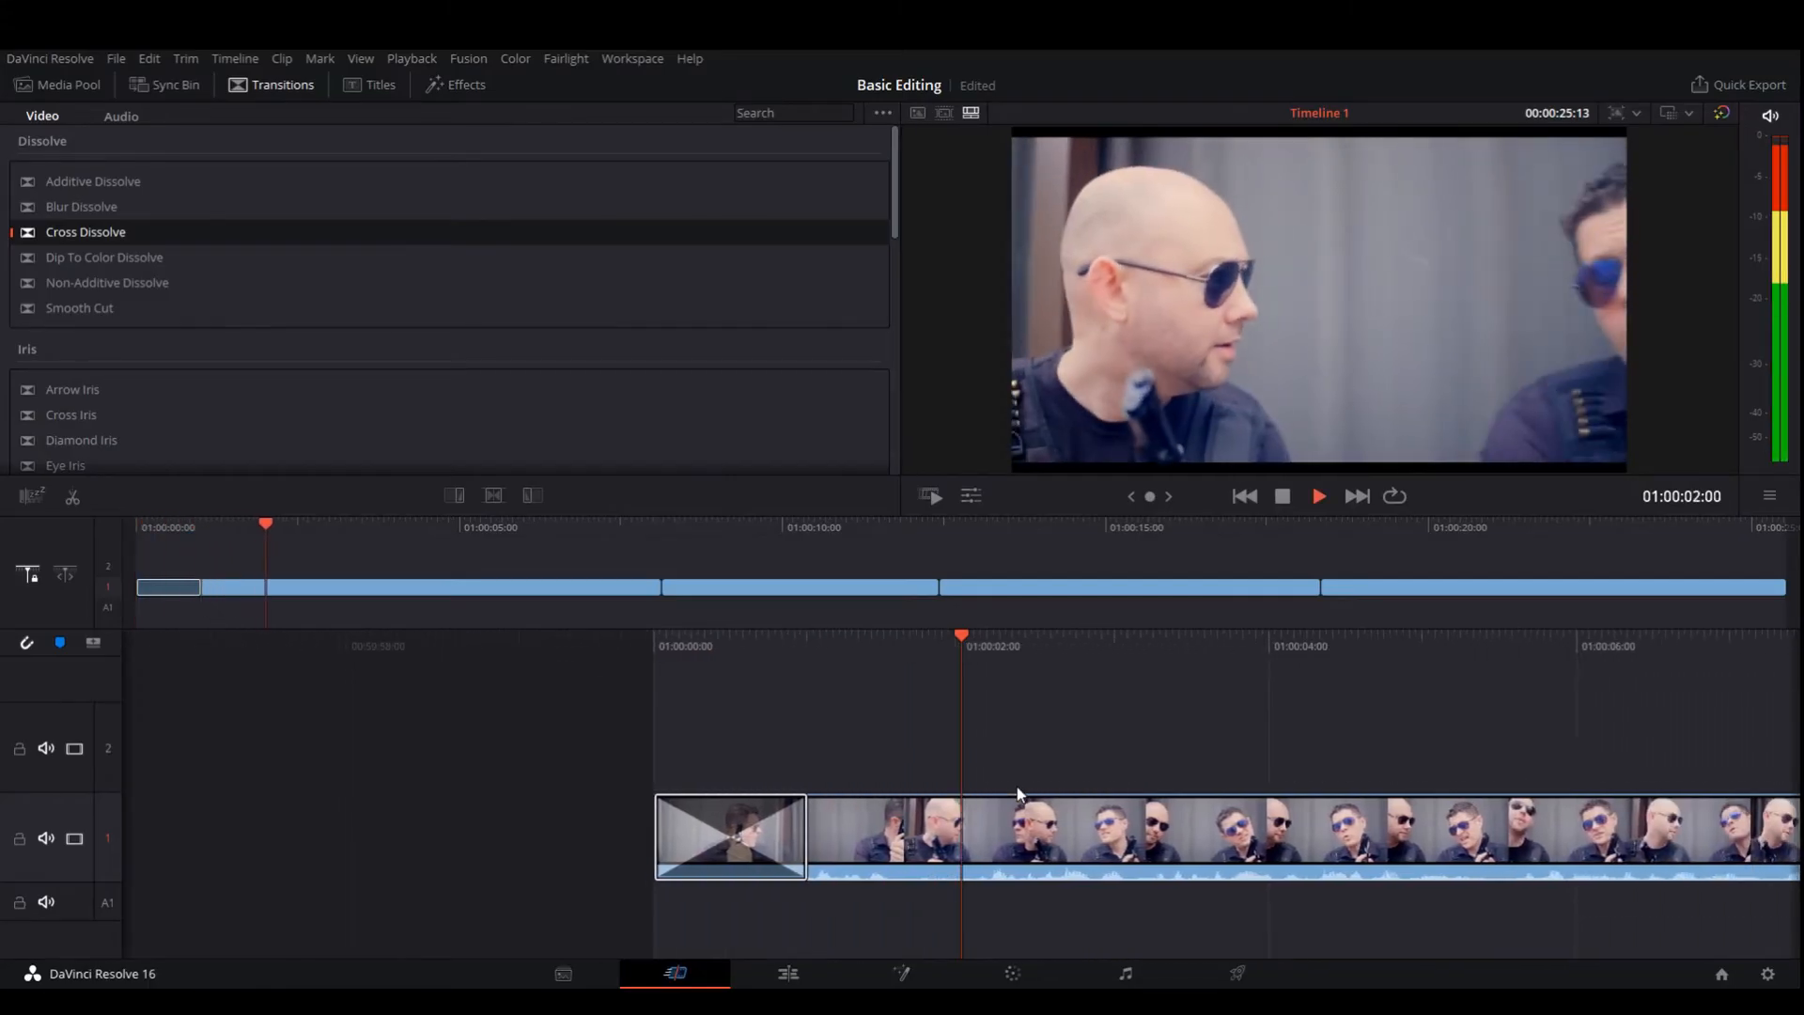
key("space")
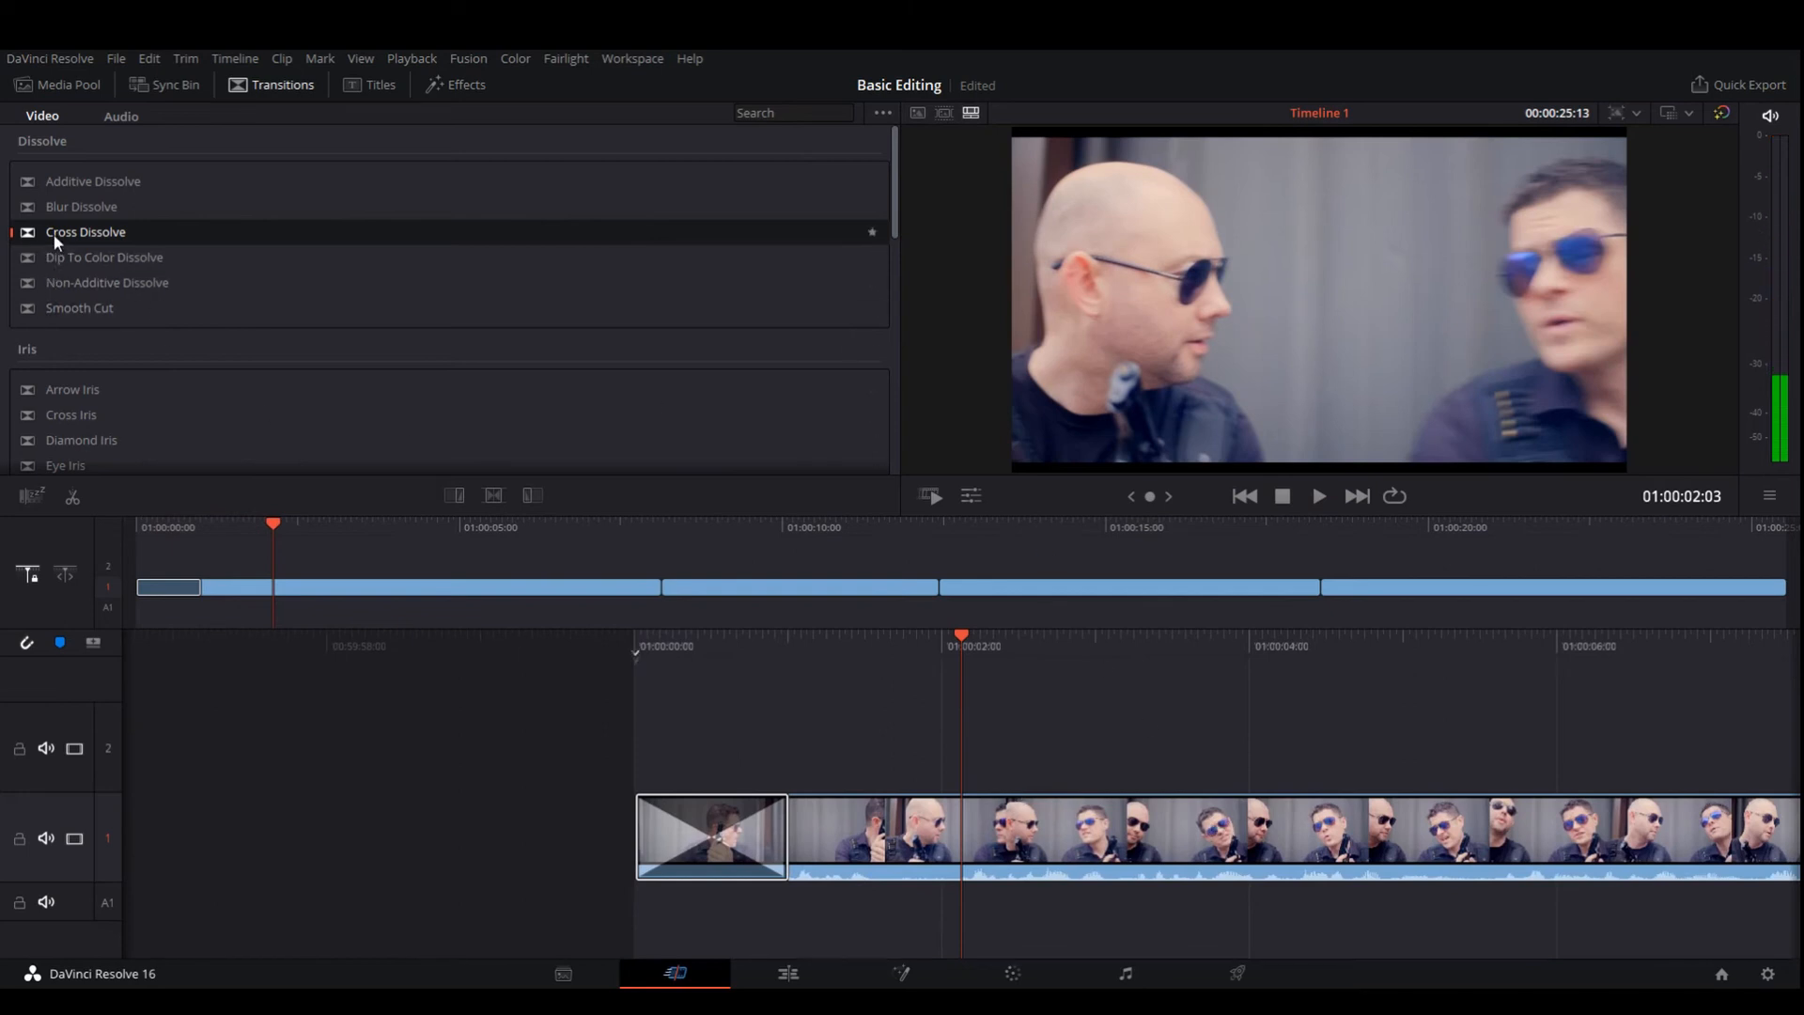
left_click_drag(53, 233, 1757, 594)
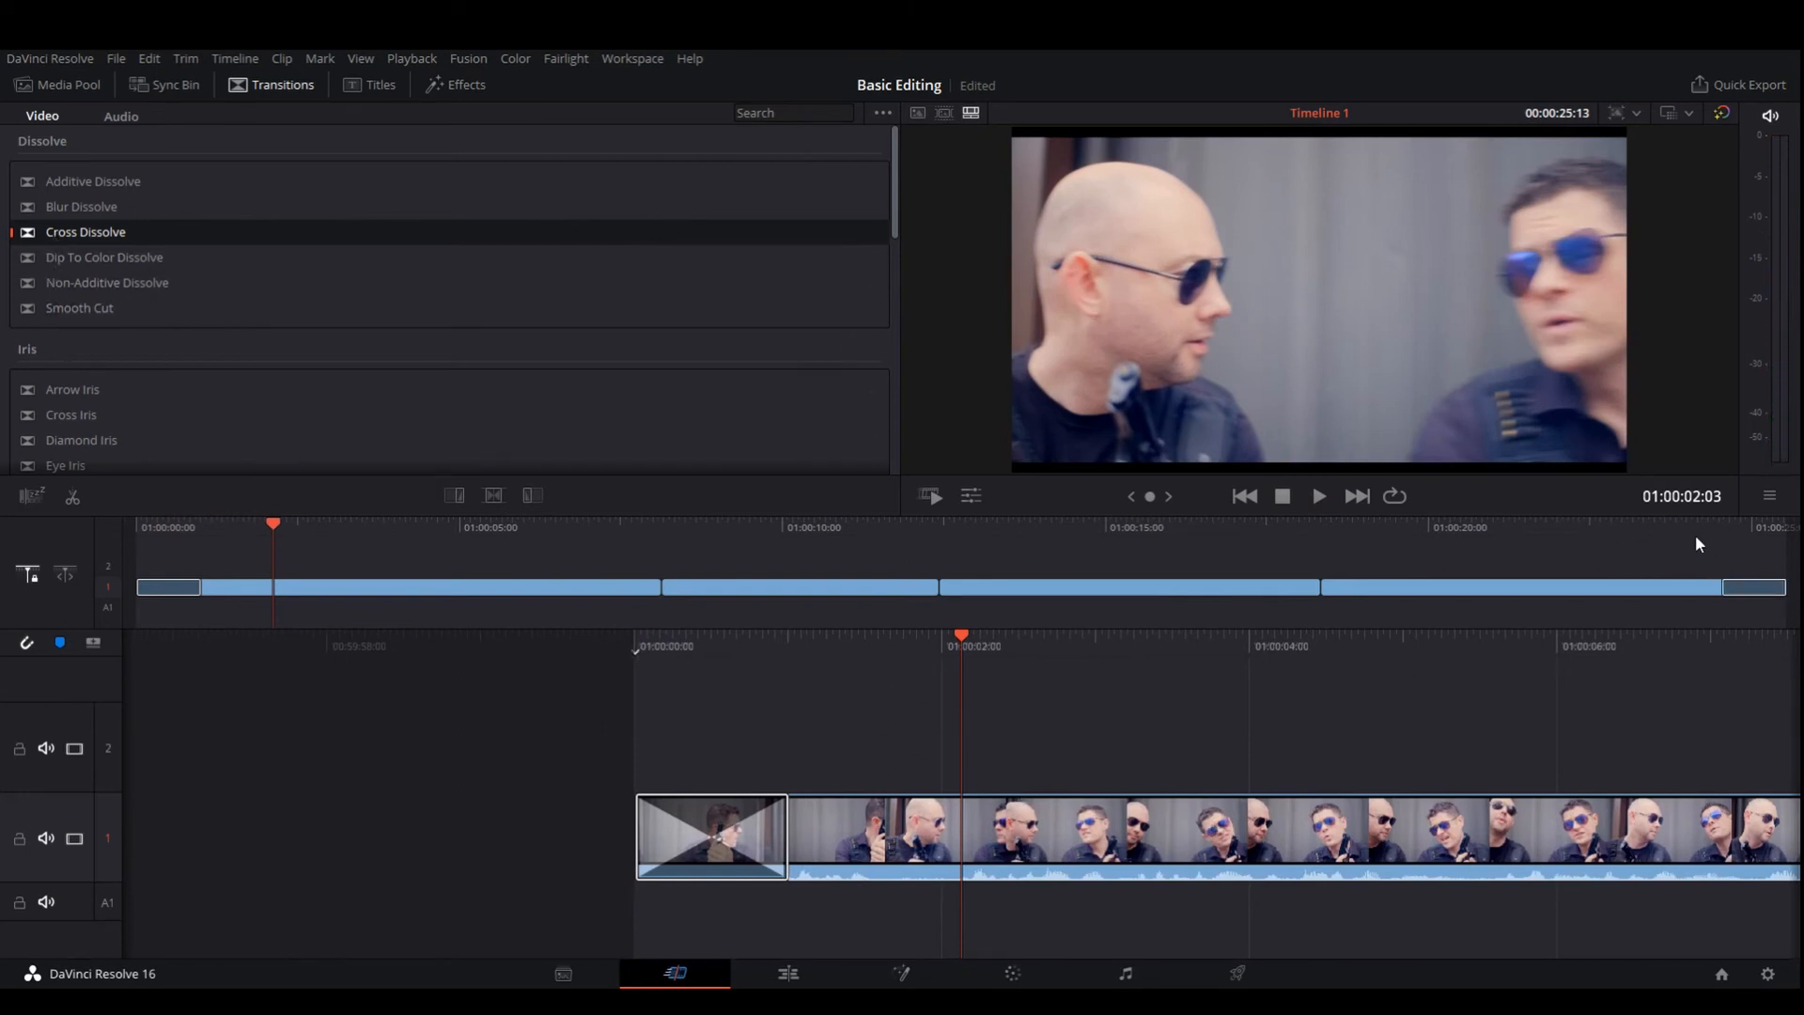
key("End")
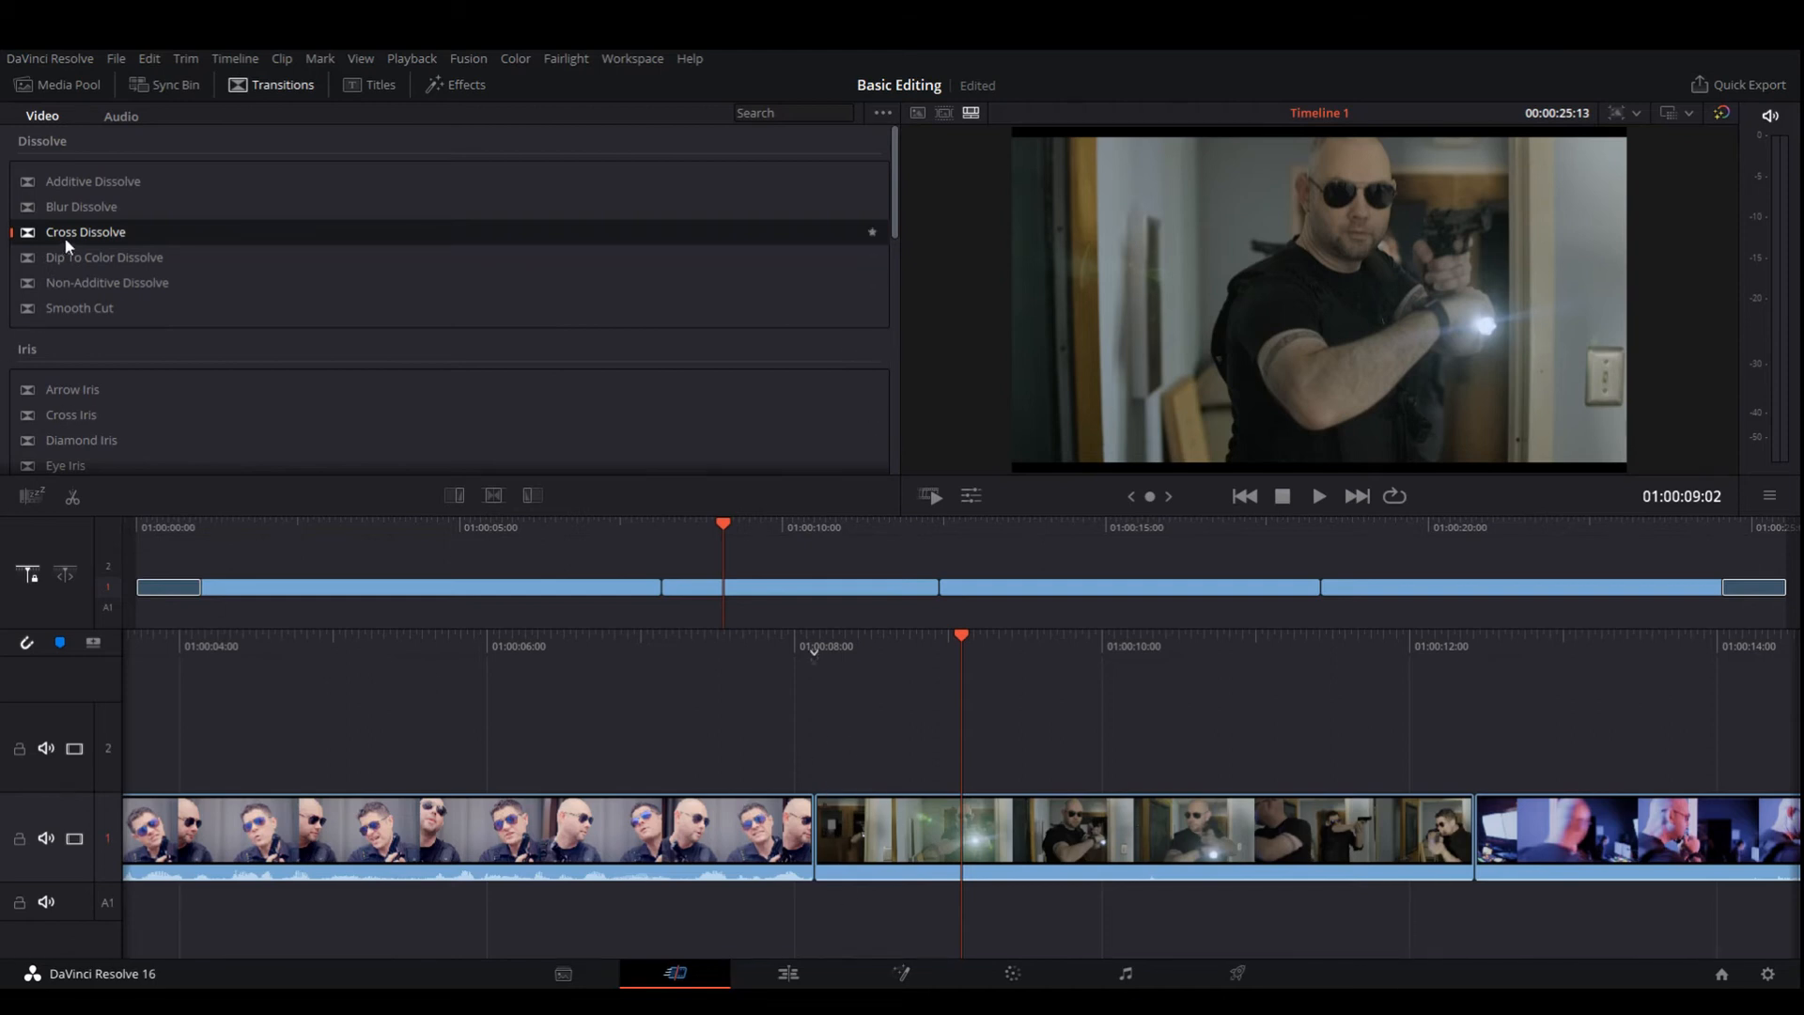
Step: Try a Cross Dissolve between the first and second clips, stretched to about 4.7 seconds, and play it back
left_click_drag(63, 237, 1178, 839)
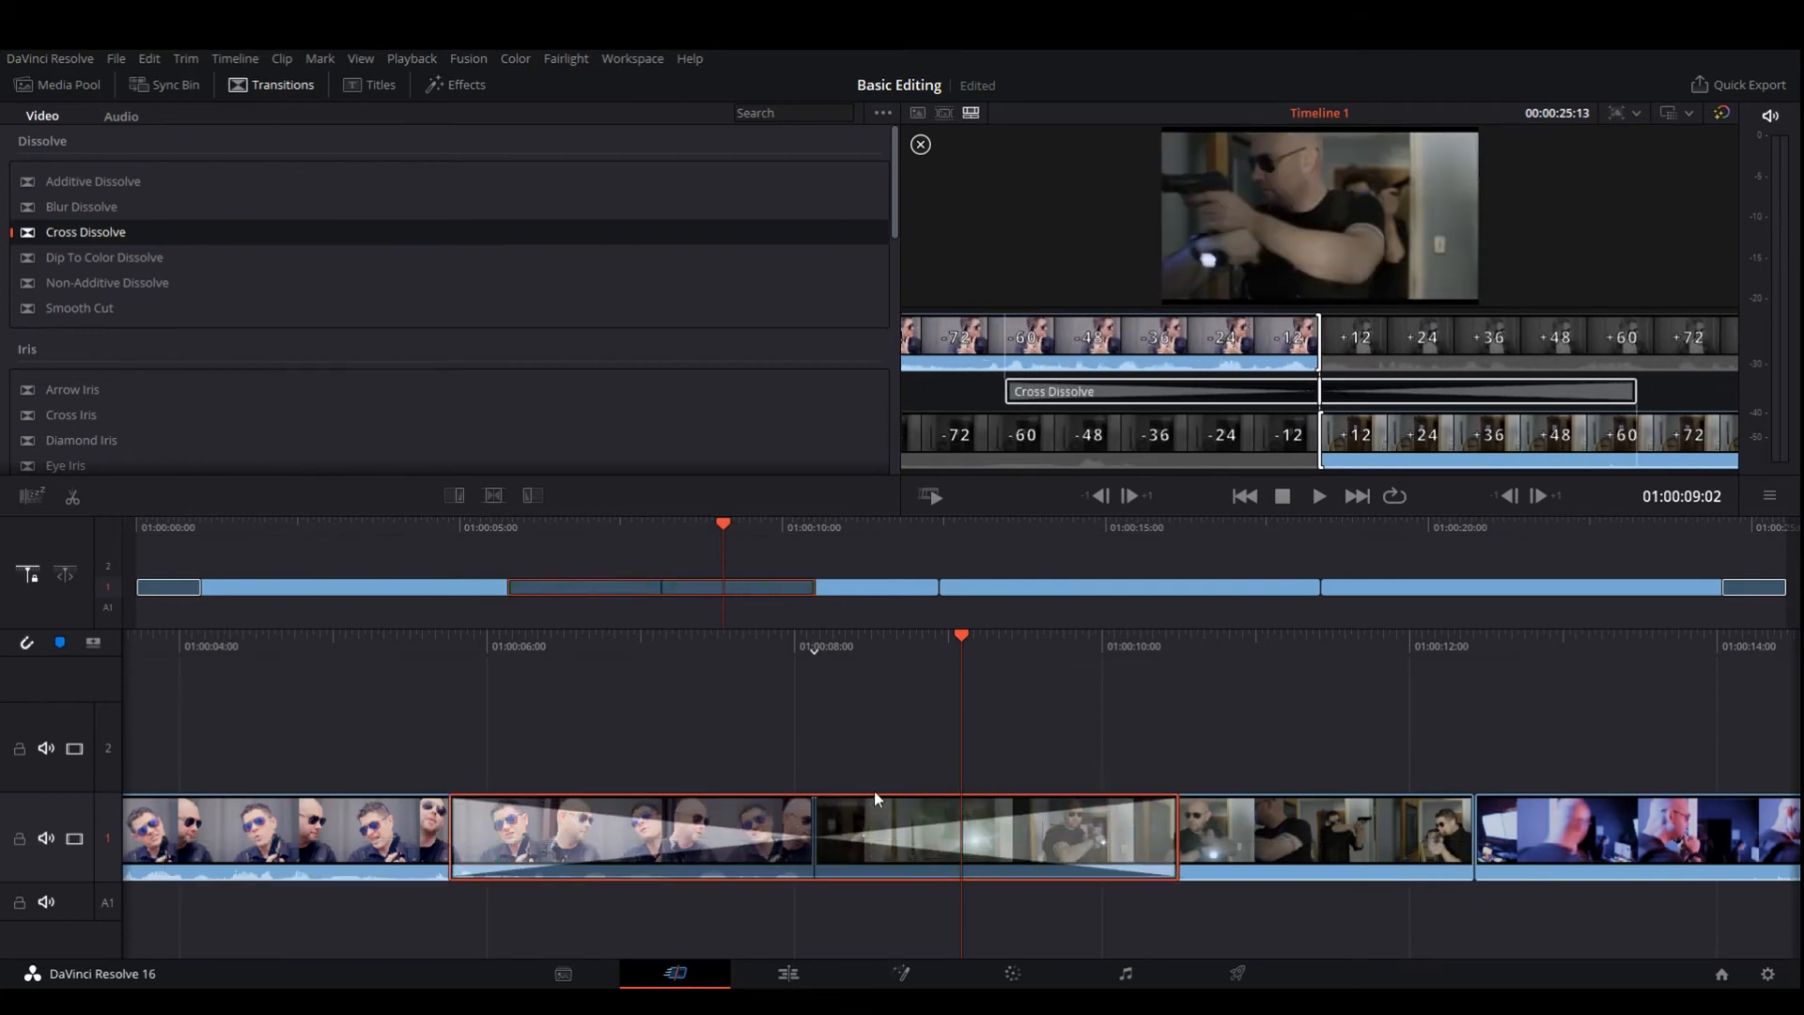
left_click_drag(413, 662, 962, 692)
key("space")
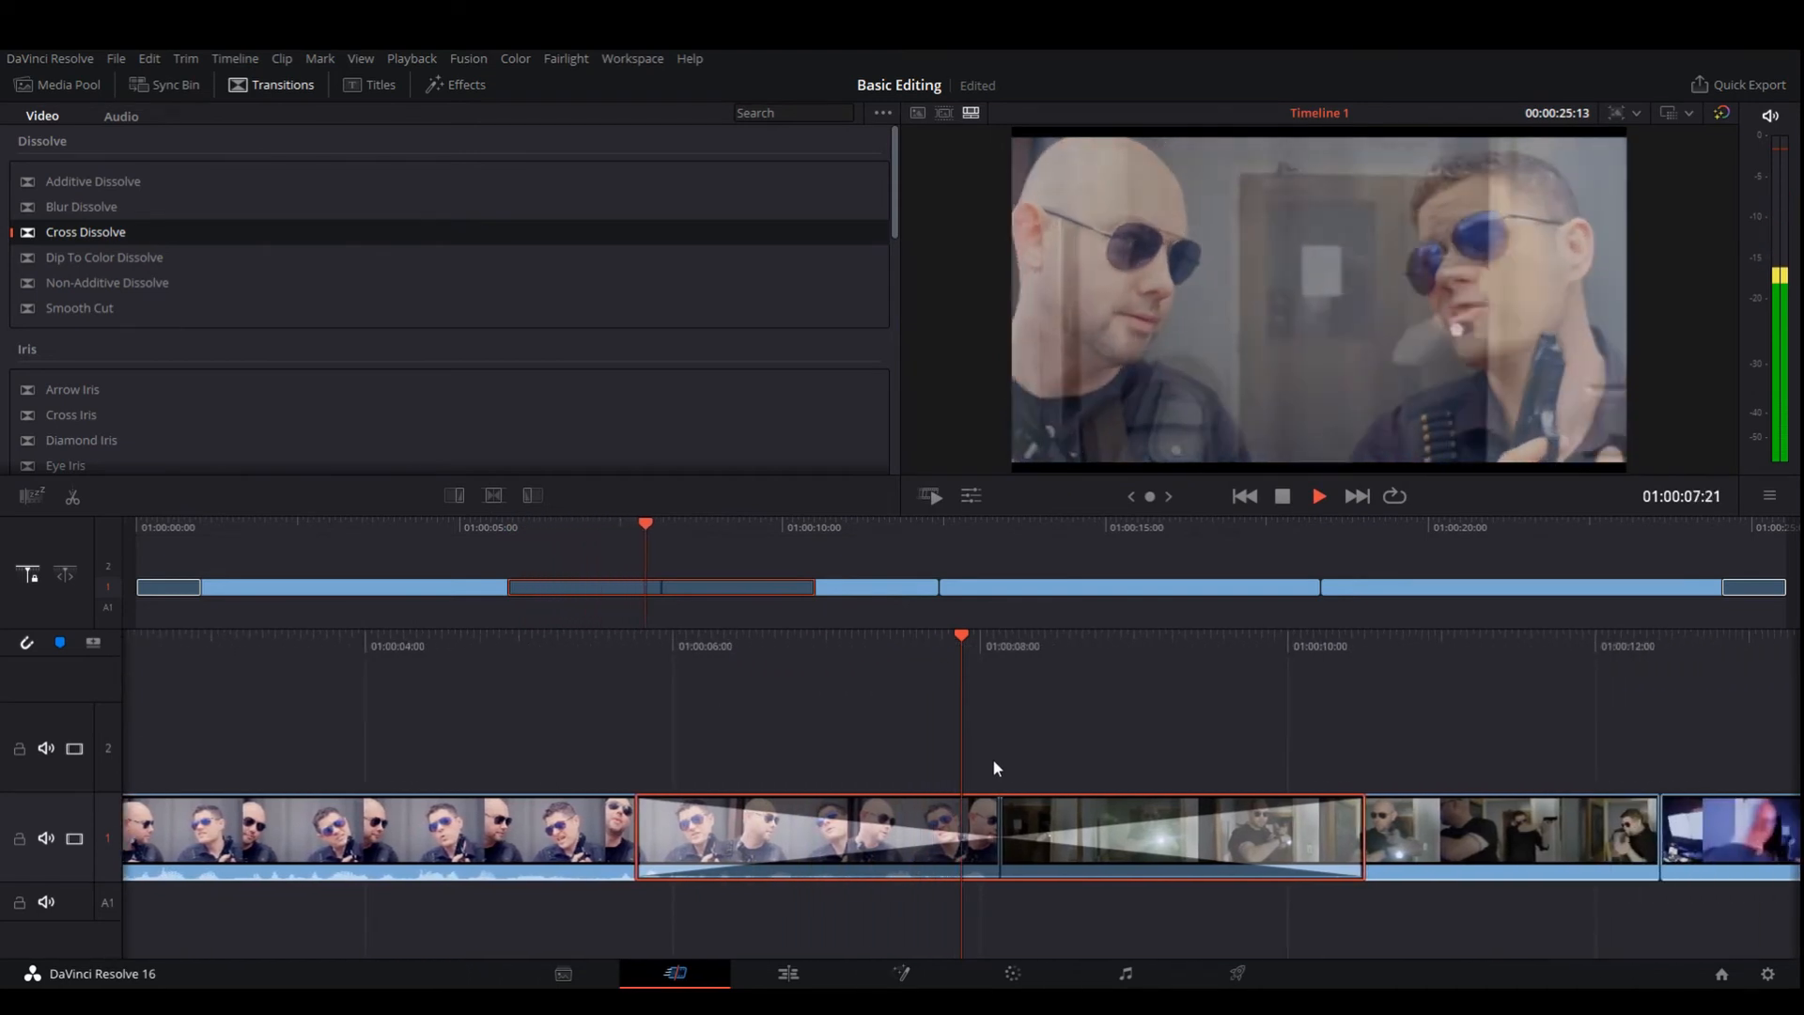
key("space")
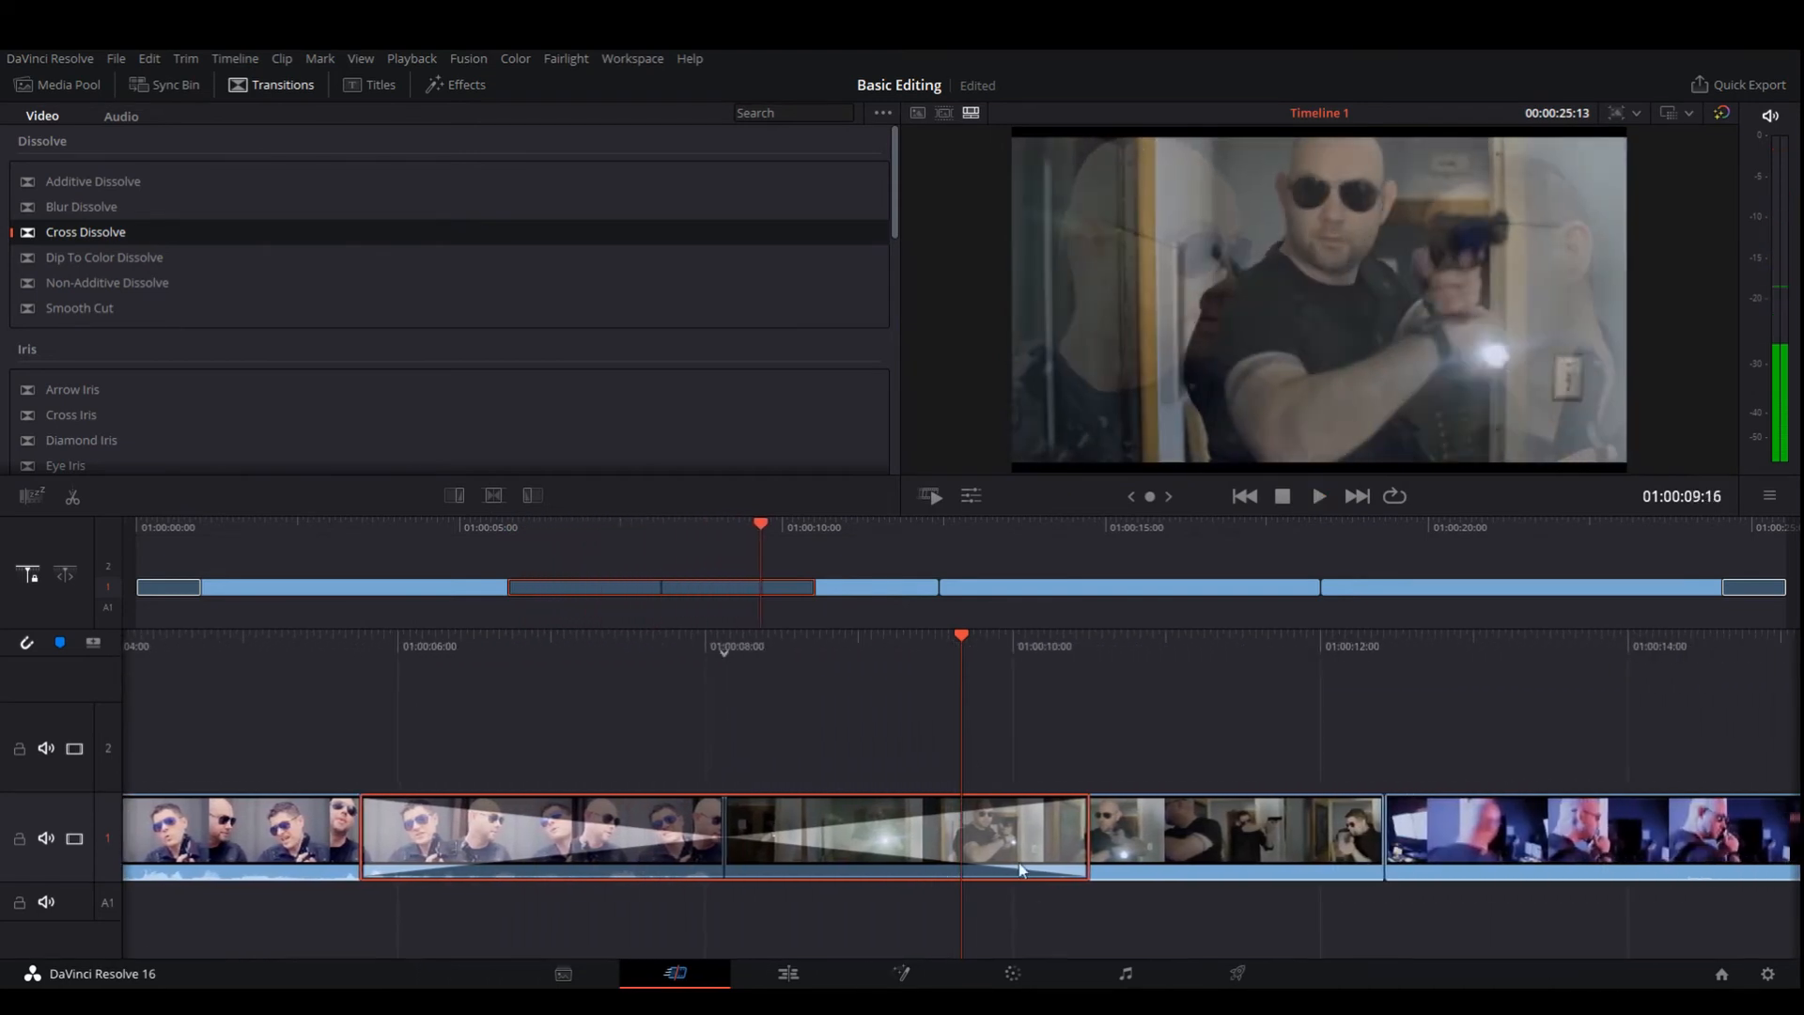
Step: Try shortening the Cross Dissolve between the first two clips to a few frames, preview it, and undo the change
left_click_drag(1087, 830, 723, 832)
left_click_drag(638, 645, 842, 654)
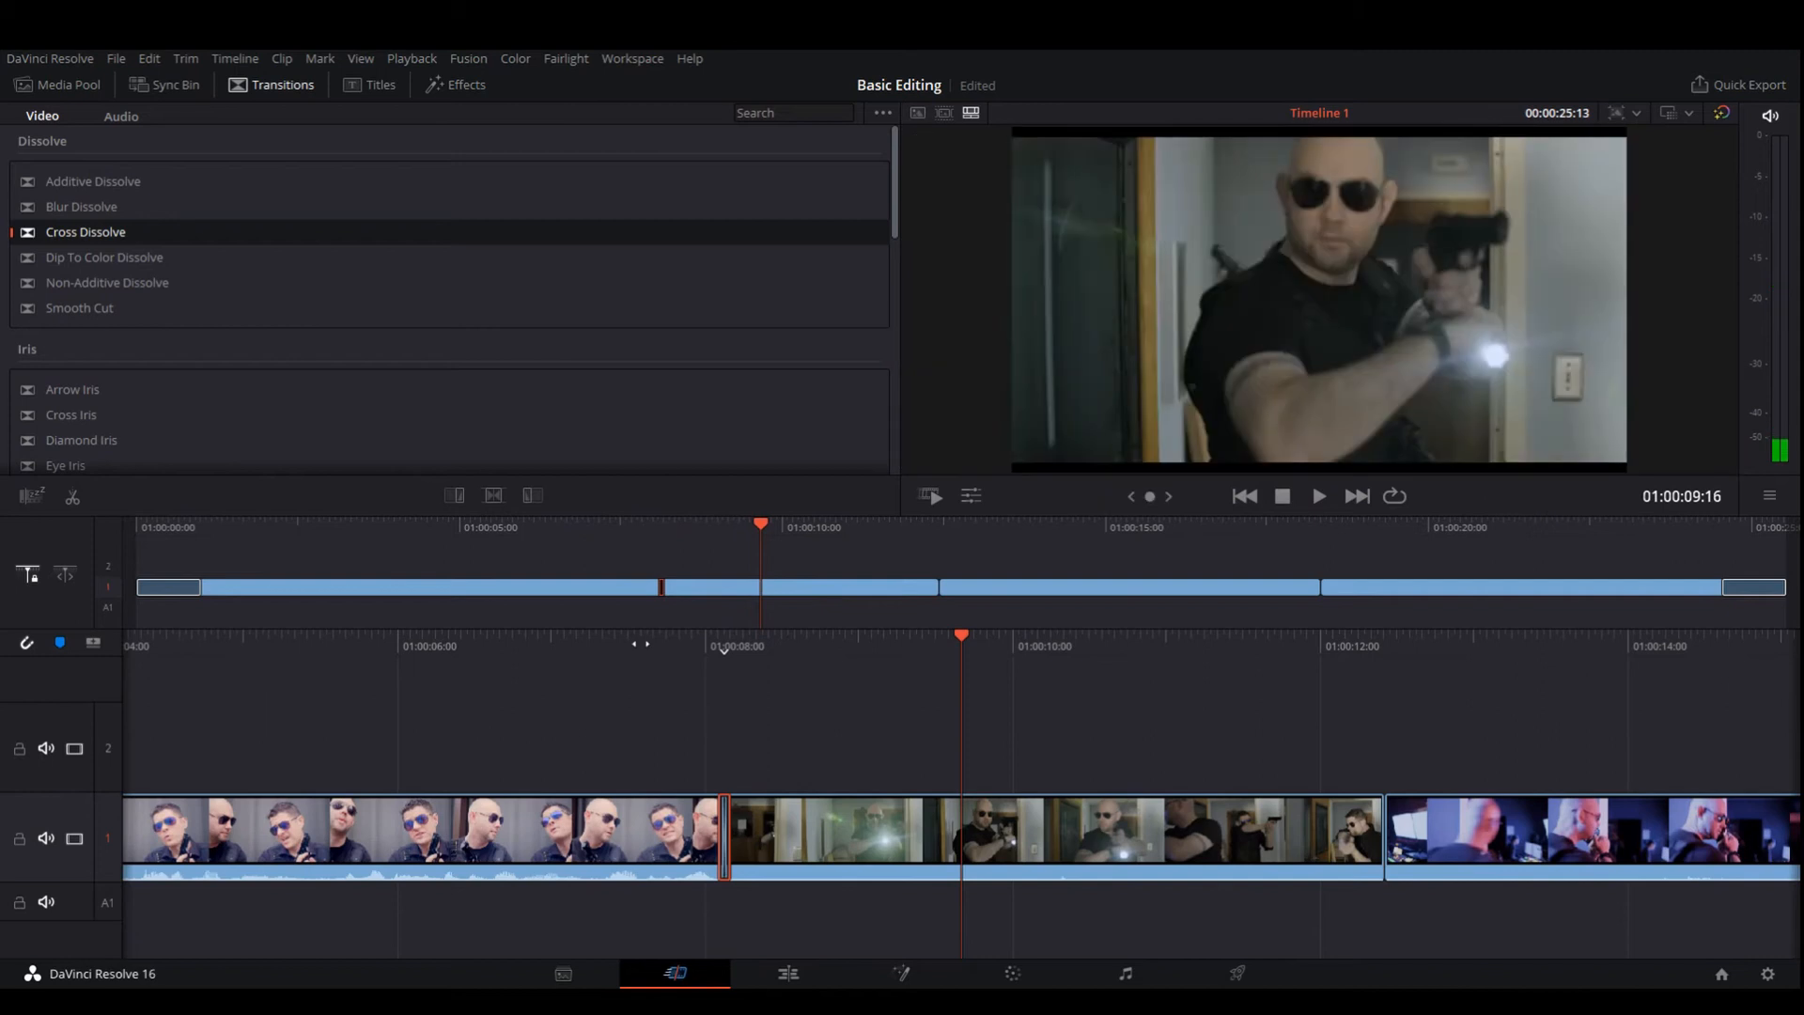
key("space")
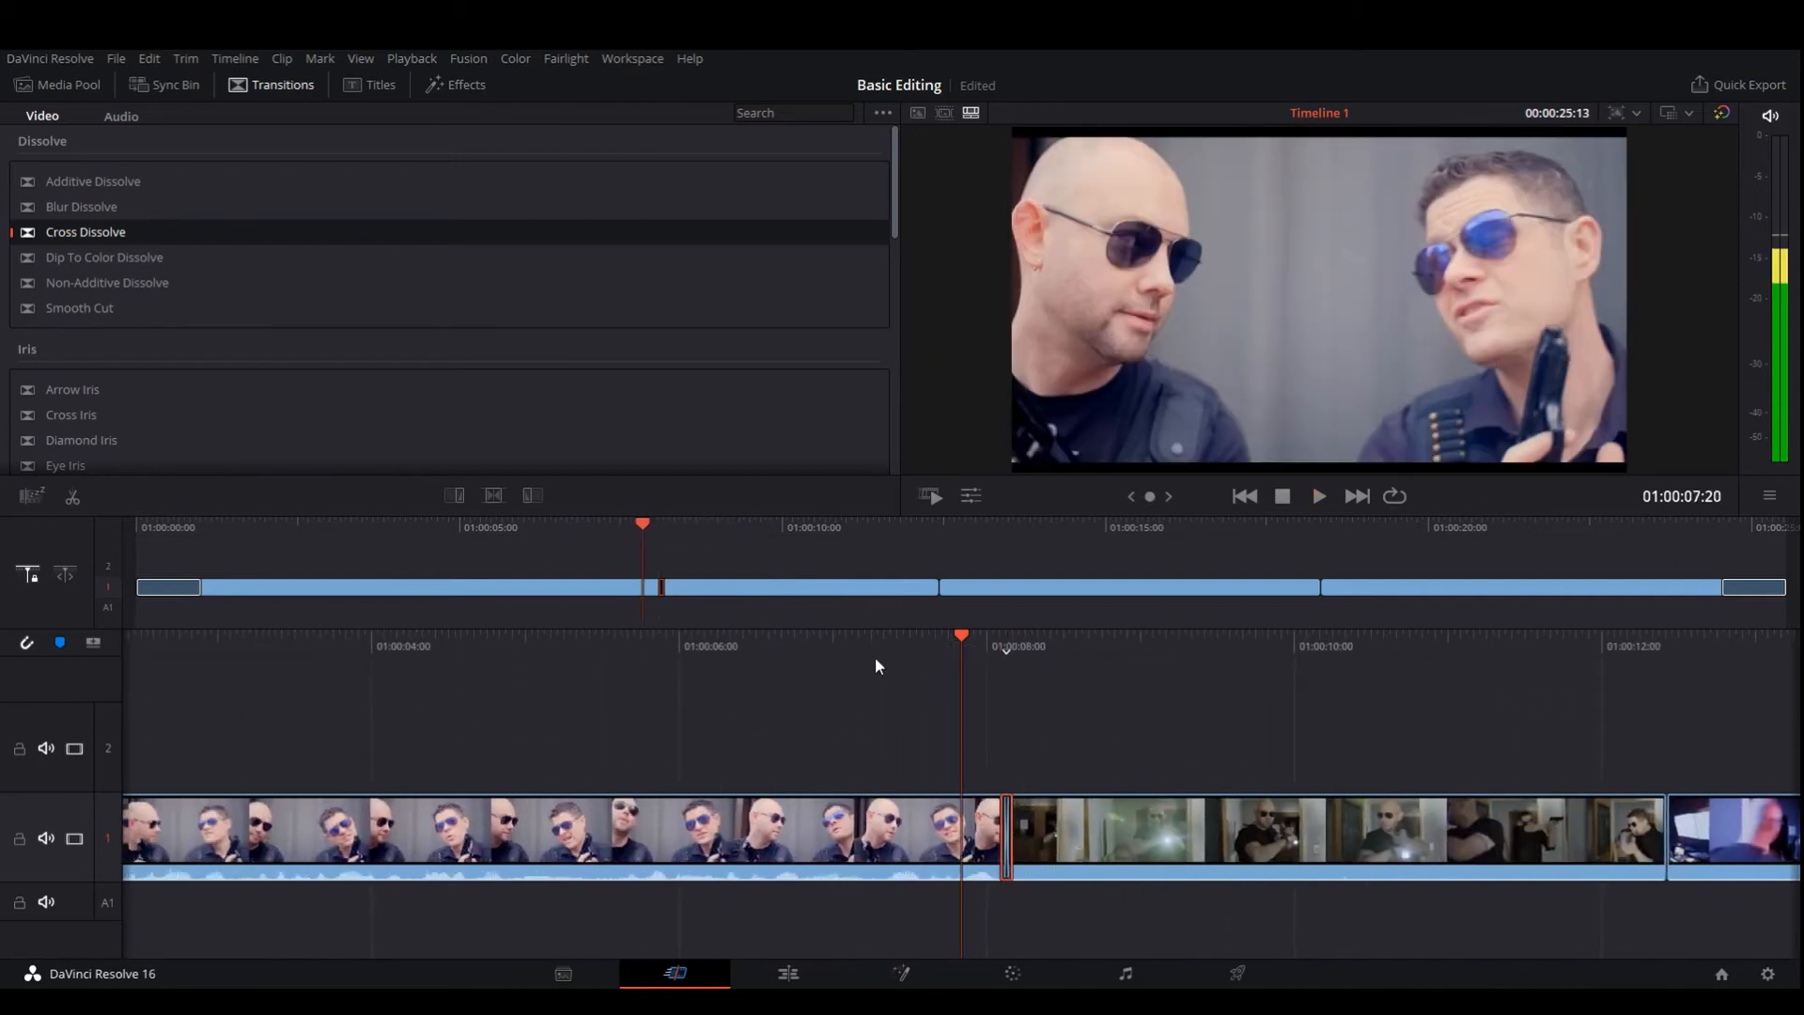
key("space")
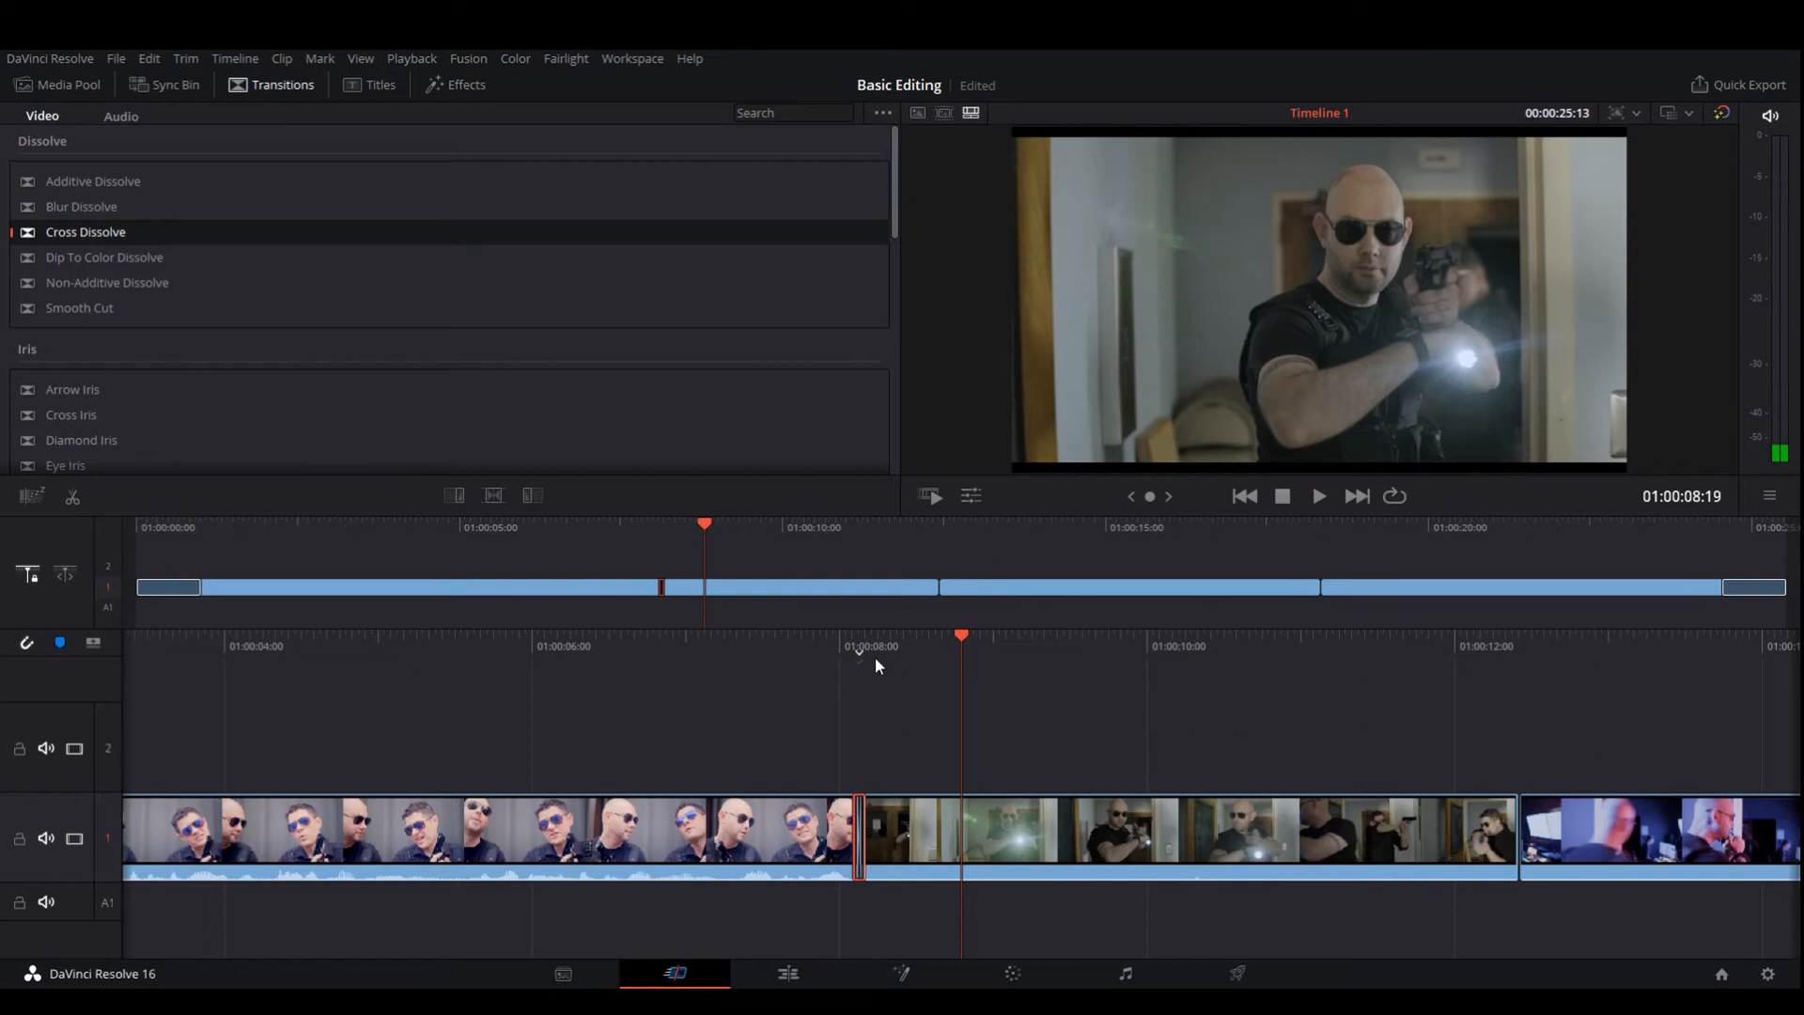
key("ctrl+z")
Step: Delete the Cross Dissolve between the first and second clips and play back the plain cut
left_click(1067, 874)
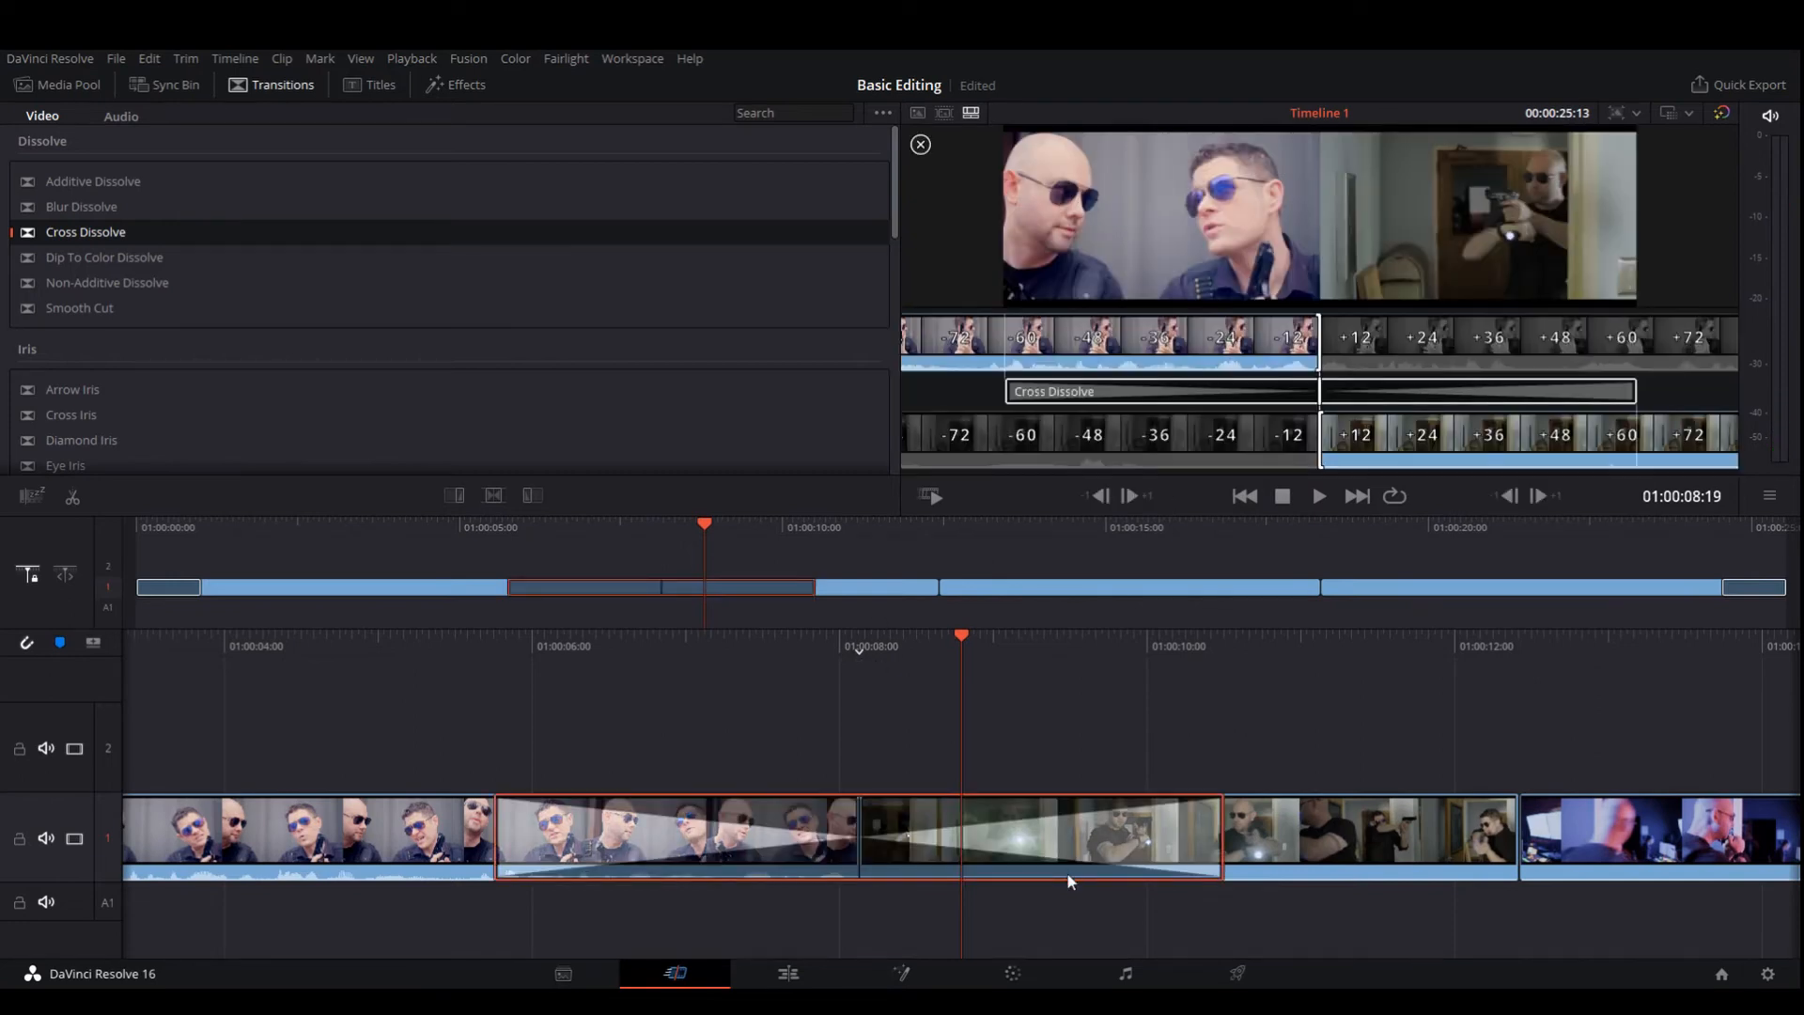
key("Delete")
left_click_drag(901, 648, 1143, 673)
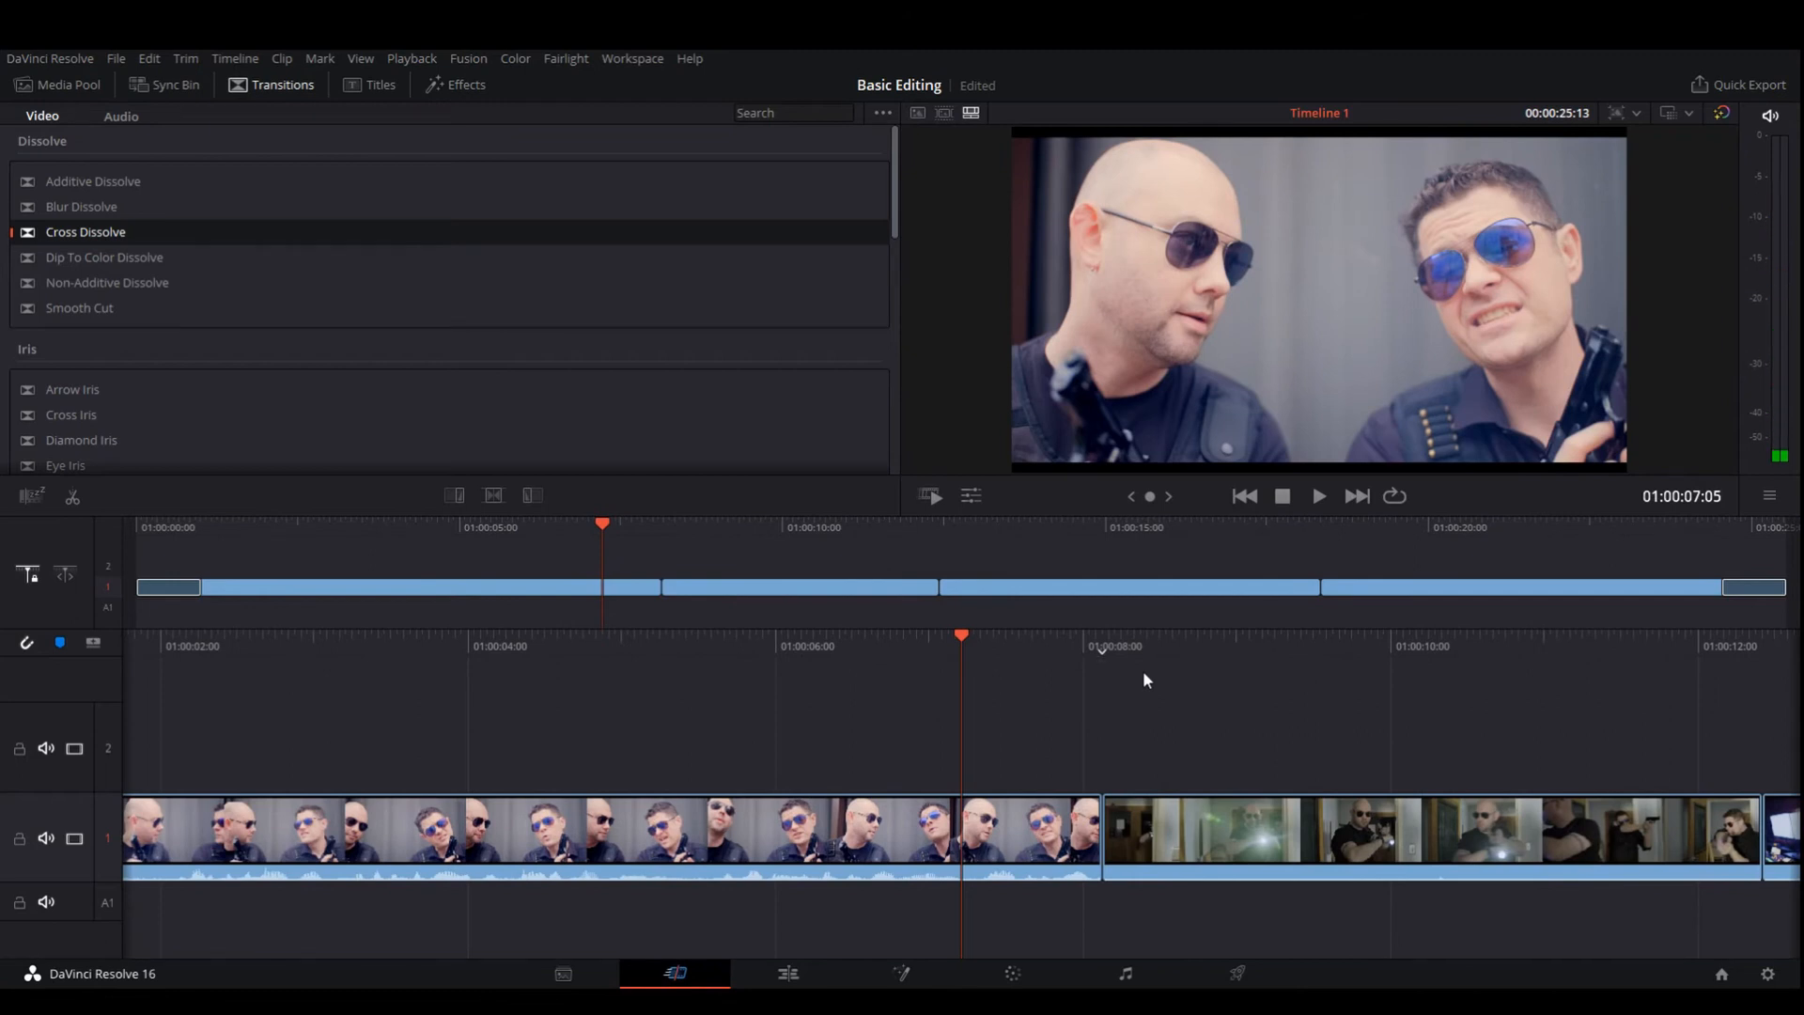
key("space")
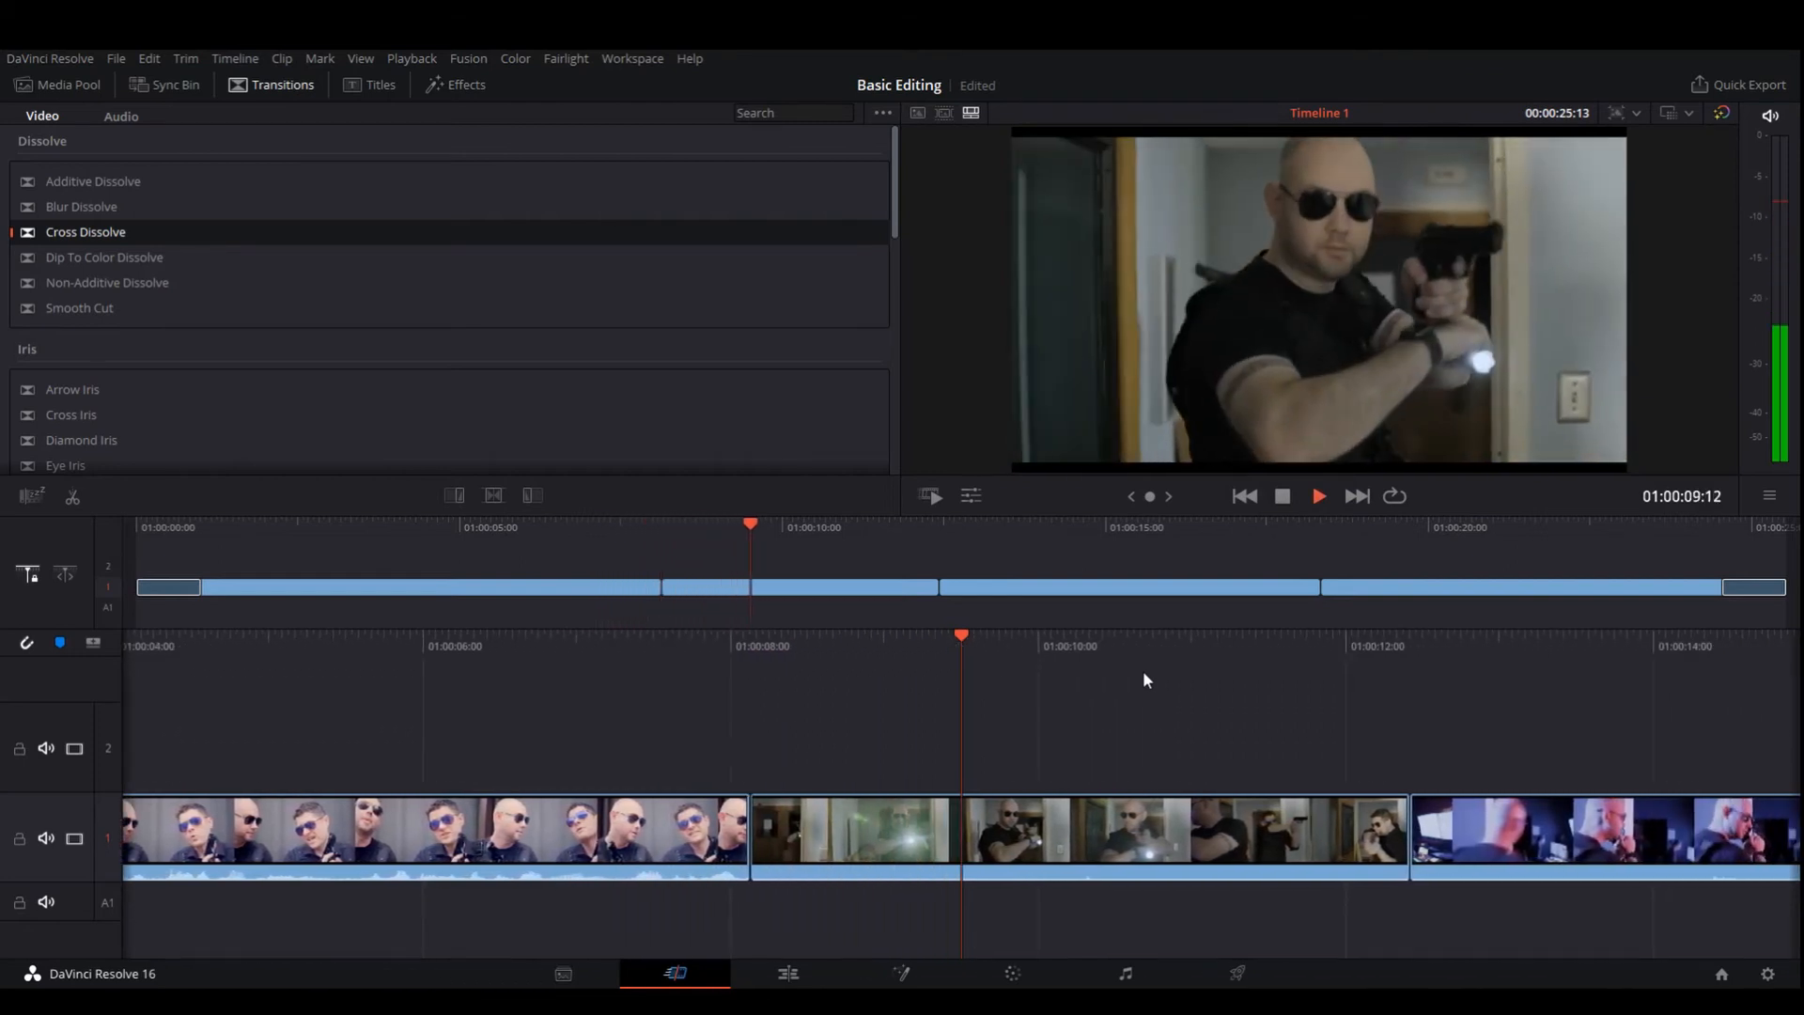
key("space")
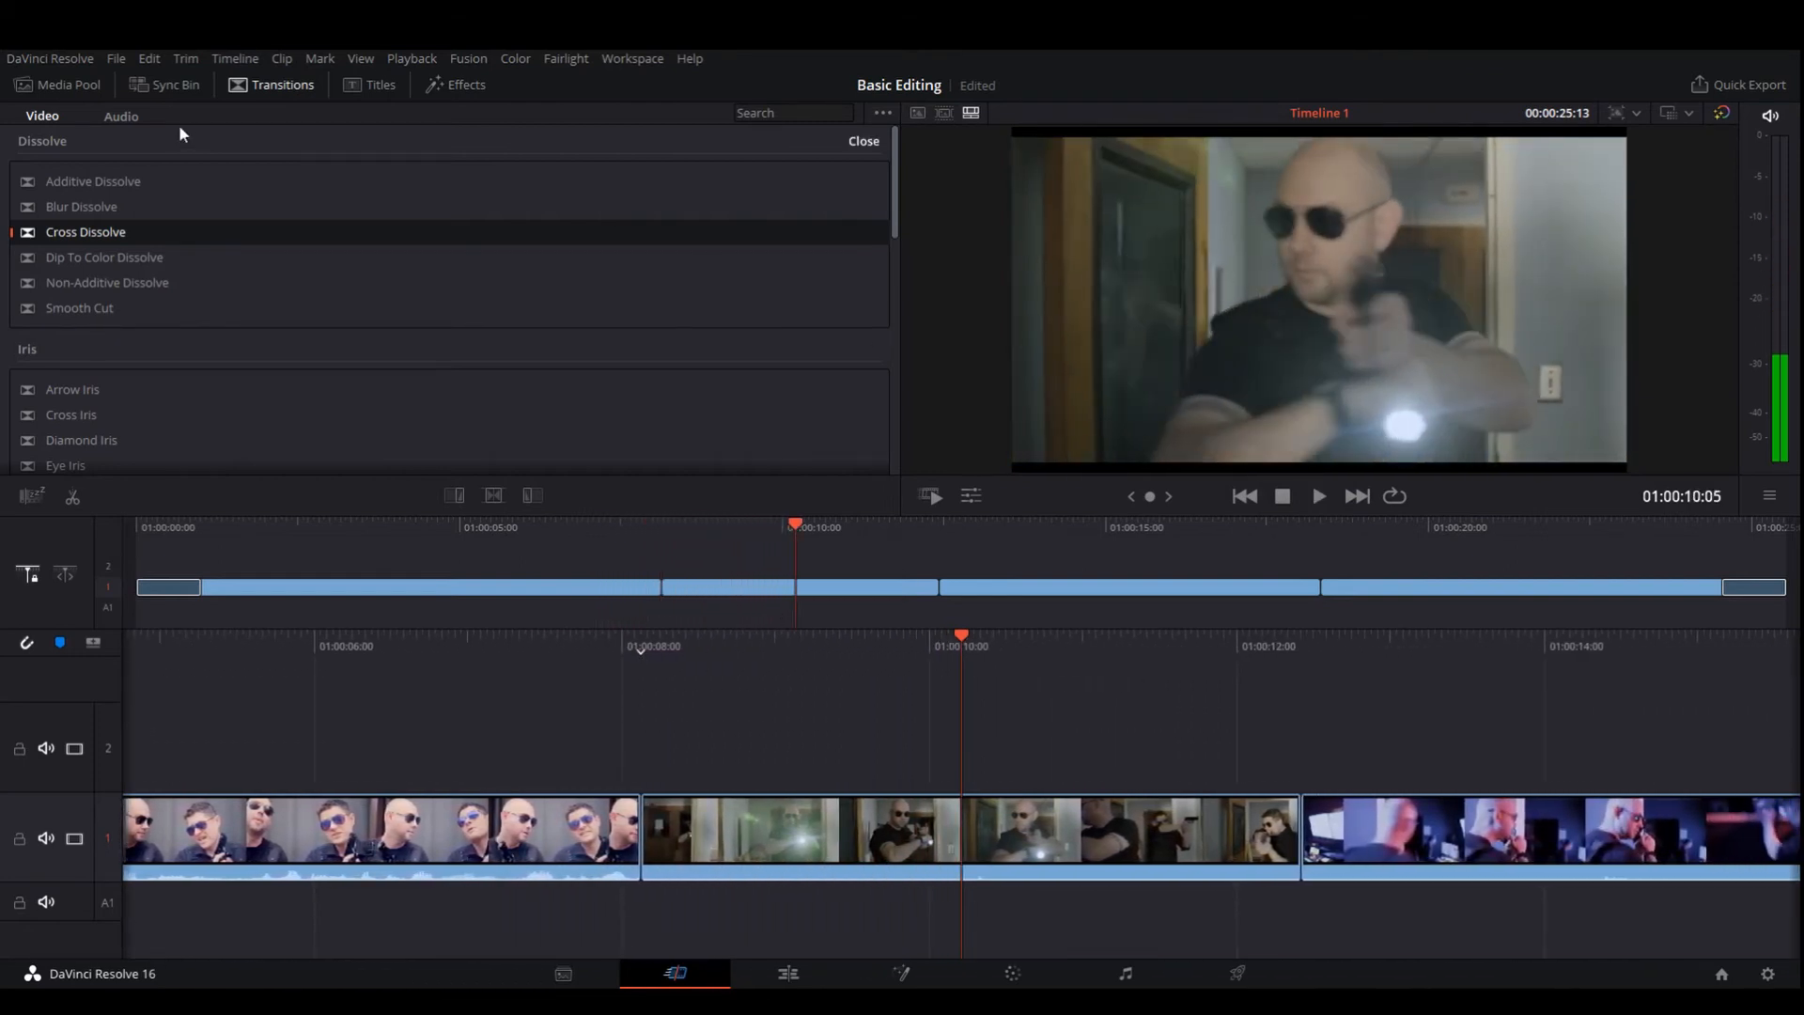
Step: Review the audio cross fades (+3 dB, -3 dB and 0 dB) and return to the video transitions
left_click(134, 116)
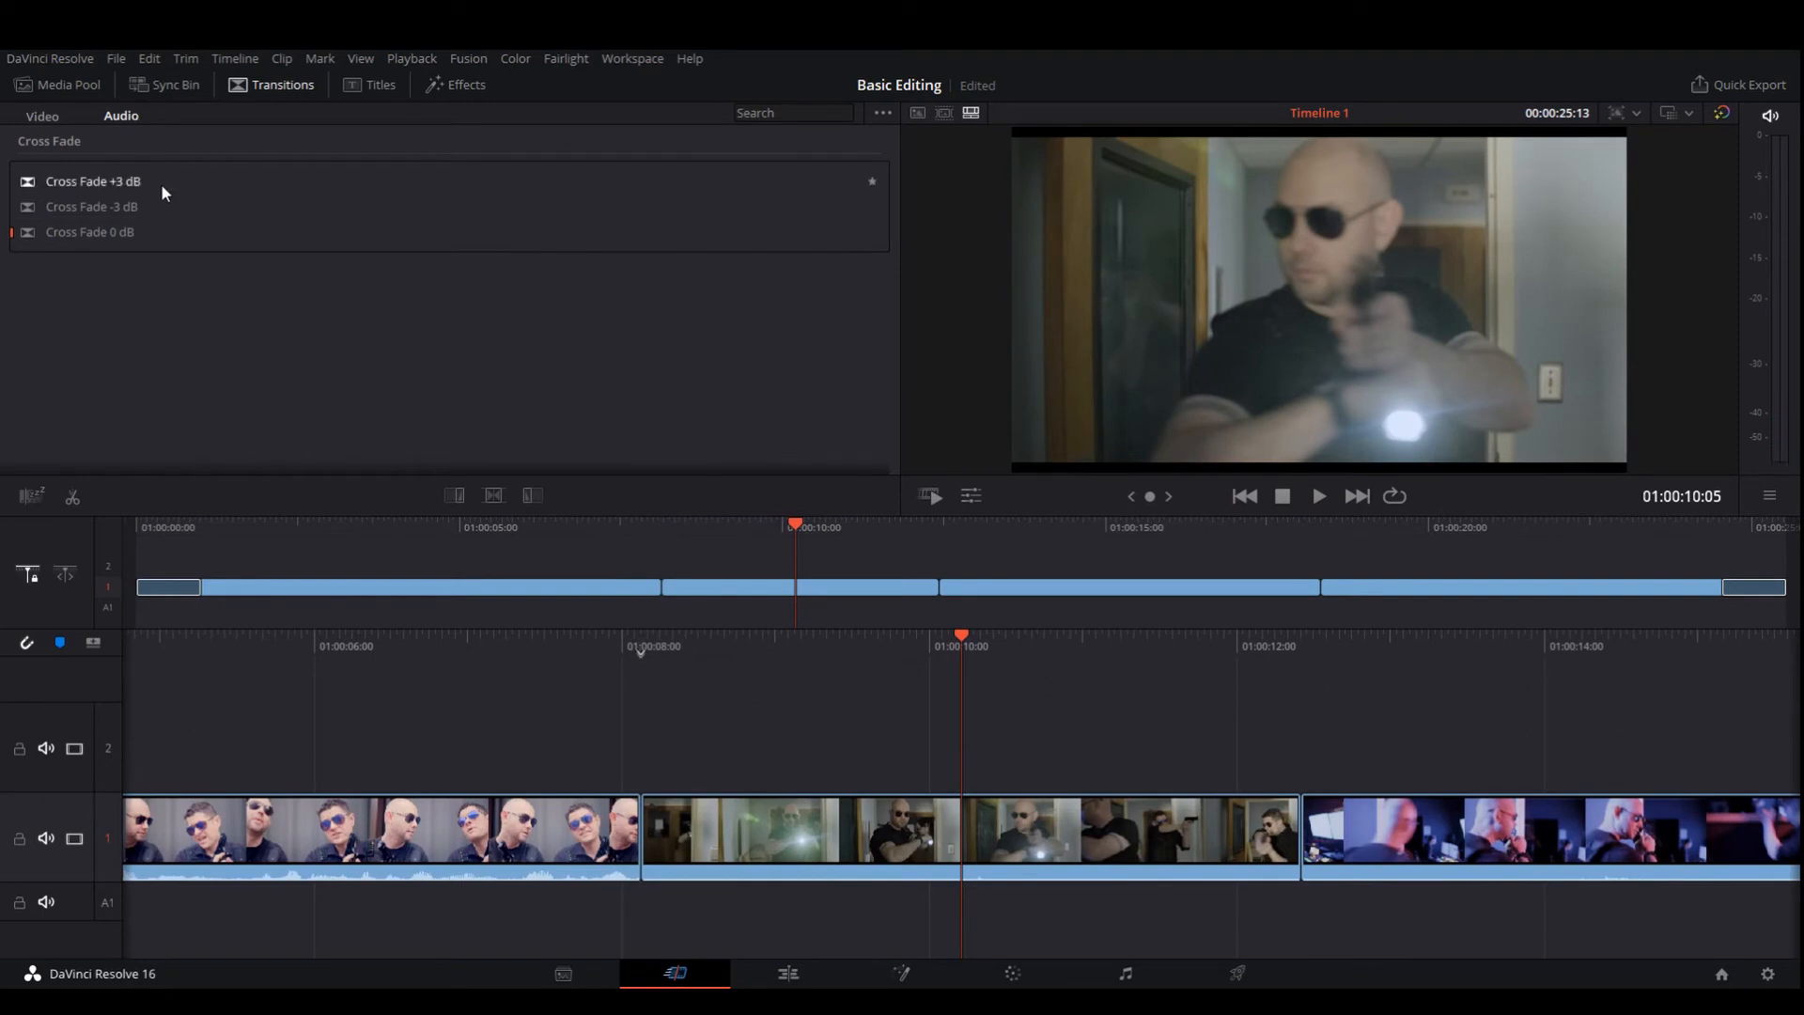
left_click(139, 207)
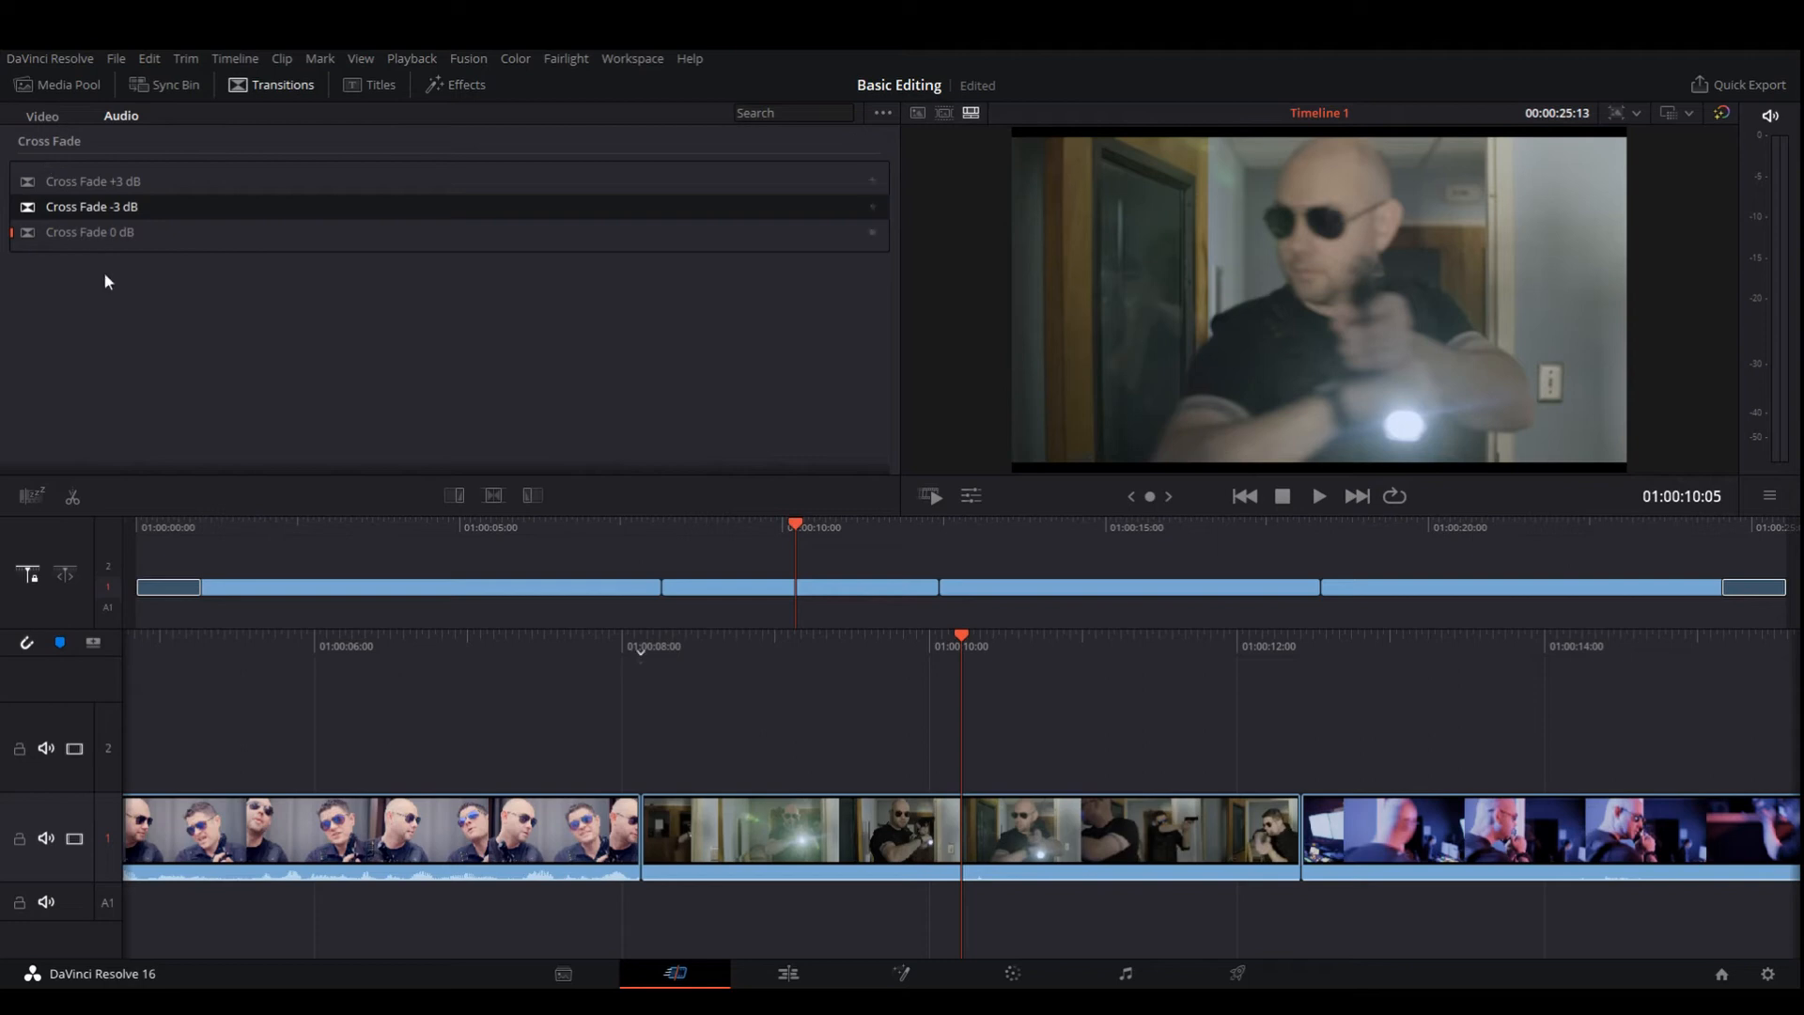
left_click(98, 241)
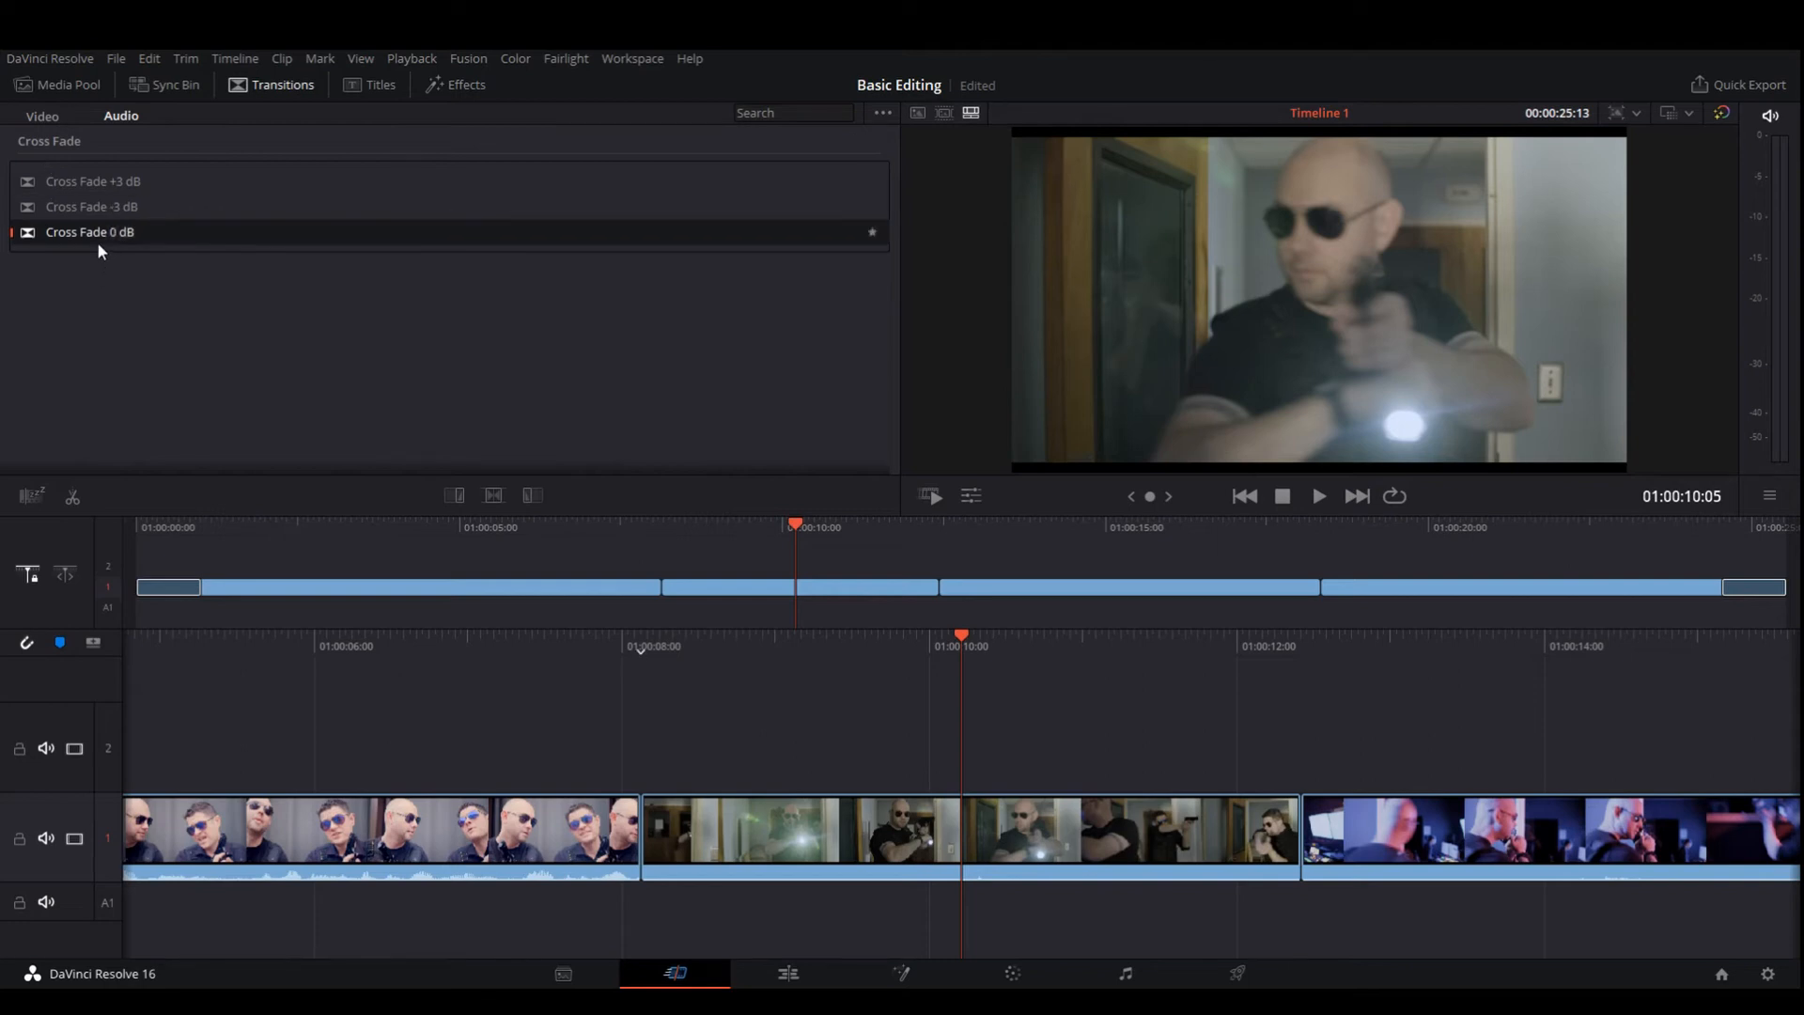
left_click(41, 116)
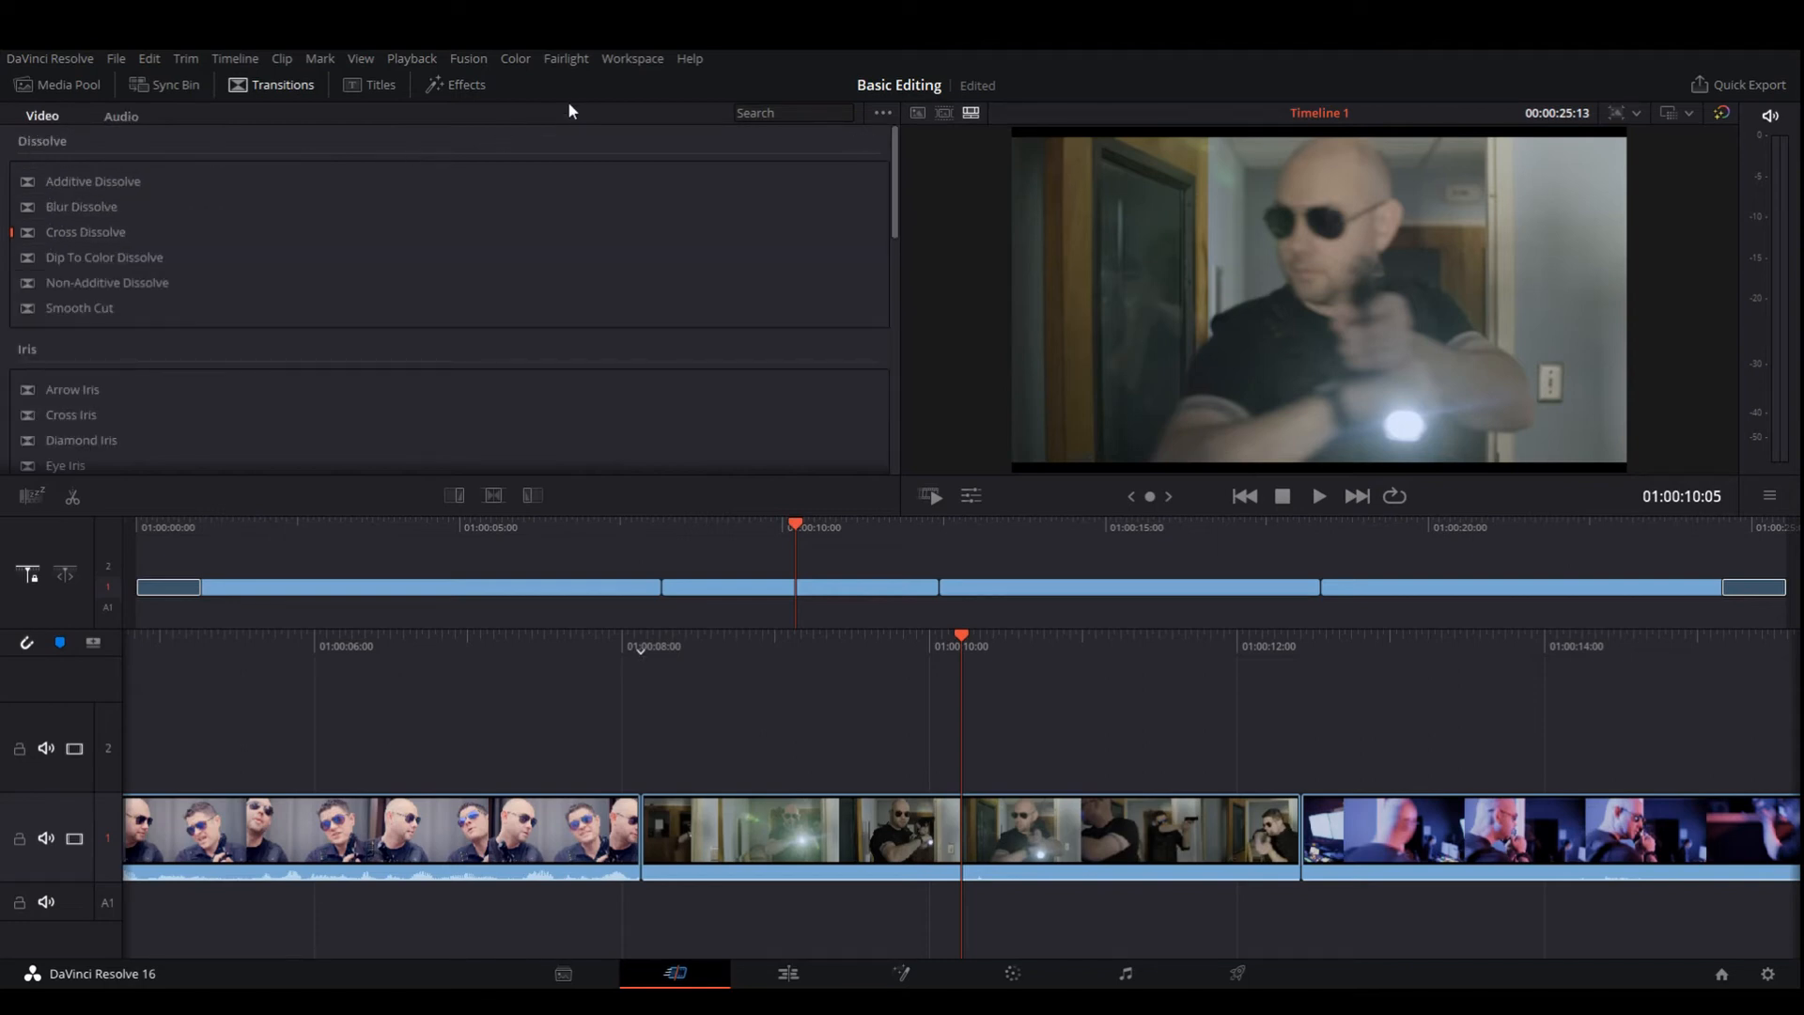
Step: Browse the available title templates, including the standard titles and the Fusion Titles
left_click(369, 87)
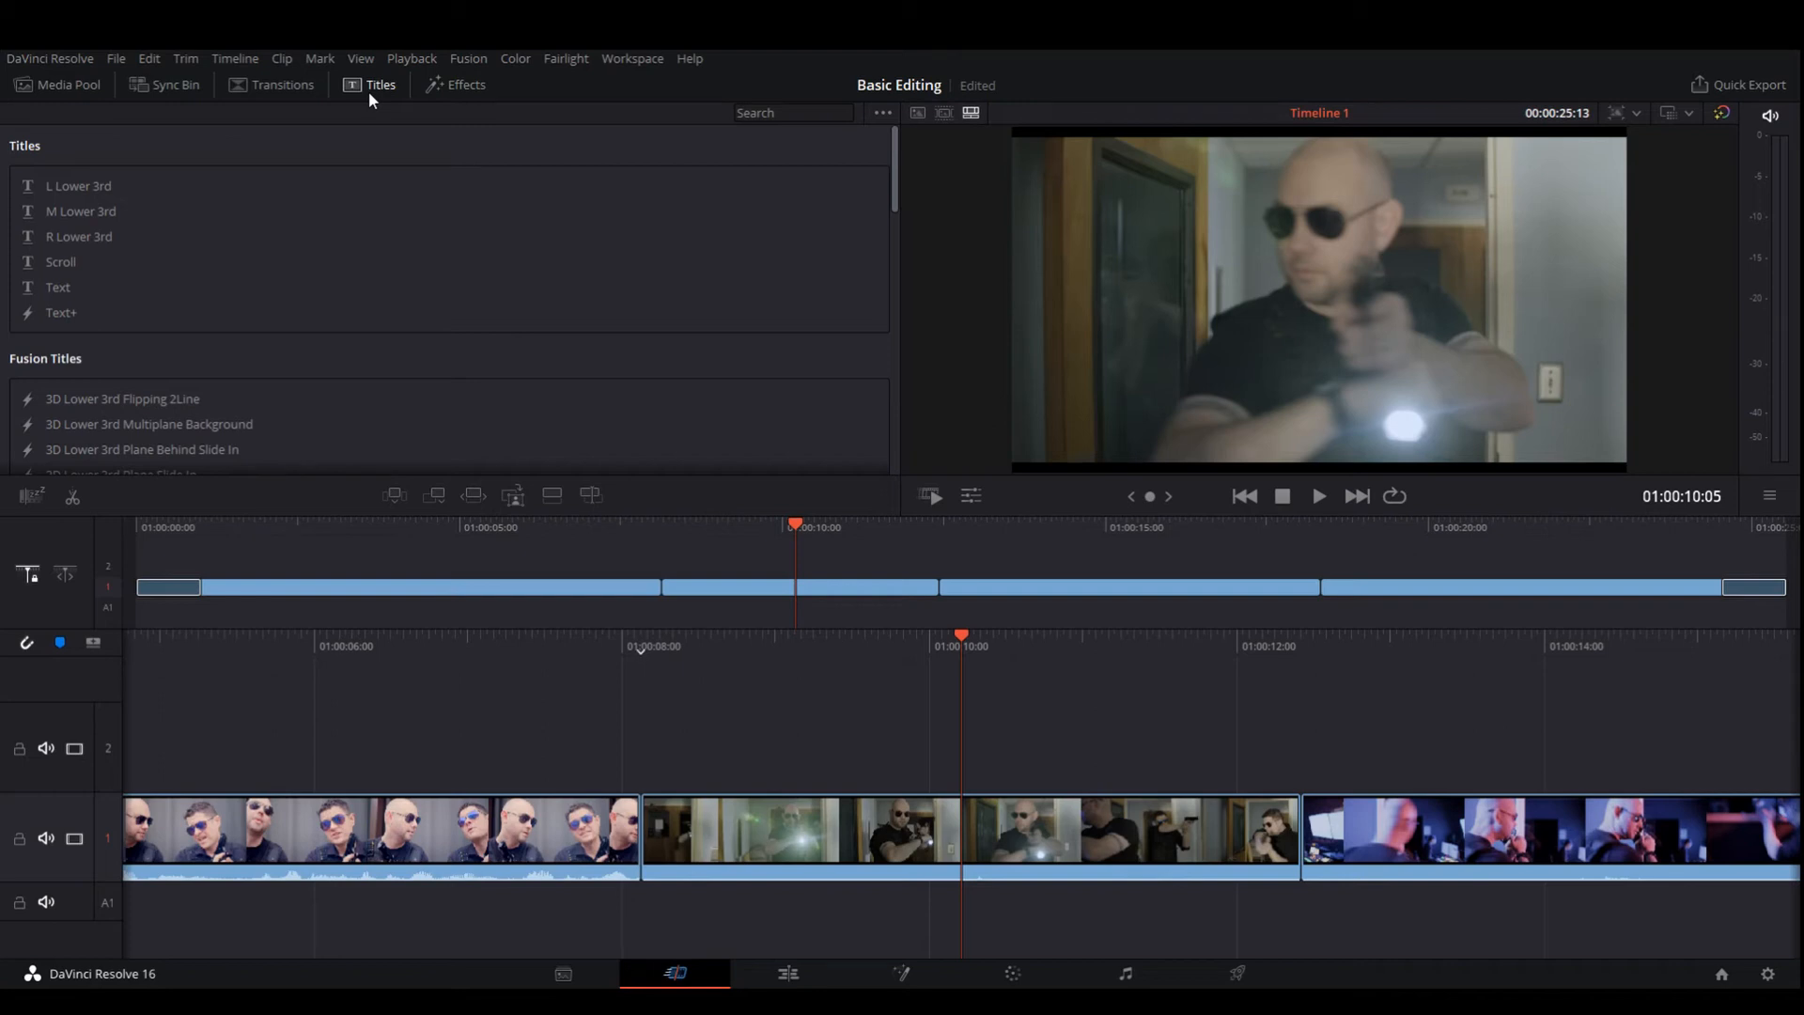
scroll(183, 327, "down", 5)
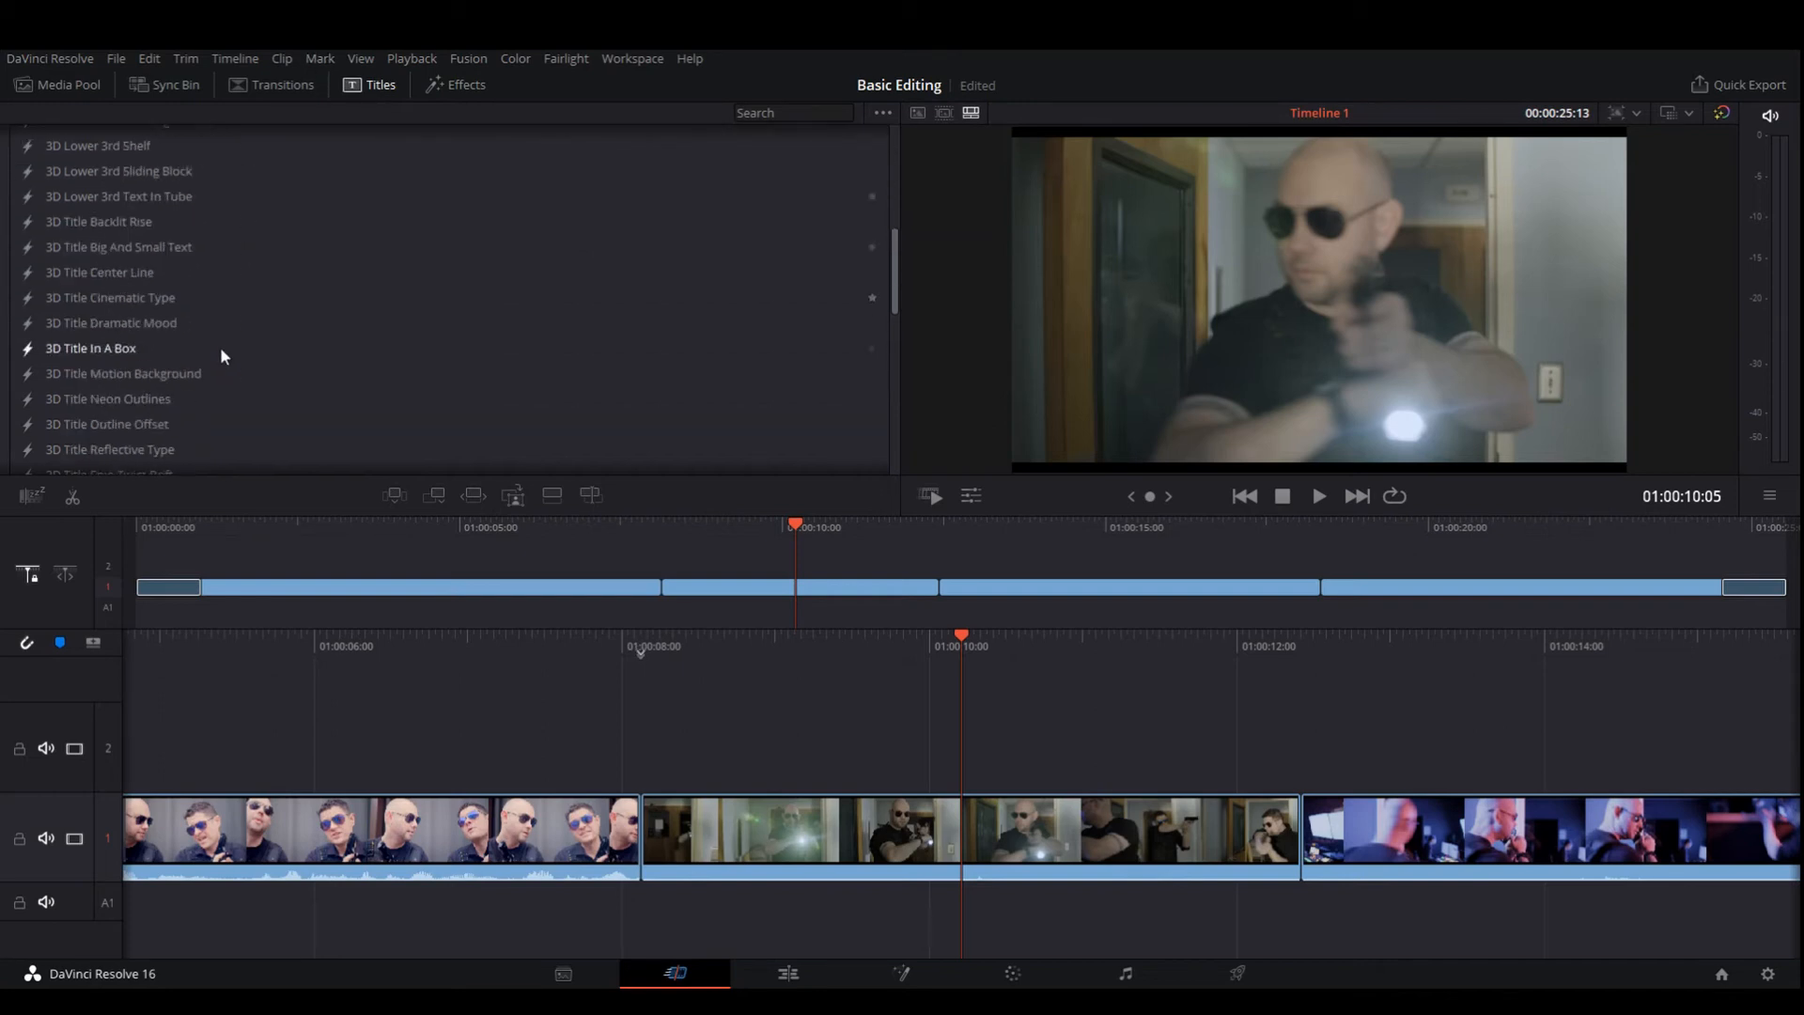
scroll(220, 347, "up", 5)
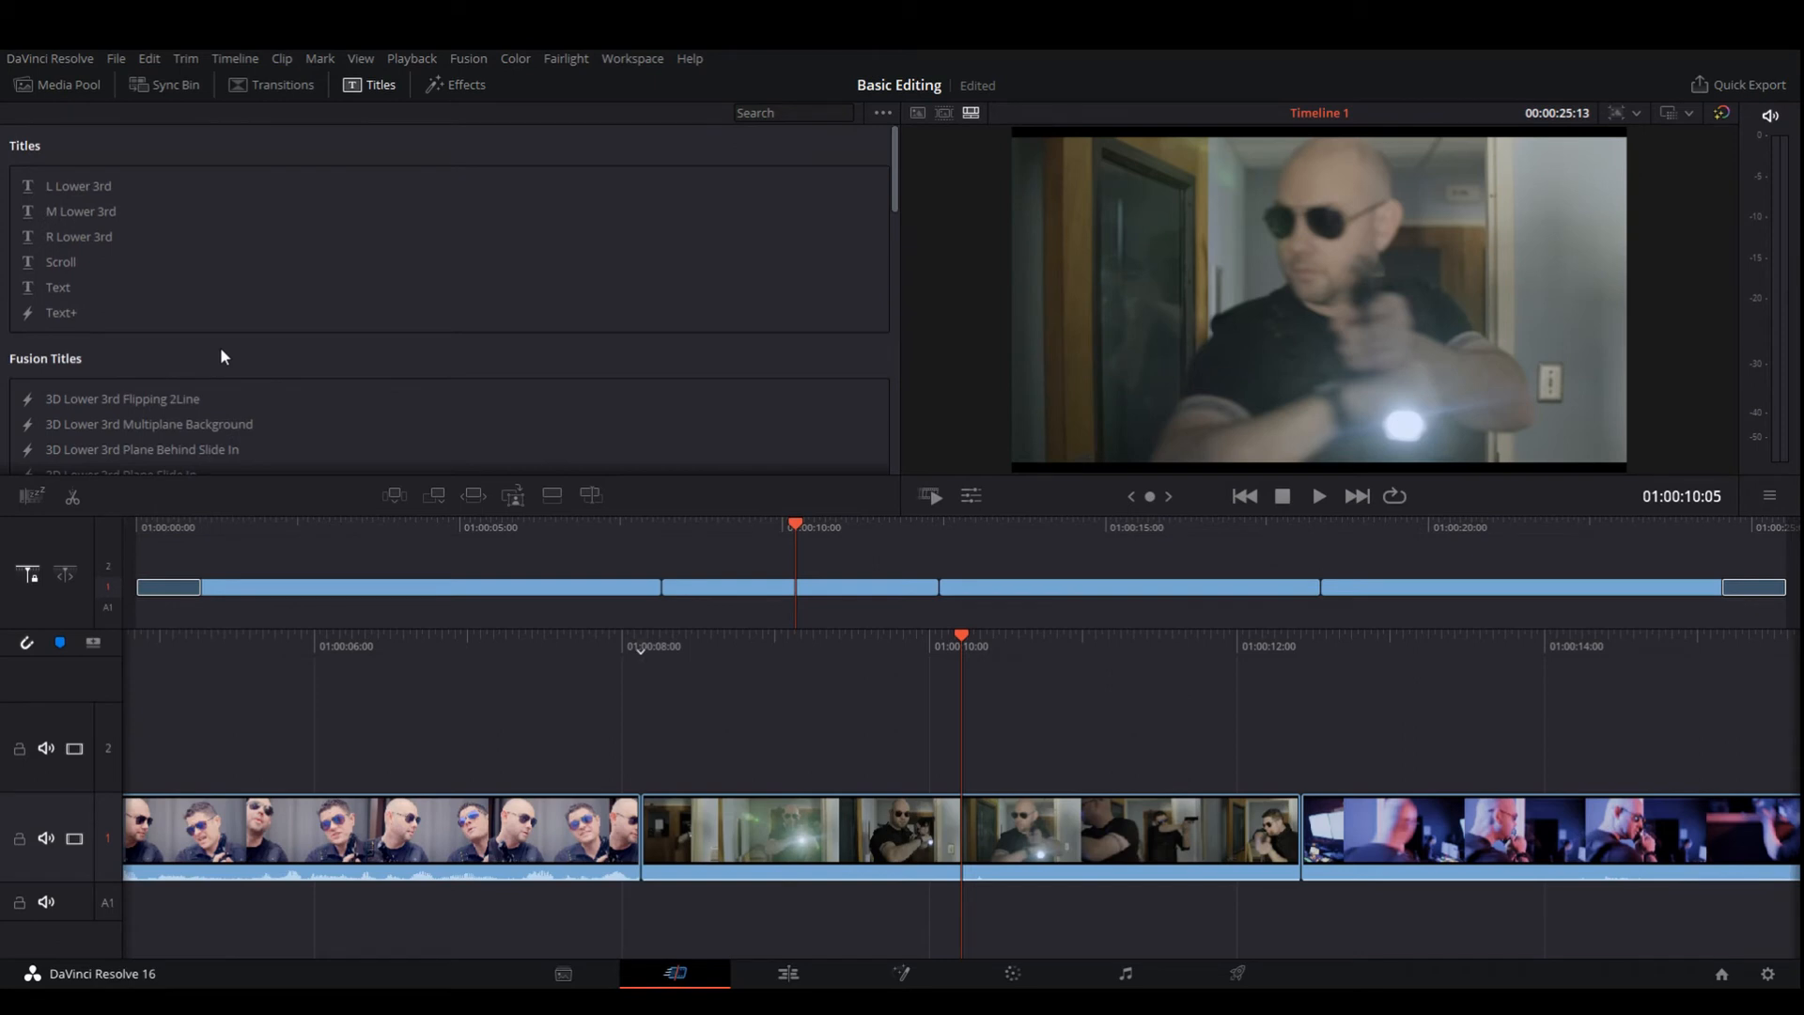
Step: Try placing a Text title on video track 2 over the cut between the first two clips, preview it, and remove it
left_click_drag(62, 285, 475, 734)
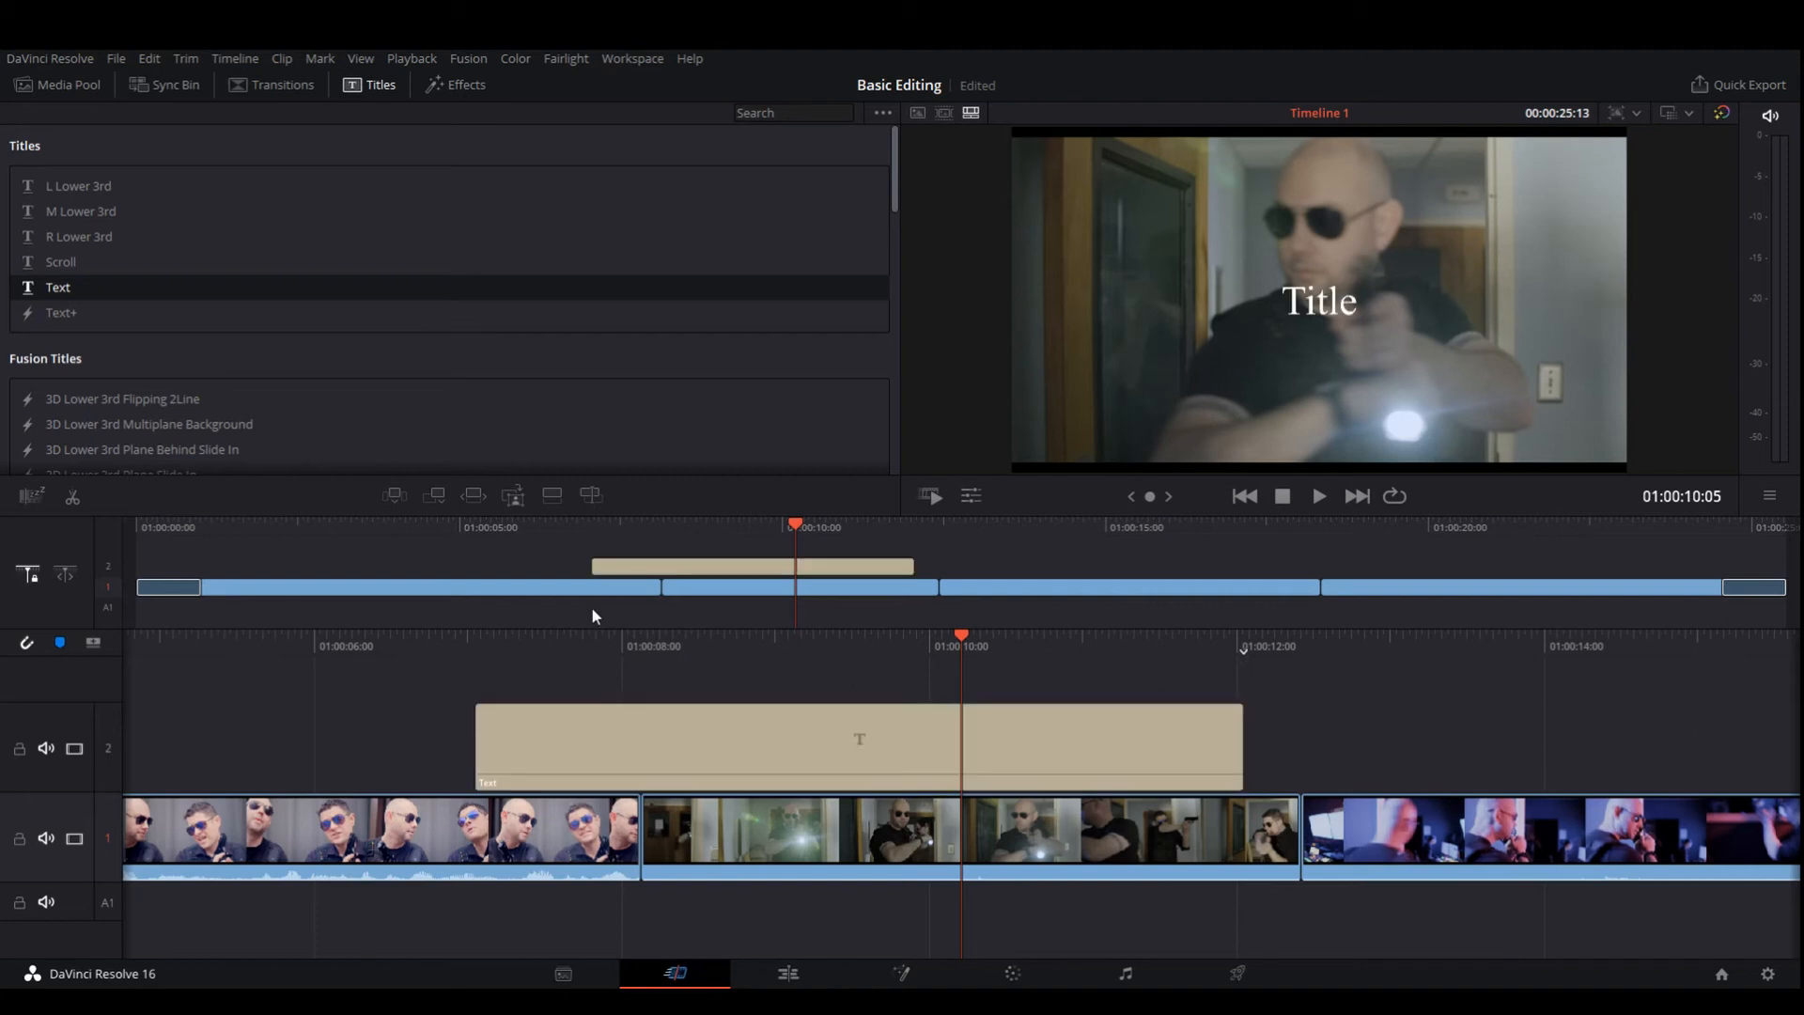
scroll(739, 732, "up", 4)
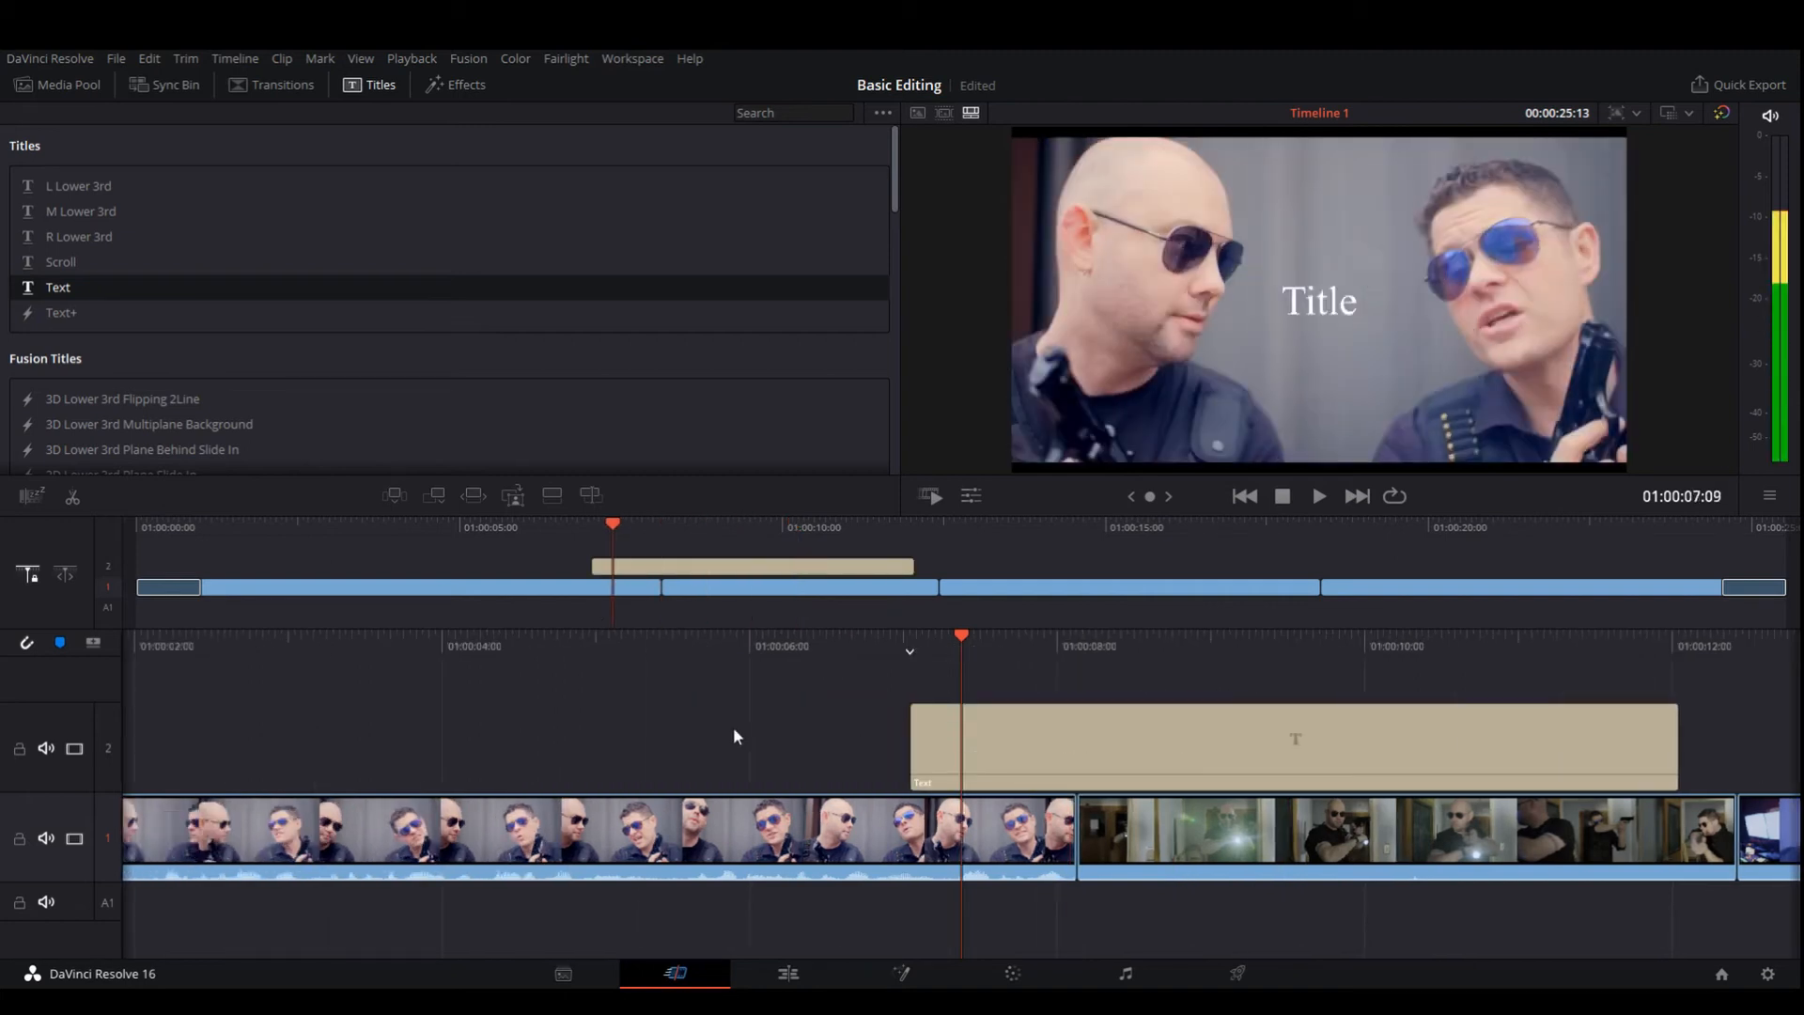
scroll(734, 728, "down", 2)
left_click(884, 735)
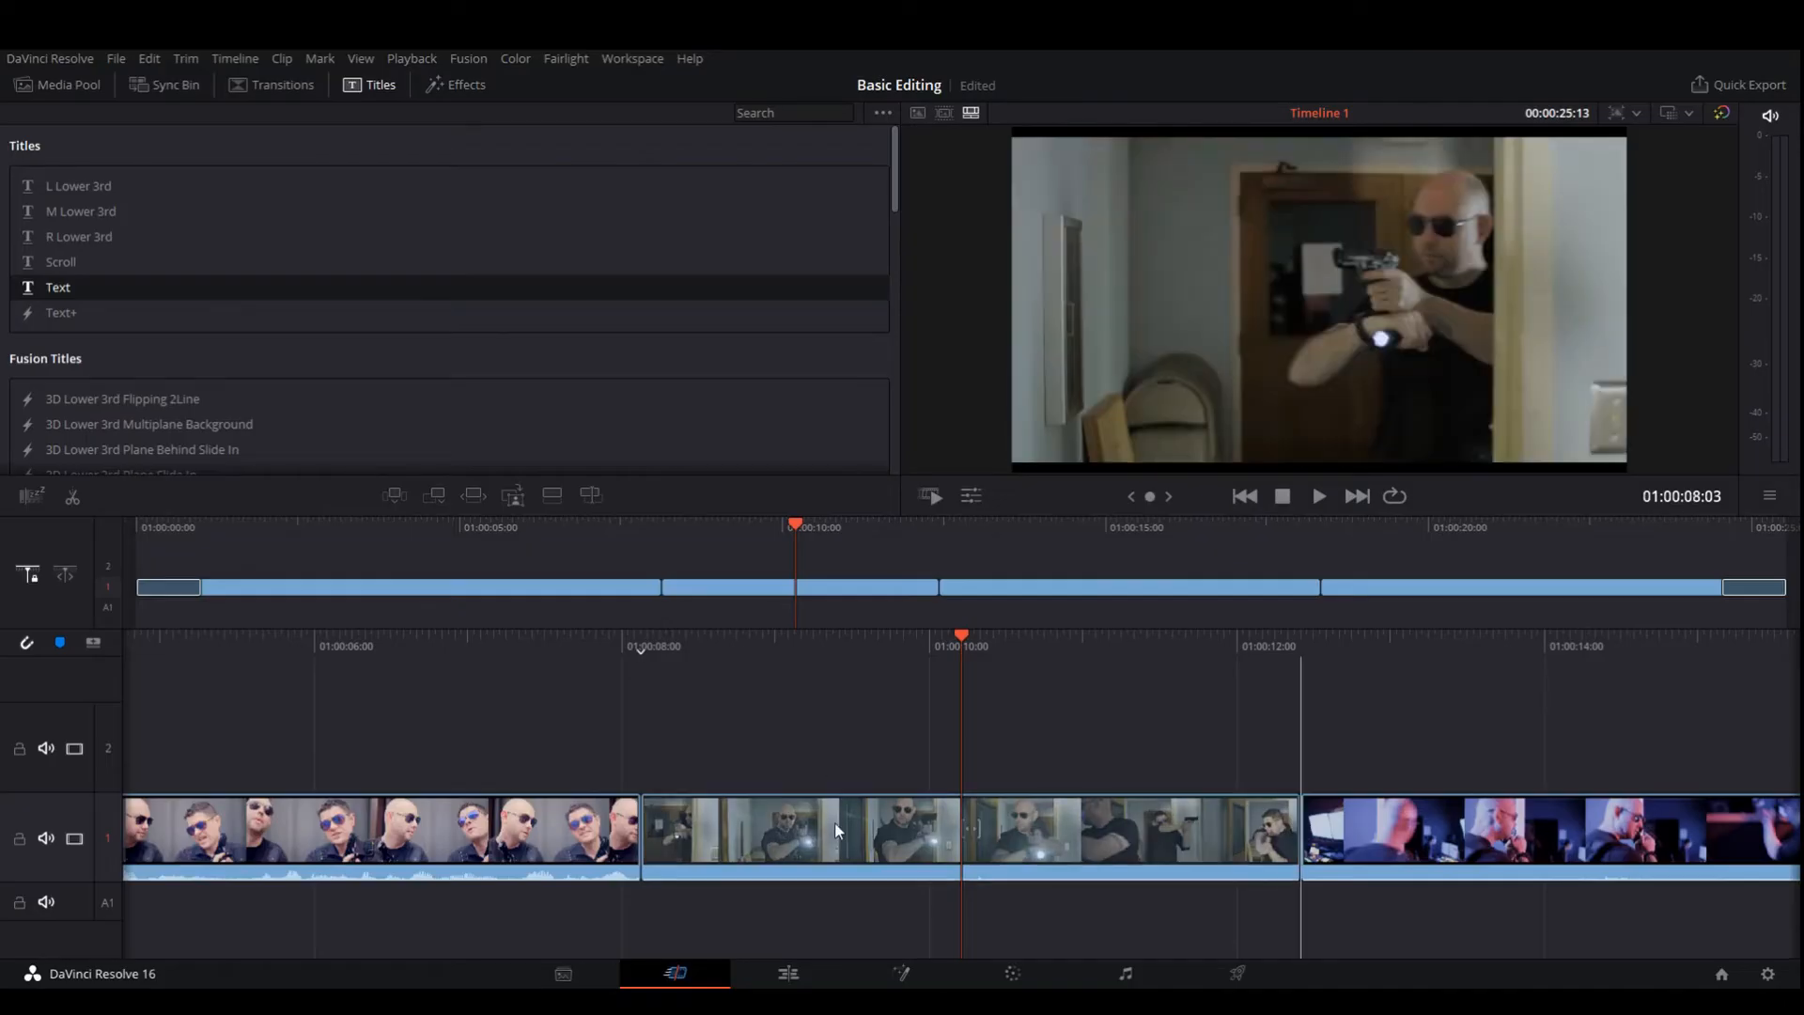
Step: Try moving the second clip up to track 2 with a trimmed Text title beneath it on track 1, and undo all these changes
left_click_drag(835, 823, 830, 787)
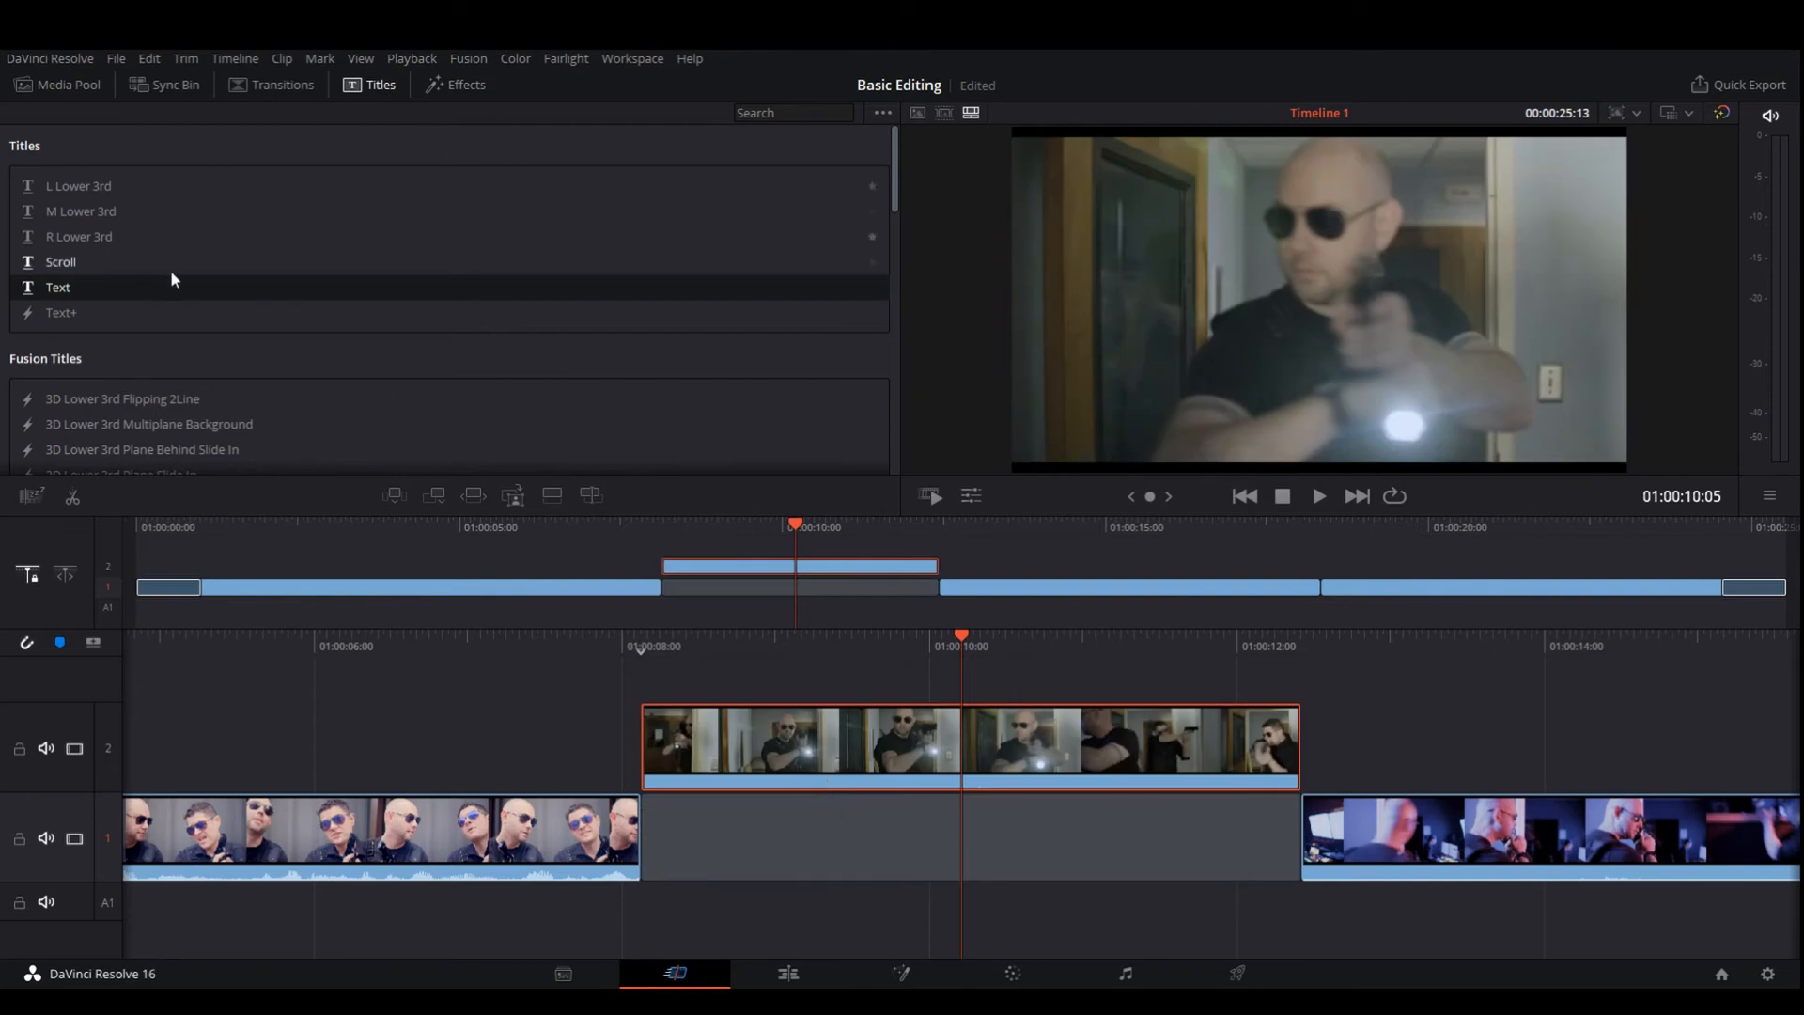
left_click_drag(71, 287, 692, 824)
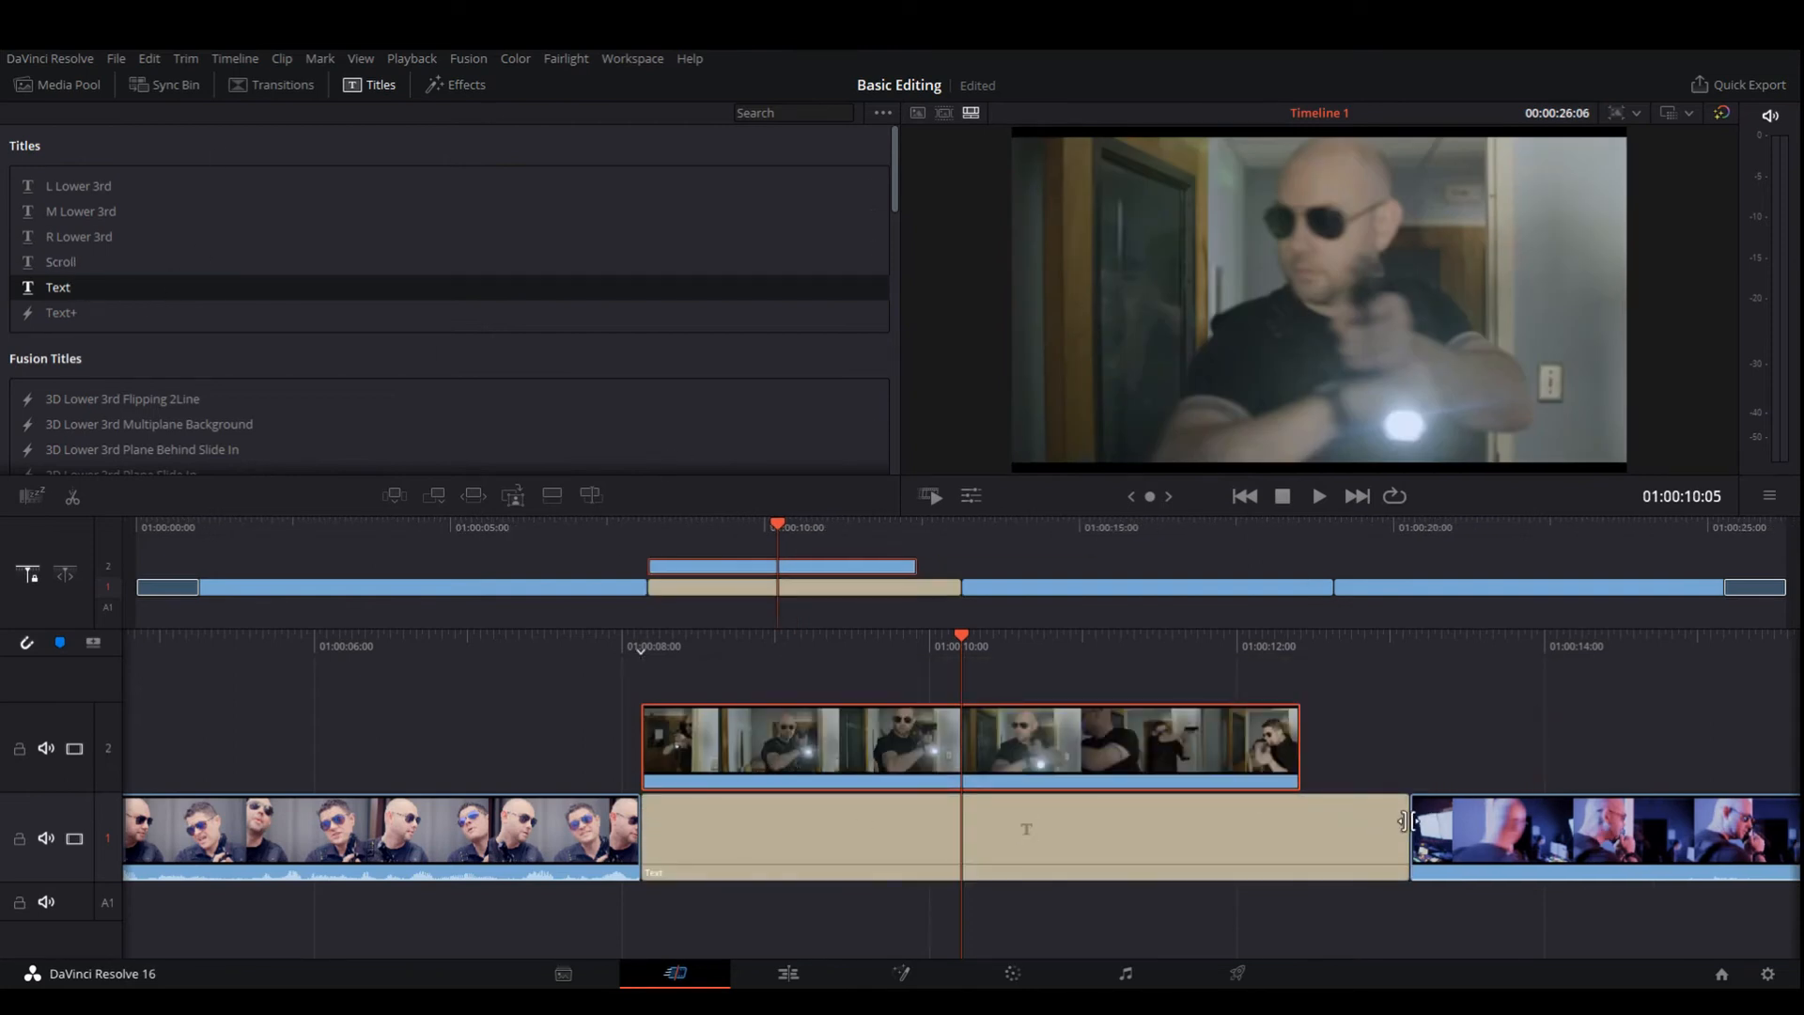
left_click_drag(1407, 821, 1300, 820)
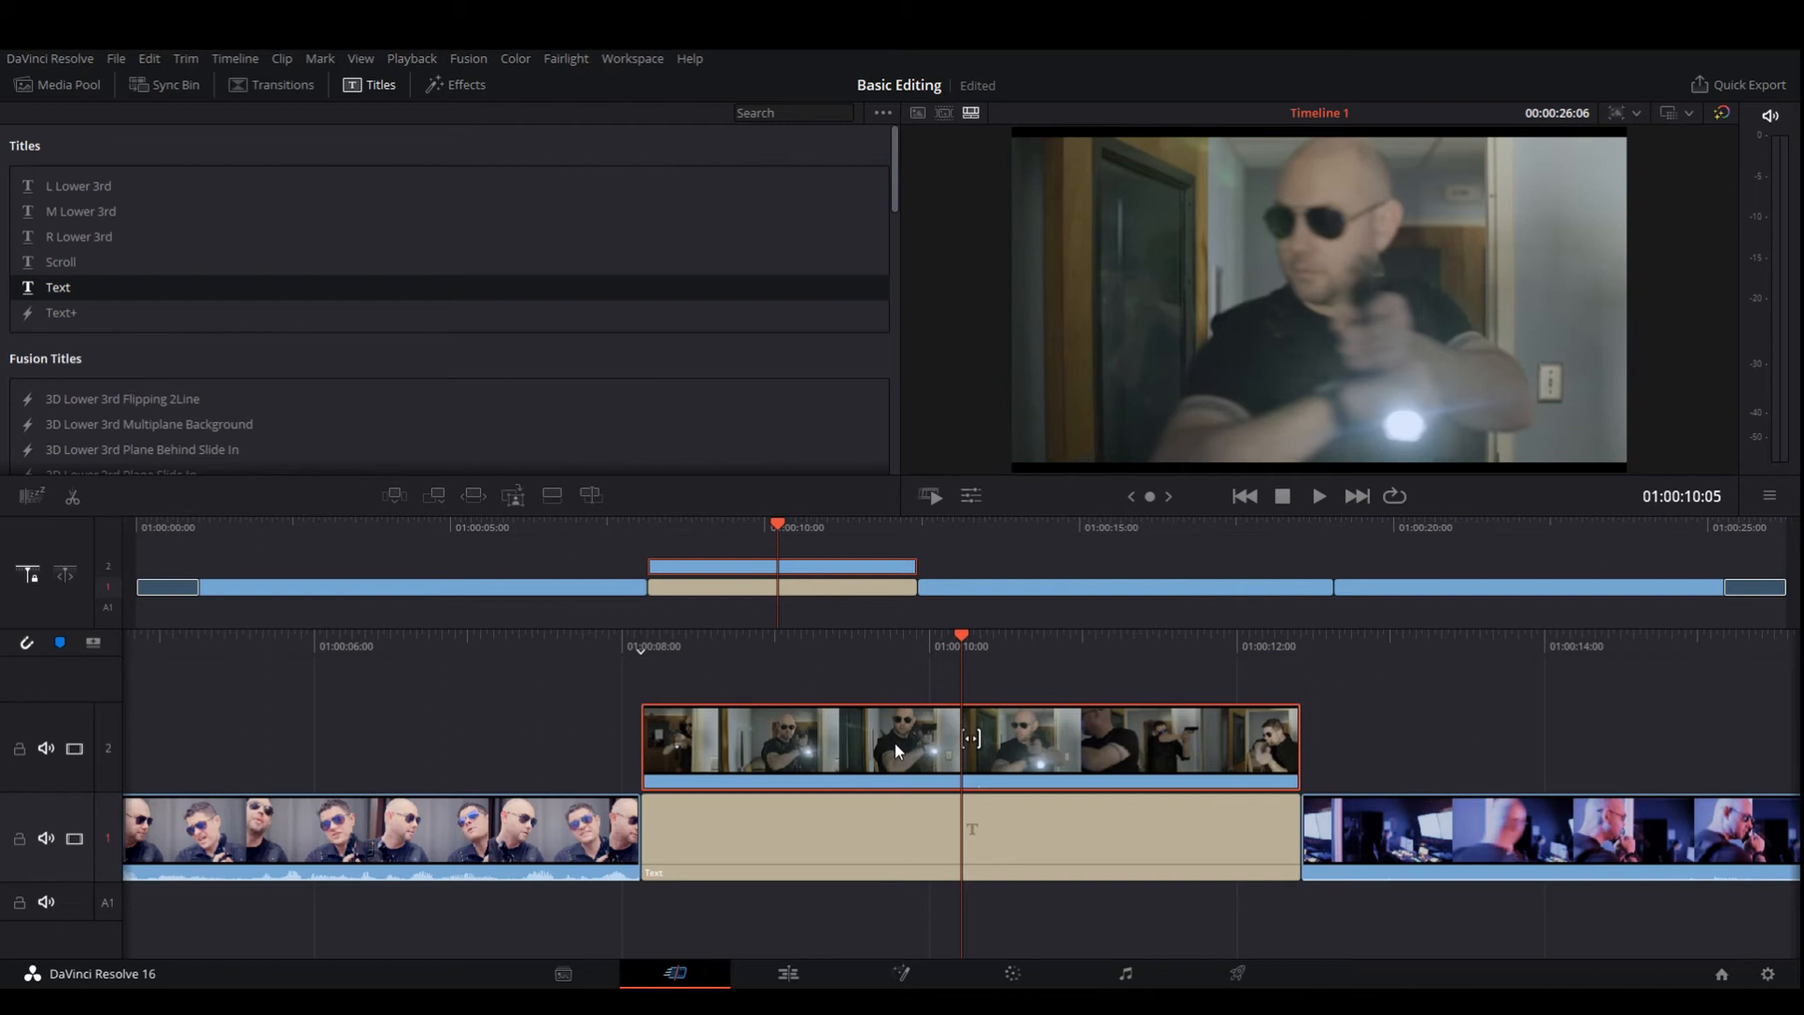
left_click(889, 841)
key("ctrl+z")
key("ctrl+z")
key("ctrl+z")
key("ctrl+z")
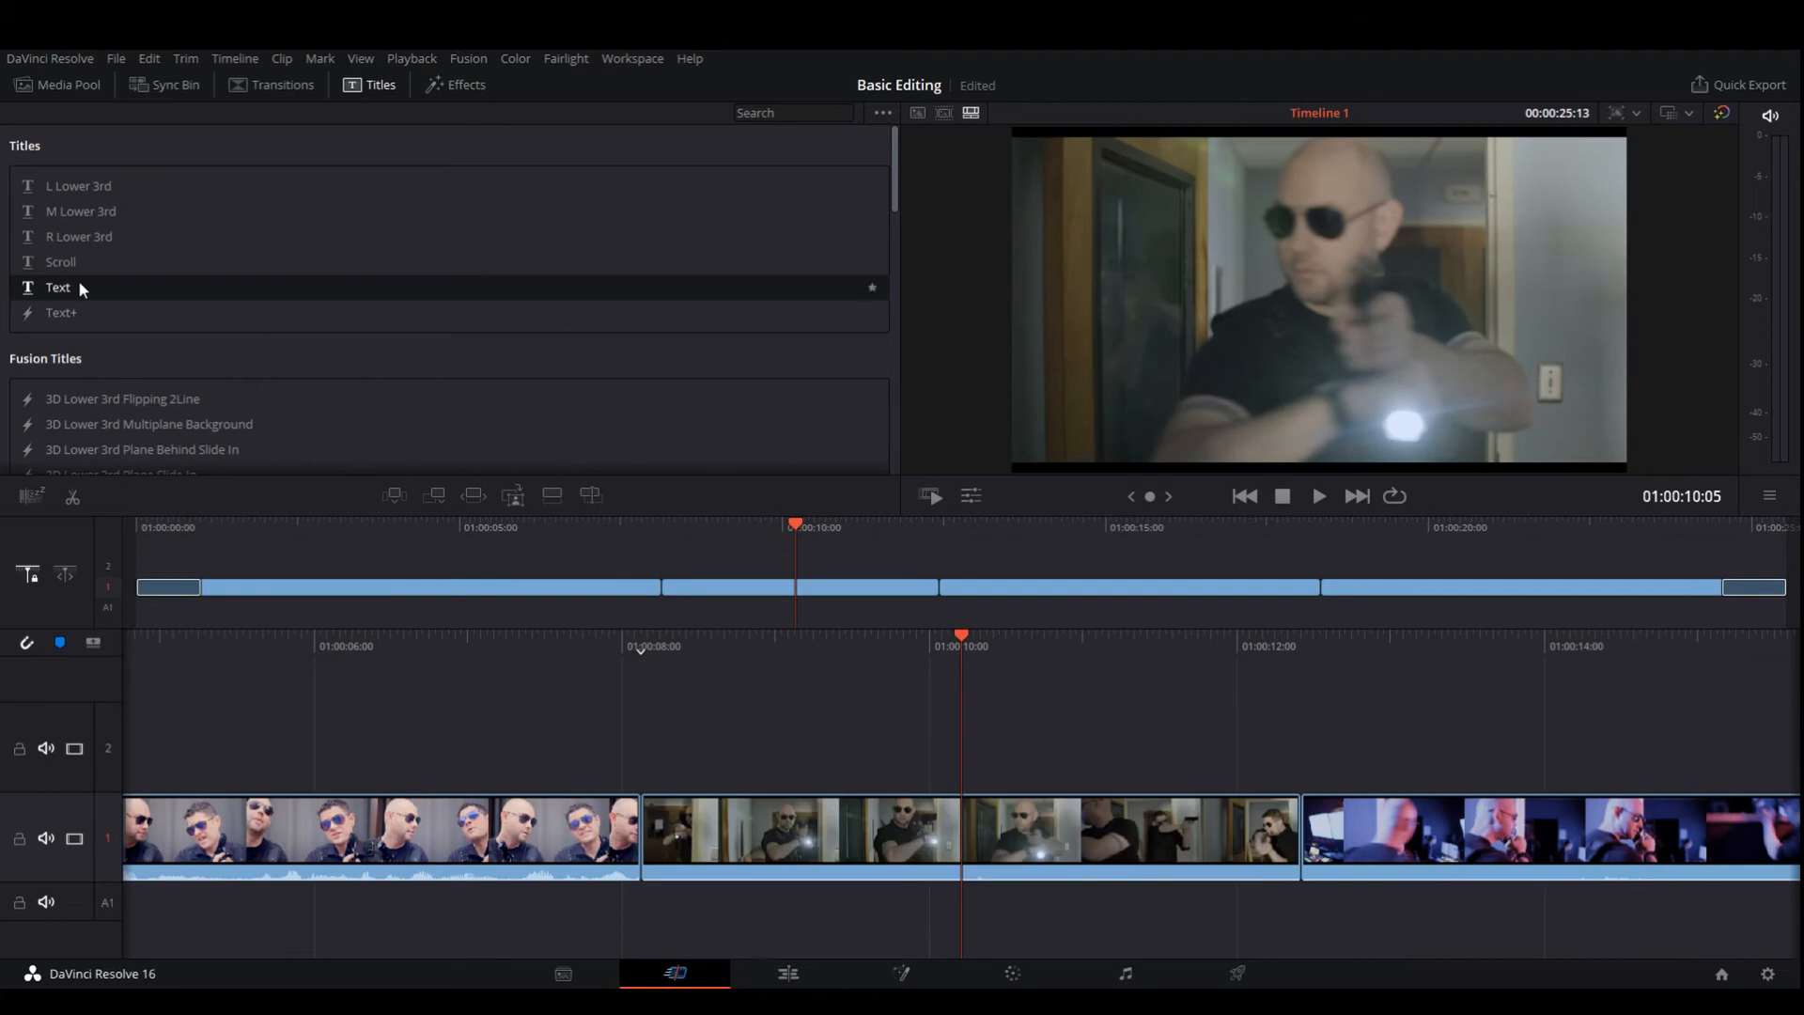
Step: Add a Text title on video track 2 above the second clip and slide it earlier so both end together
left_click_drag(75, 287, 642, 770)
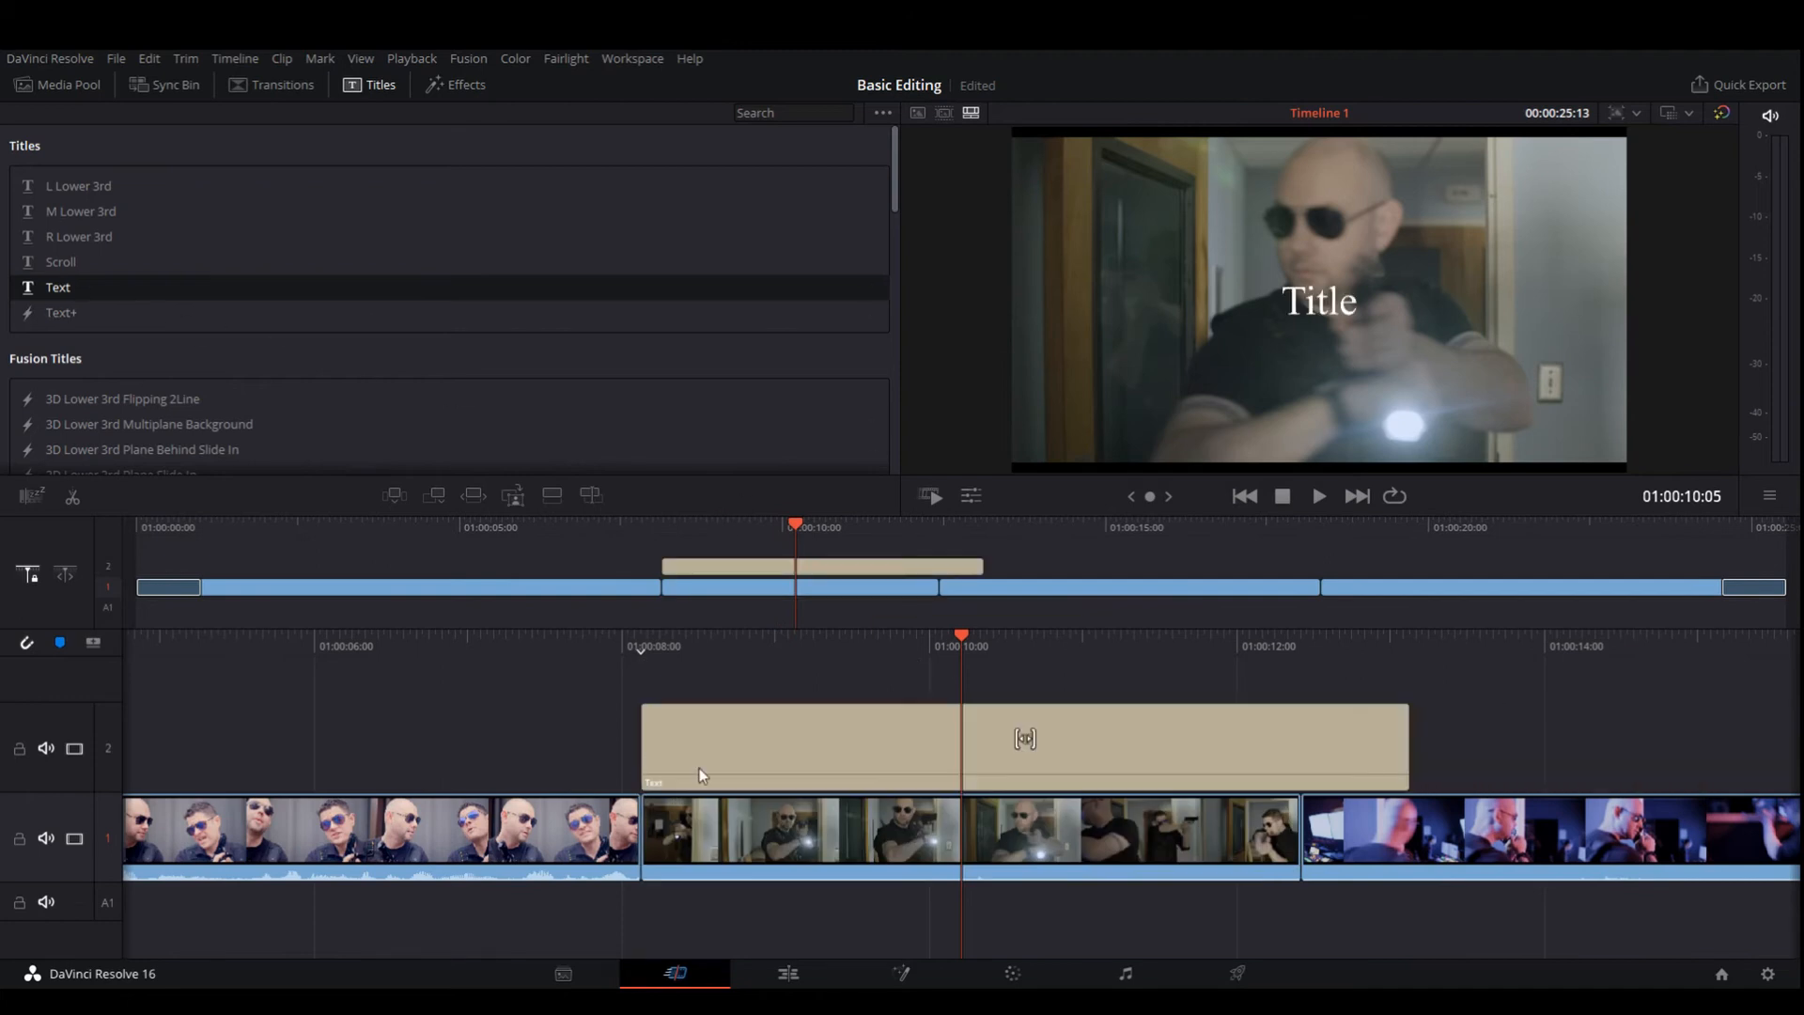
key("space")
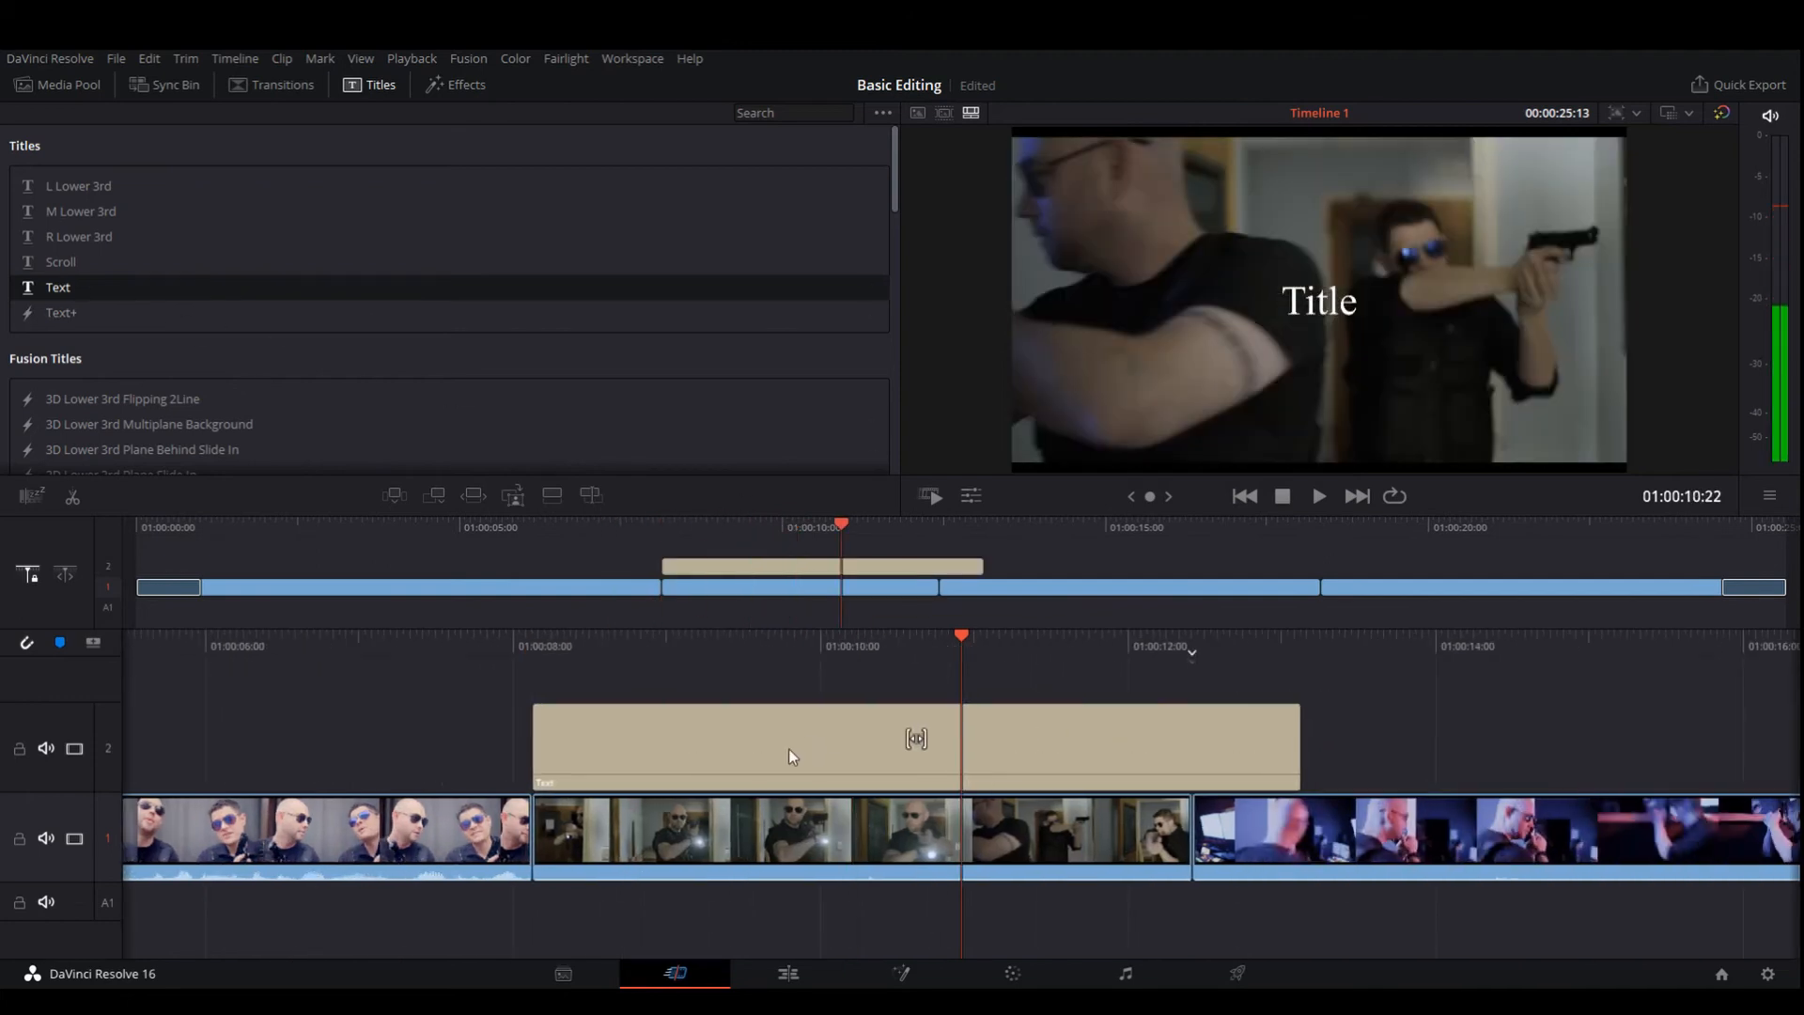
left_click_drag(788, 748, 677, 742)
scroll(888, 755, "up", 10)
scroll(889, 755, "down", 5)
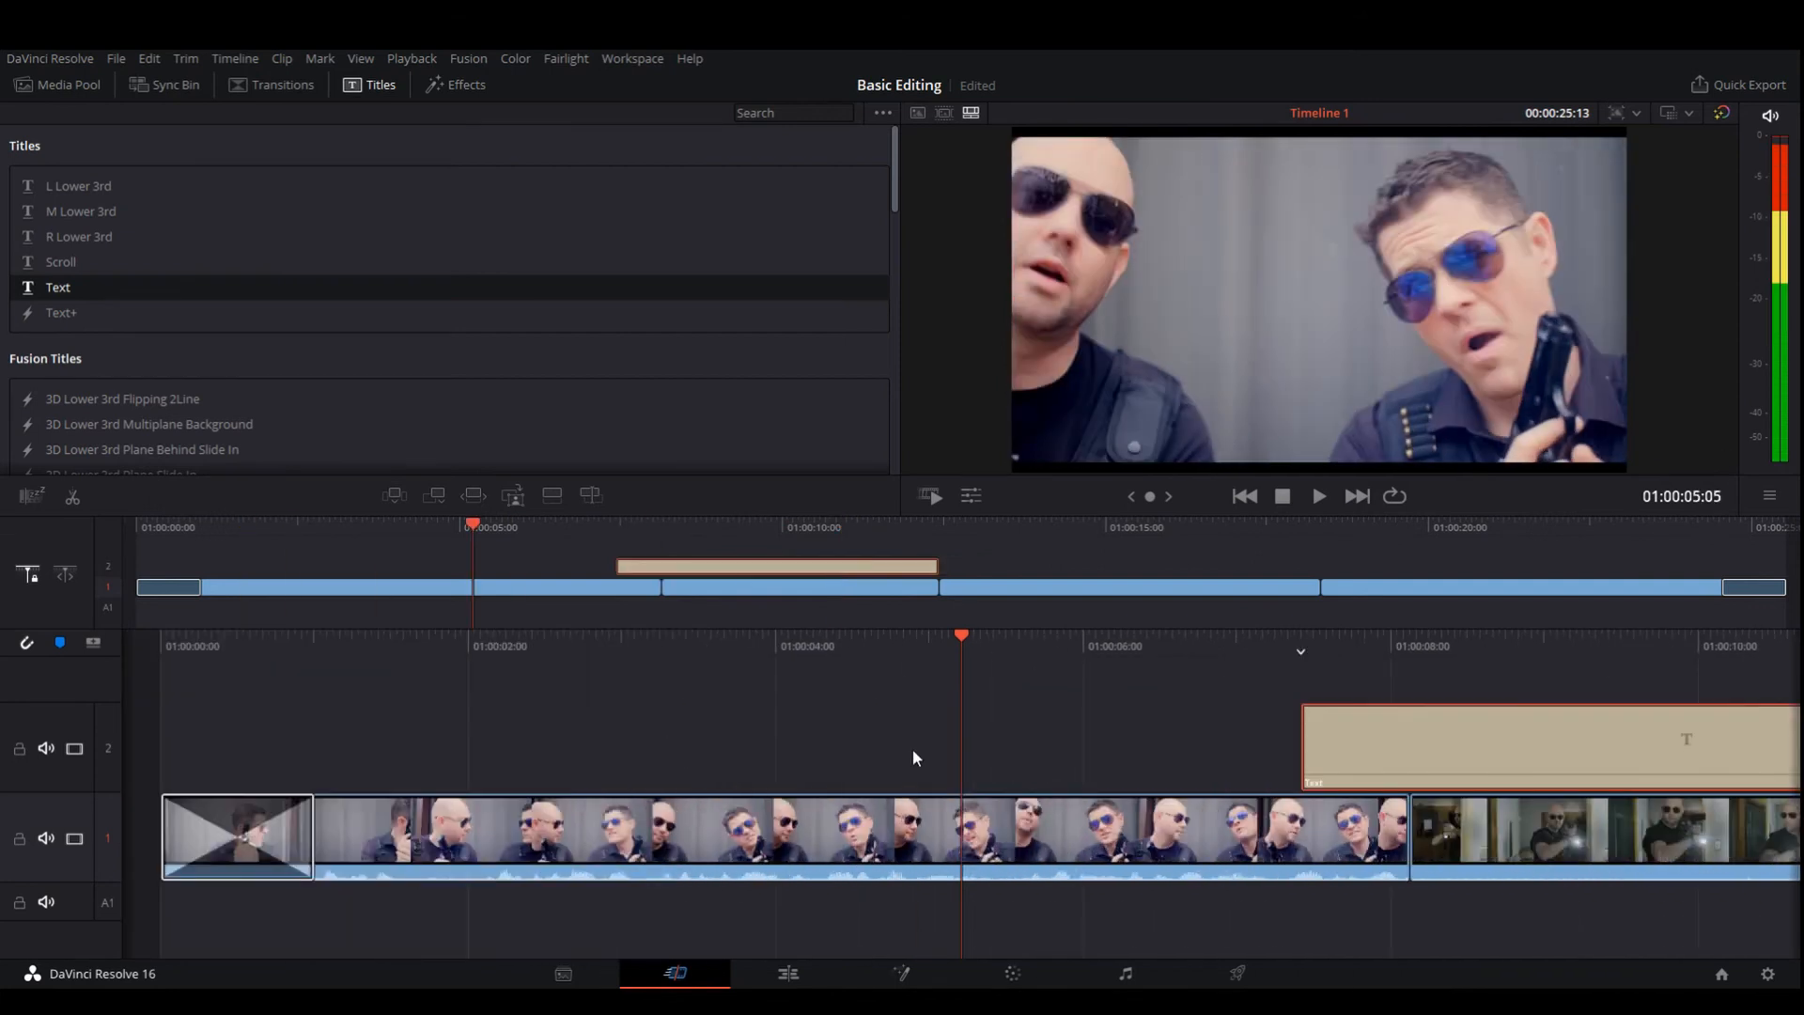
Step: Move the Text title over the first clip so that it starts at about two seconds, and play it back
left_click_drag(1435, 757, 639, 724)
key("space")
scroll(430, 728, "up", 5)
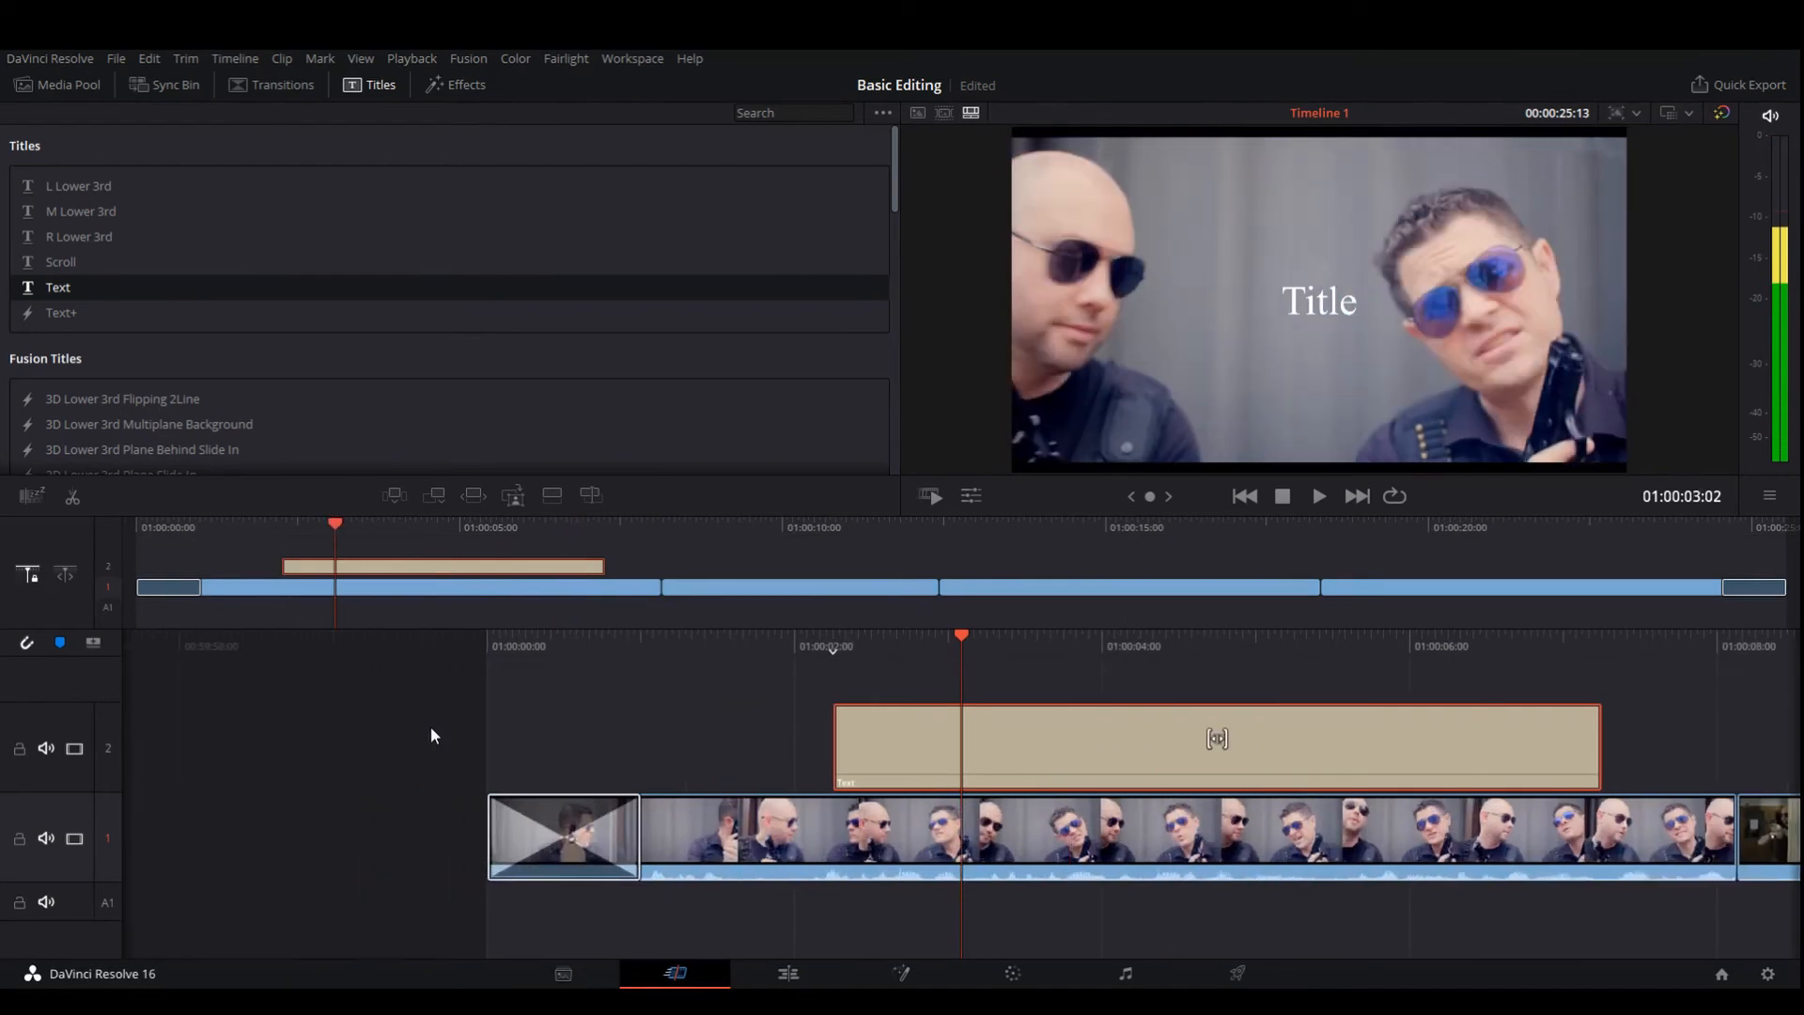
scroll(431, 727, "down", 1)
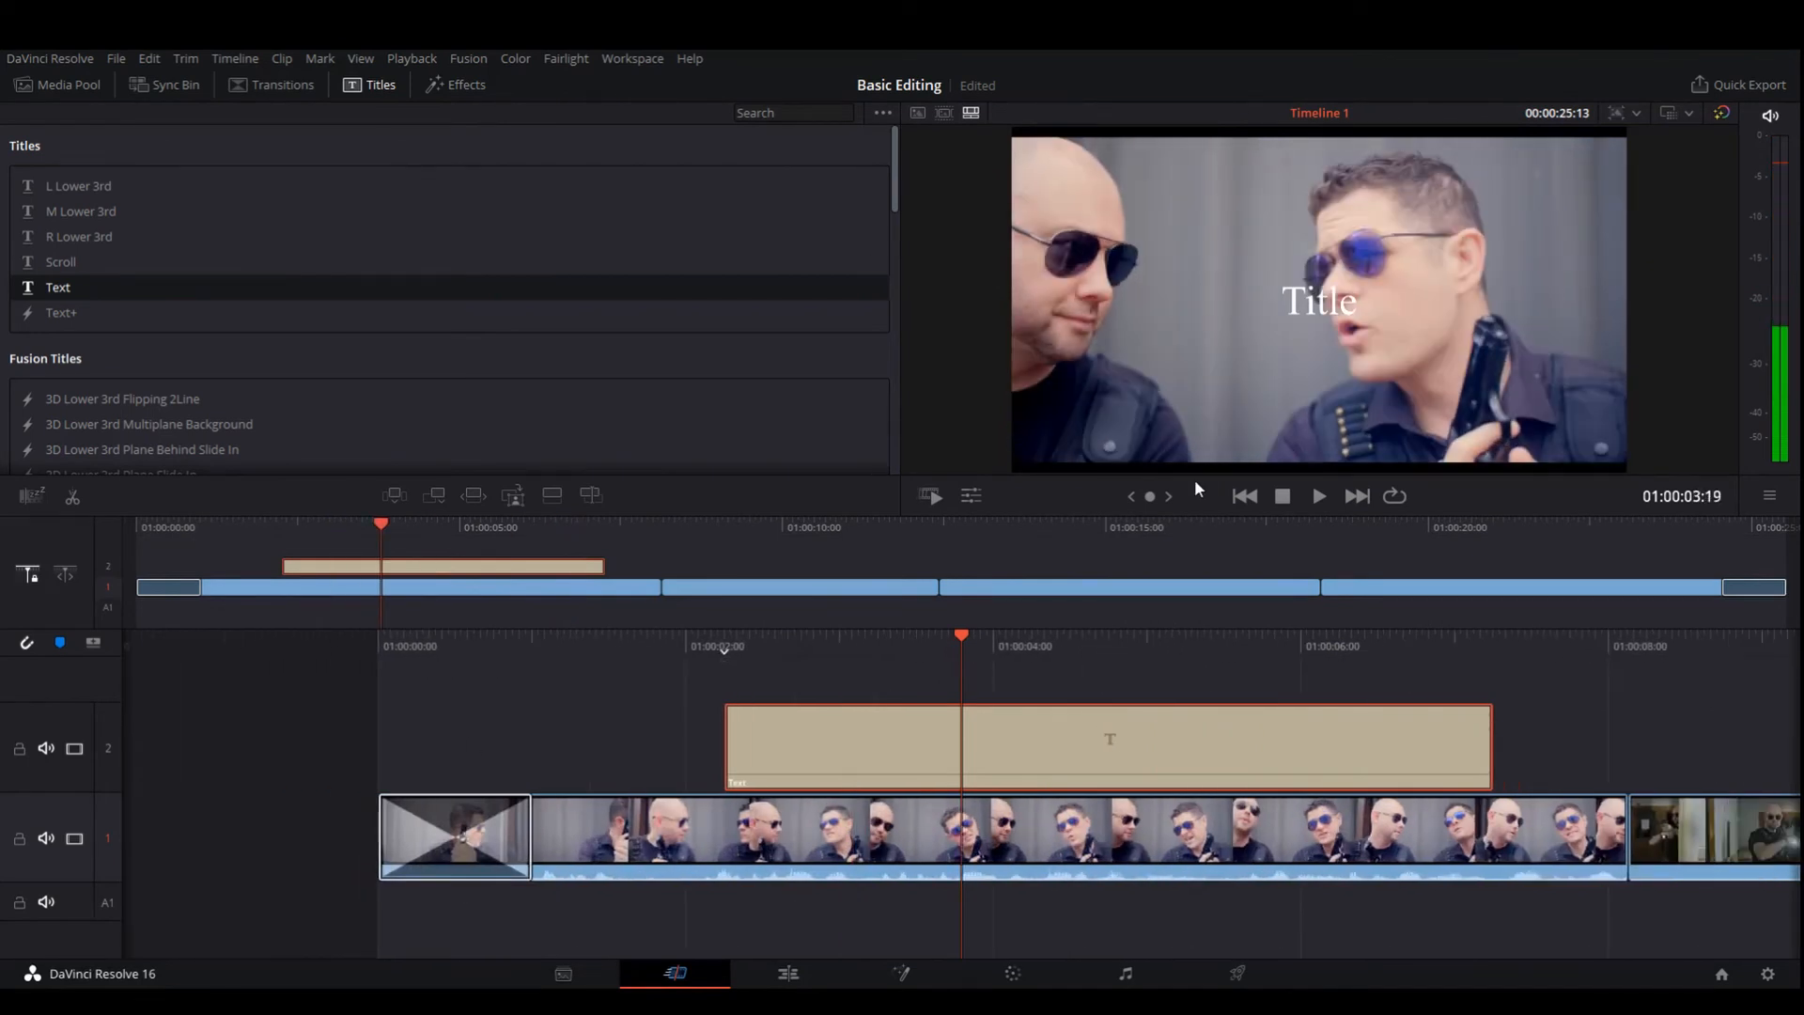
Step: Add a Cross Dissolve to the start and end of the Text title and play back its fades
left_click(282, 85)
left_click_drag(66, 232, 736, 766)
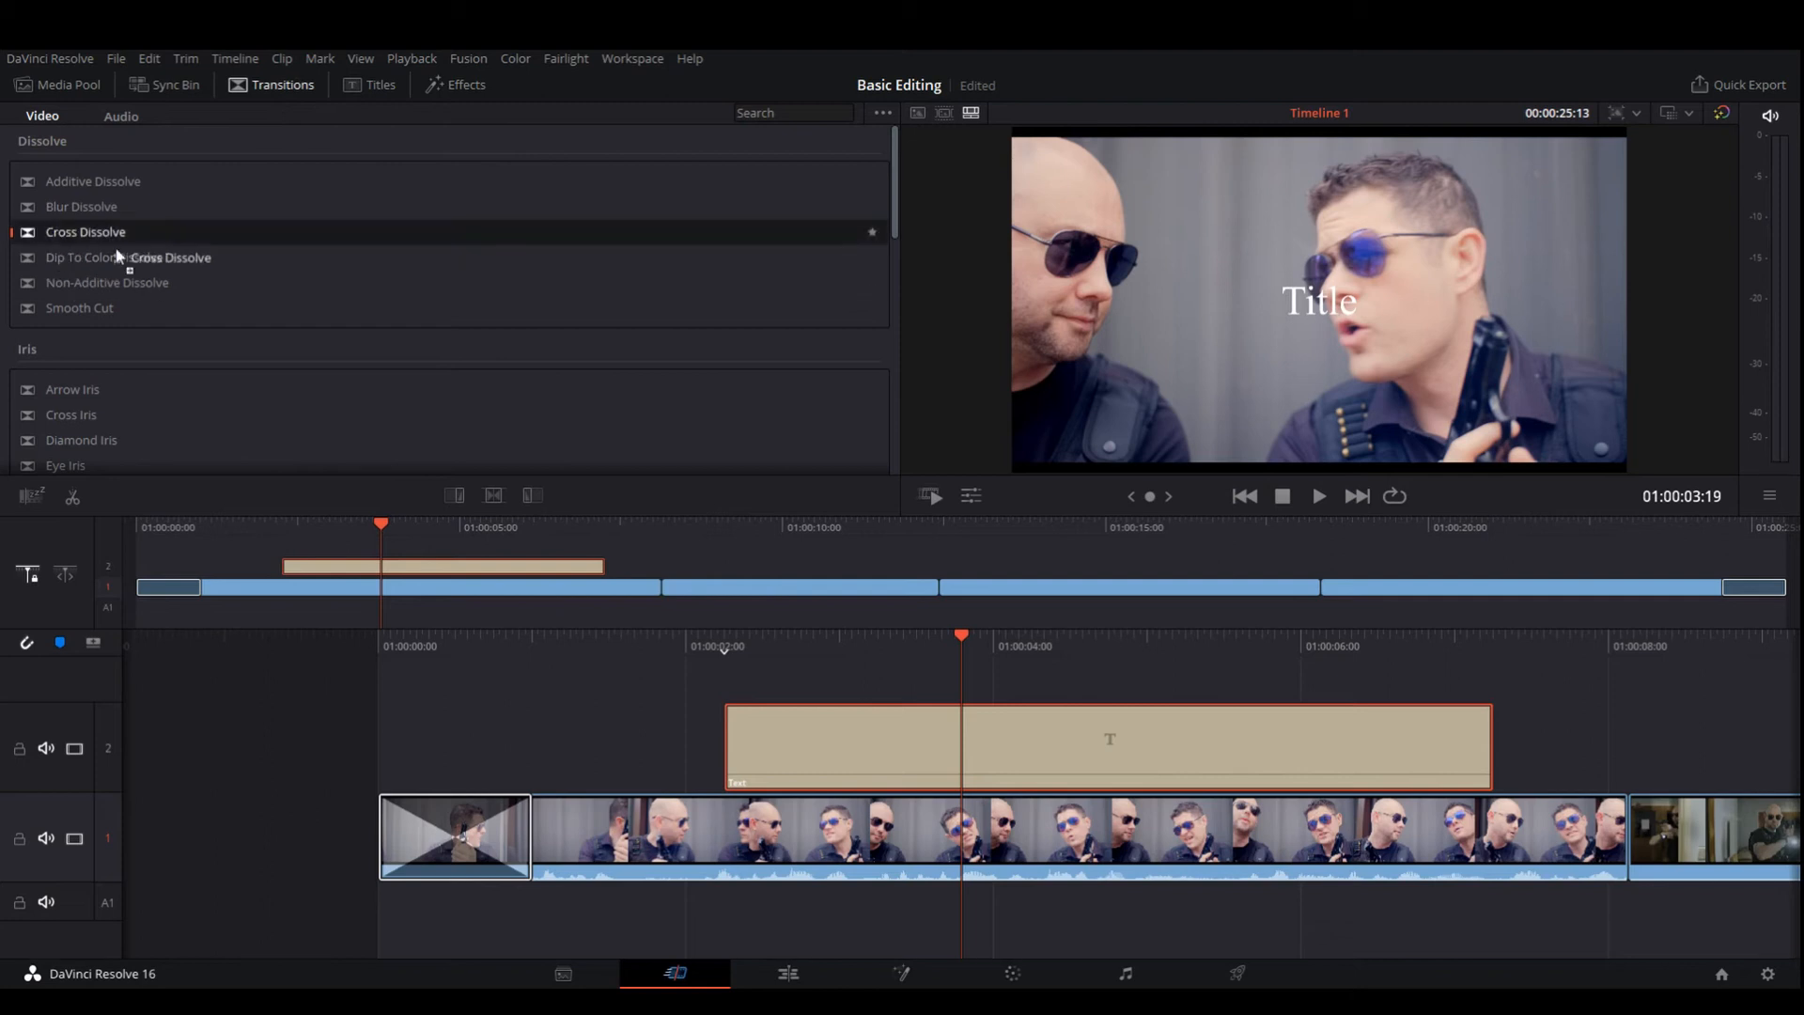
left_click_drag(120, 230, 1490, 750)
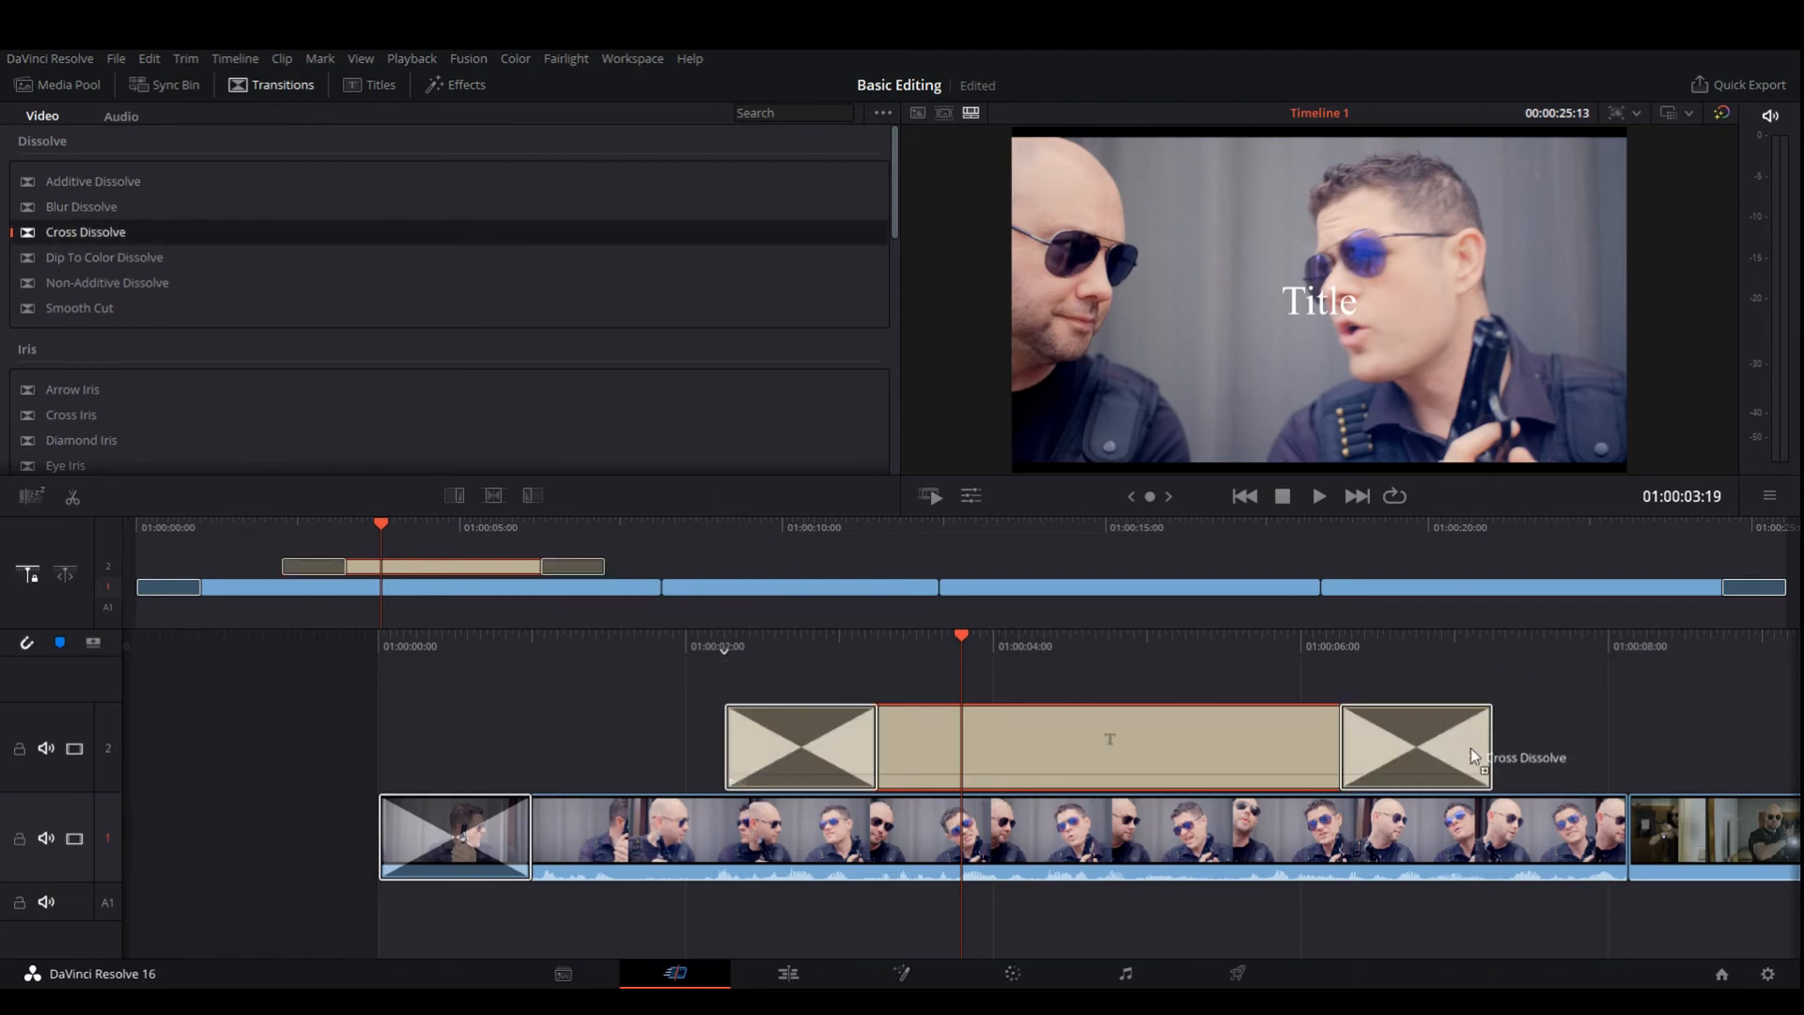
left_click_drag(789, 692, 1081, 639)
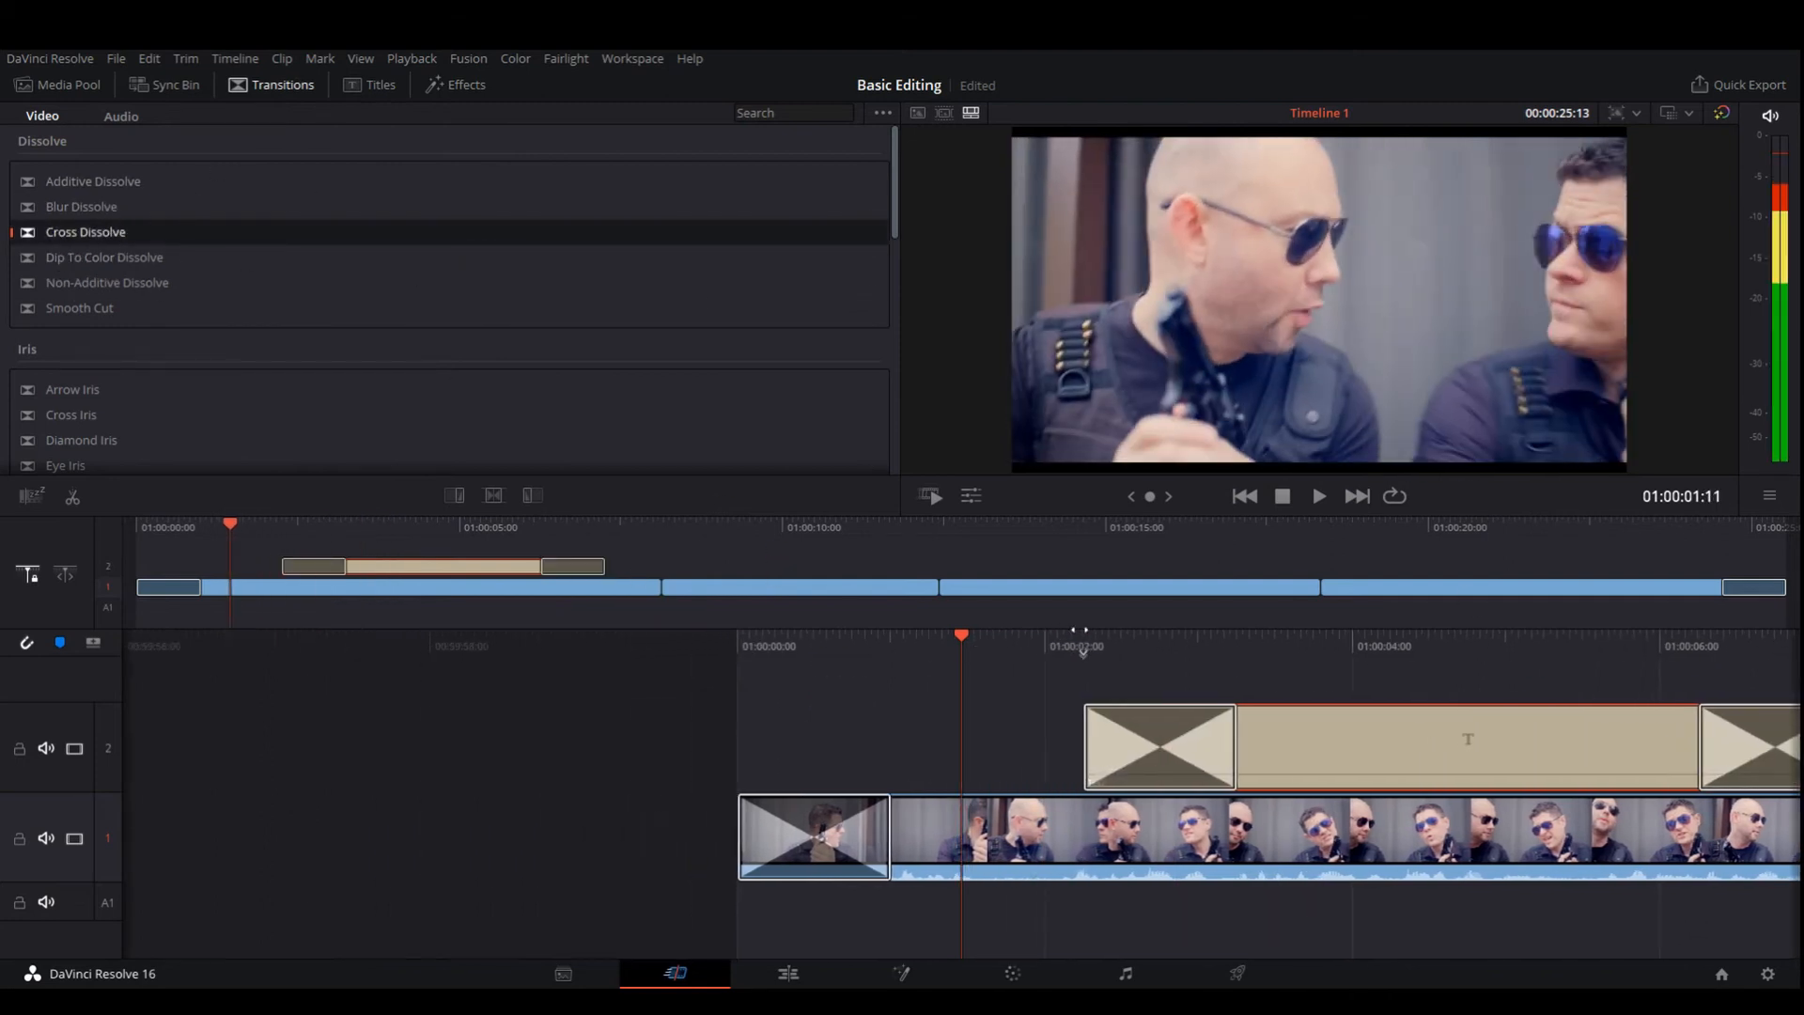
key("space")
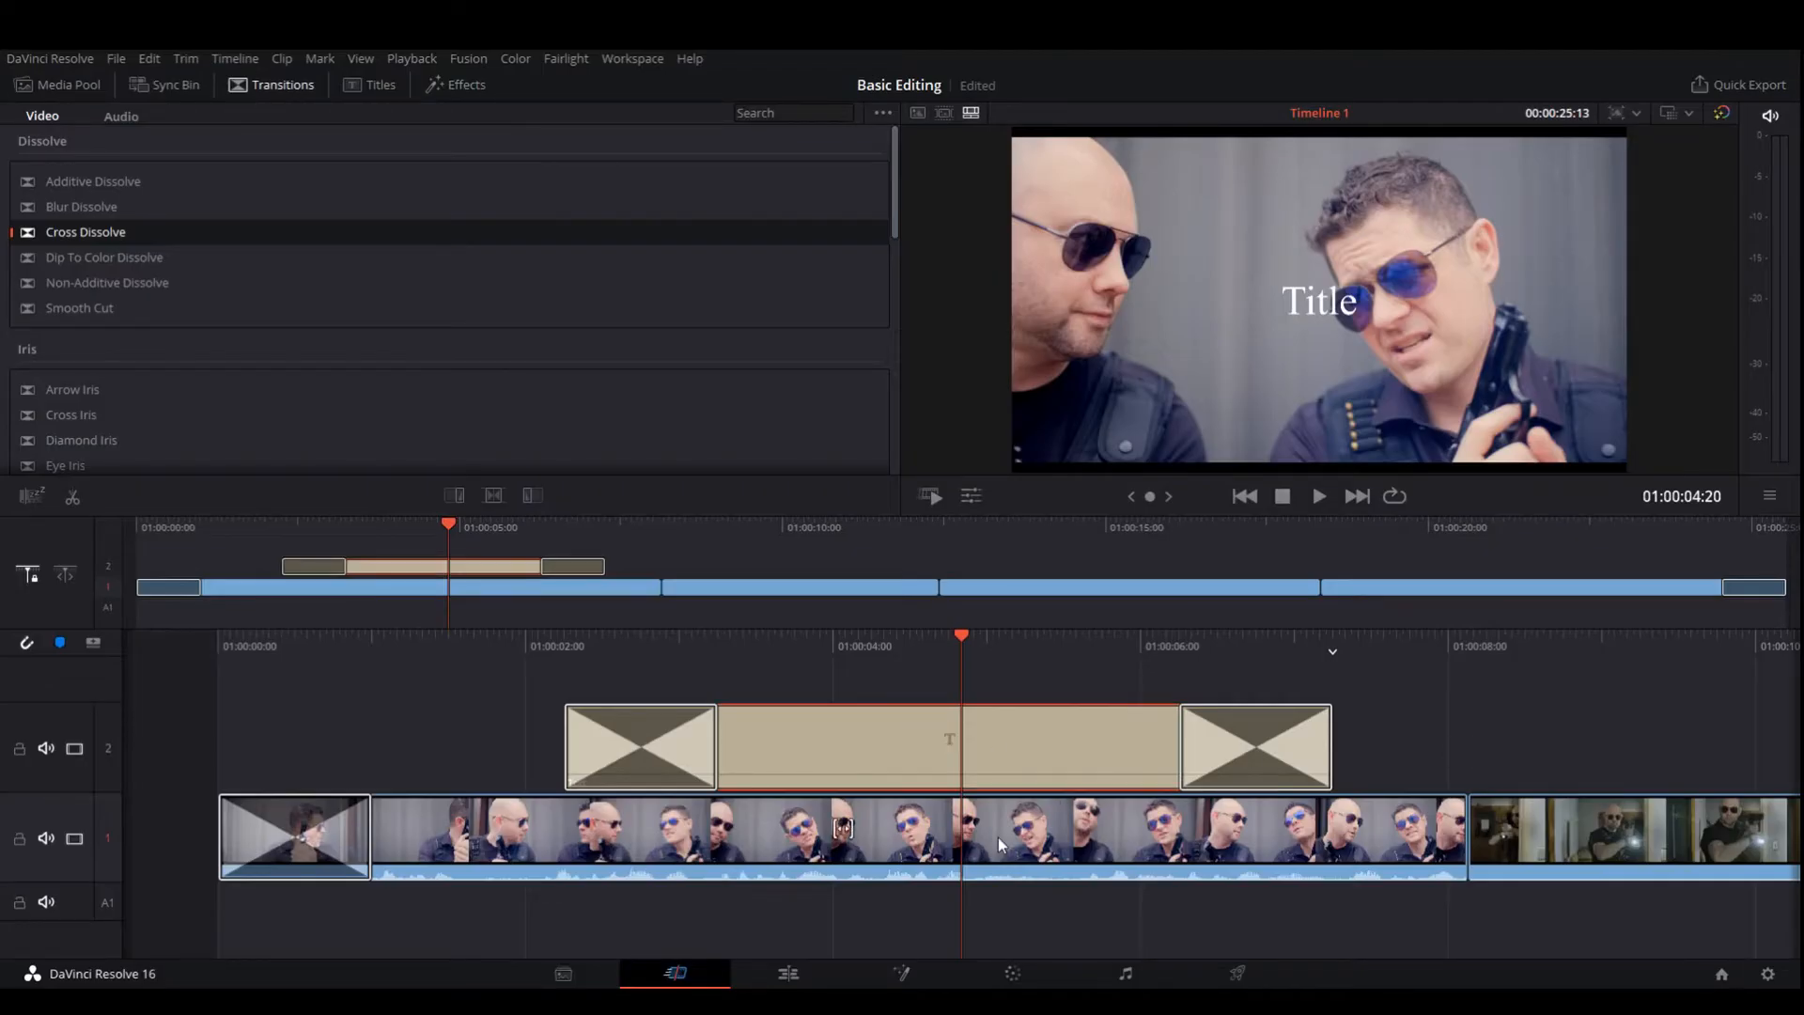
Step: Try scaling, moving and rotating the title in the viewer with the Transform tool, and reset the transform
left_click(995, 765)
left_click(977, 496)
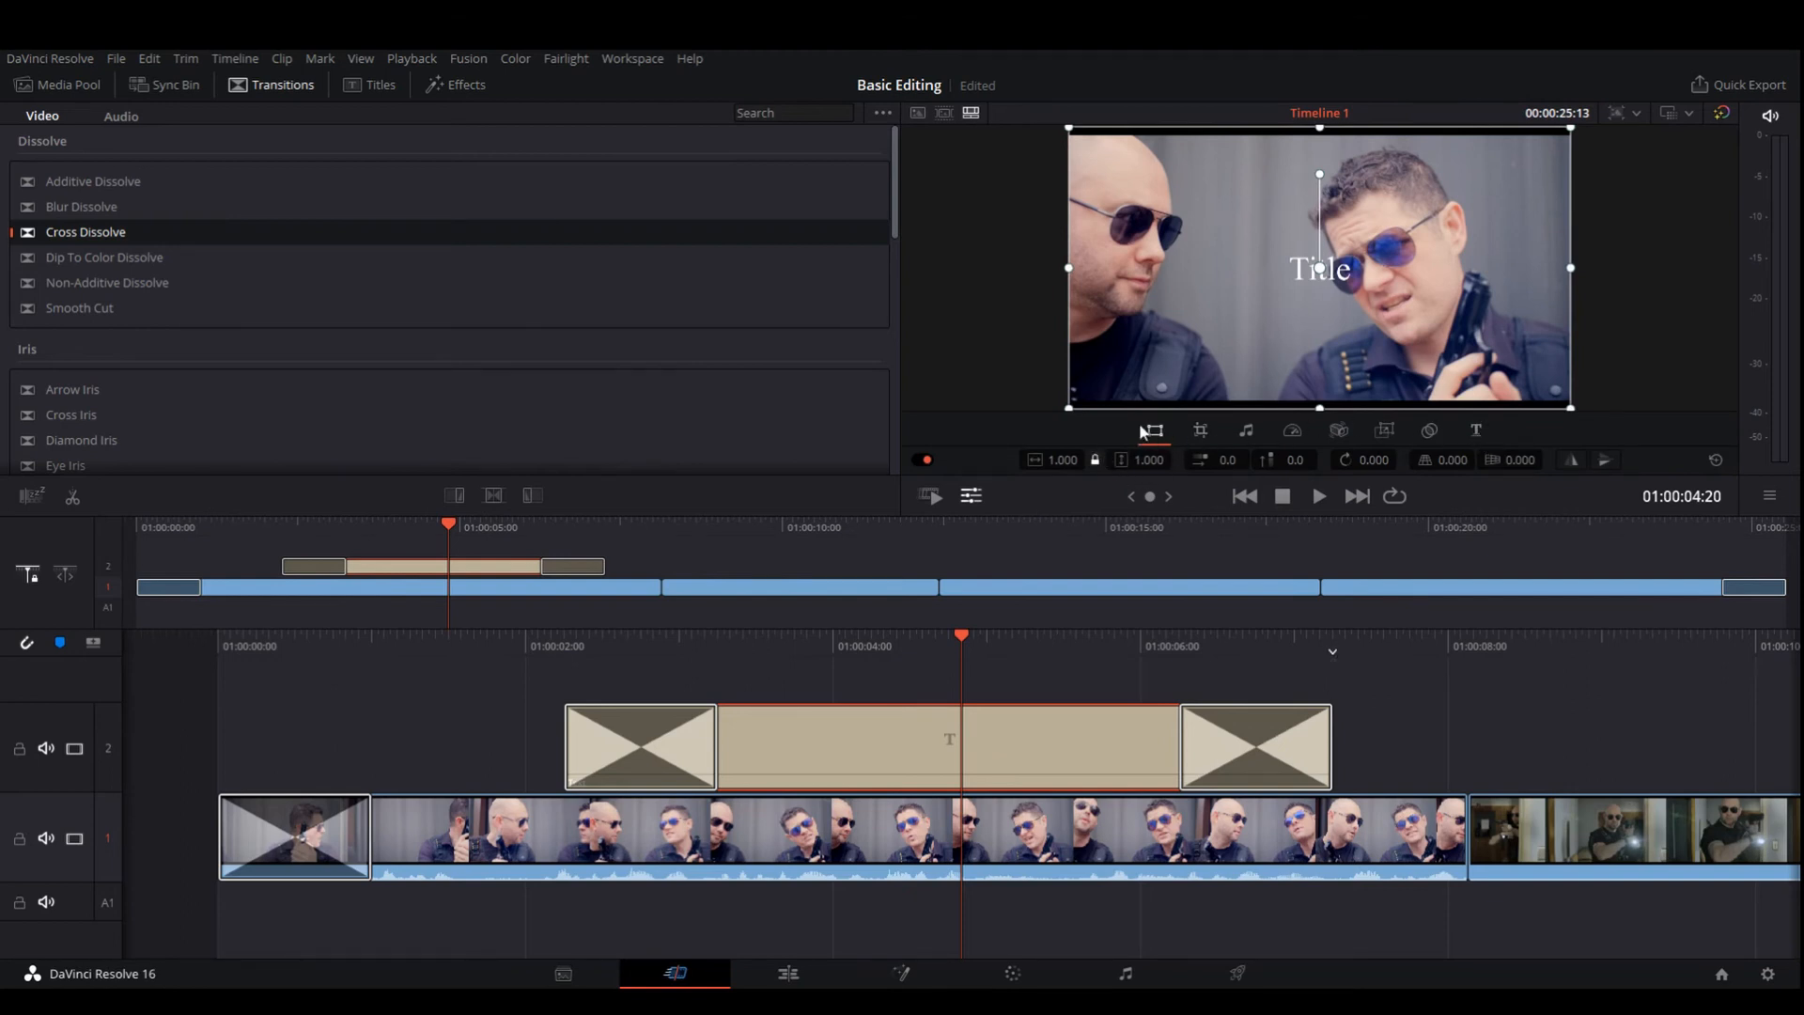
left_click_drag(1437, 296, 1480, 308)
left_click_drag(1481, 376, 1416, 317)
left_click_drag(1345, 183, 1156, 261)
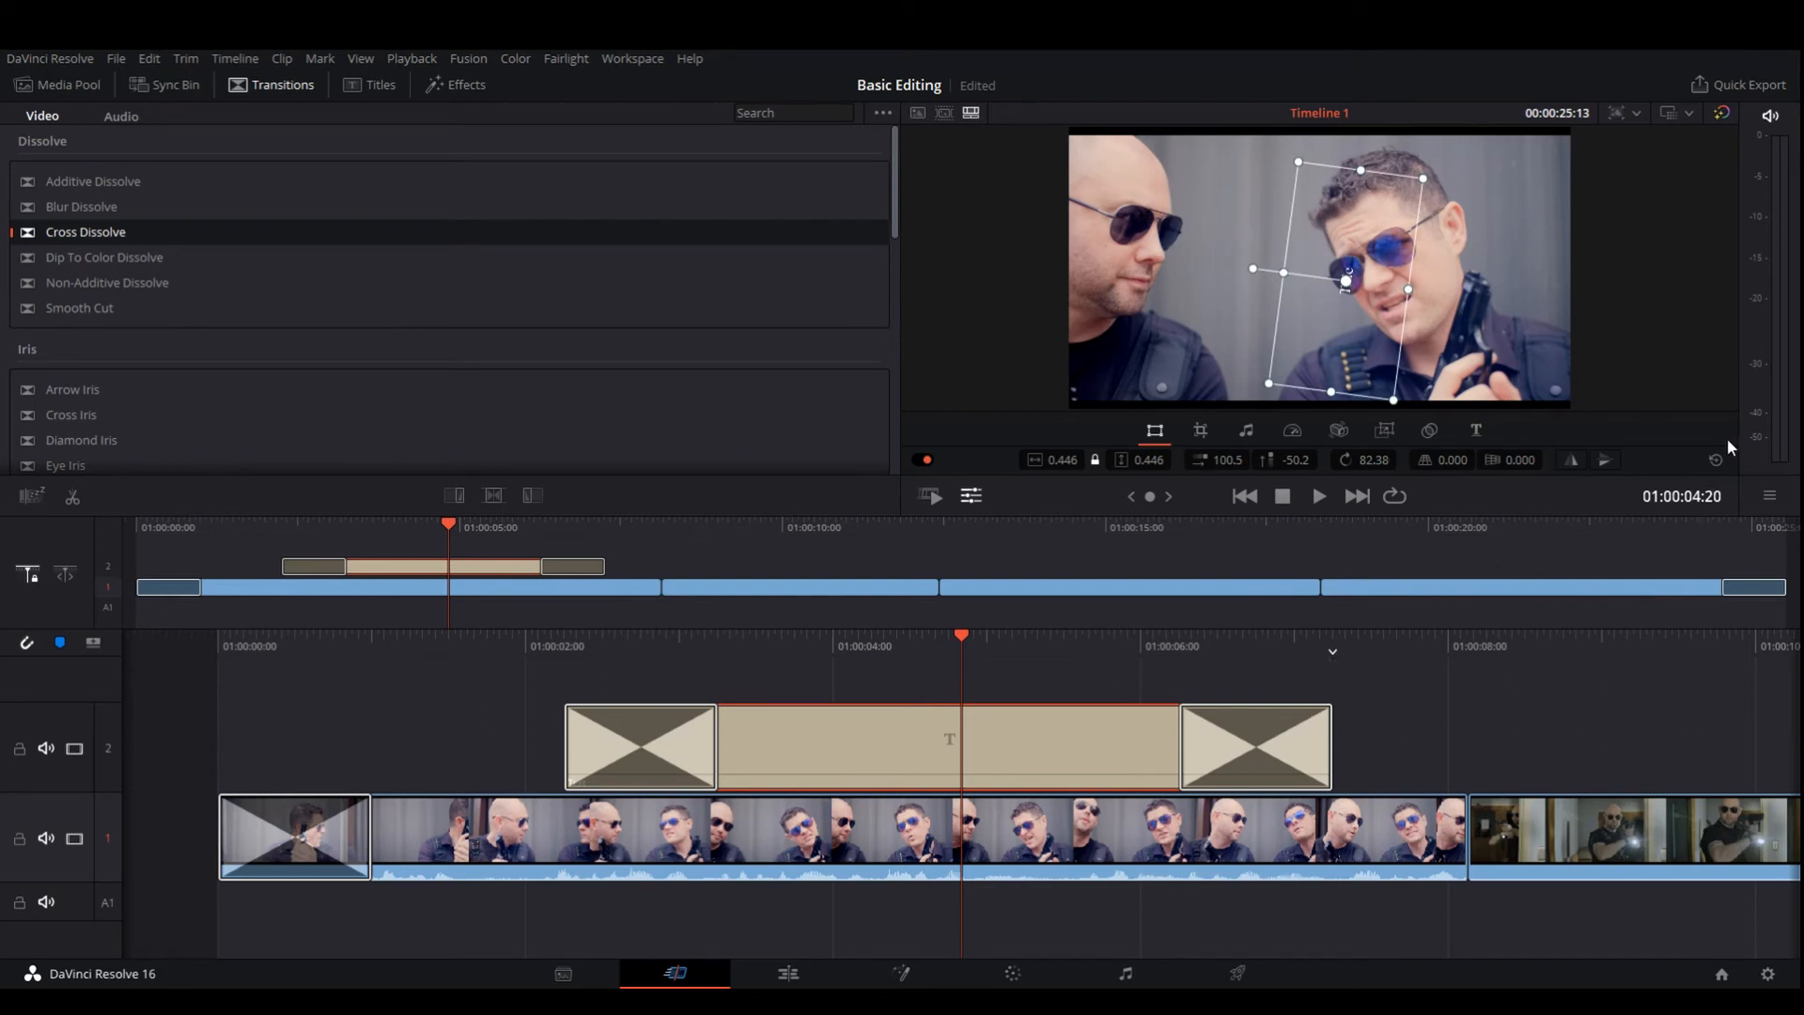
left_click(1715, 459)
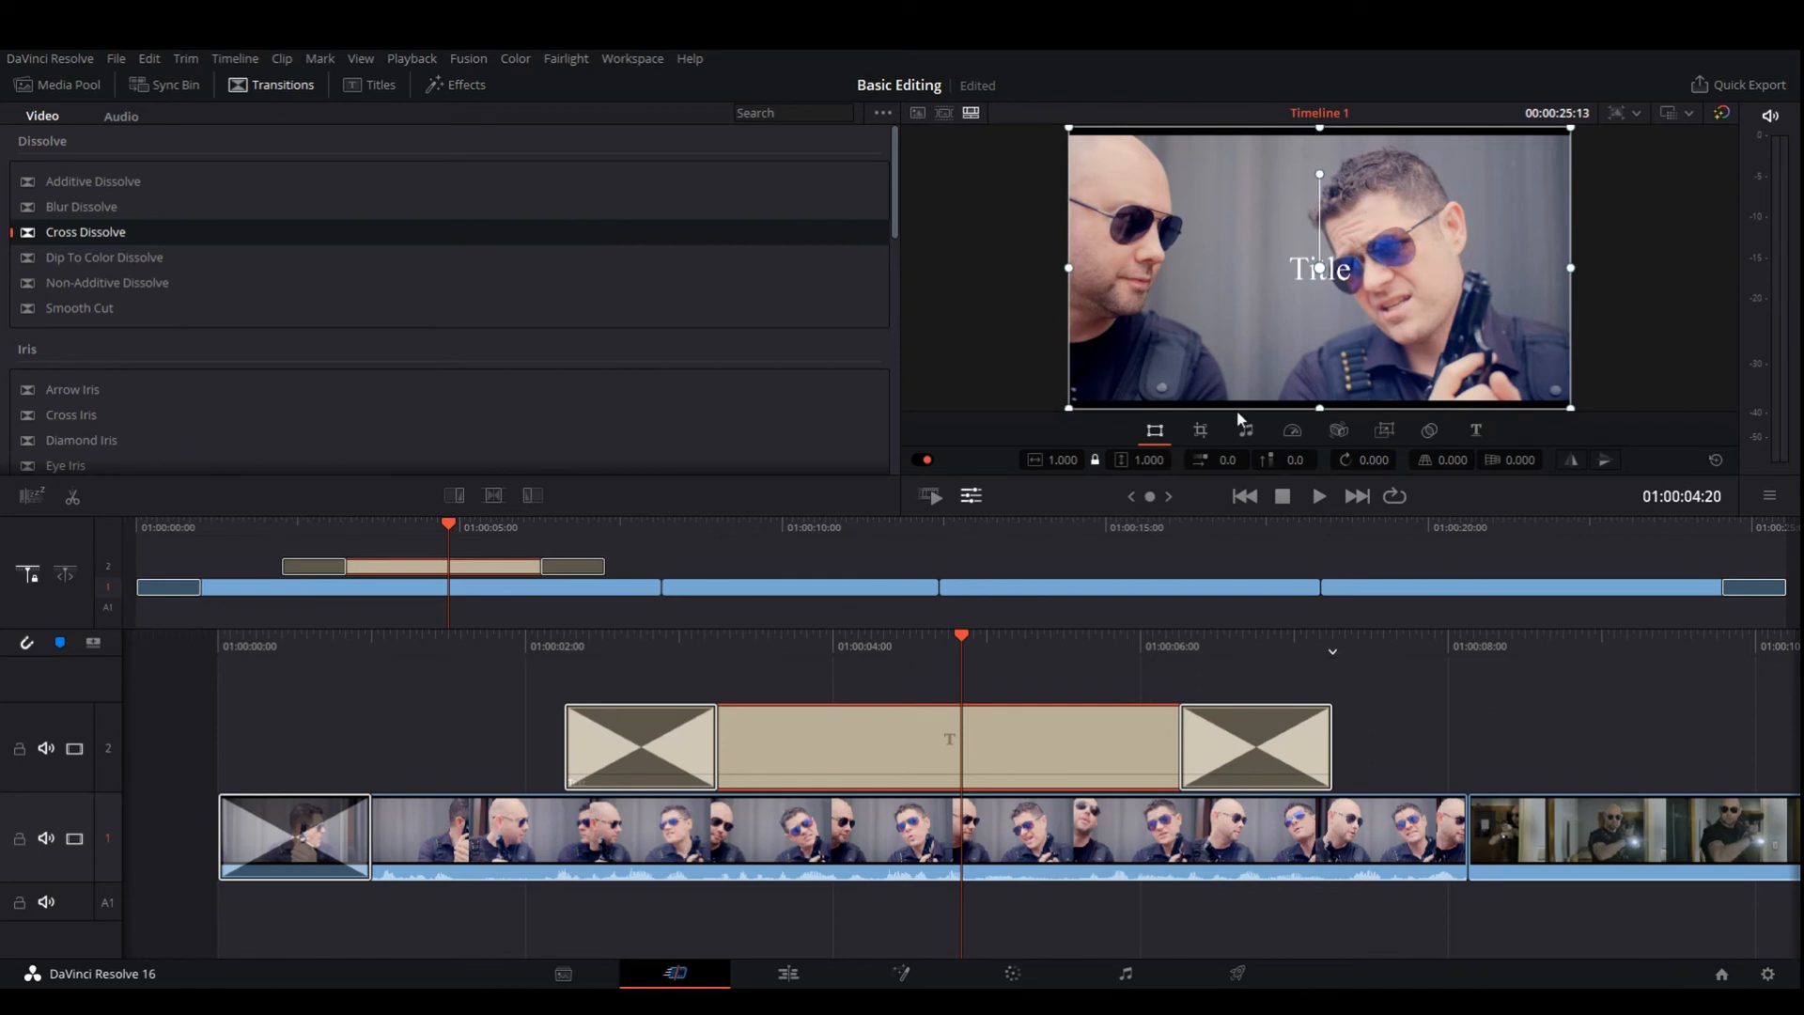
Step: Open the title's text settings in the Inspector and replace its text with "Up Beat - A Short Sketch"
left_click(1197, 430)
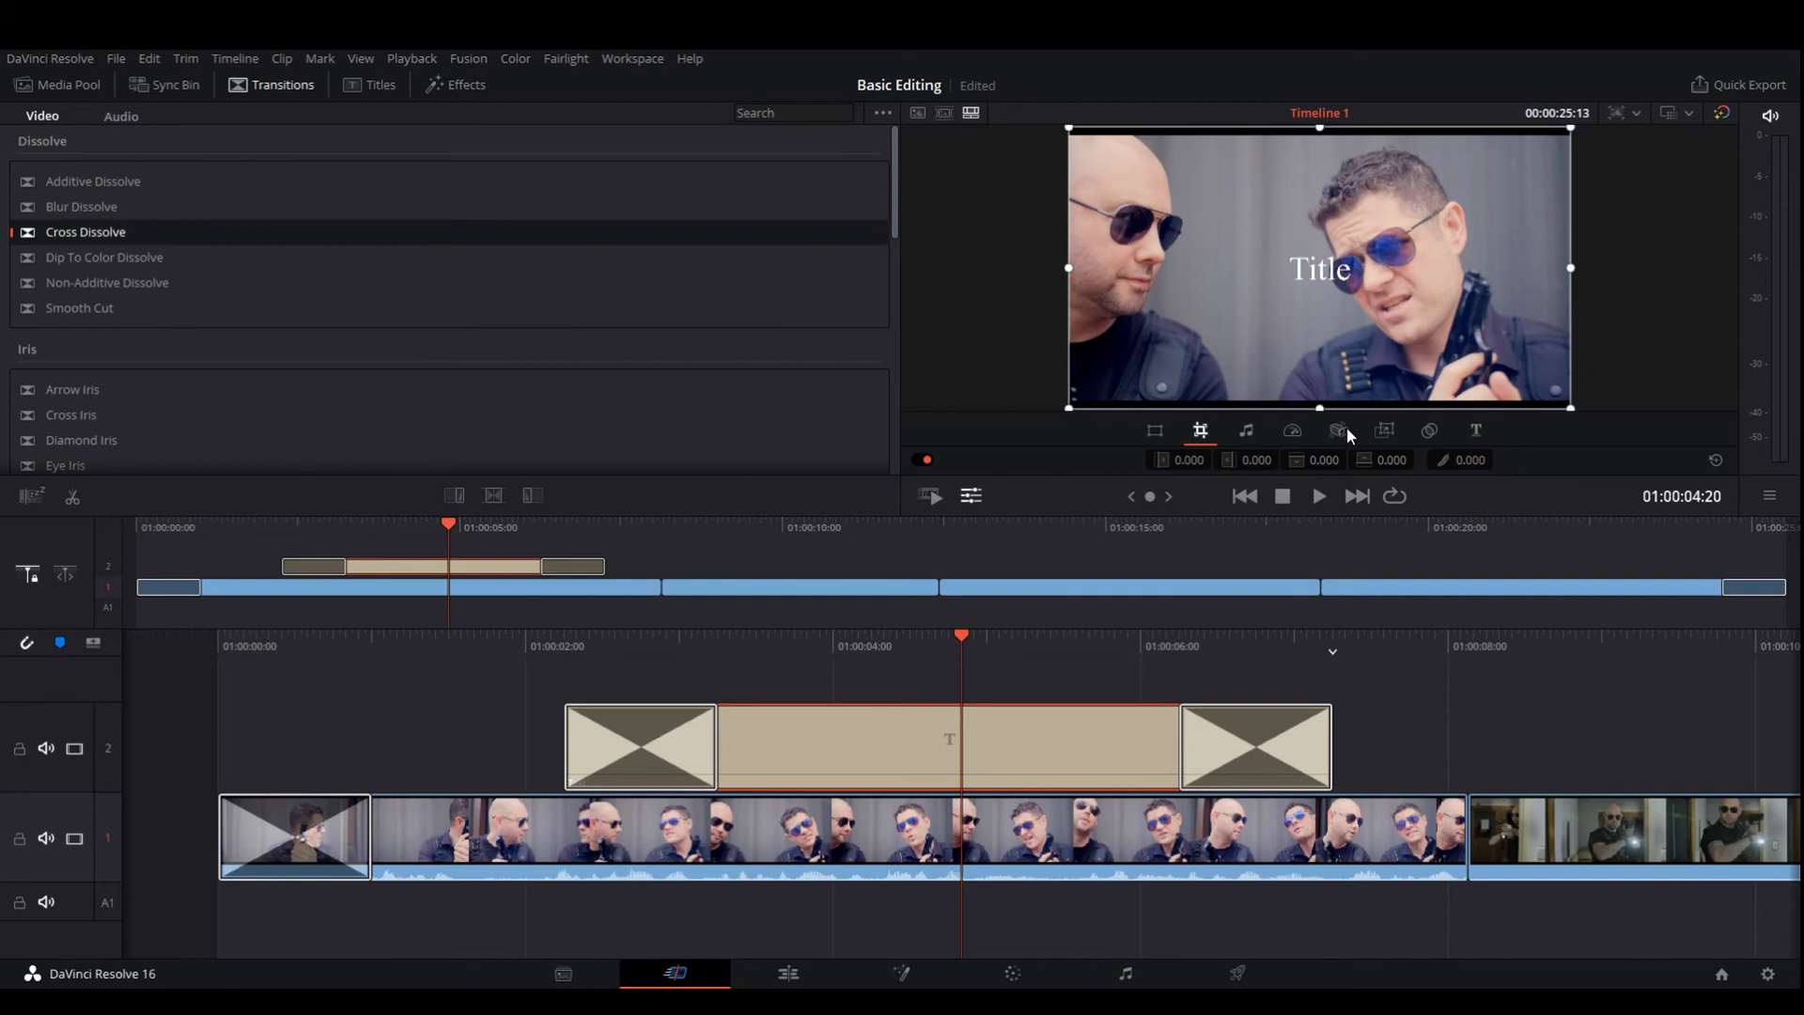
left_click(1476, 431)
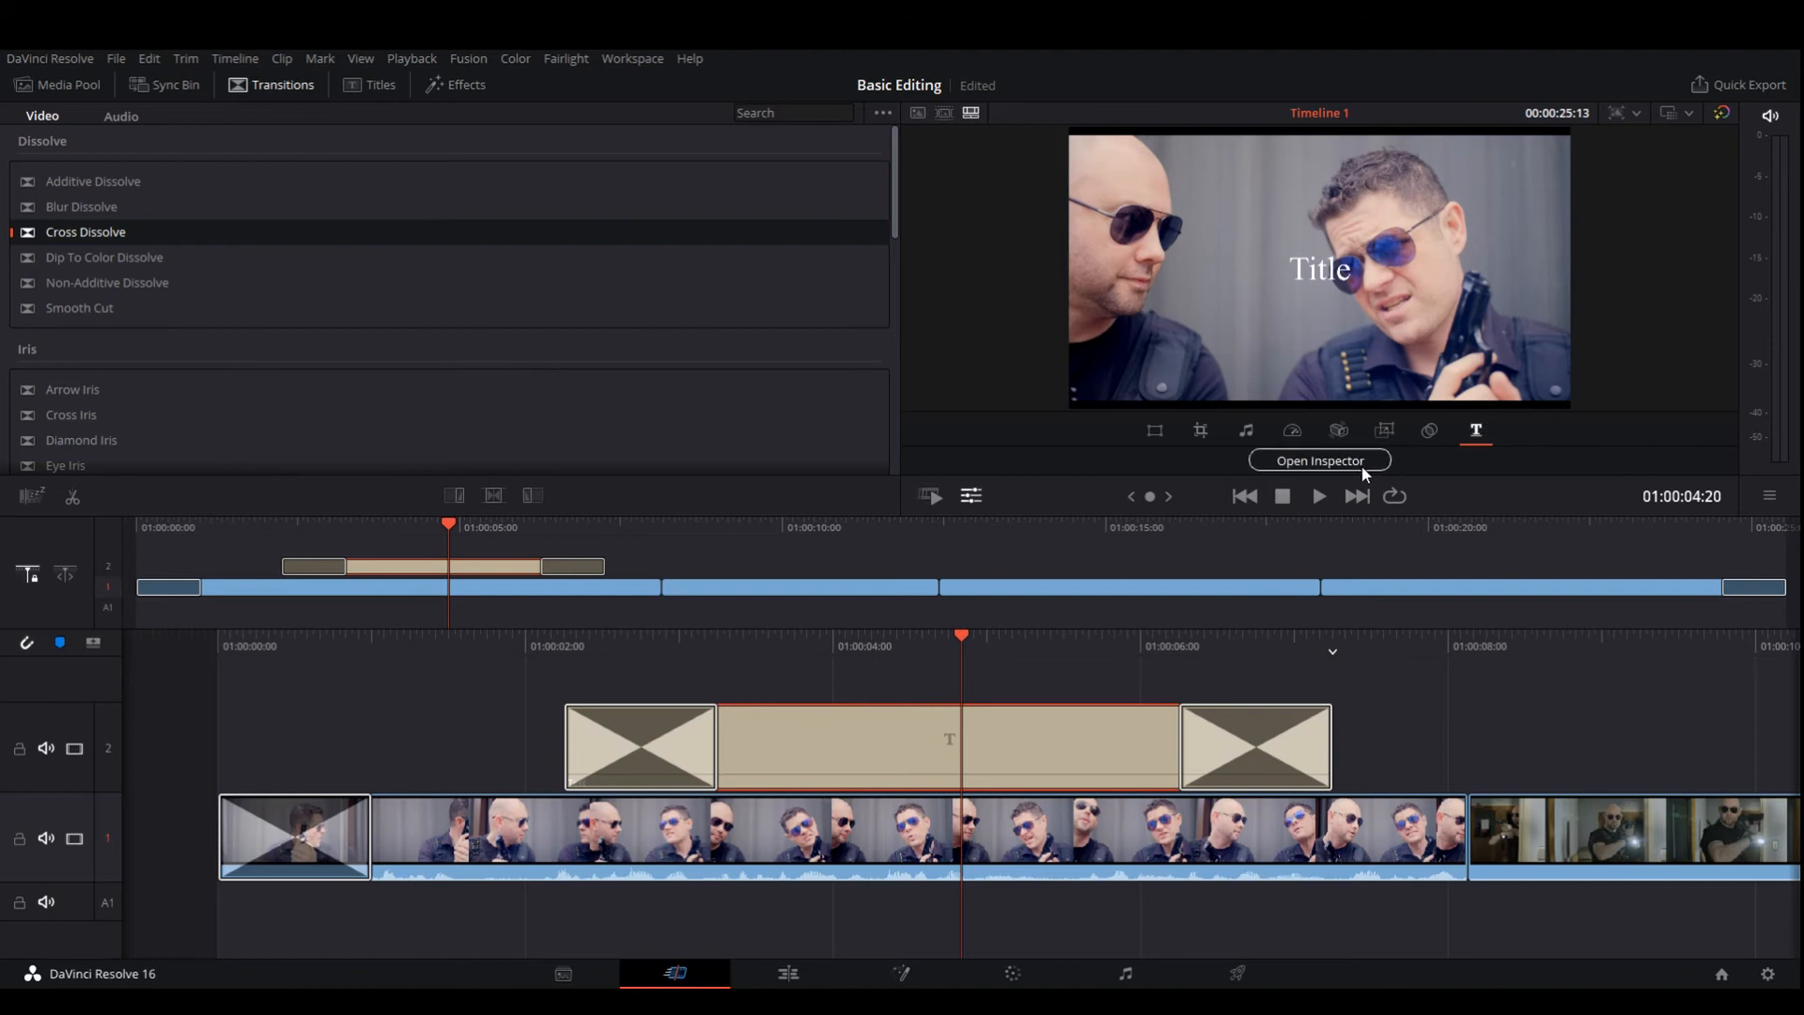
left_click(1320, 459)
left_click_drag(833, 271, 613, 166)
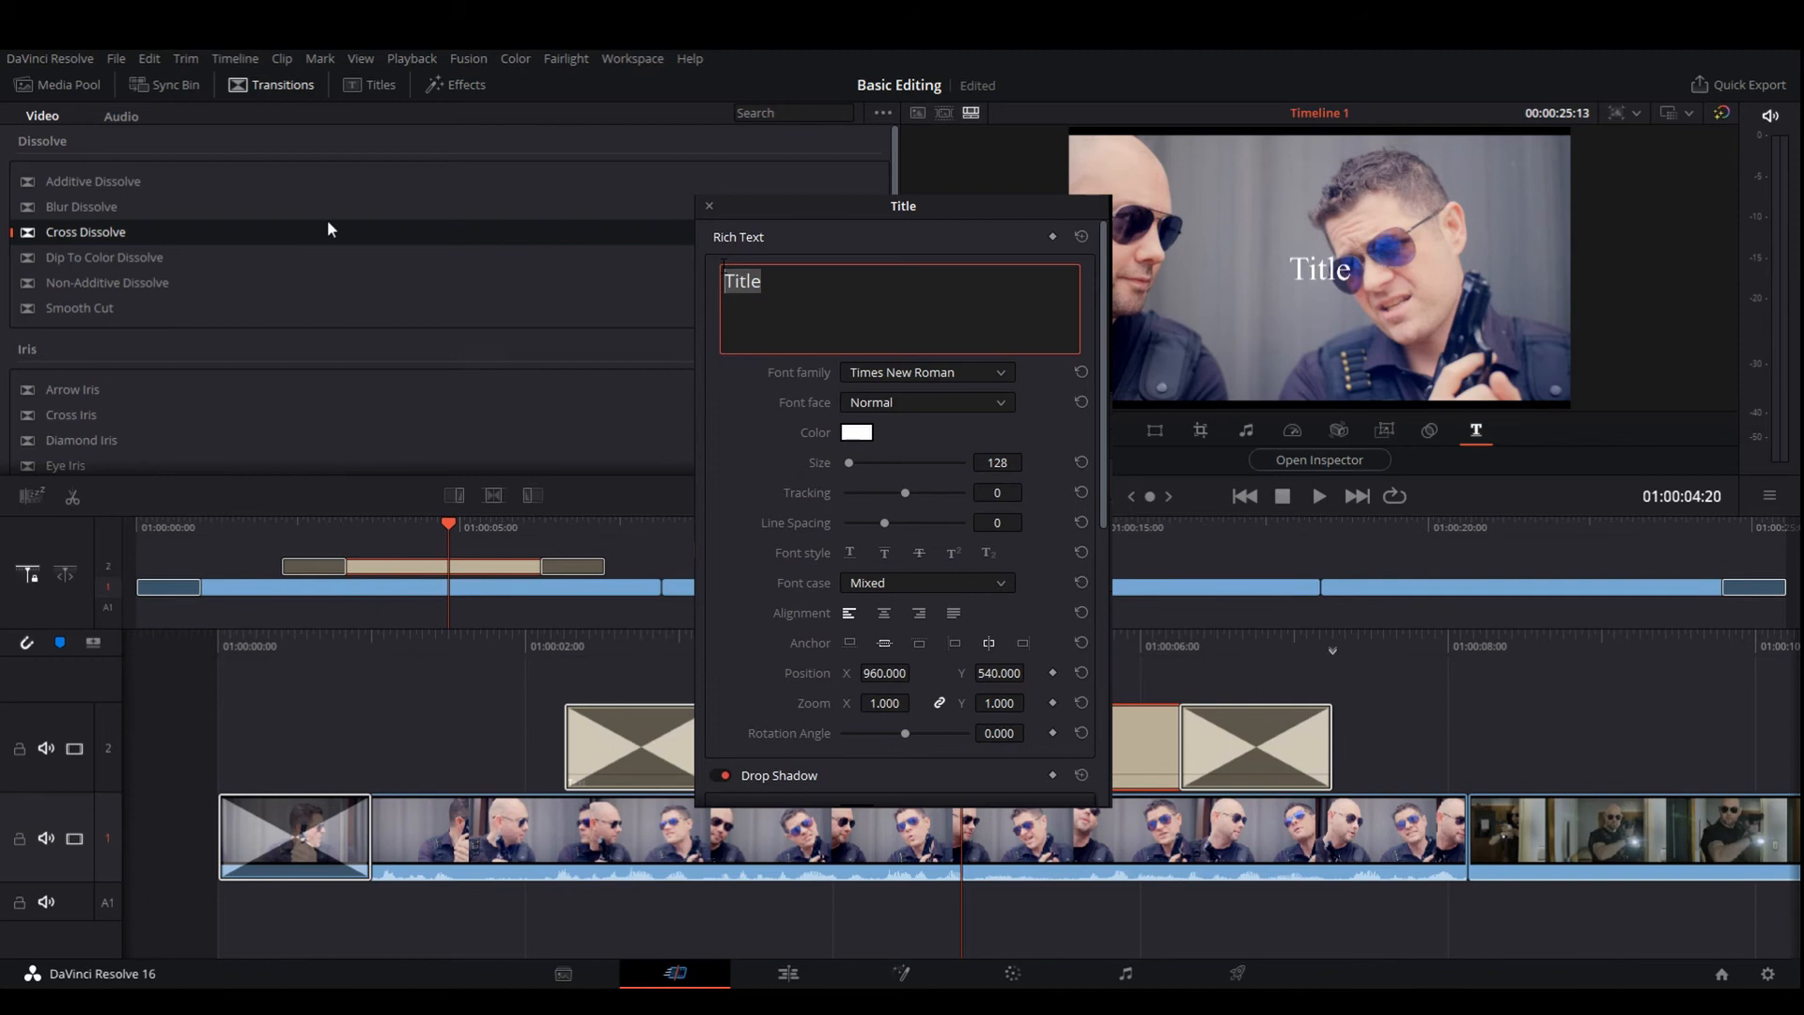
type("Up Beat")
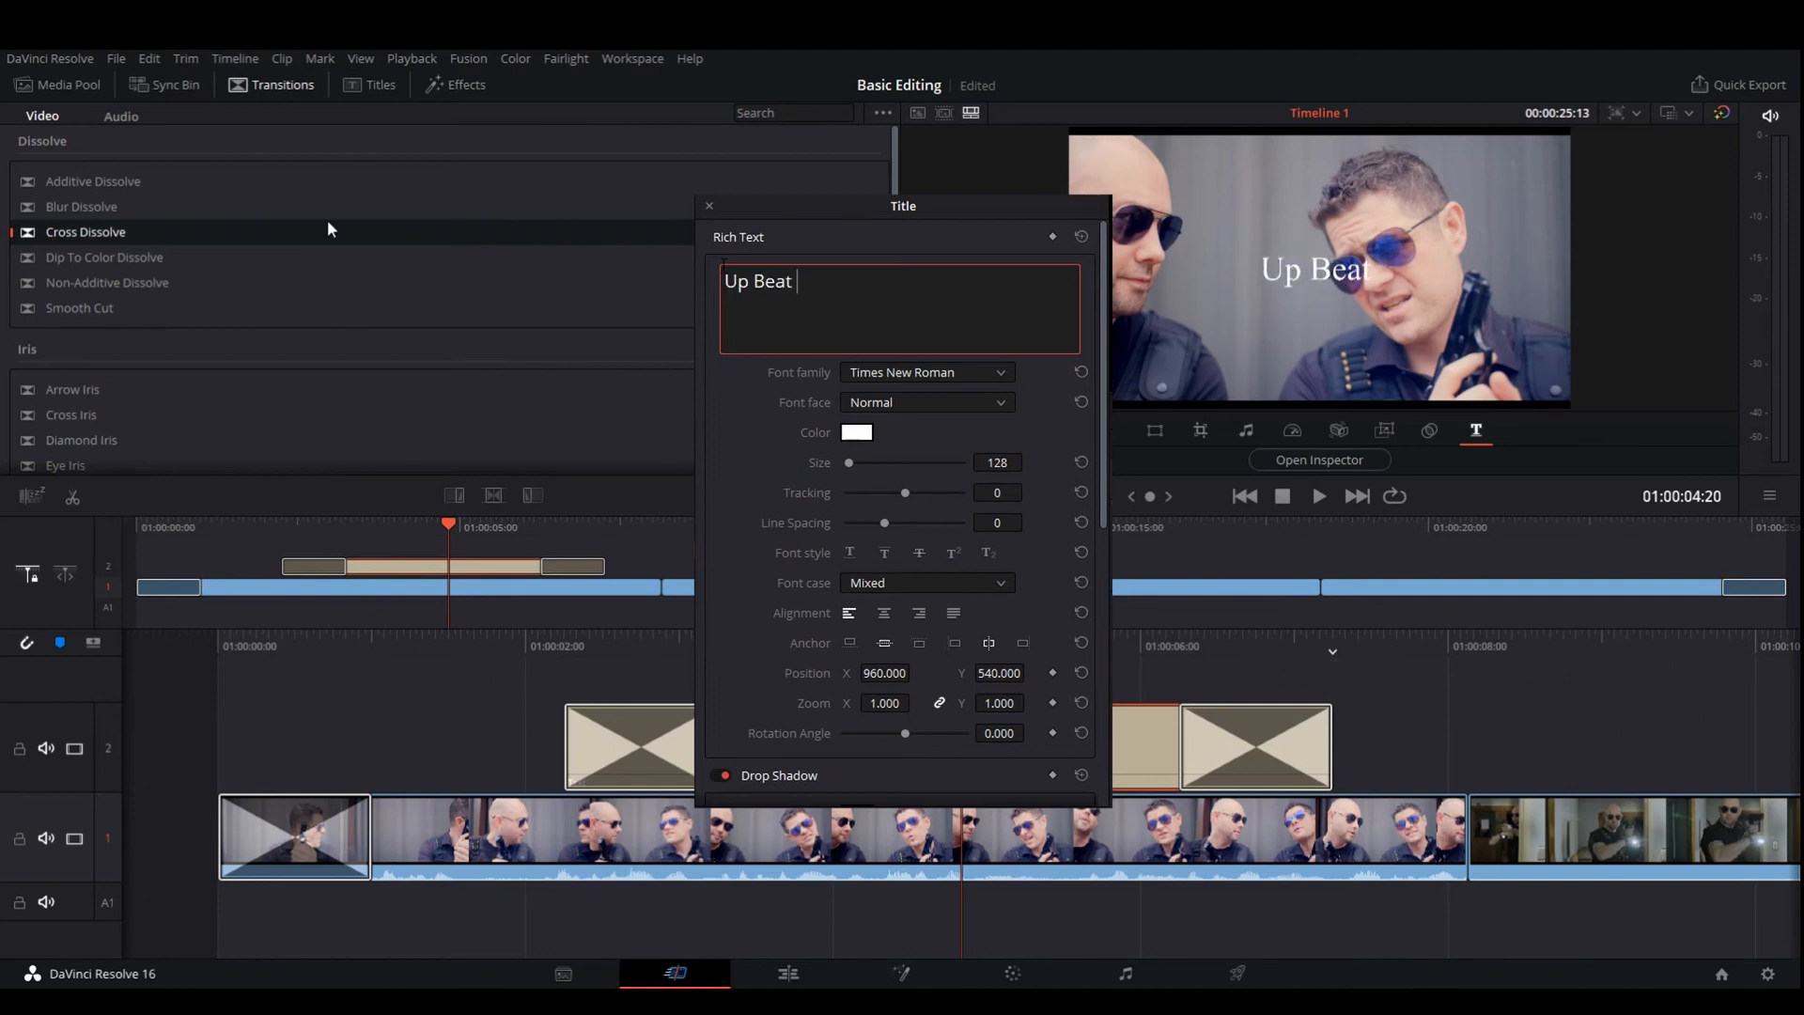
type(" A Shor")
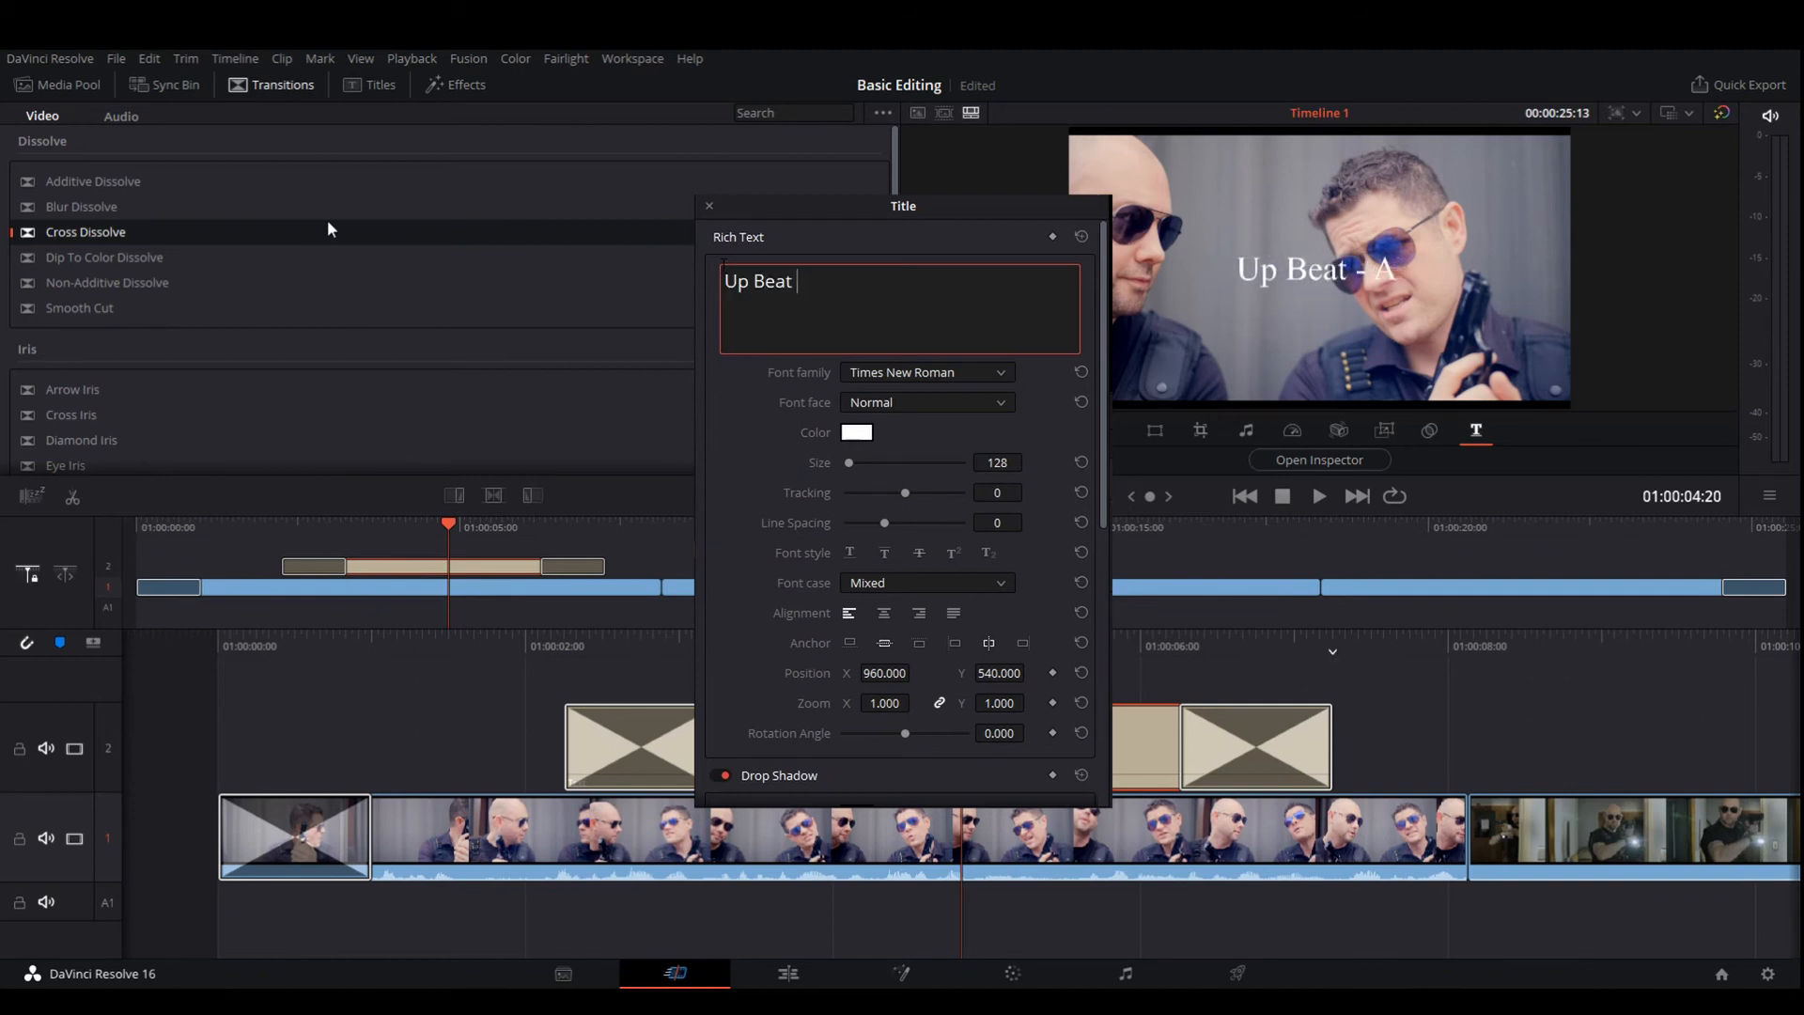
type("t Sketch")
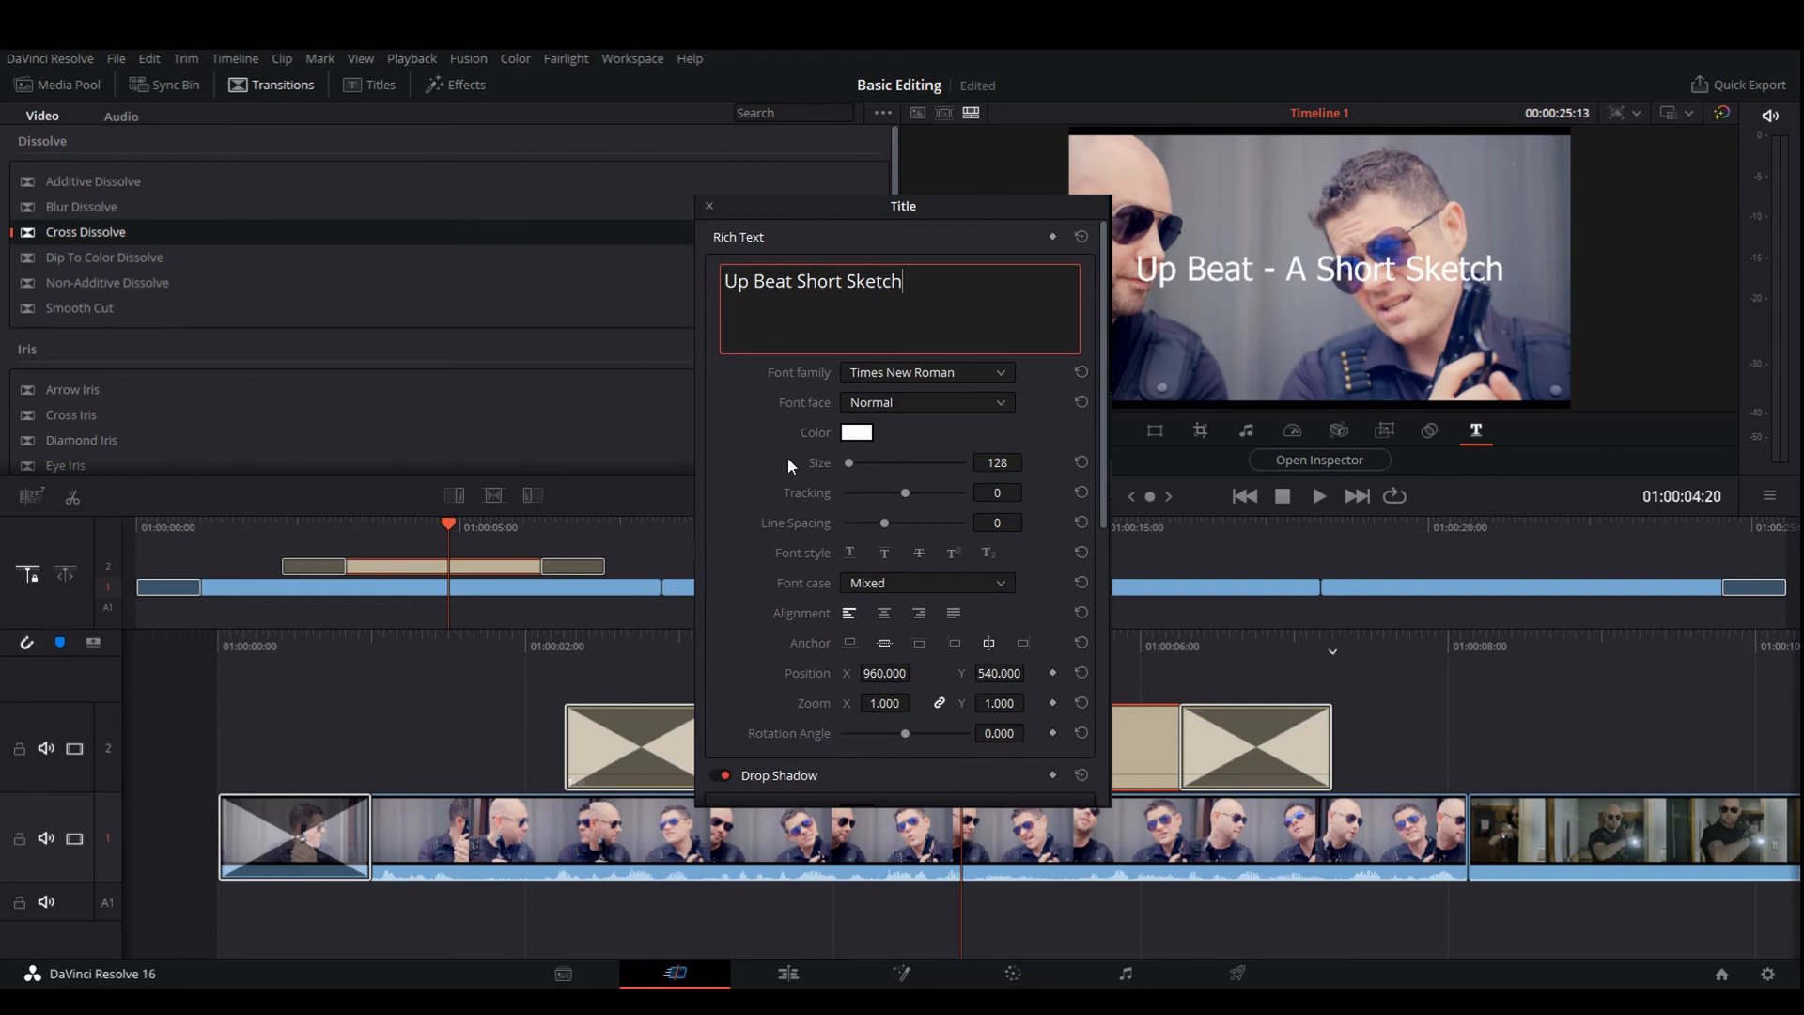
Step: Set the horizontal offset of the title's drop shadow to 38
left_click_drag(792, 457, 527, 458)
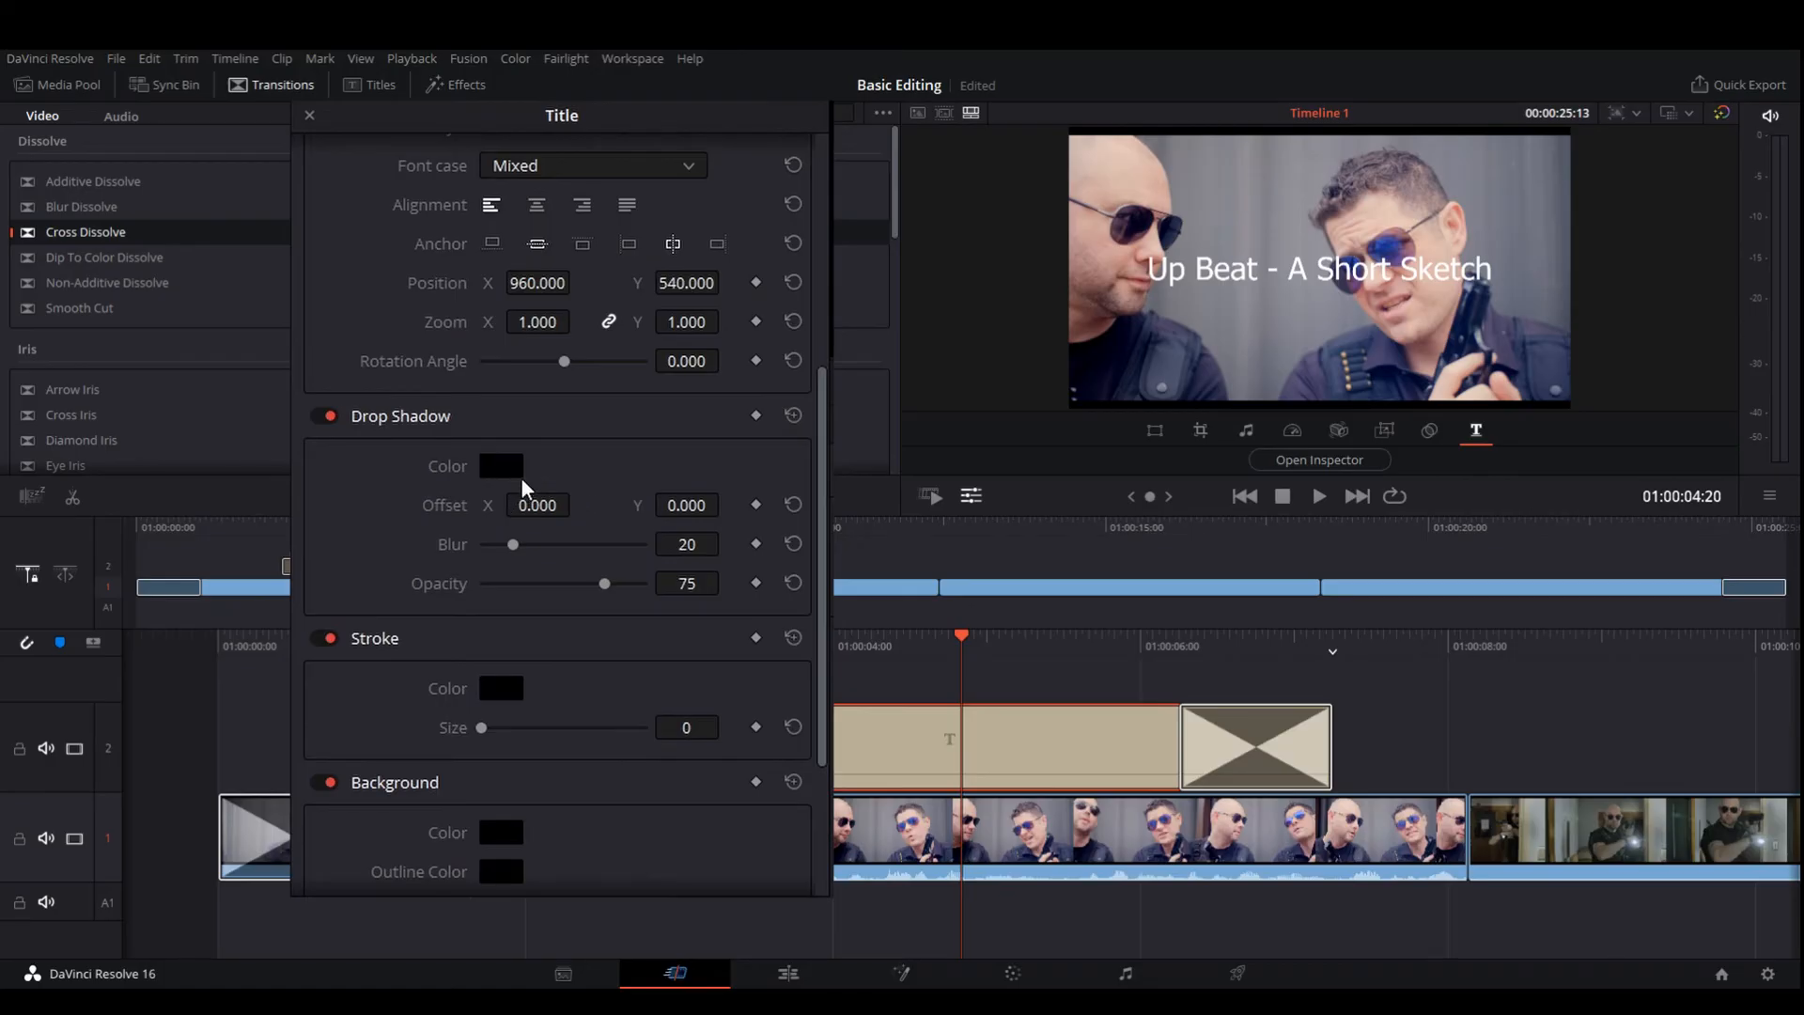
left_click_drag(535, 505, 579, 500)
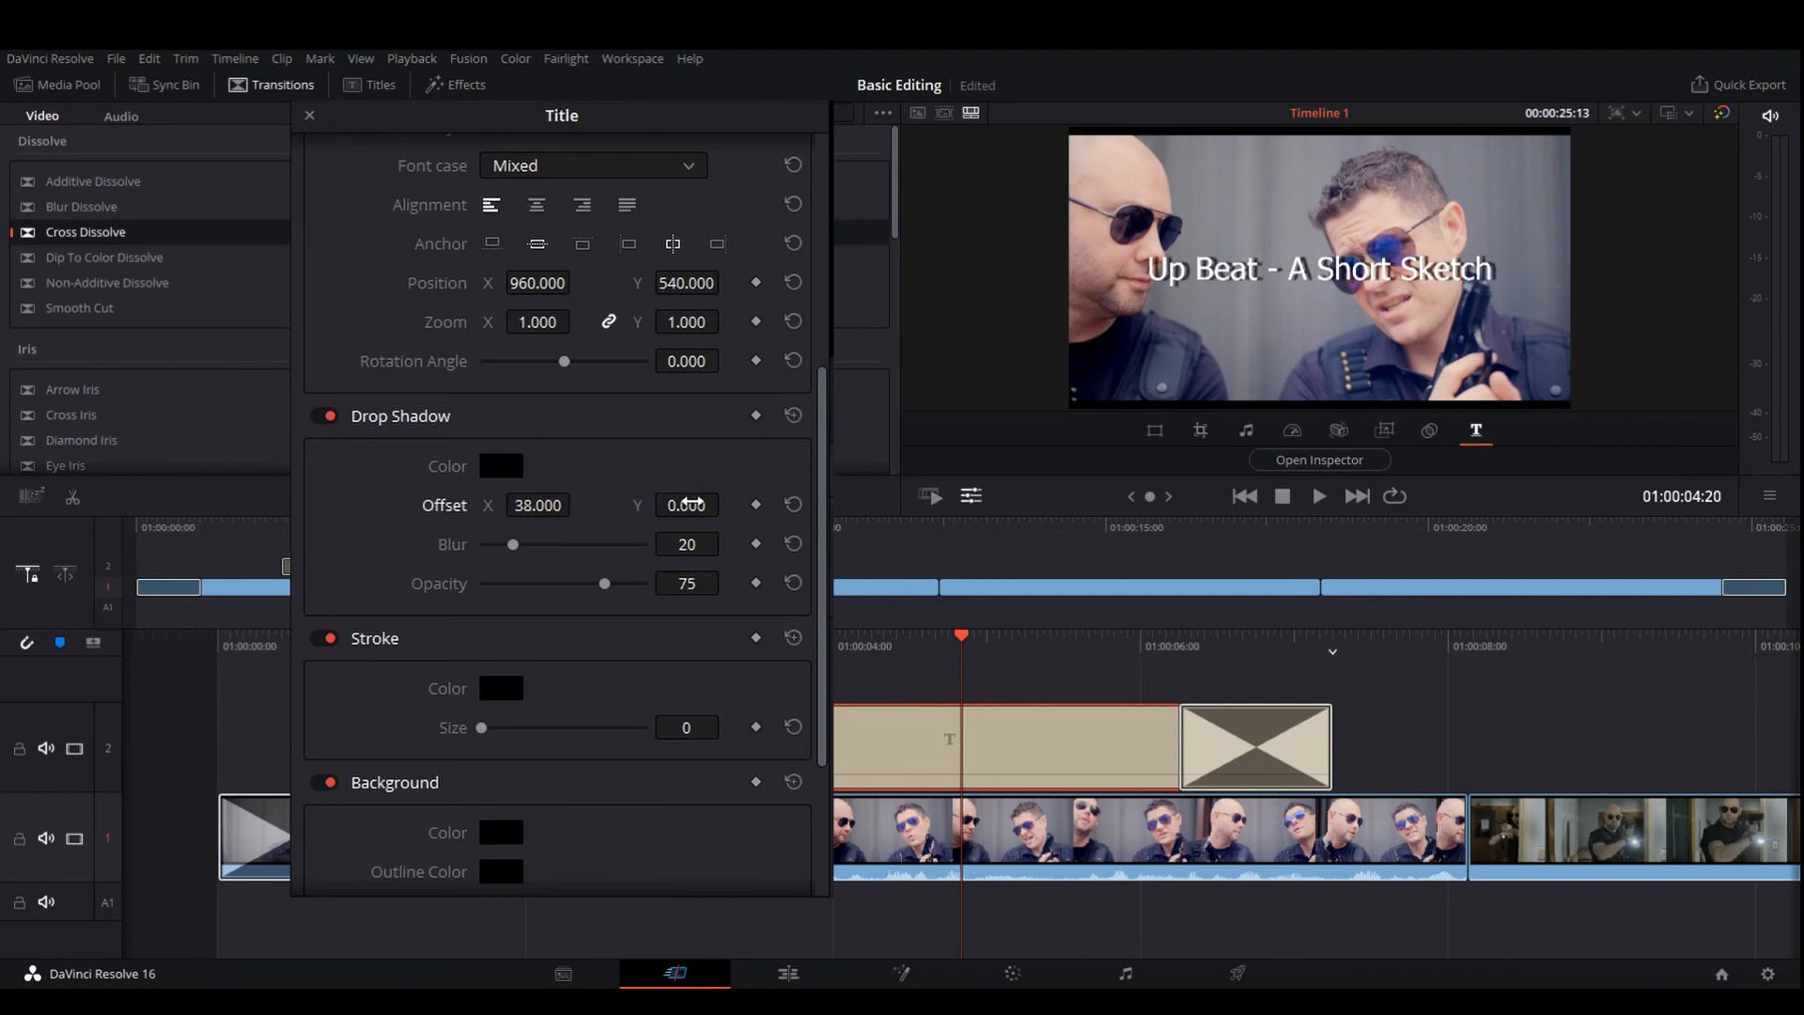
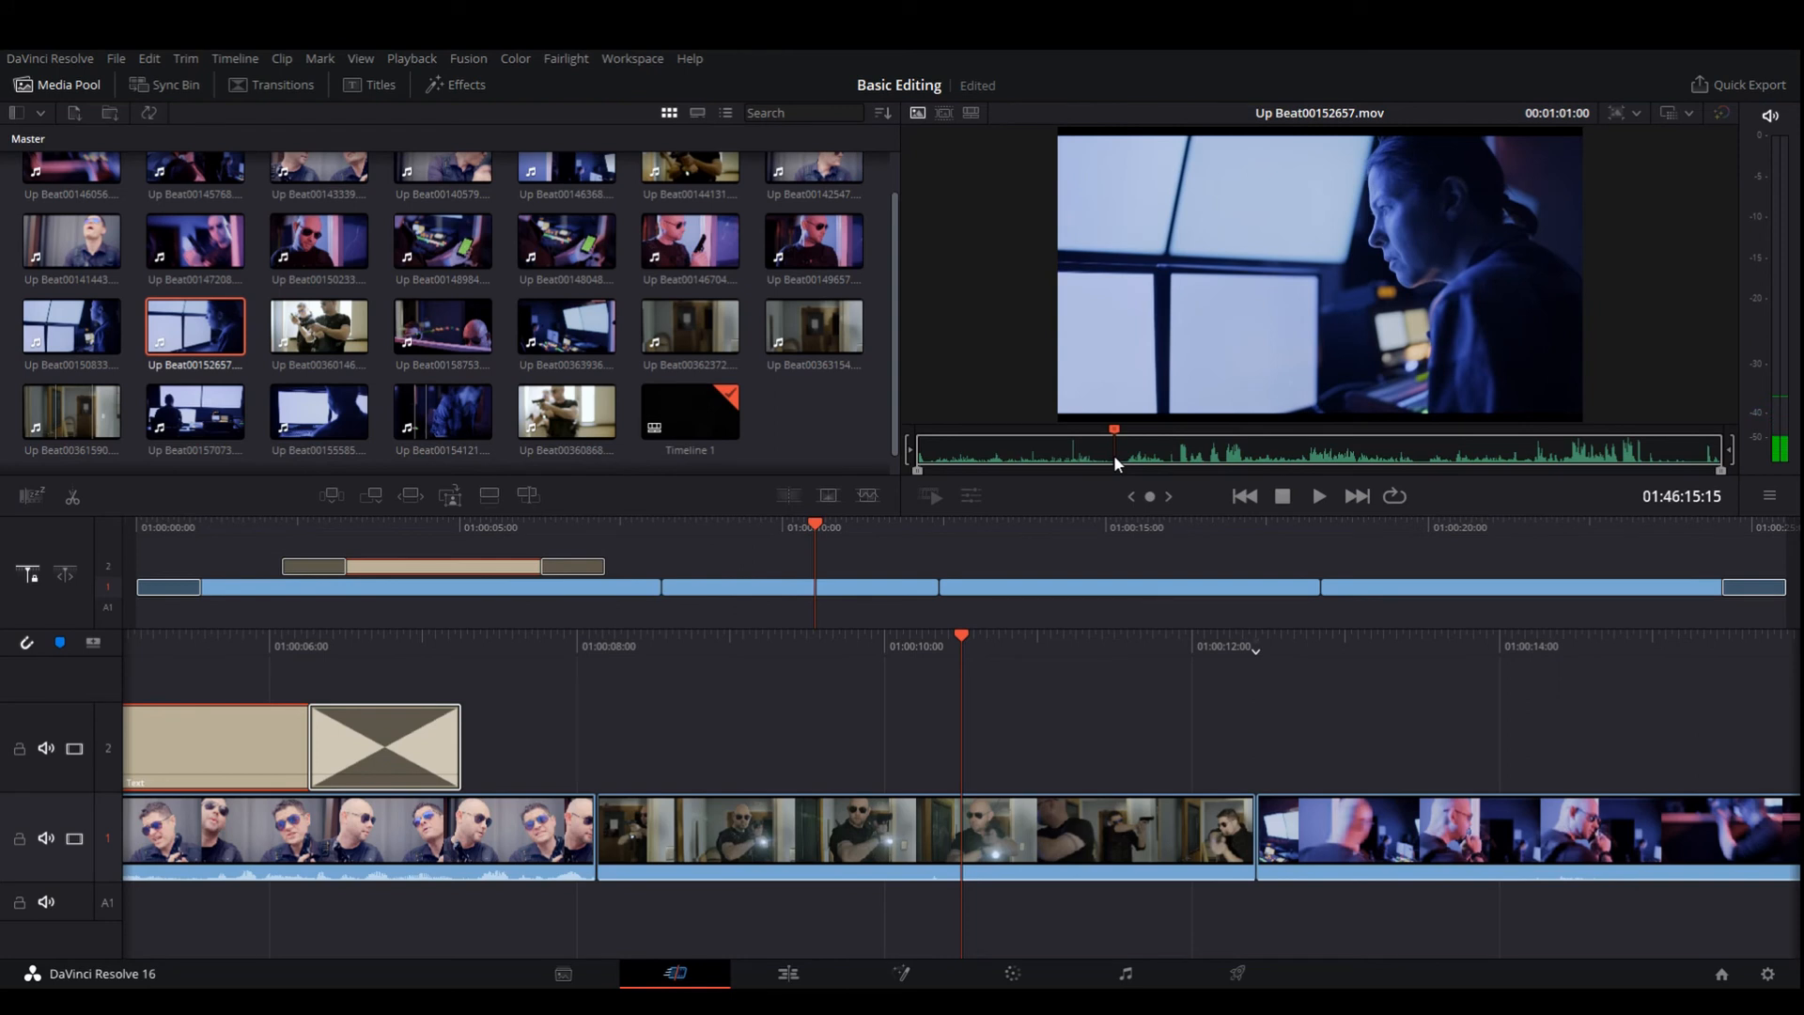
Step: Mark Up Beat00152657.mov from 01:46:15:15 to 01:46:20:10, place that section on track 2 across the cut between the second and third clips, and play it back
key("i")
left_click_drag(1118, 457, 1176, 461)
key("o")
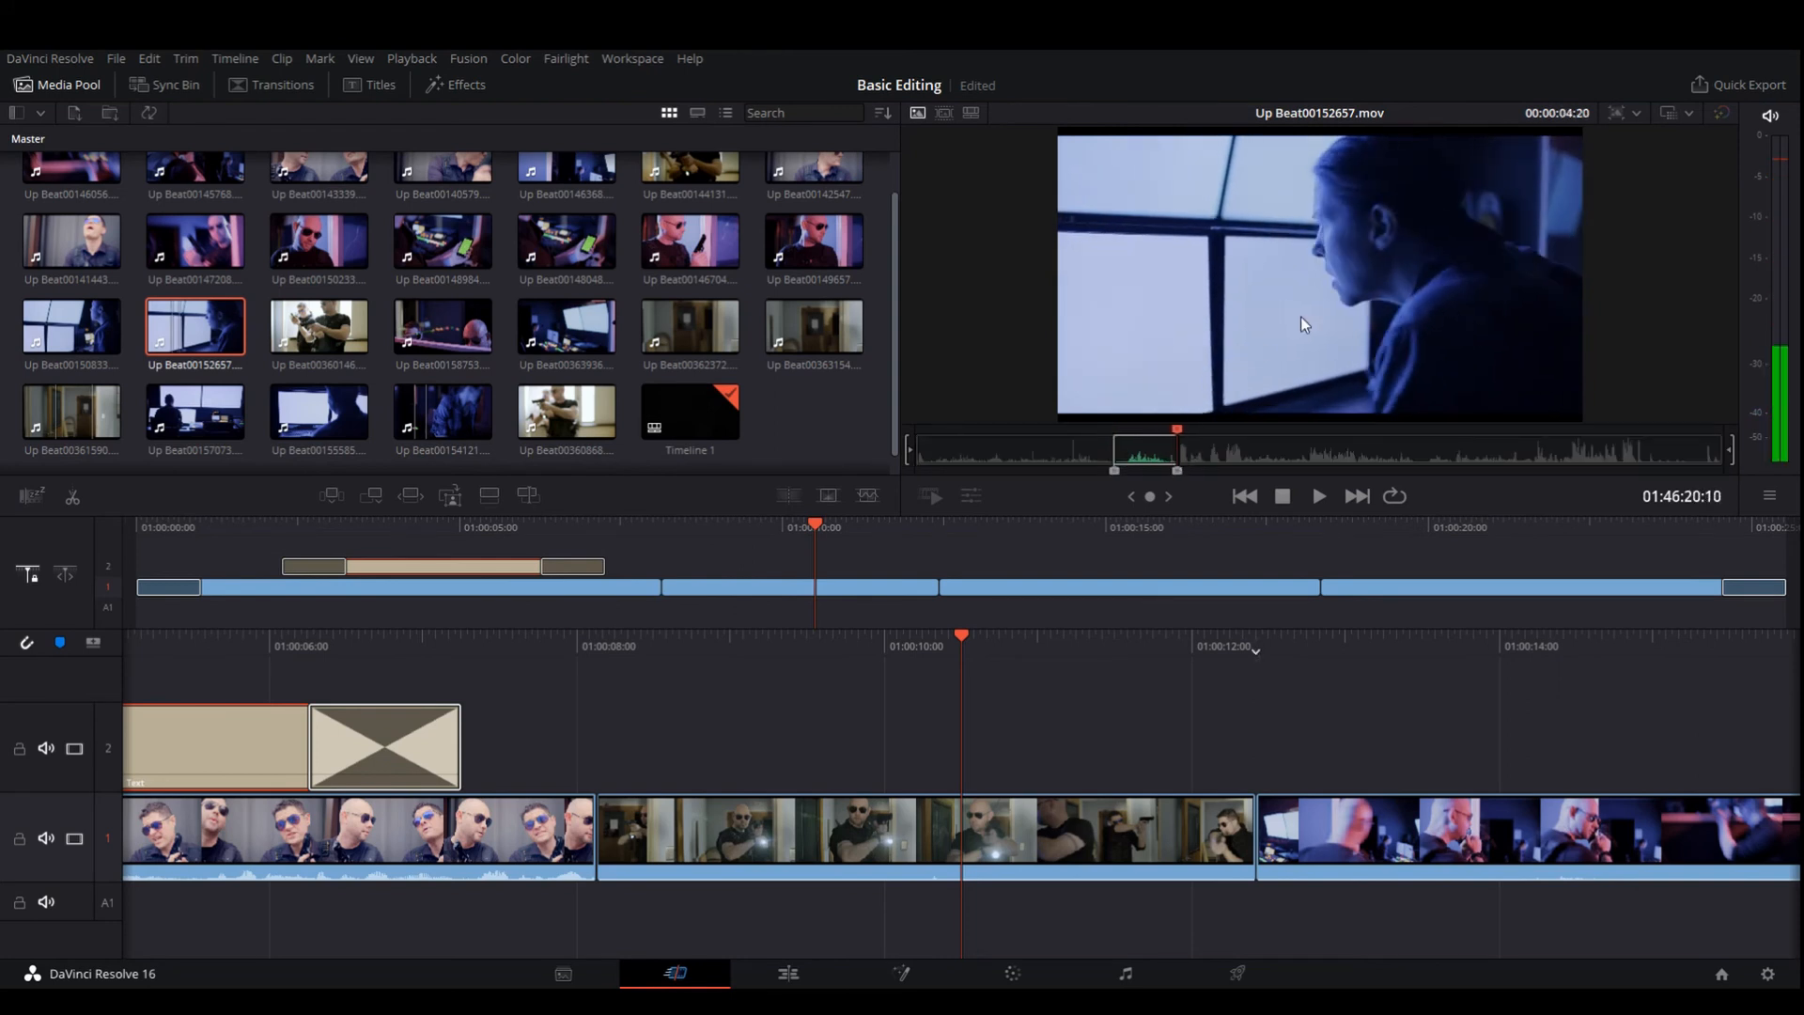
left_click_drag(1297, 308, 956, 738)
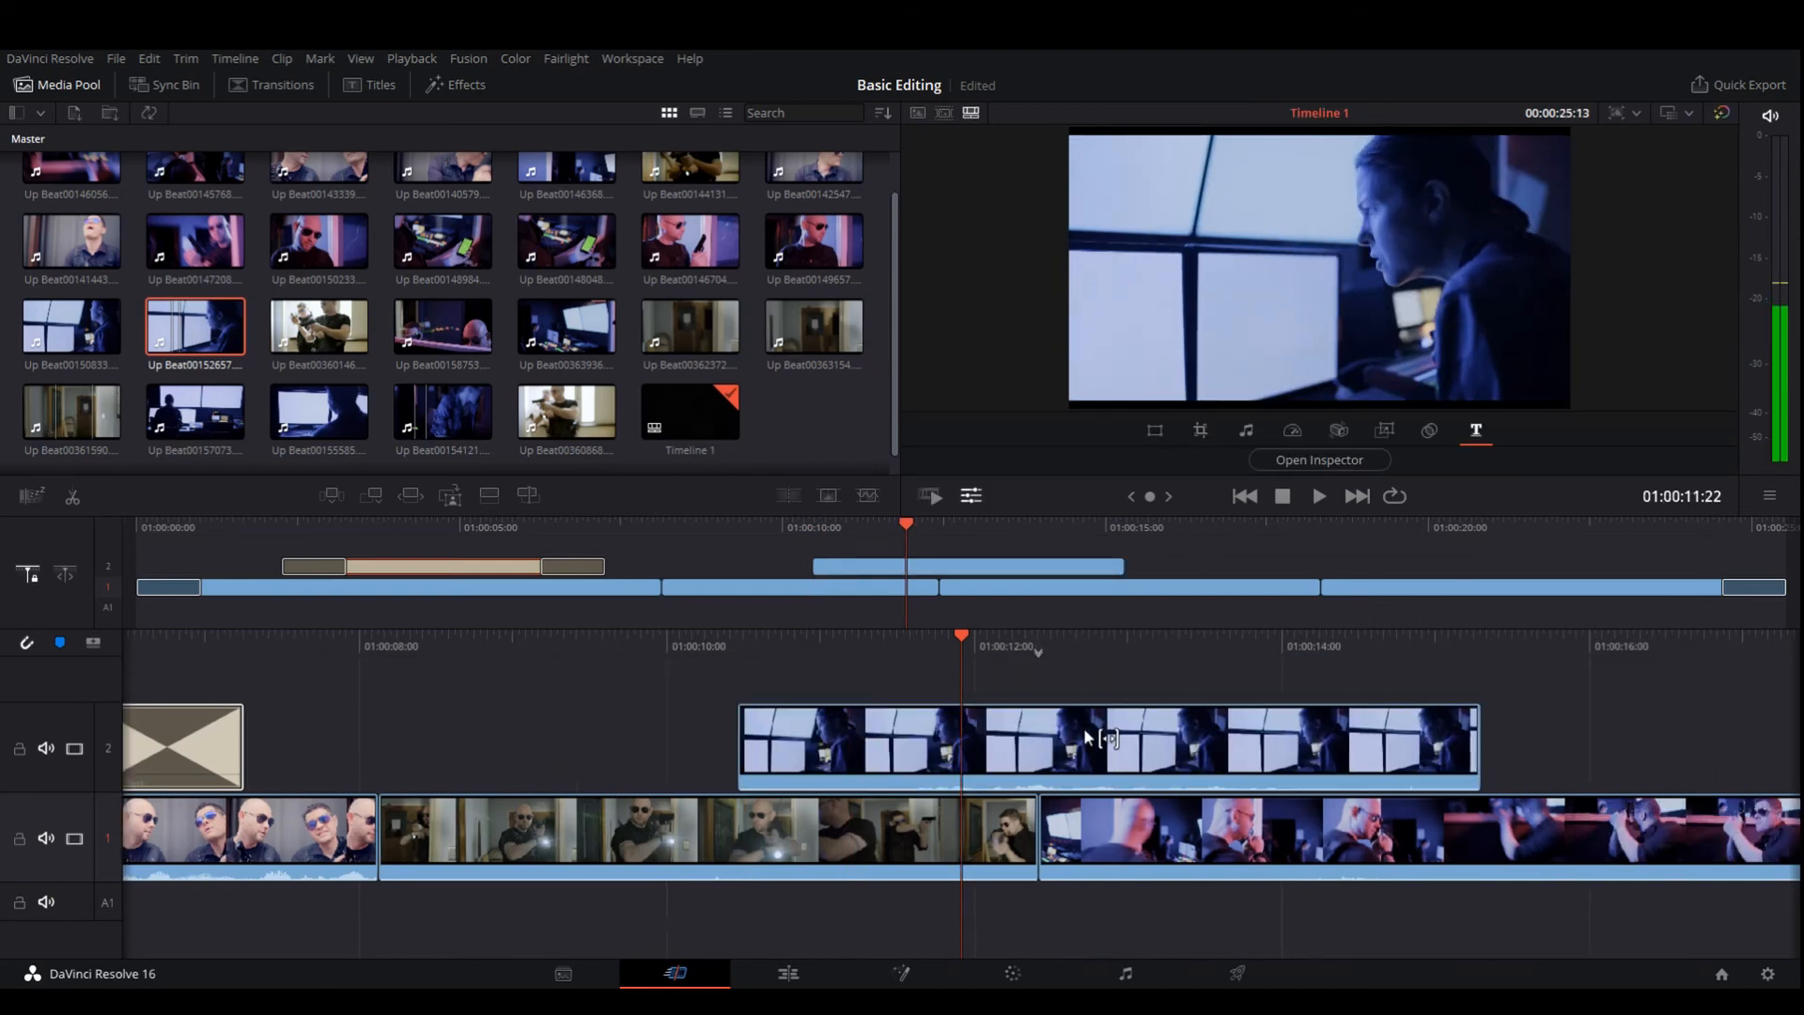
scroll(1084, 727, "up", 3)
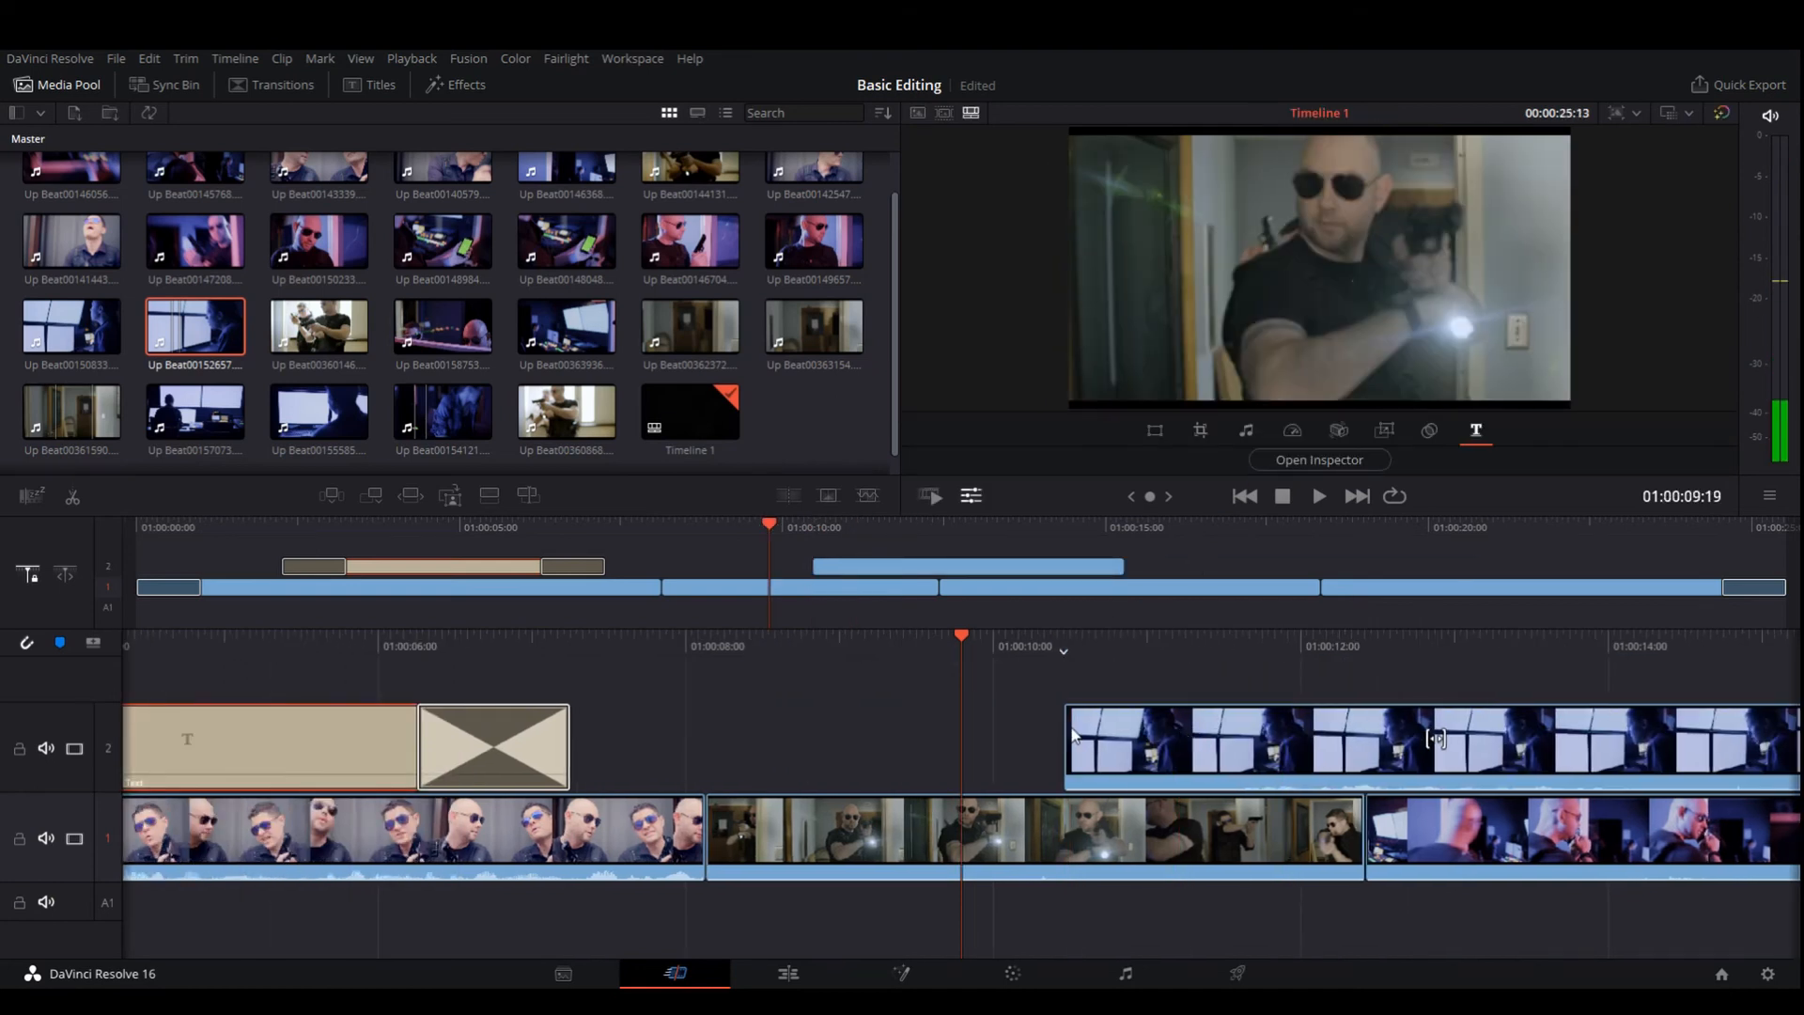
left_click_drag(987, 638, 1080, 644)
key("space")
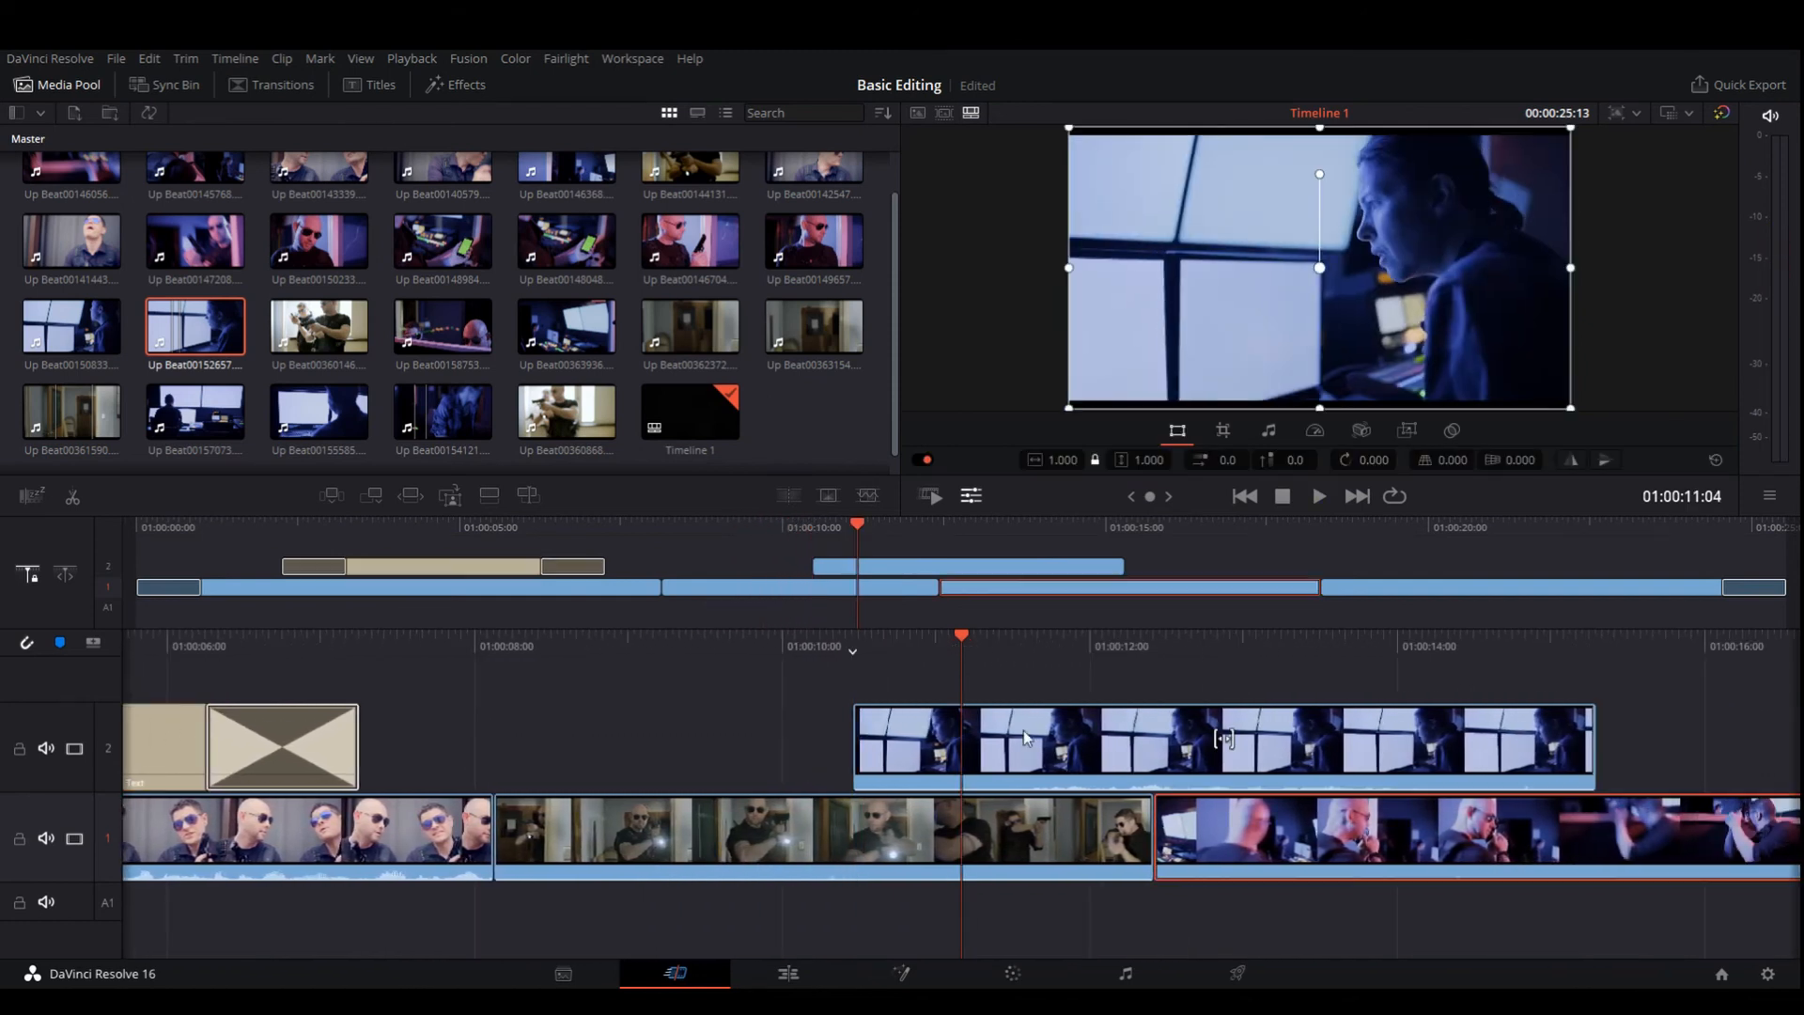
Step: Try moving, scaling and rotating the track 2 overlay clip in the viewer with the Transform tool, and reset its transform
left_click(1022, 729)
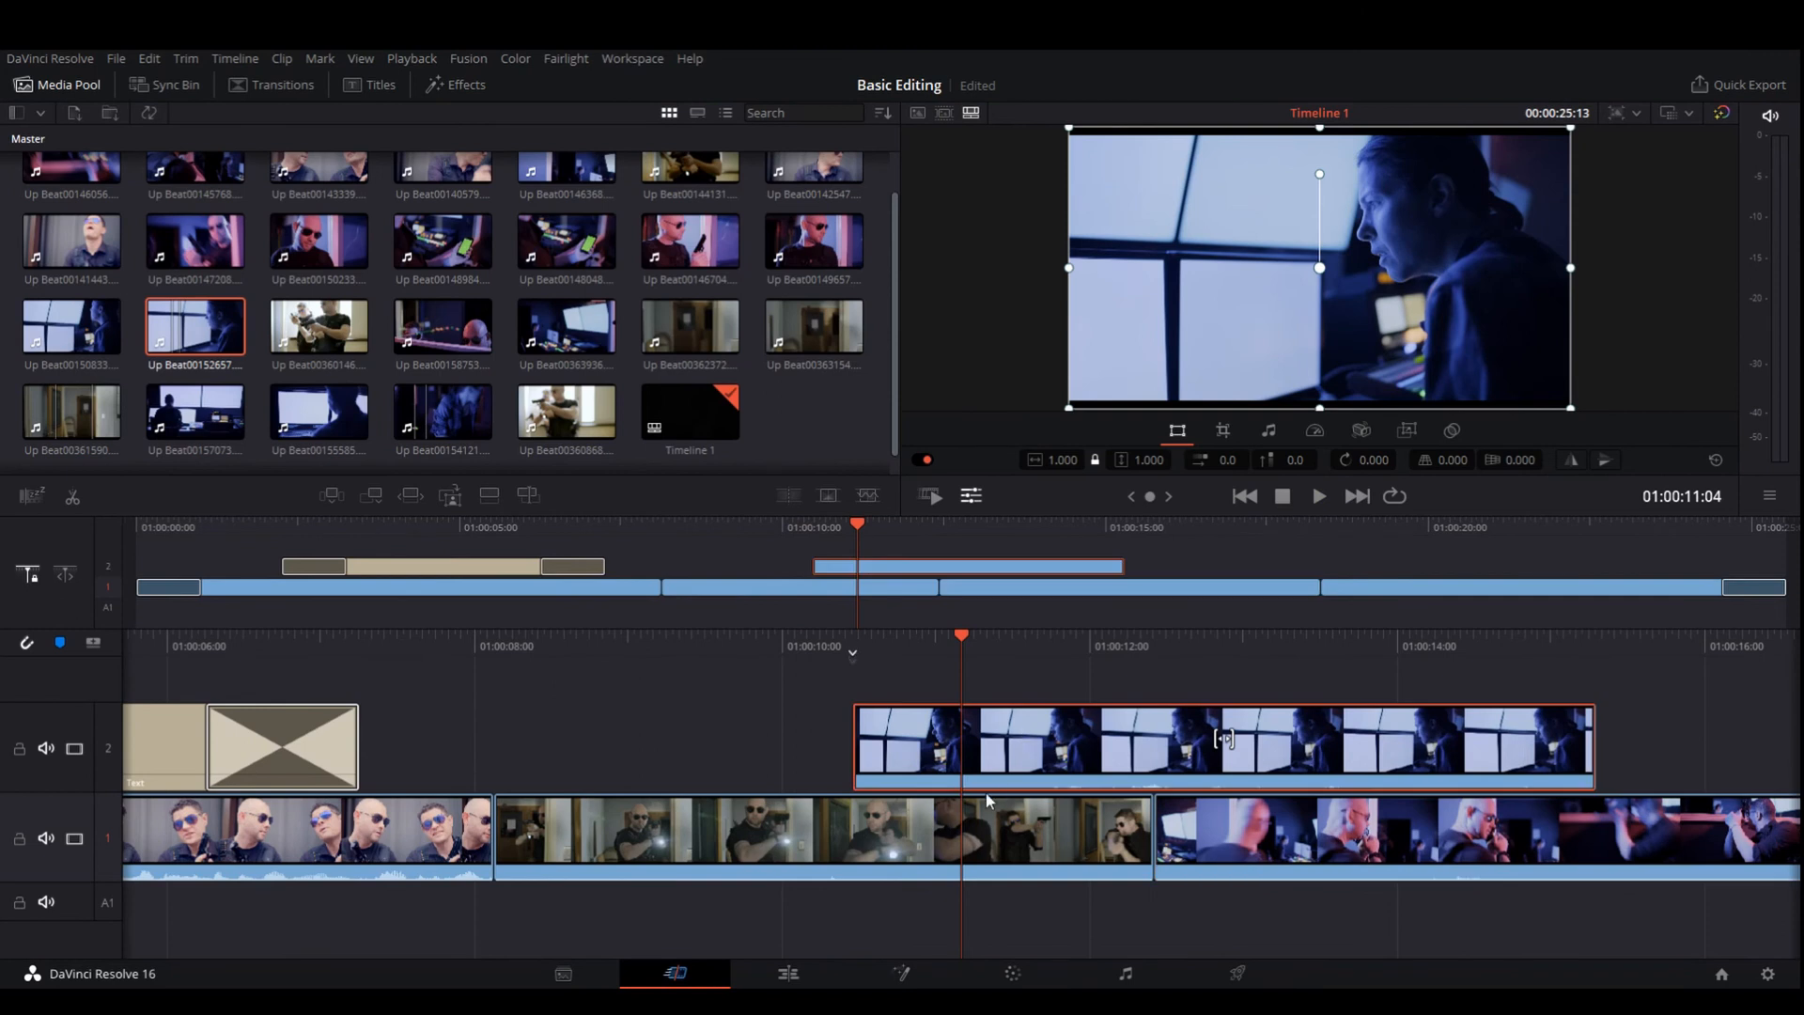
left_click(998, 817)
left_click(1369, 823)
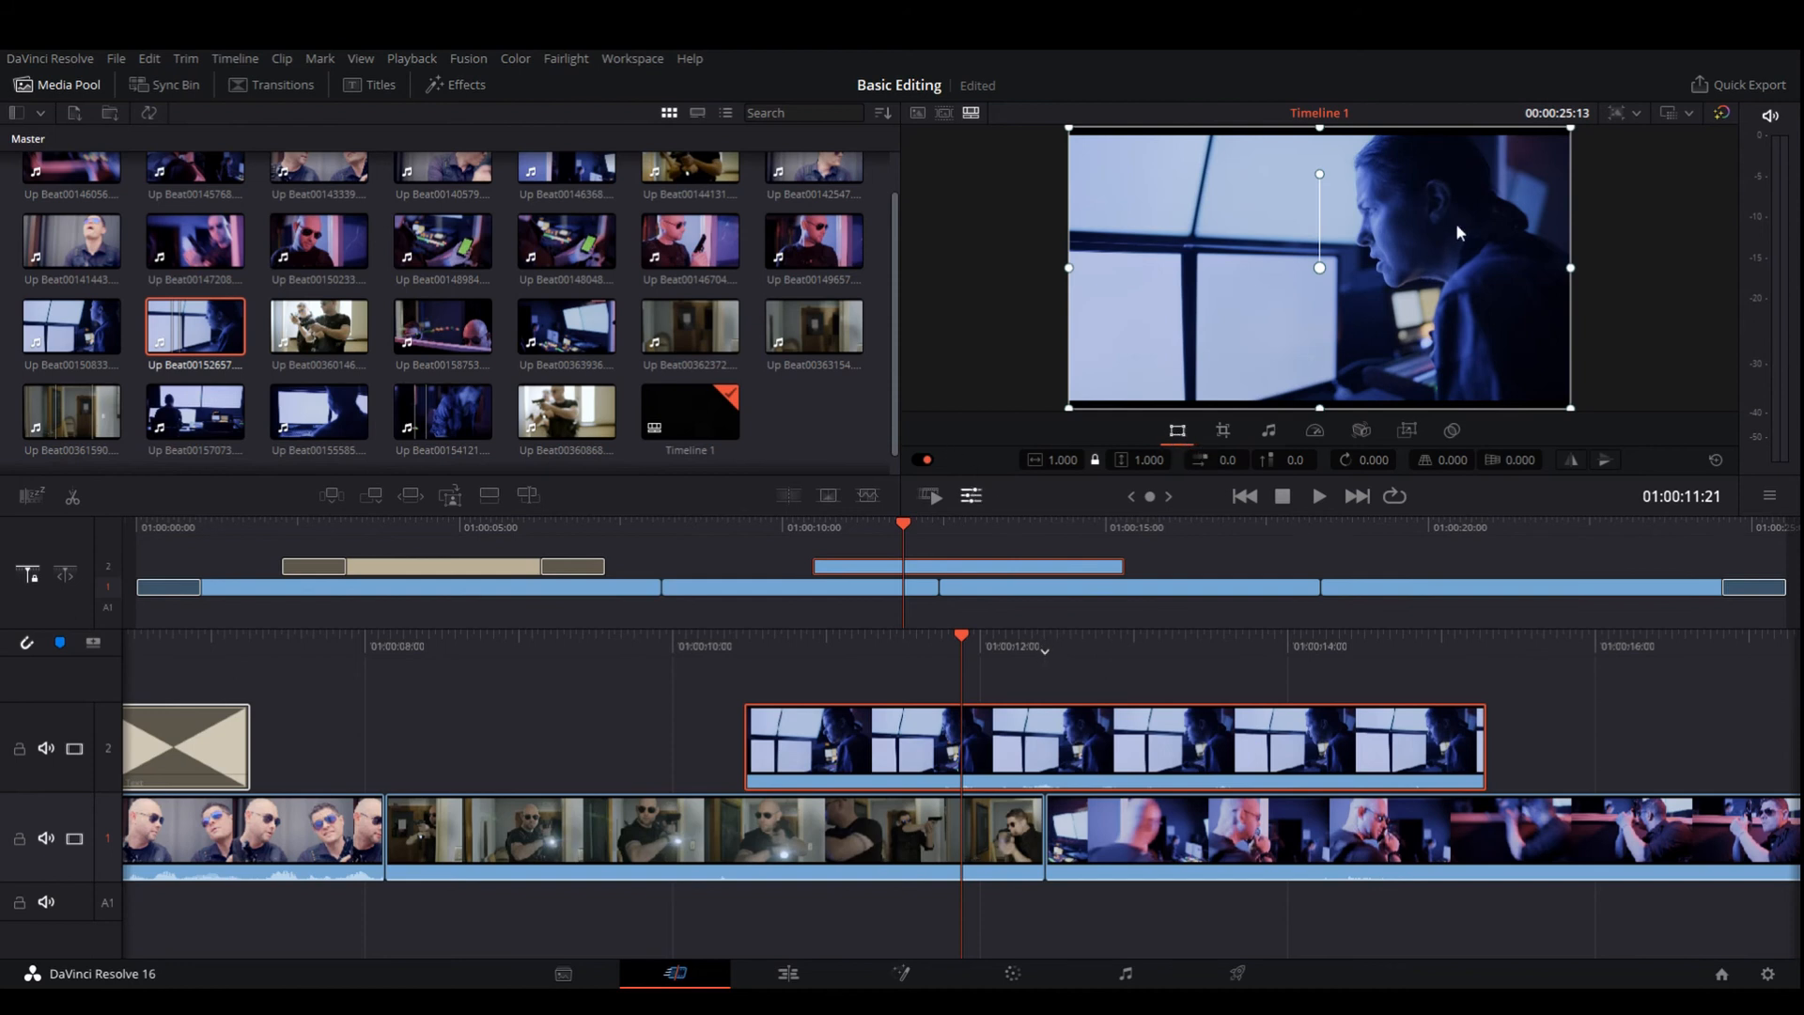
left_click_drag(1456, 222, 1302, 301)
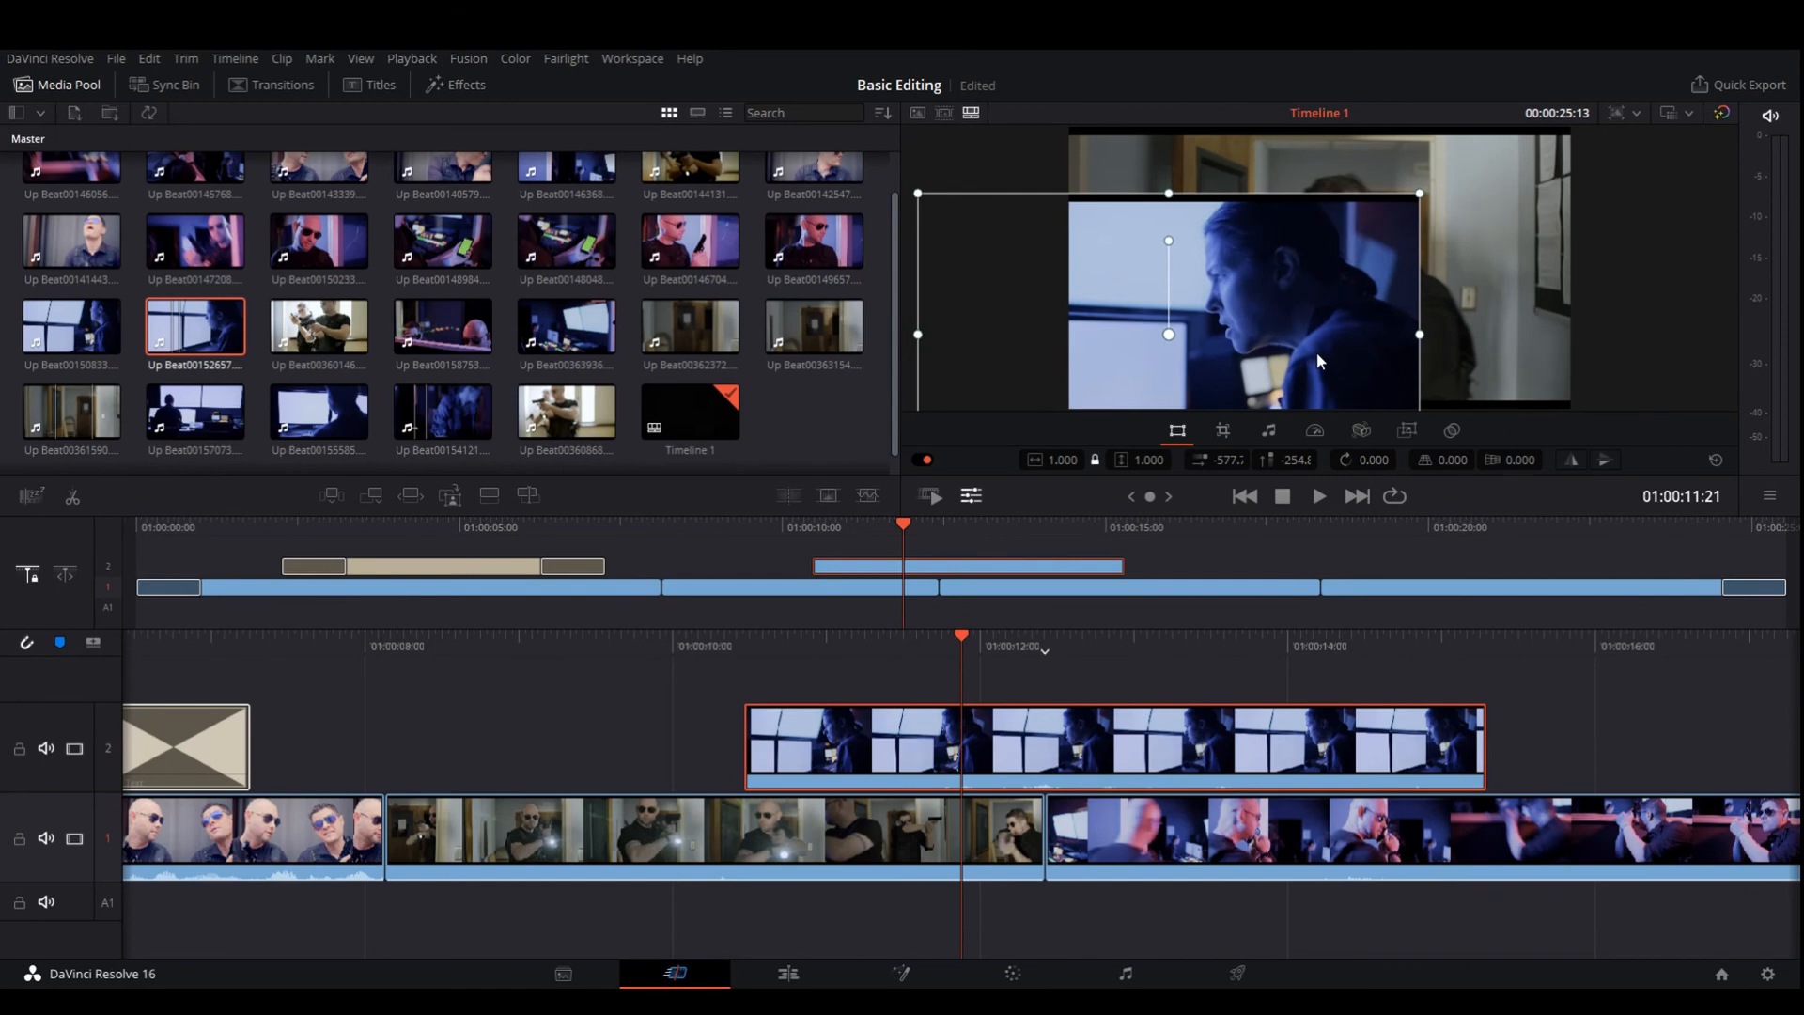
left_click_drag(1422, 196, 1308, 259)
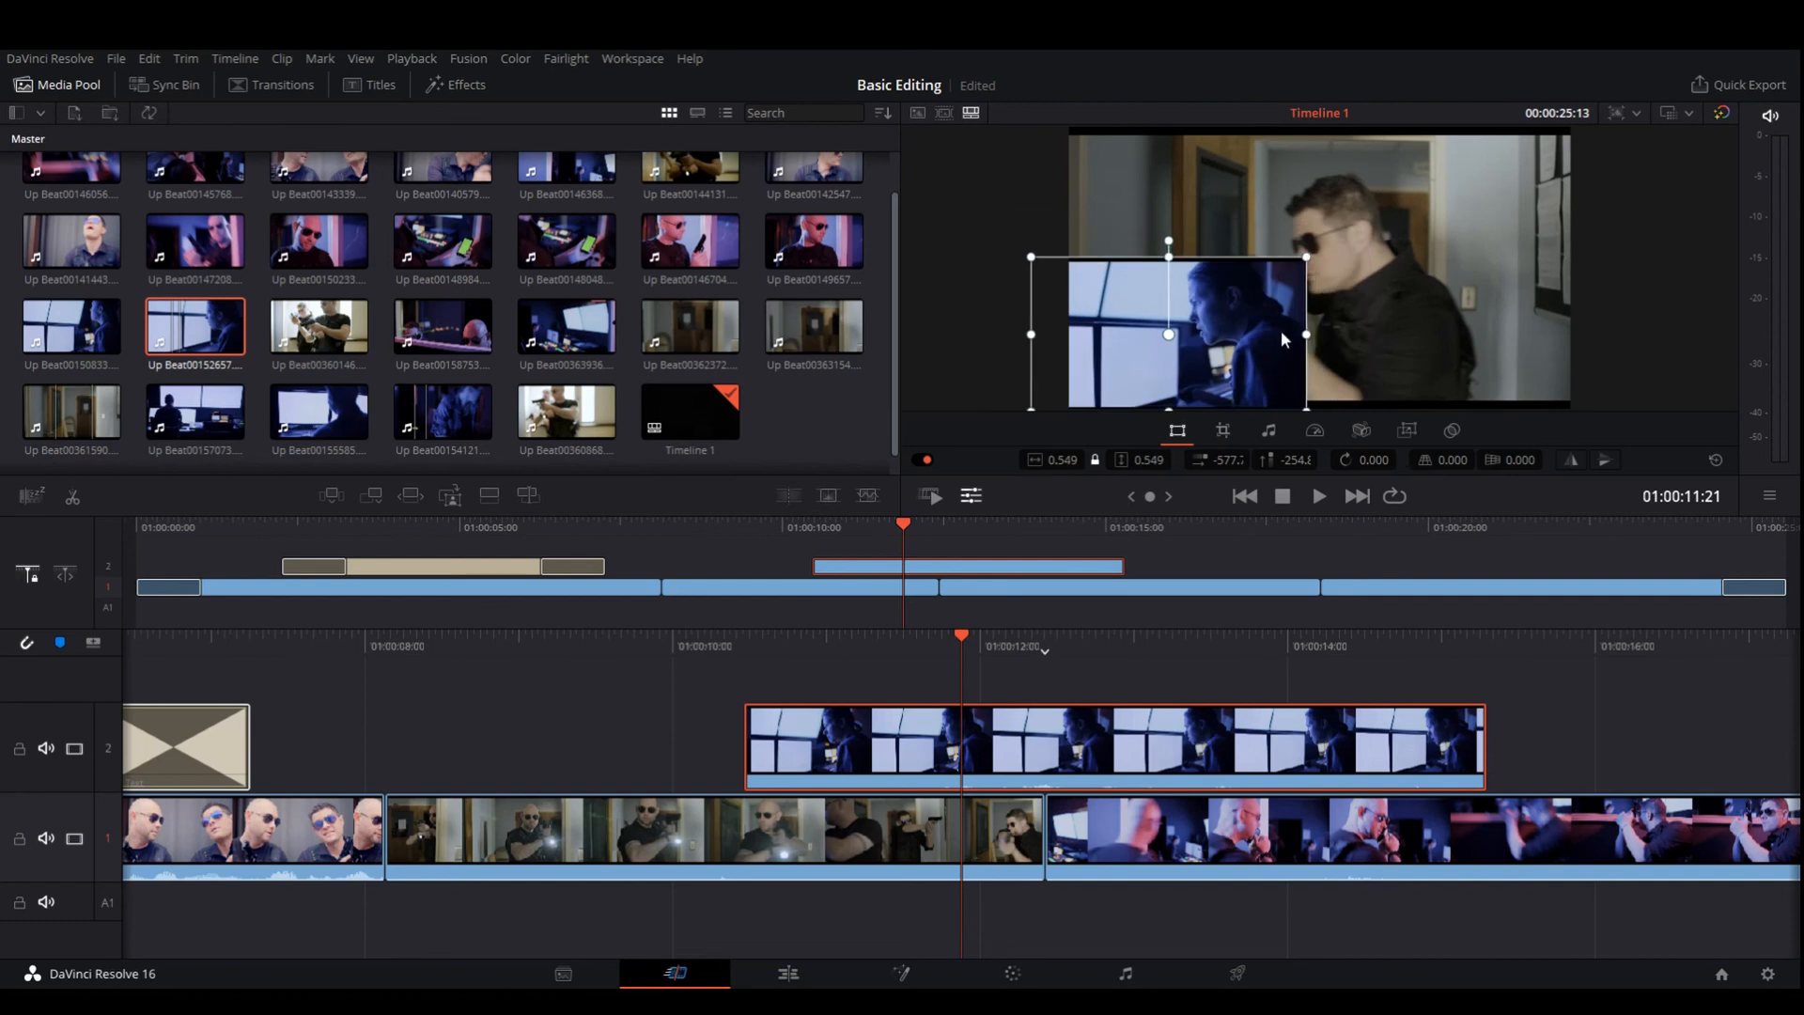
left_click_drag(1193, 270, 1113, 225)
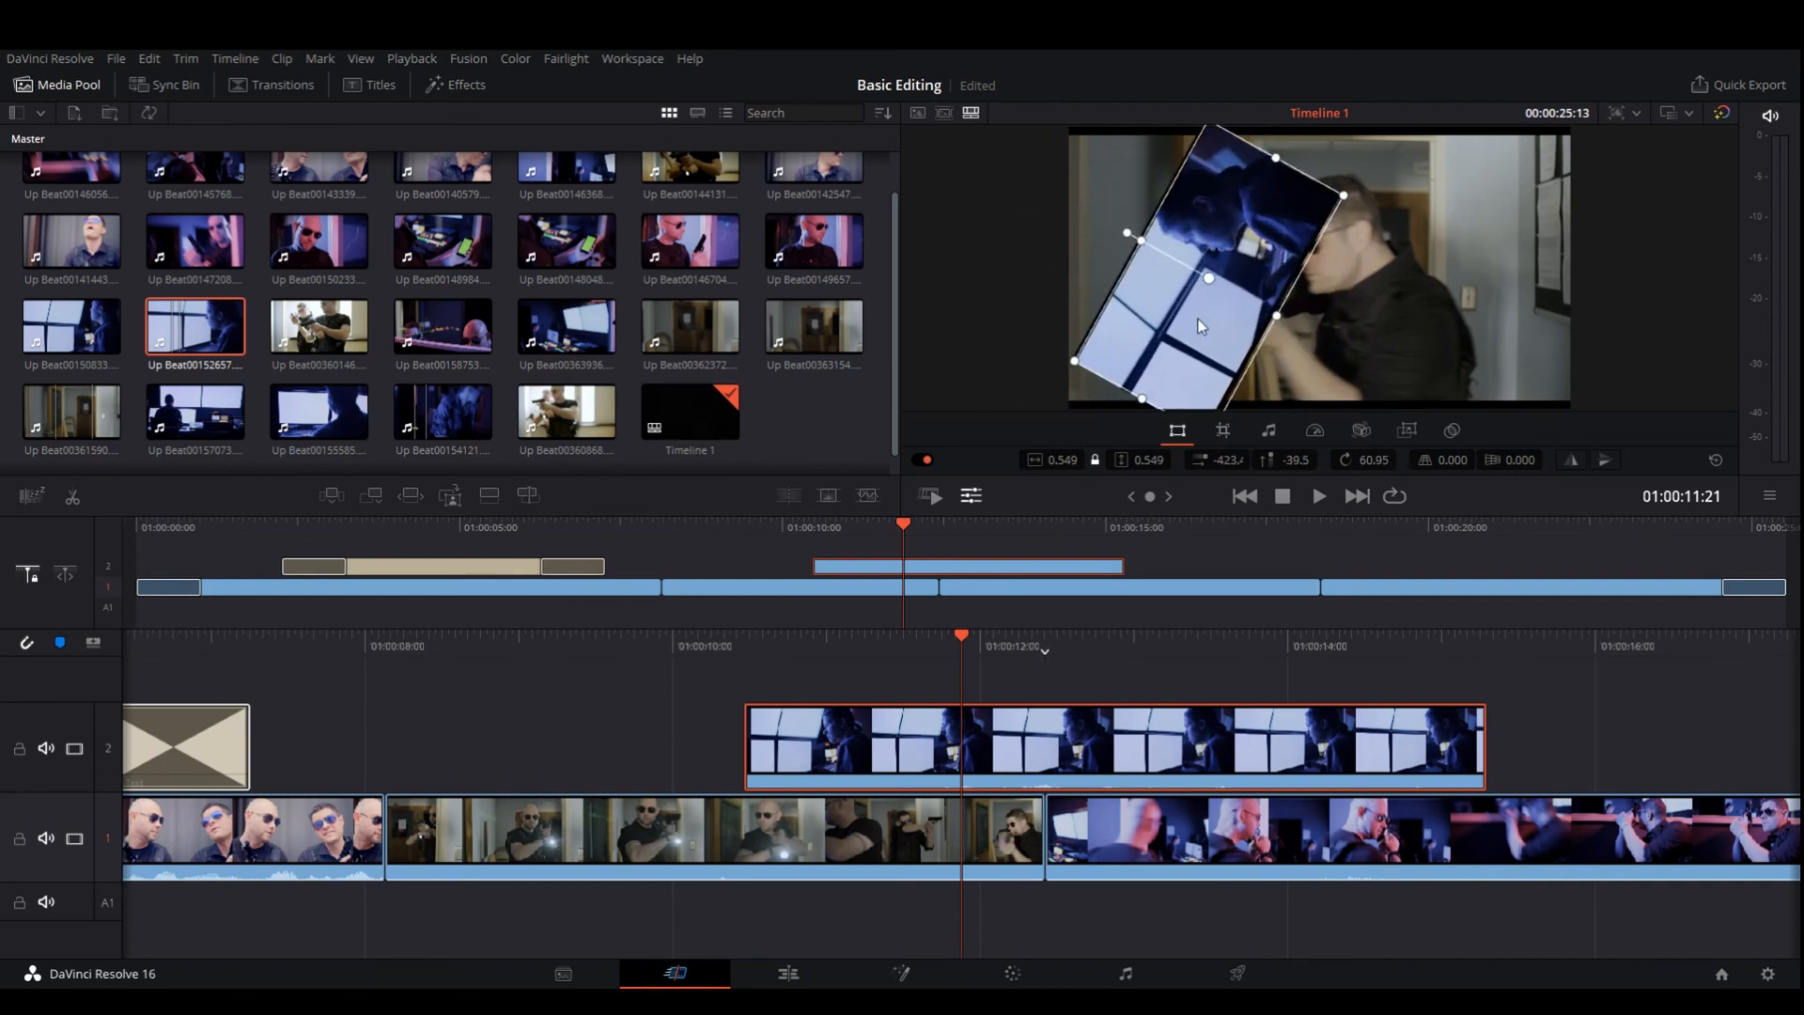
left_click_drag(1198, 318, 1428, 212)
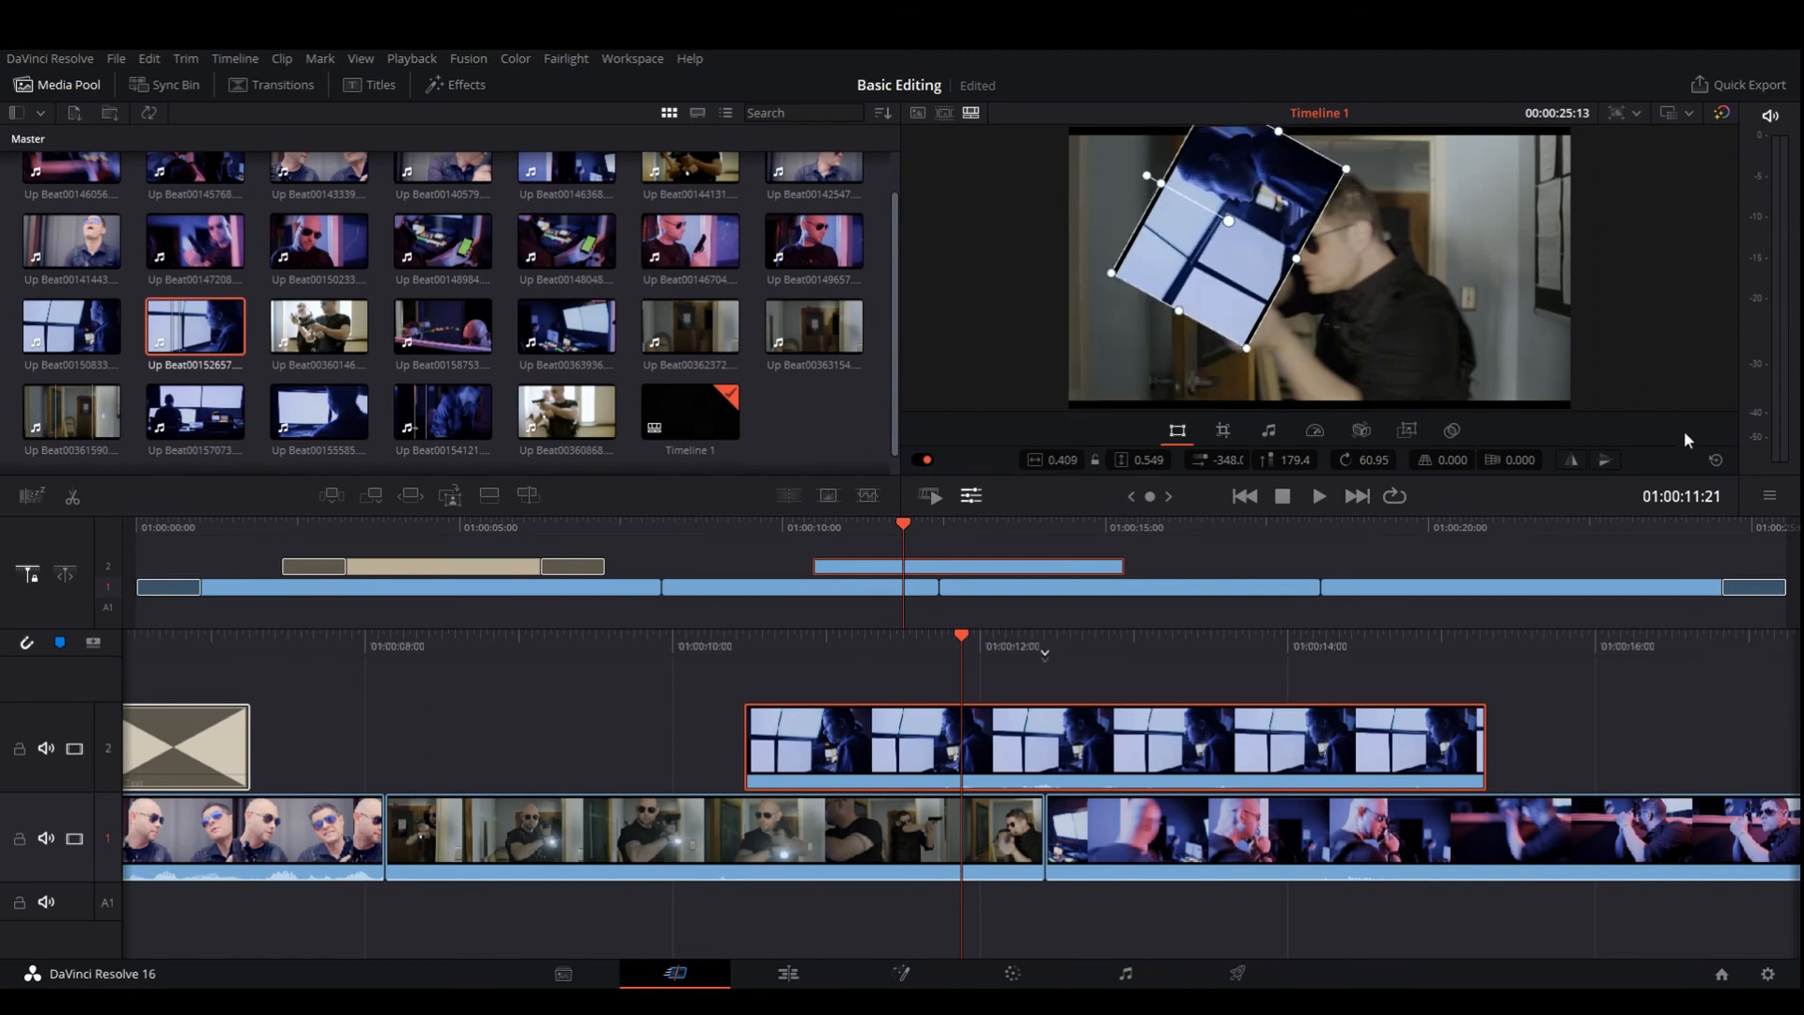
left_click(1716, 462)
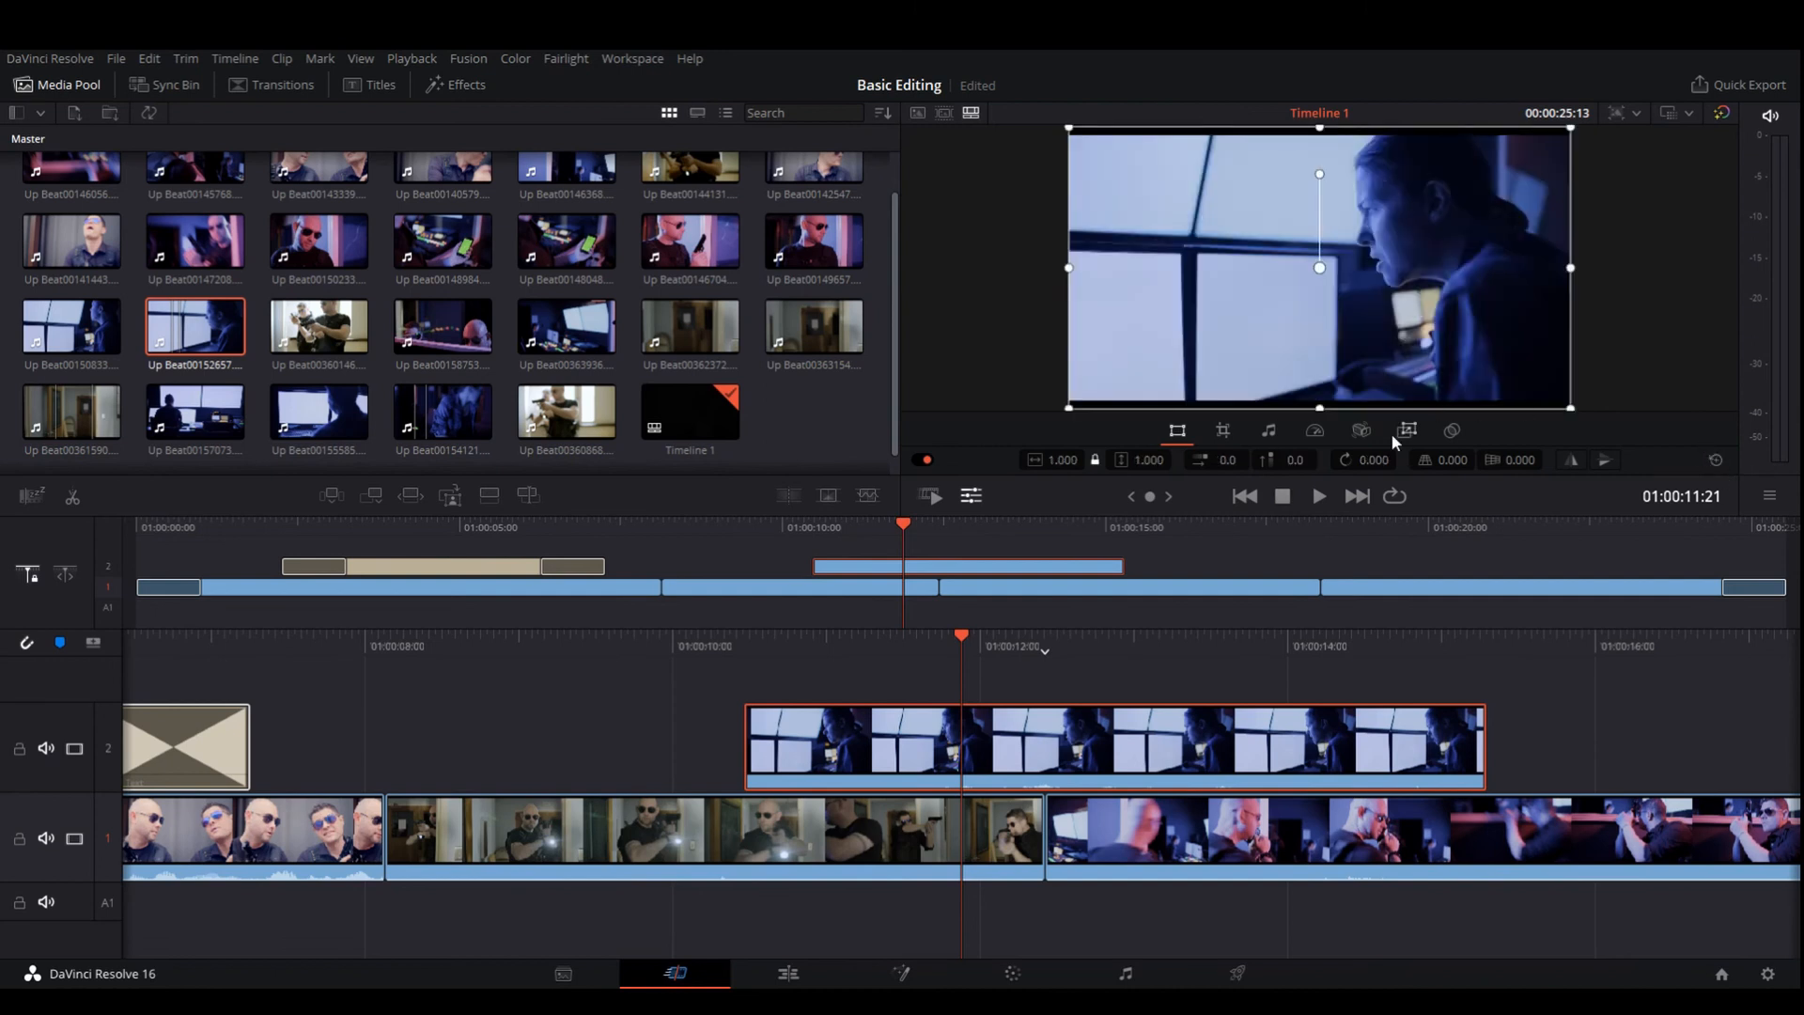
Step: Try cropping the left side of the overlay clip, and view its speed and stabilization settings
left_click(1451, 436)
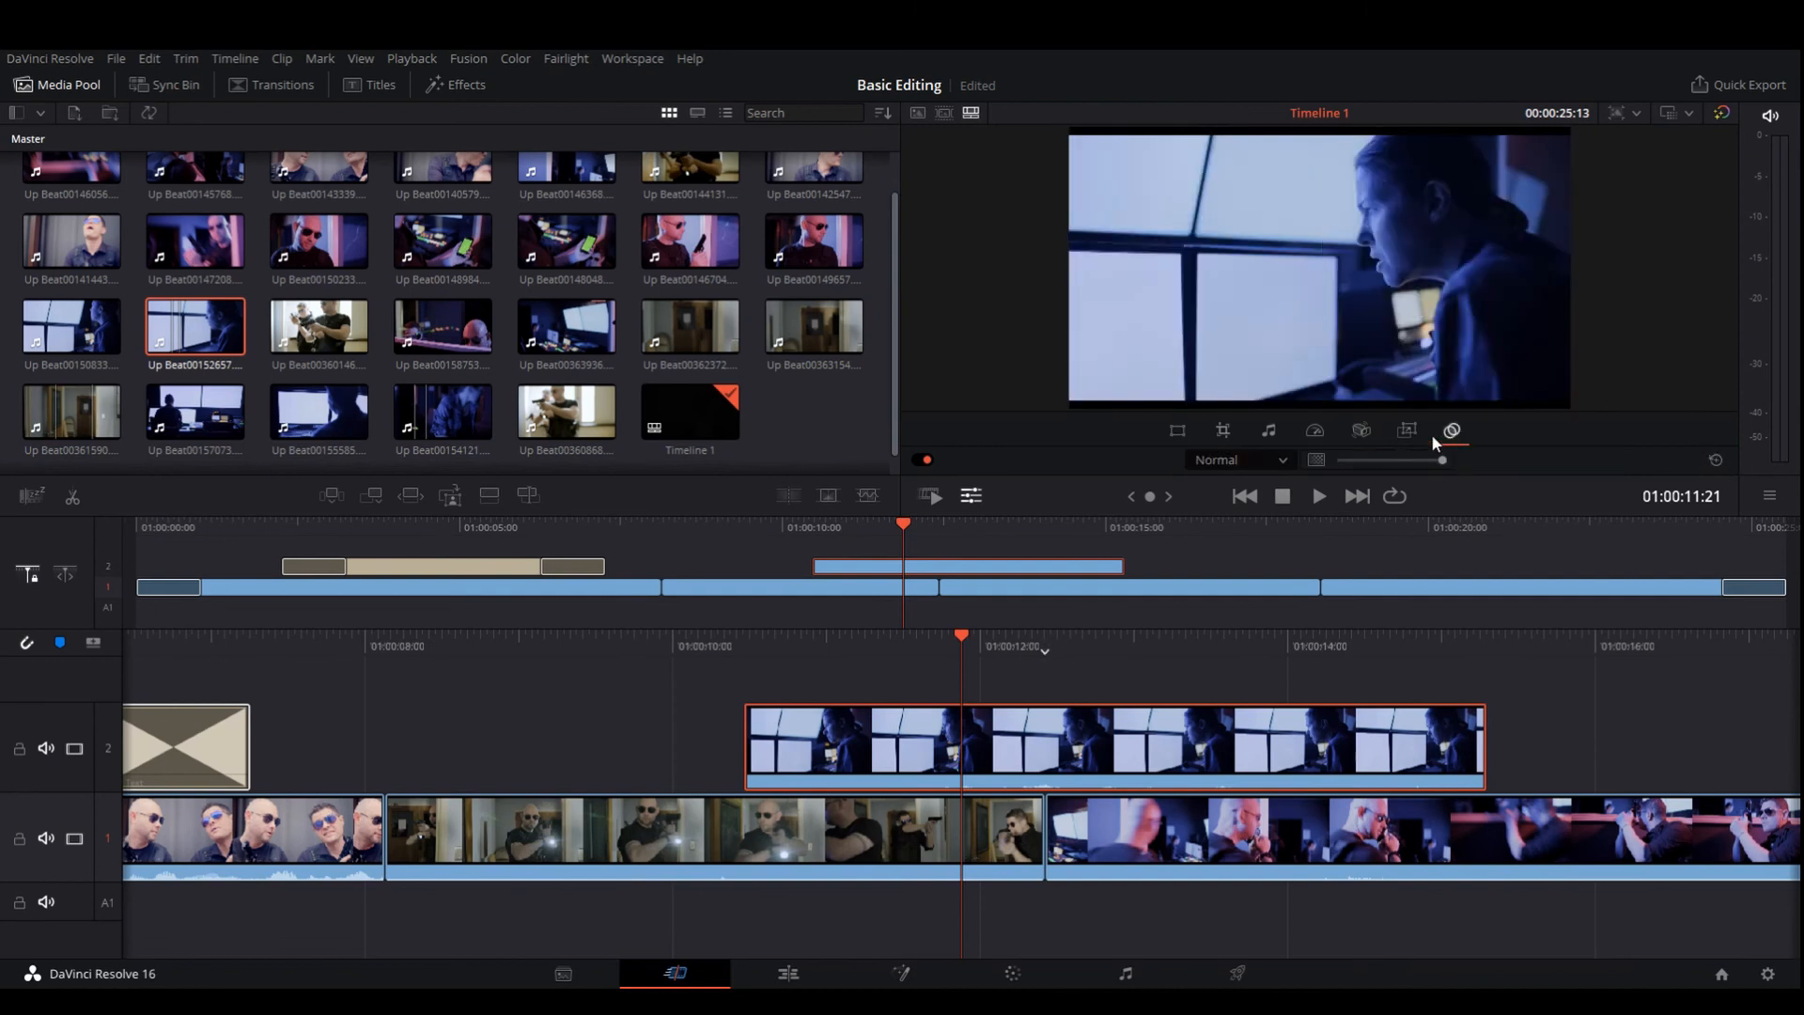
left_click(1223, 432)
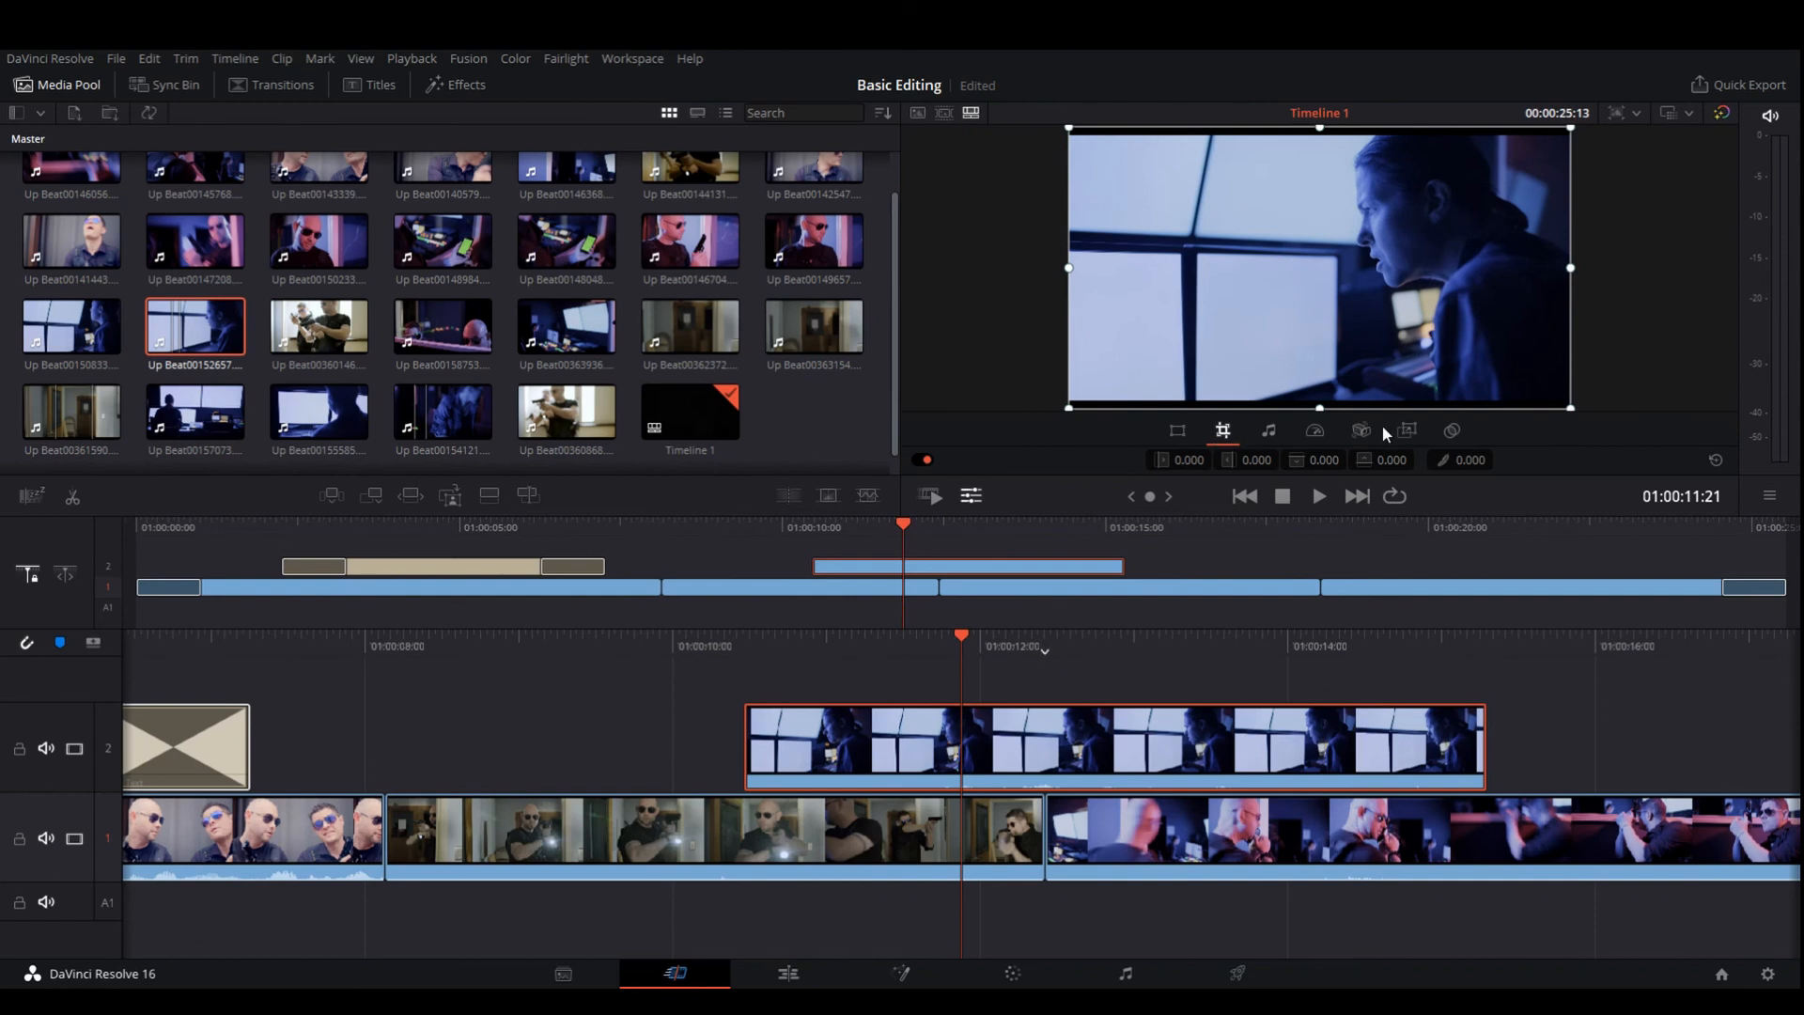
left_click_drag(1188, 457, 1133, 459)
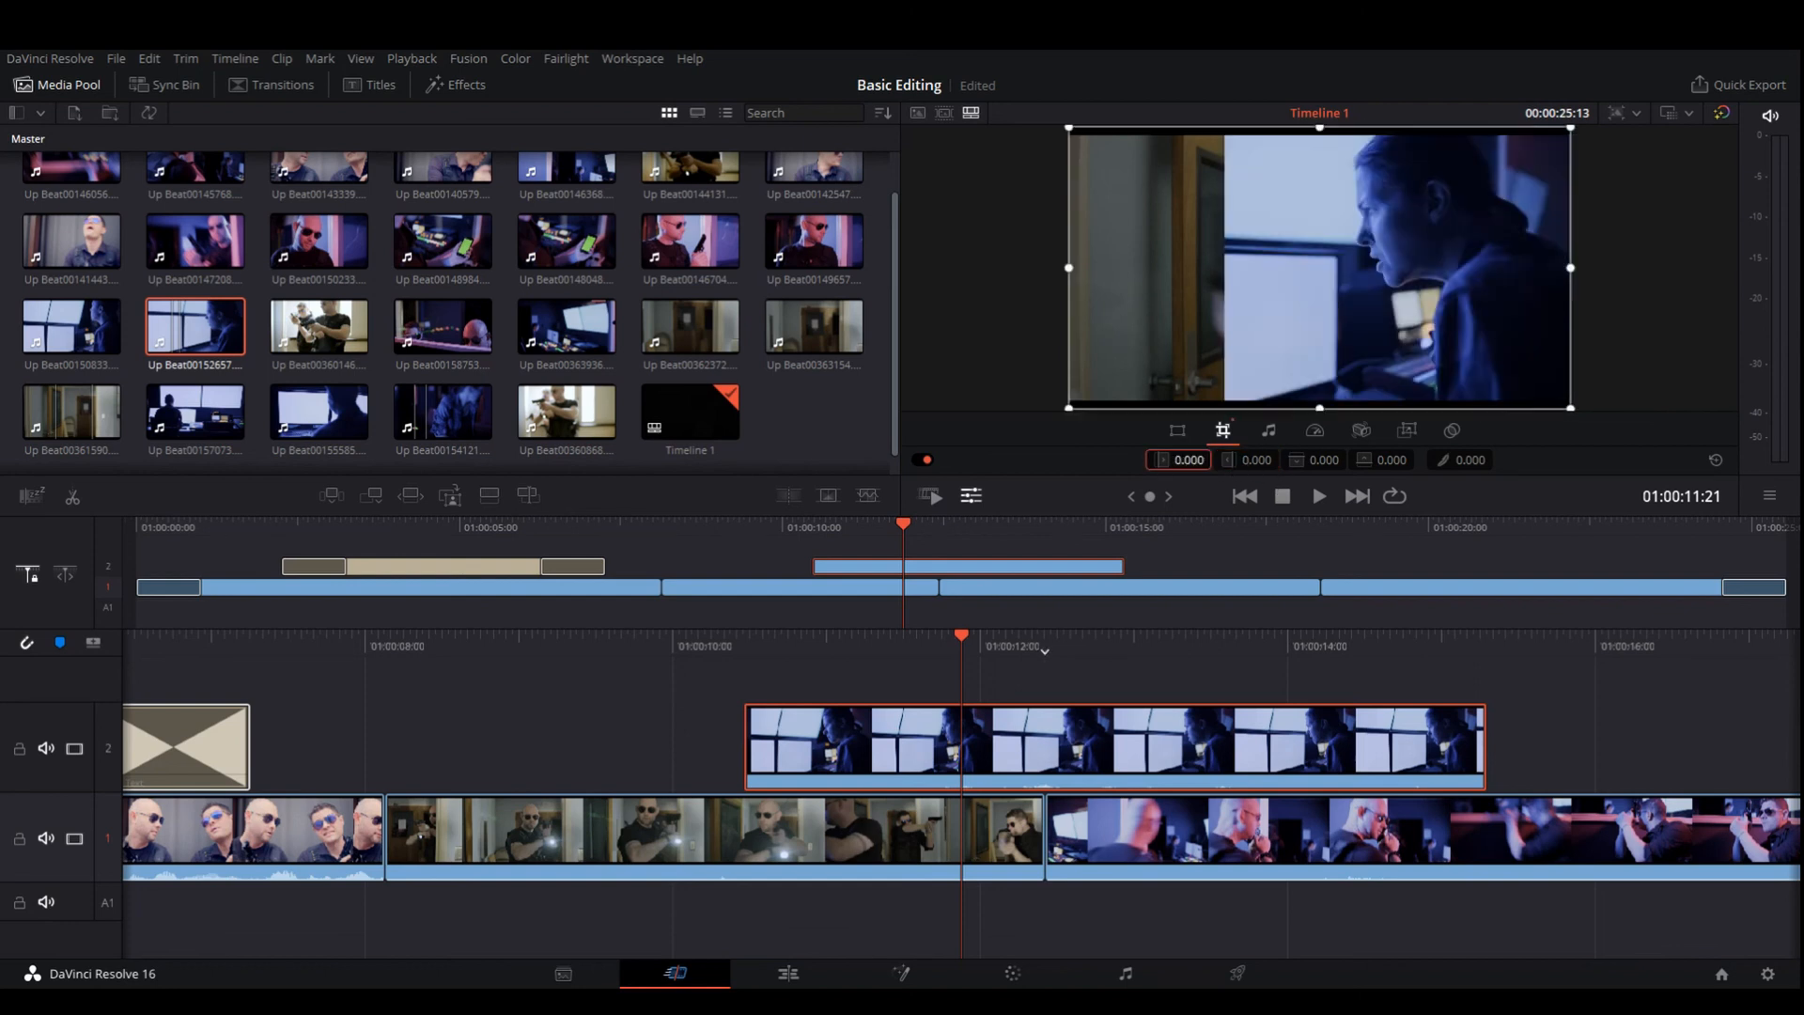
left_click(1314, 430)
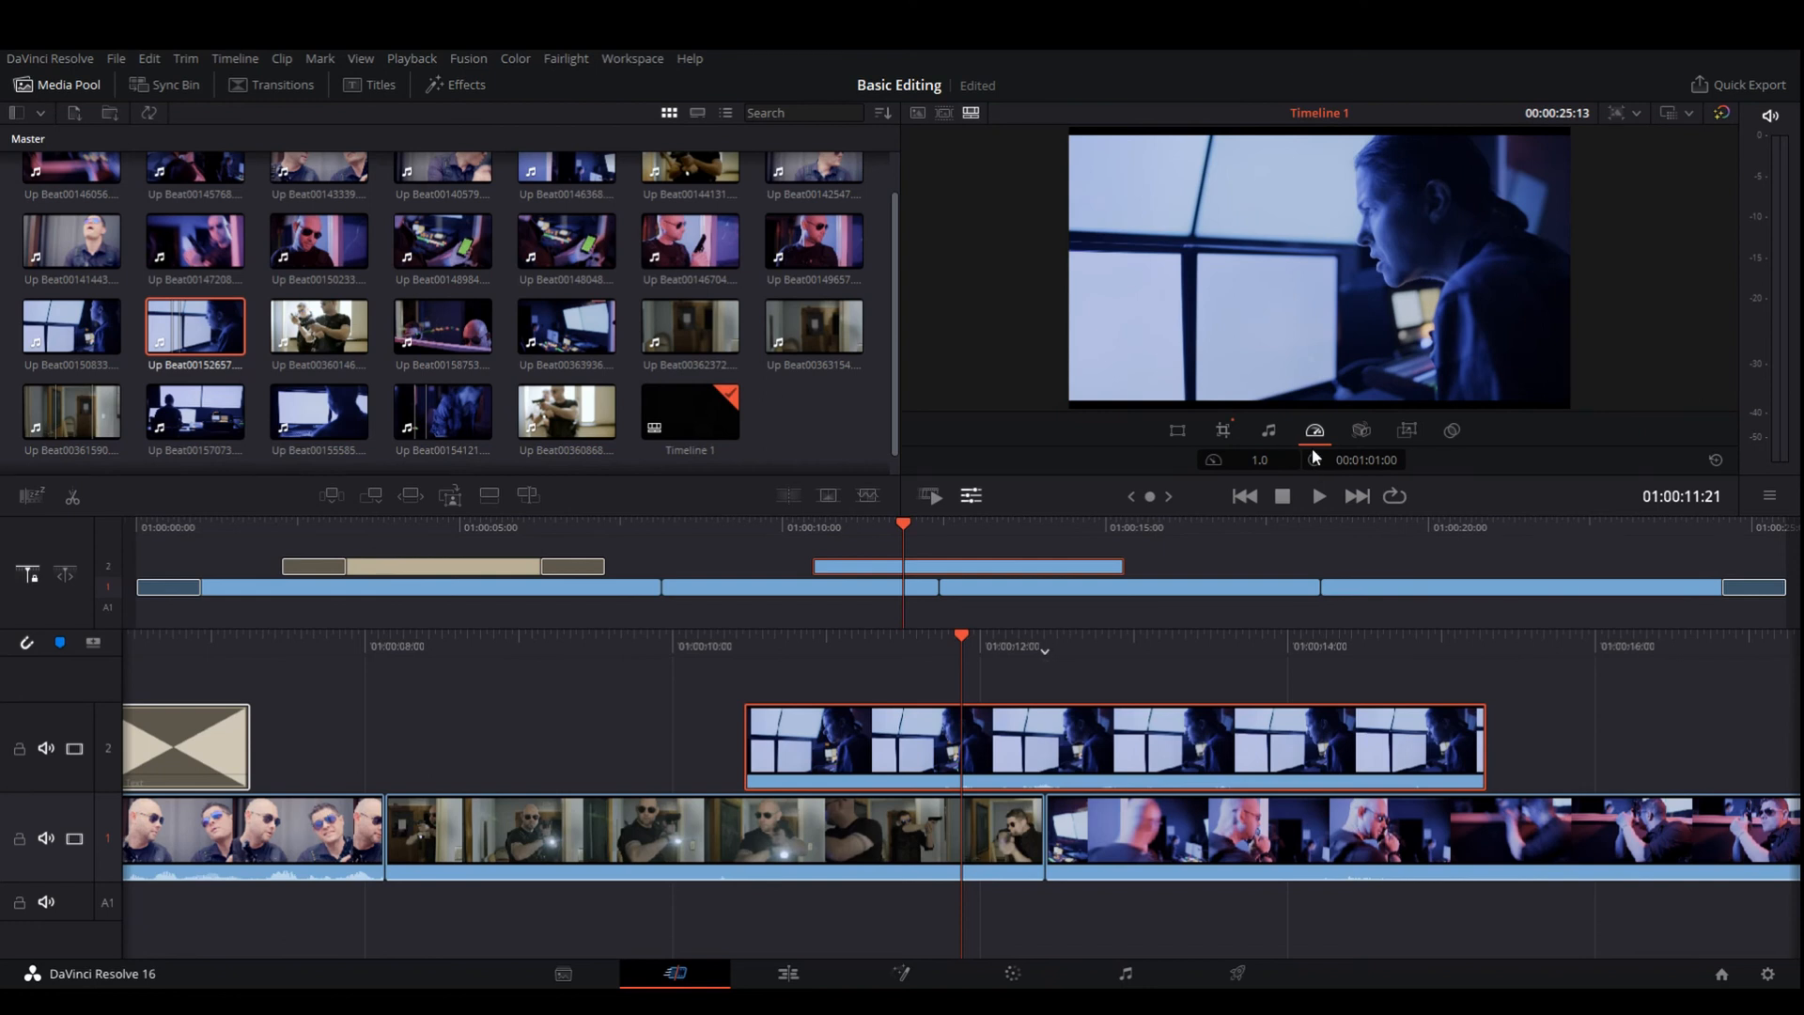
left_click(1362, 427)
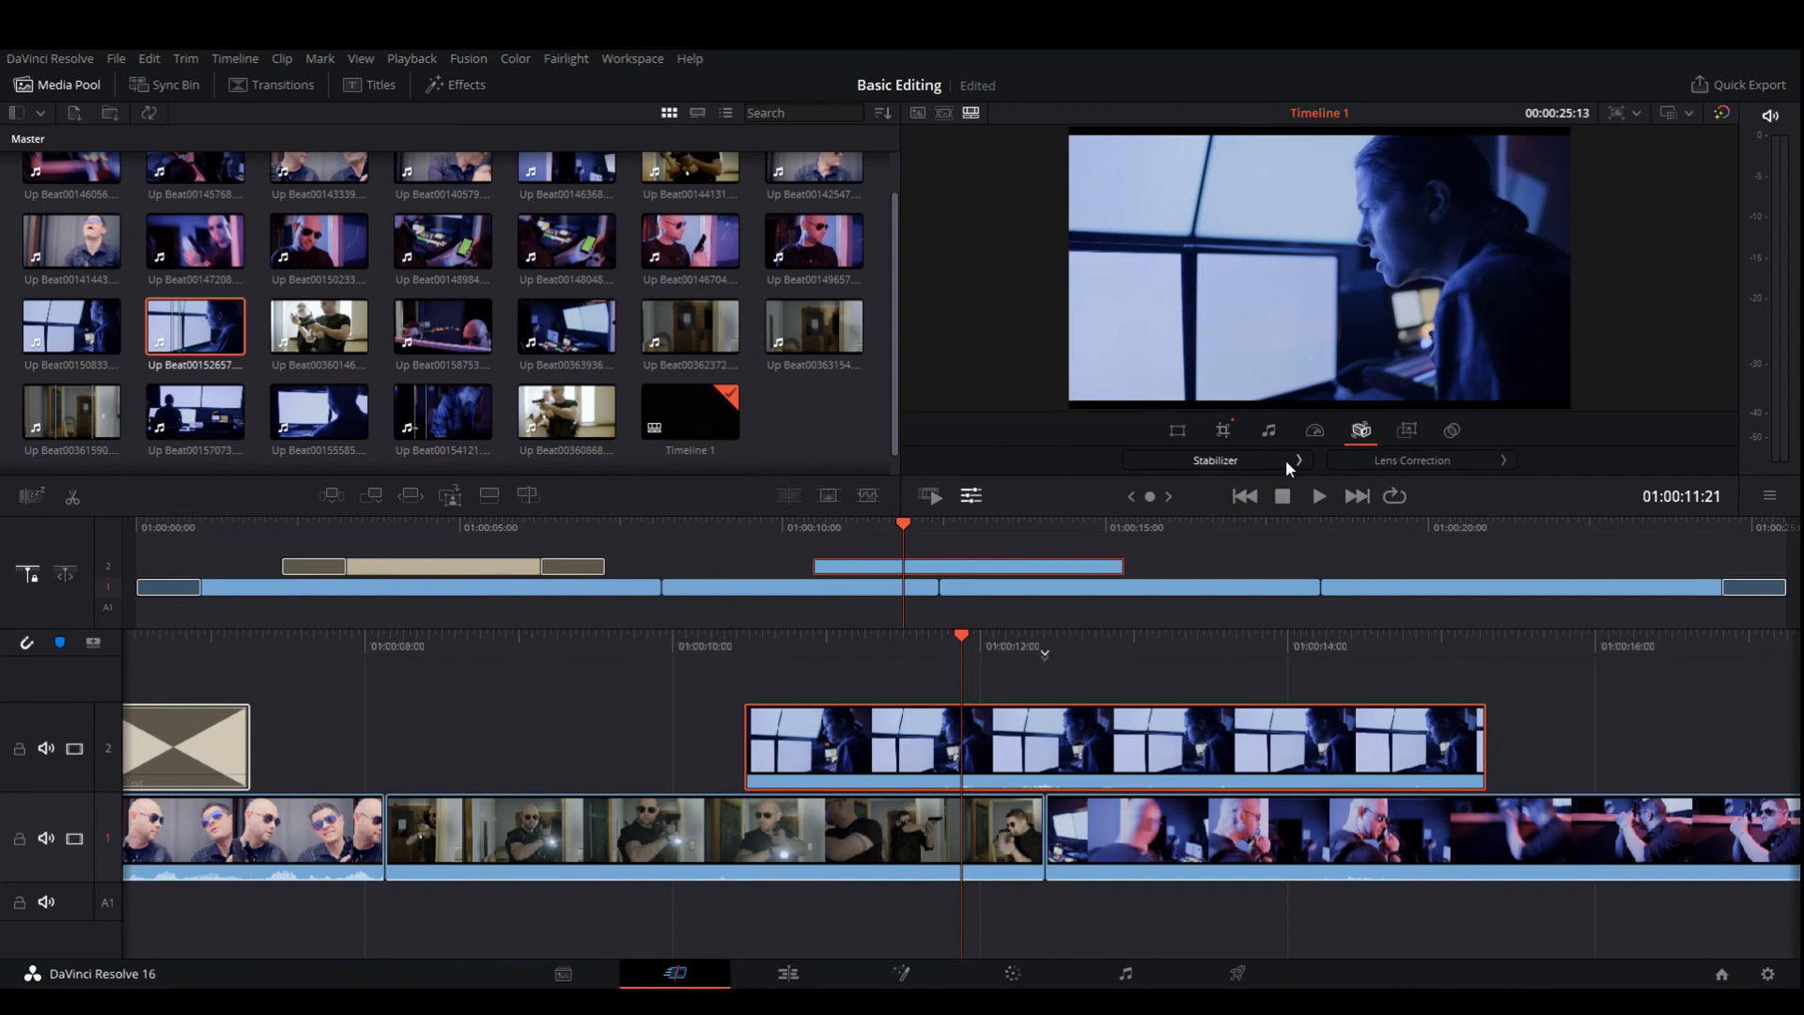
Step: Lower the overlay clip's opacity to about half, keeping the Normal composite mode, and play back the blended section
left_click(1454, 431)
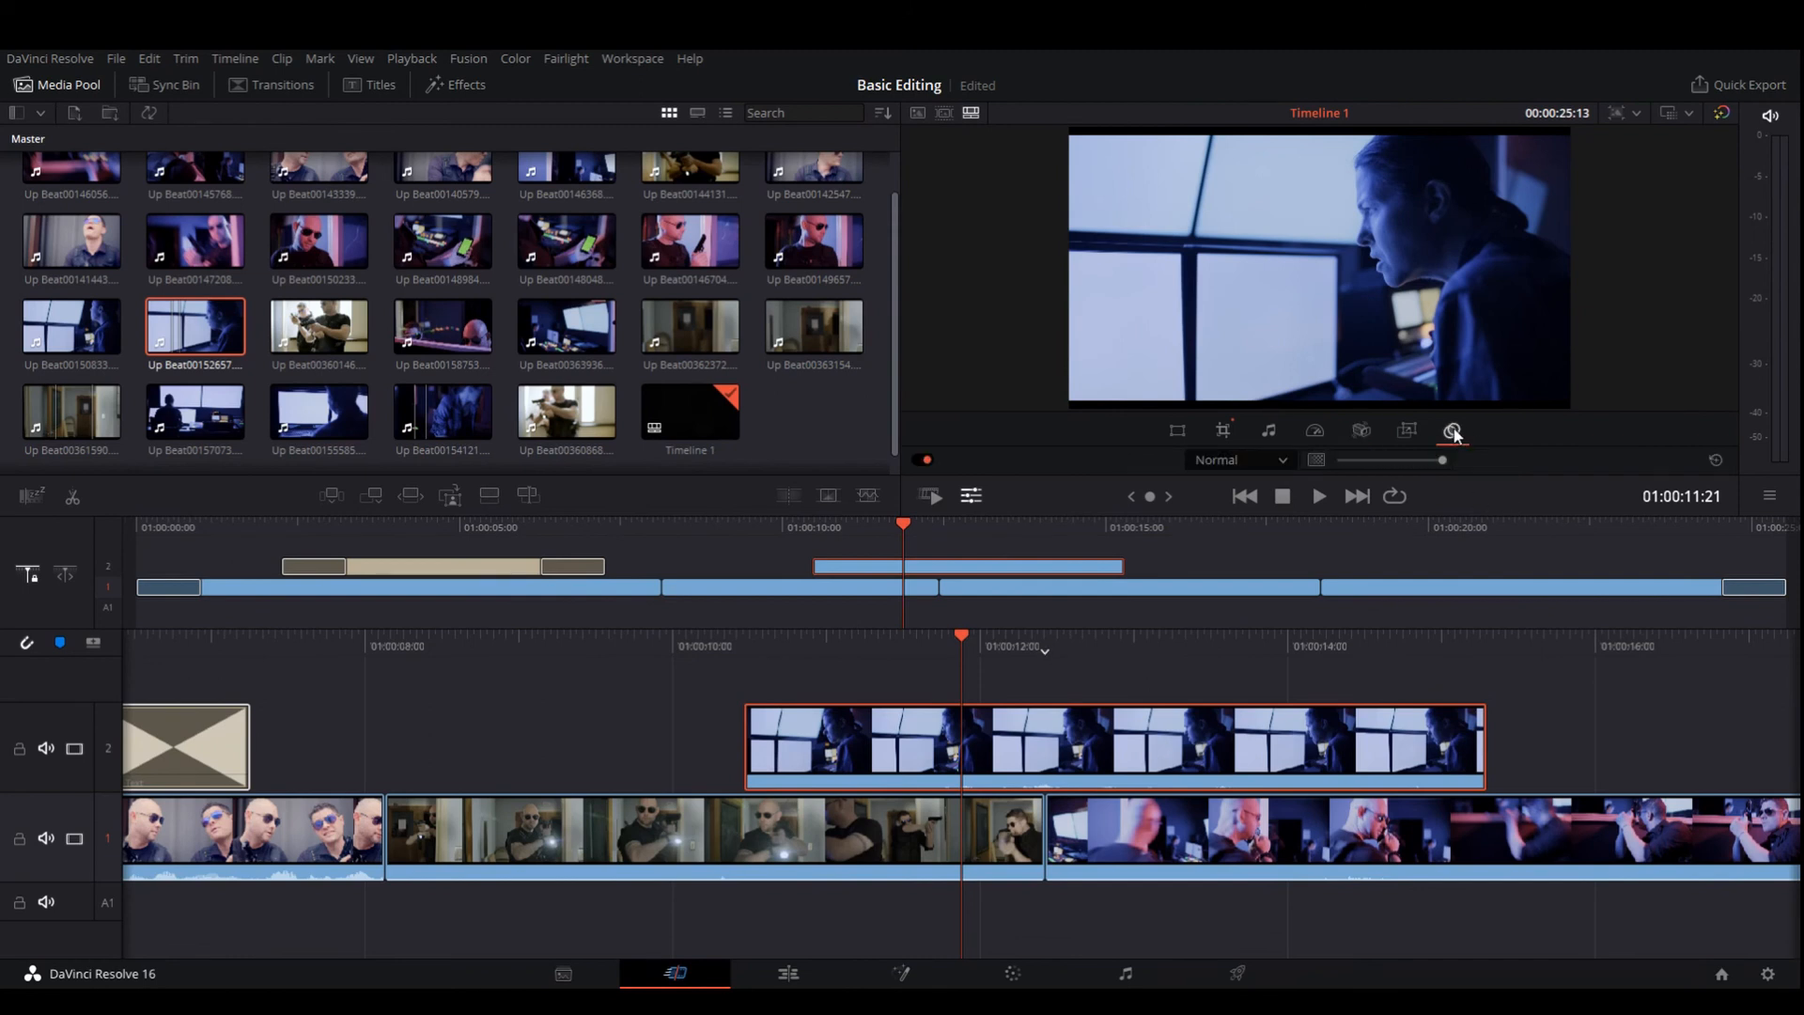
left_click_drag(1440, 461, 1389, 461)
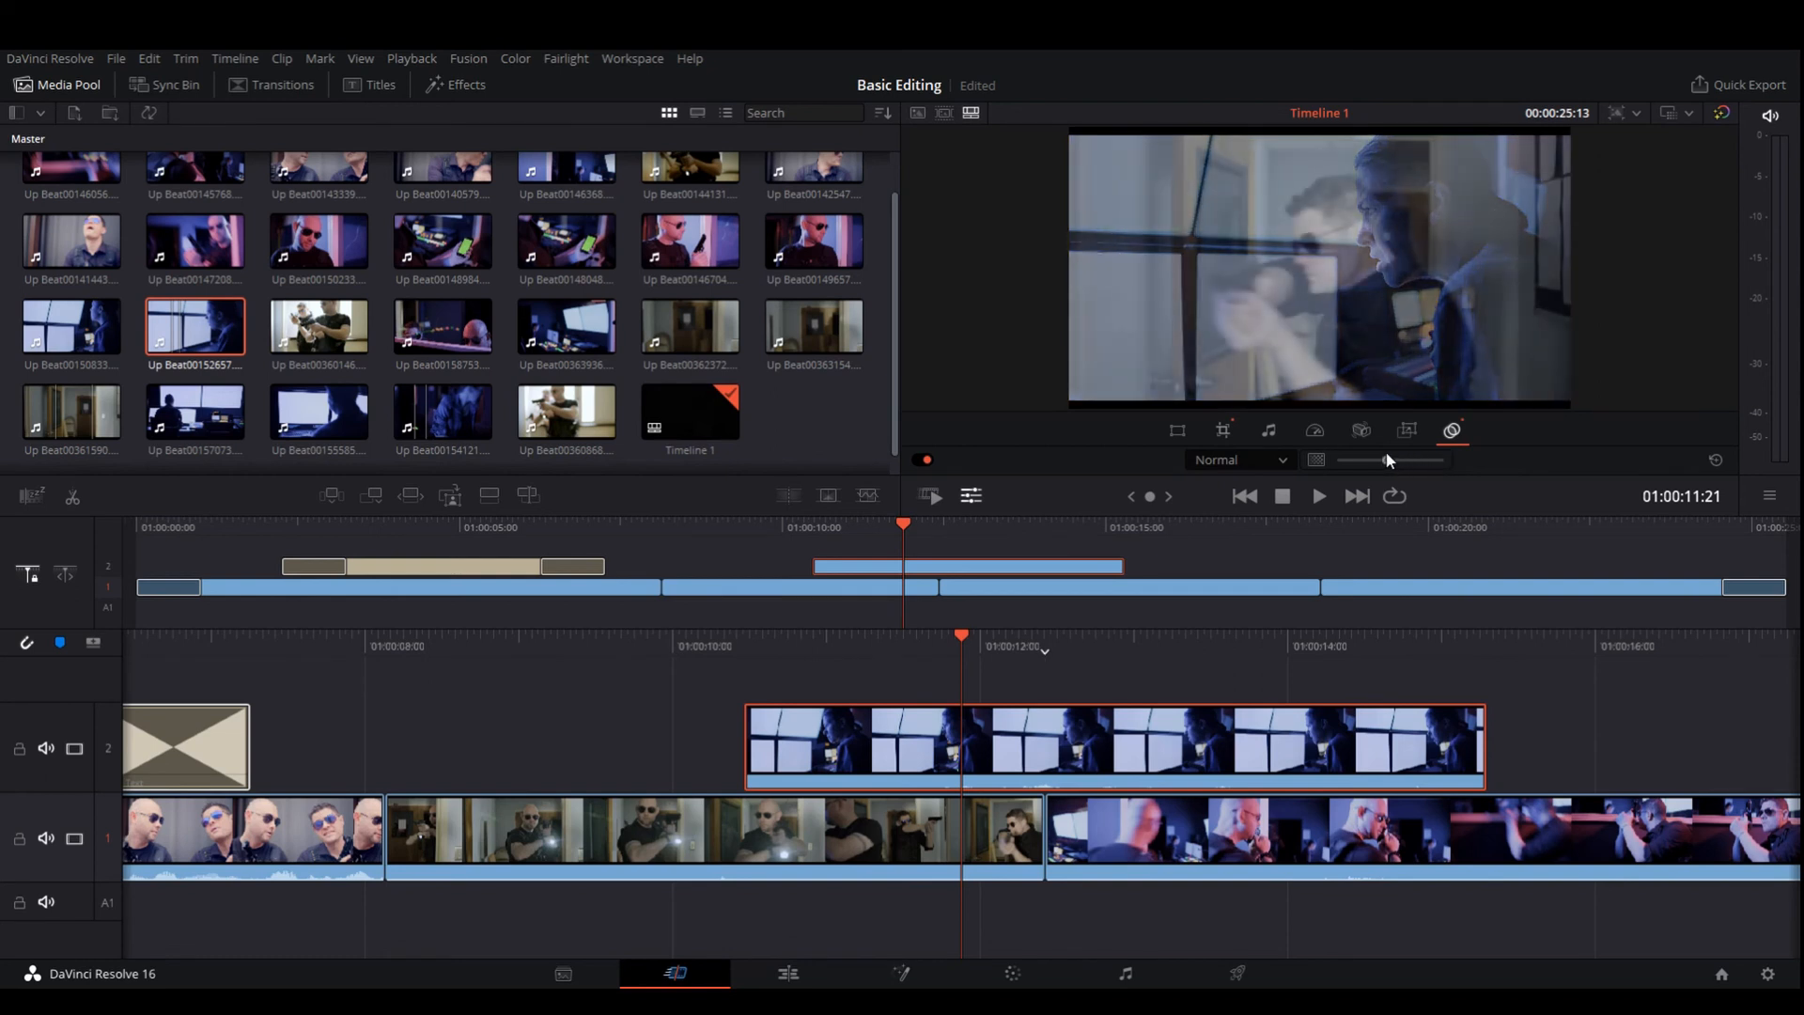
left_click(895, 842)
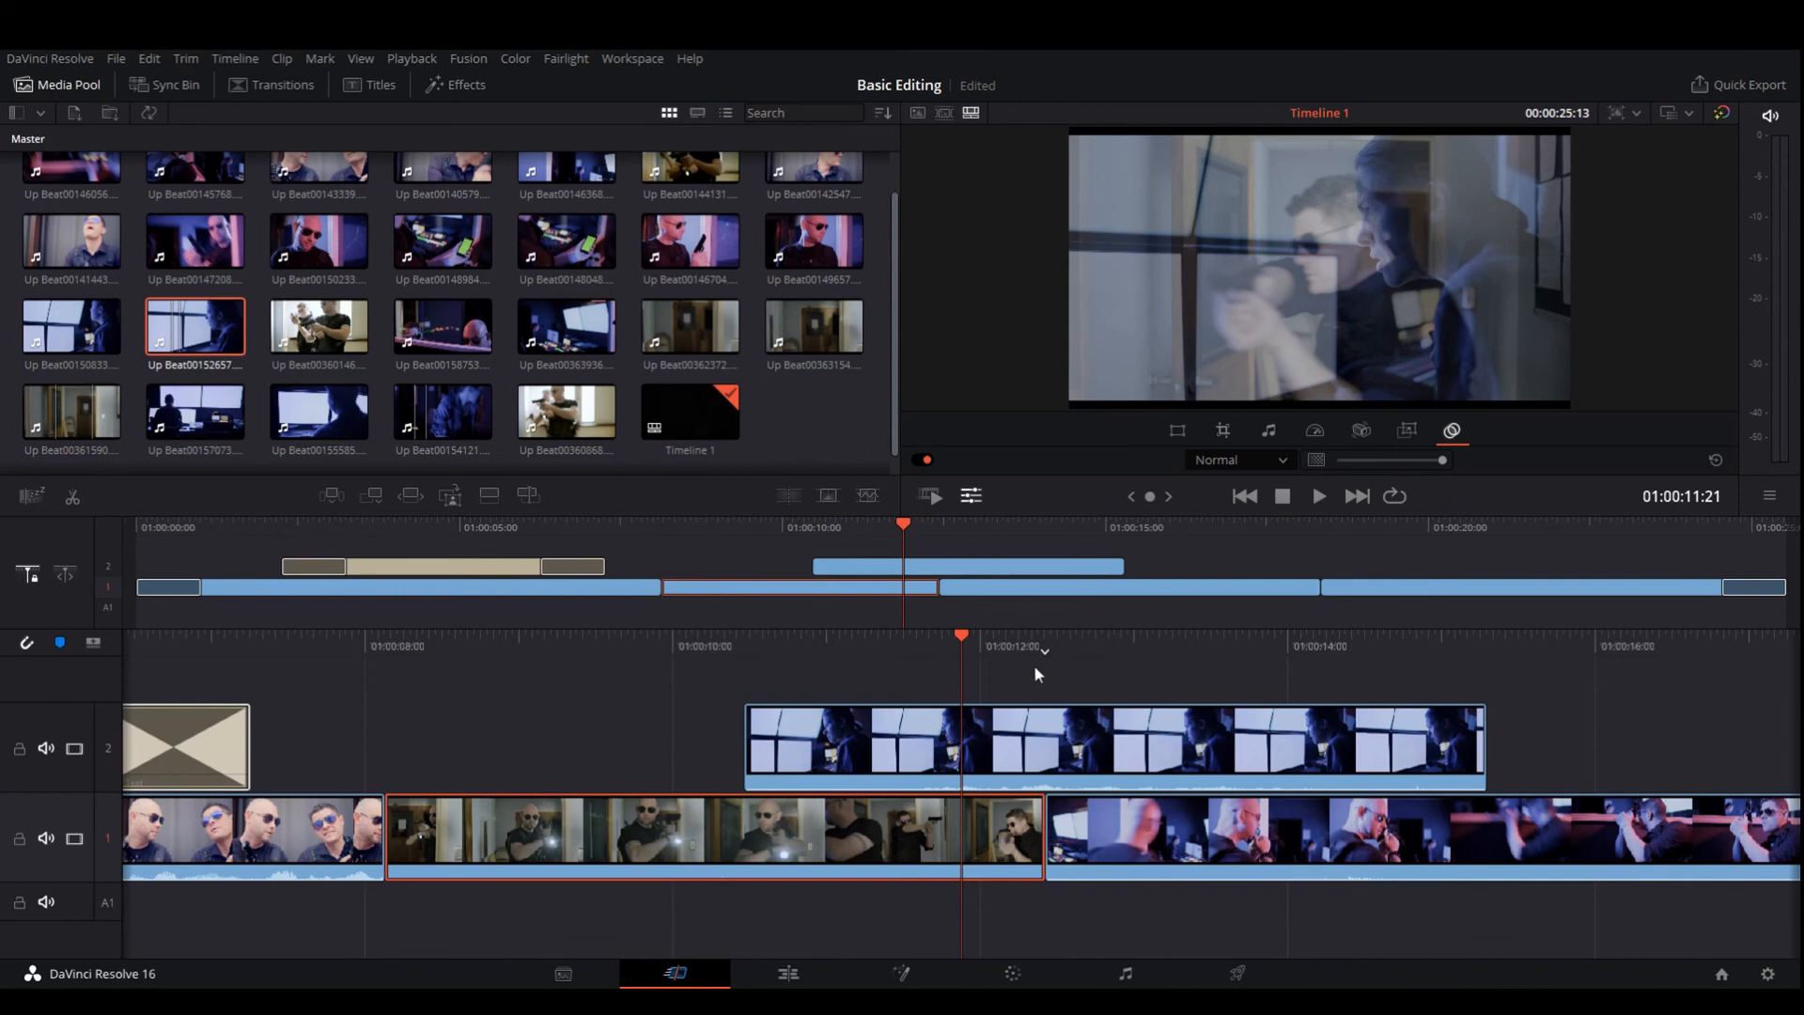
left_click(1127, 735)
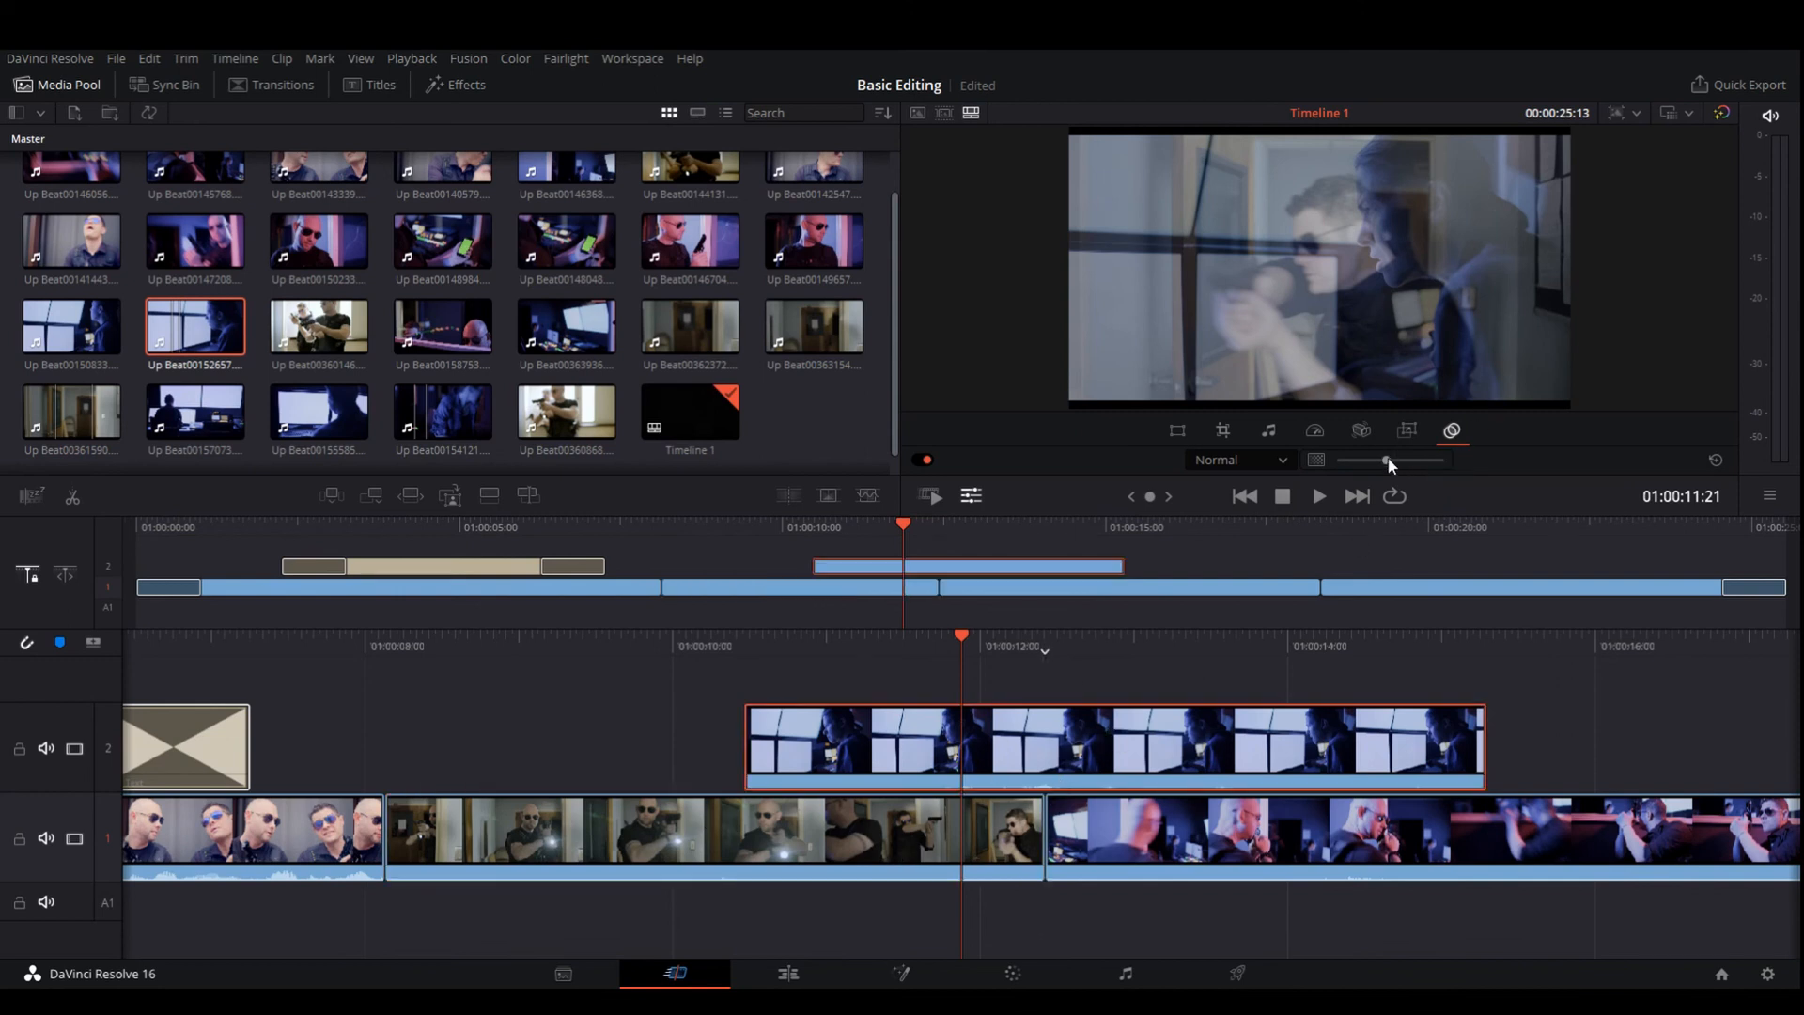
left_click_drag(1384, 459, 1396, 460)
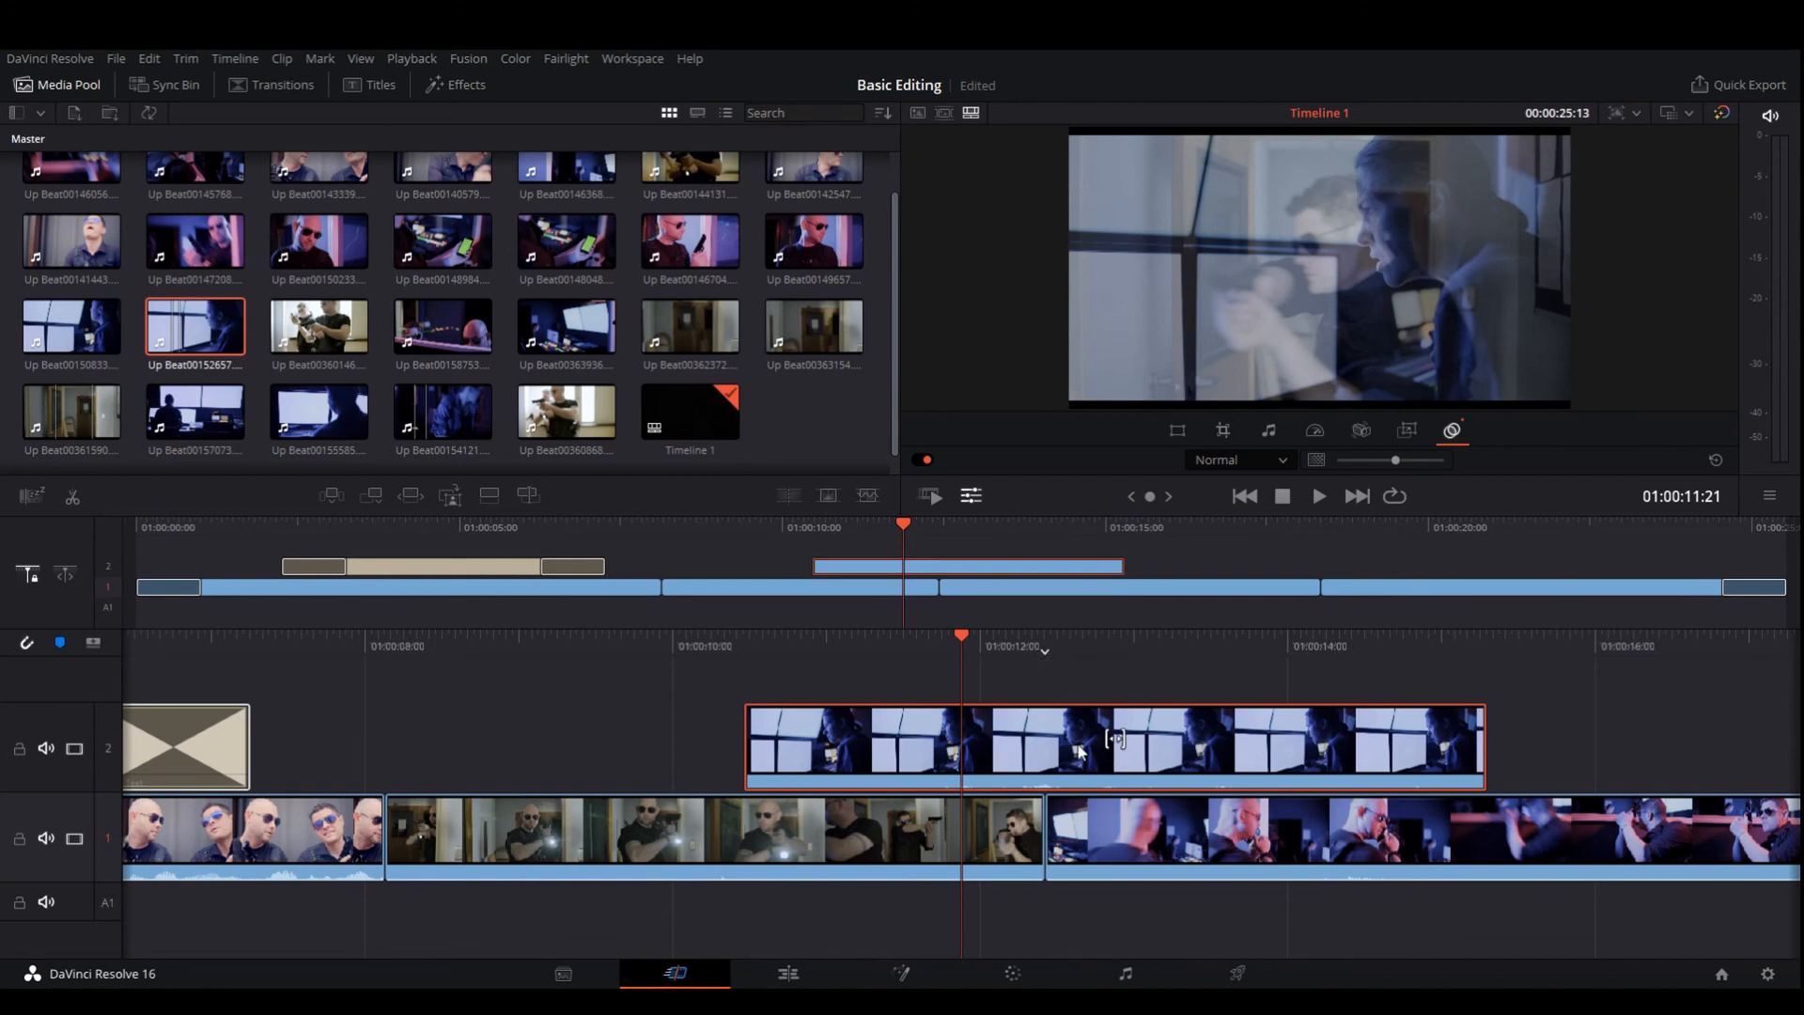
scroll(1078, 751, "down", 1)
scroll(1079, 751, "up", 2)
key("space")
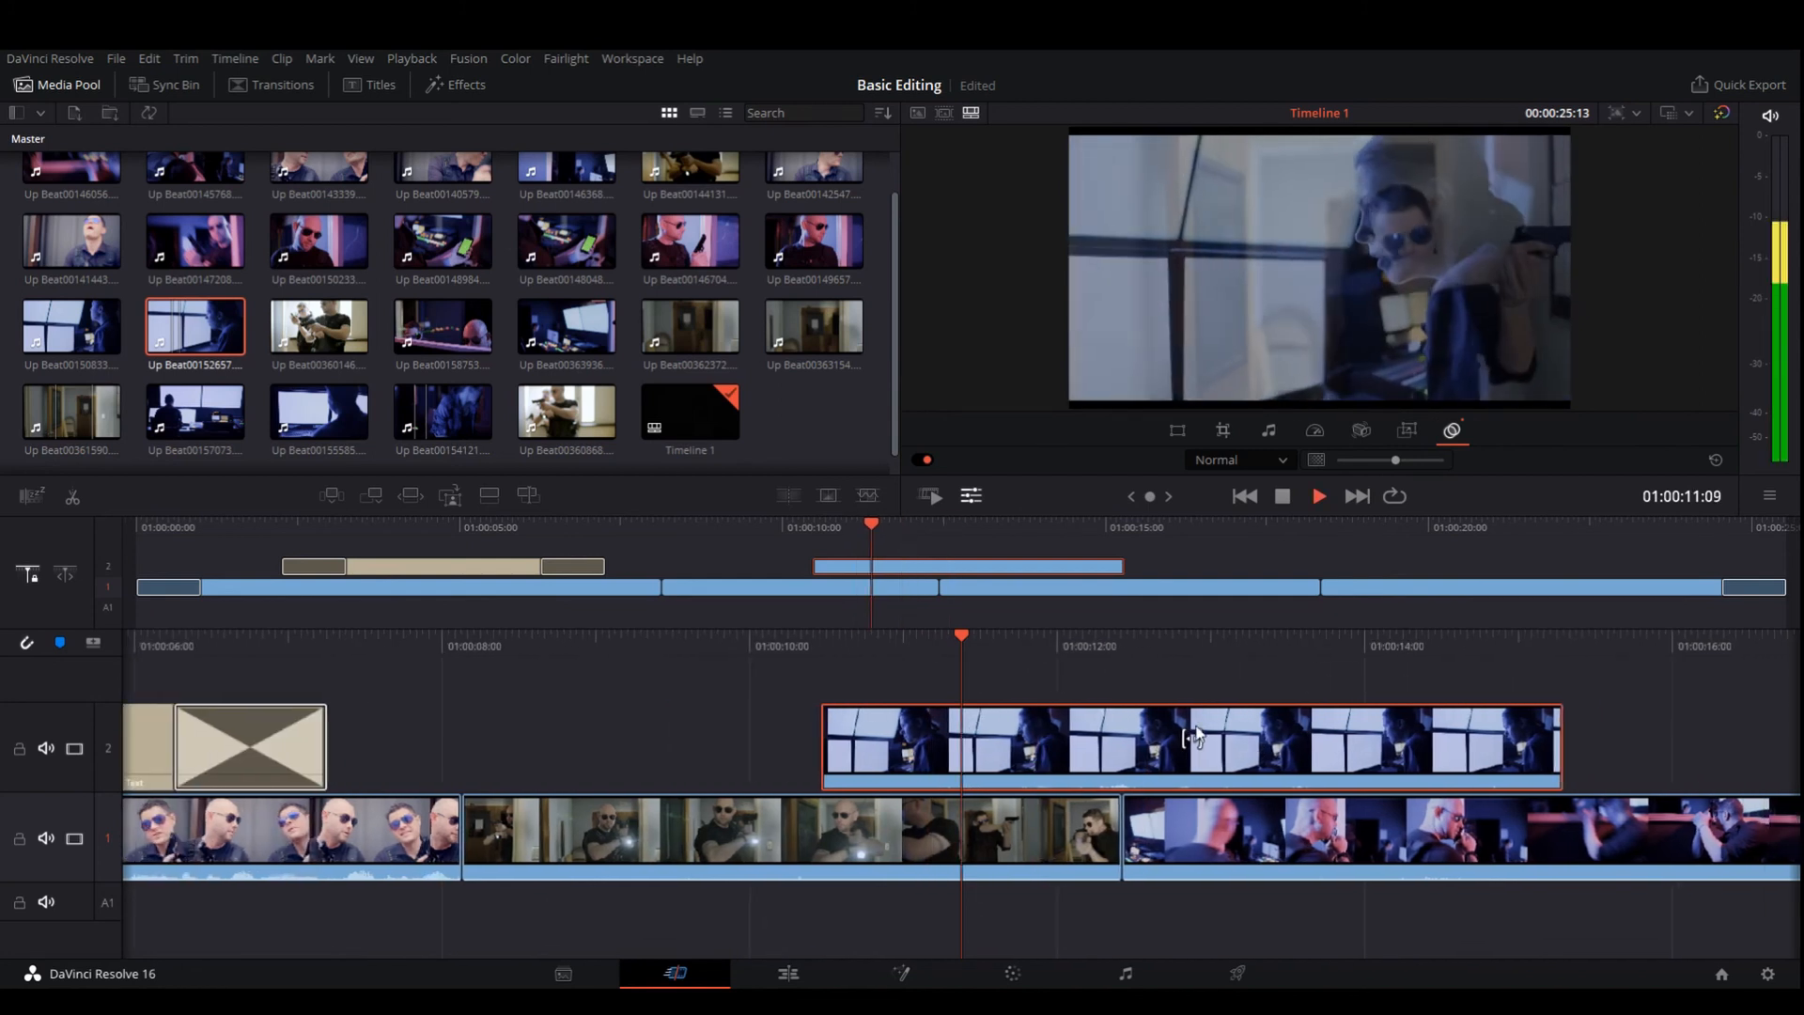
key("space")
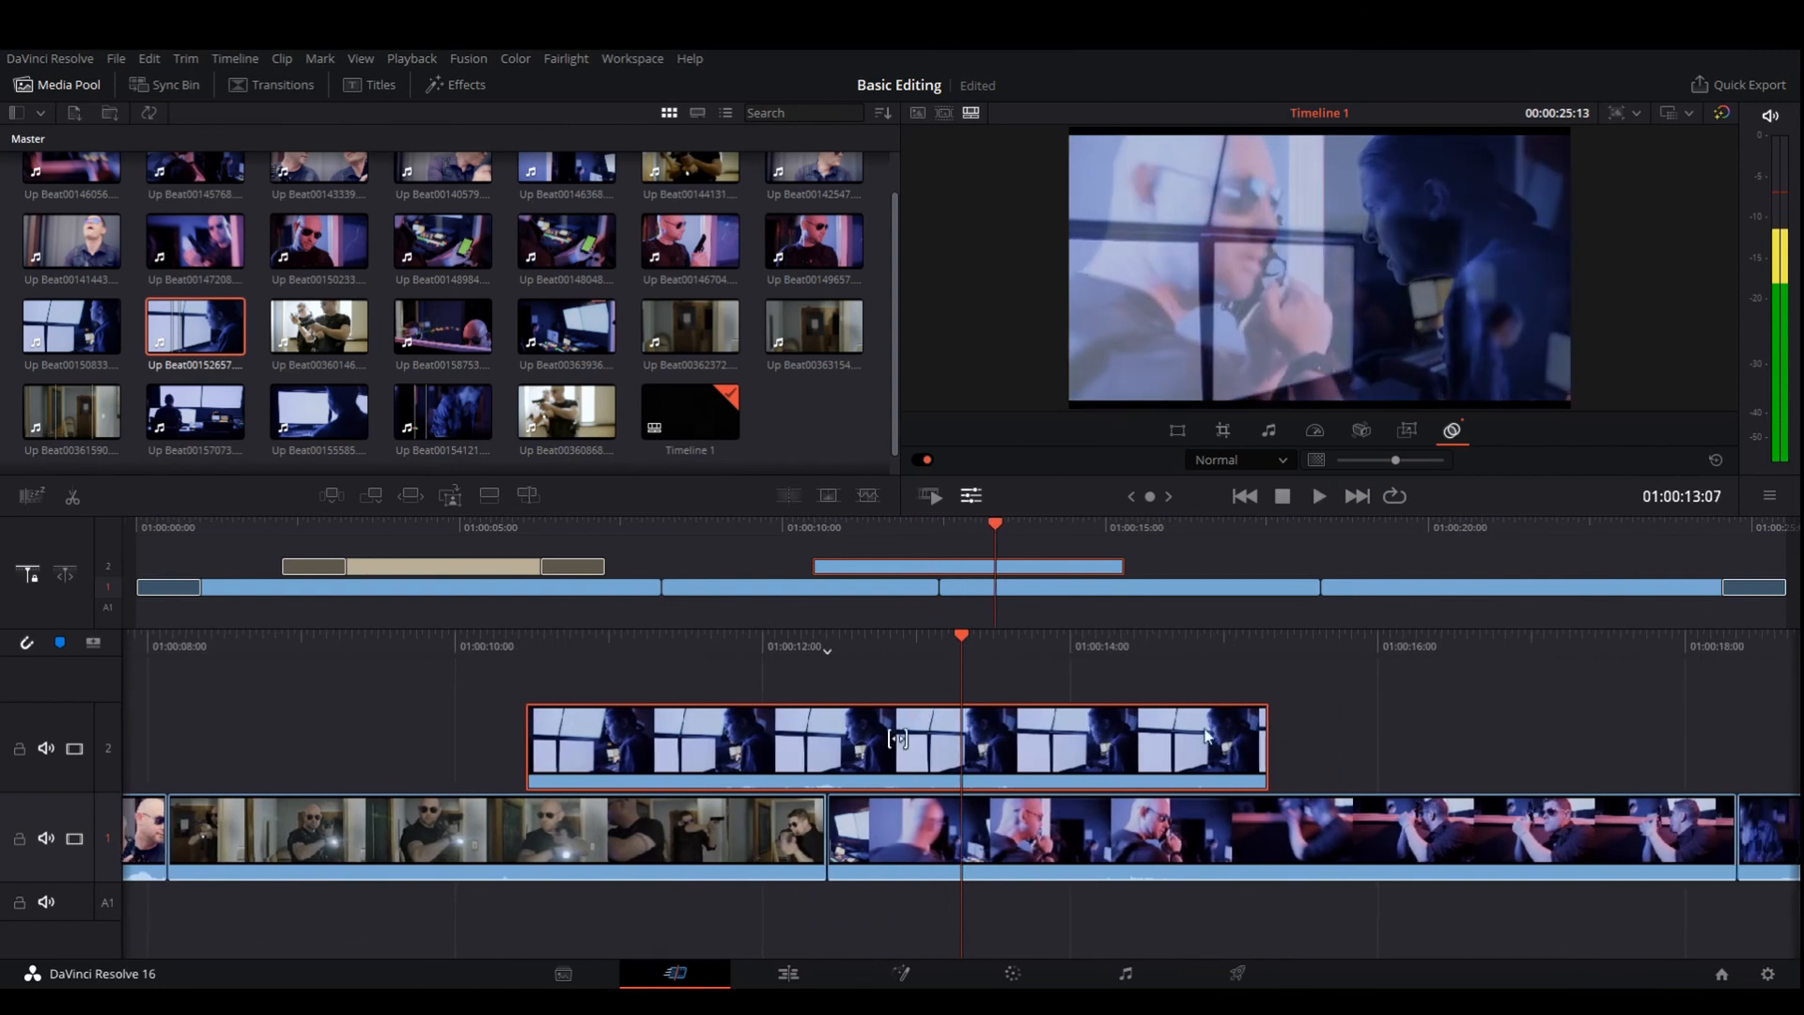
left_click(1077, 818)
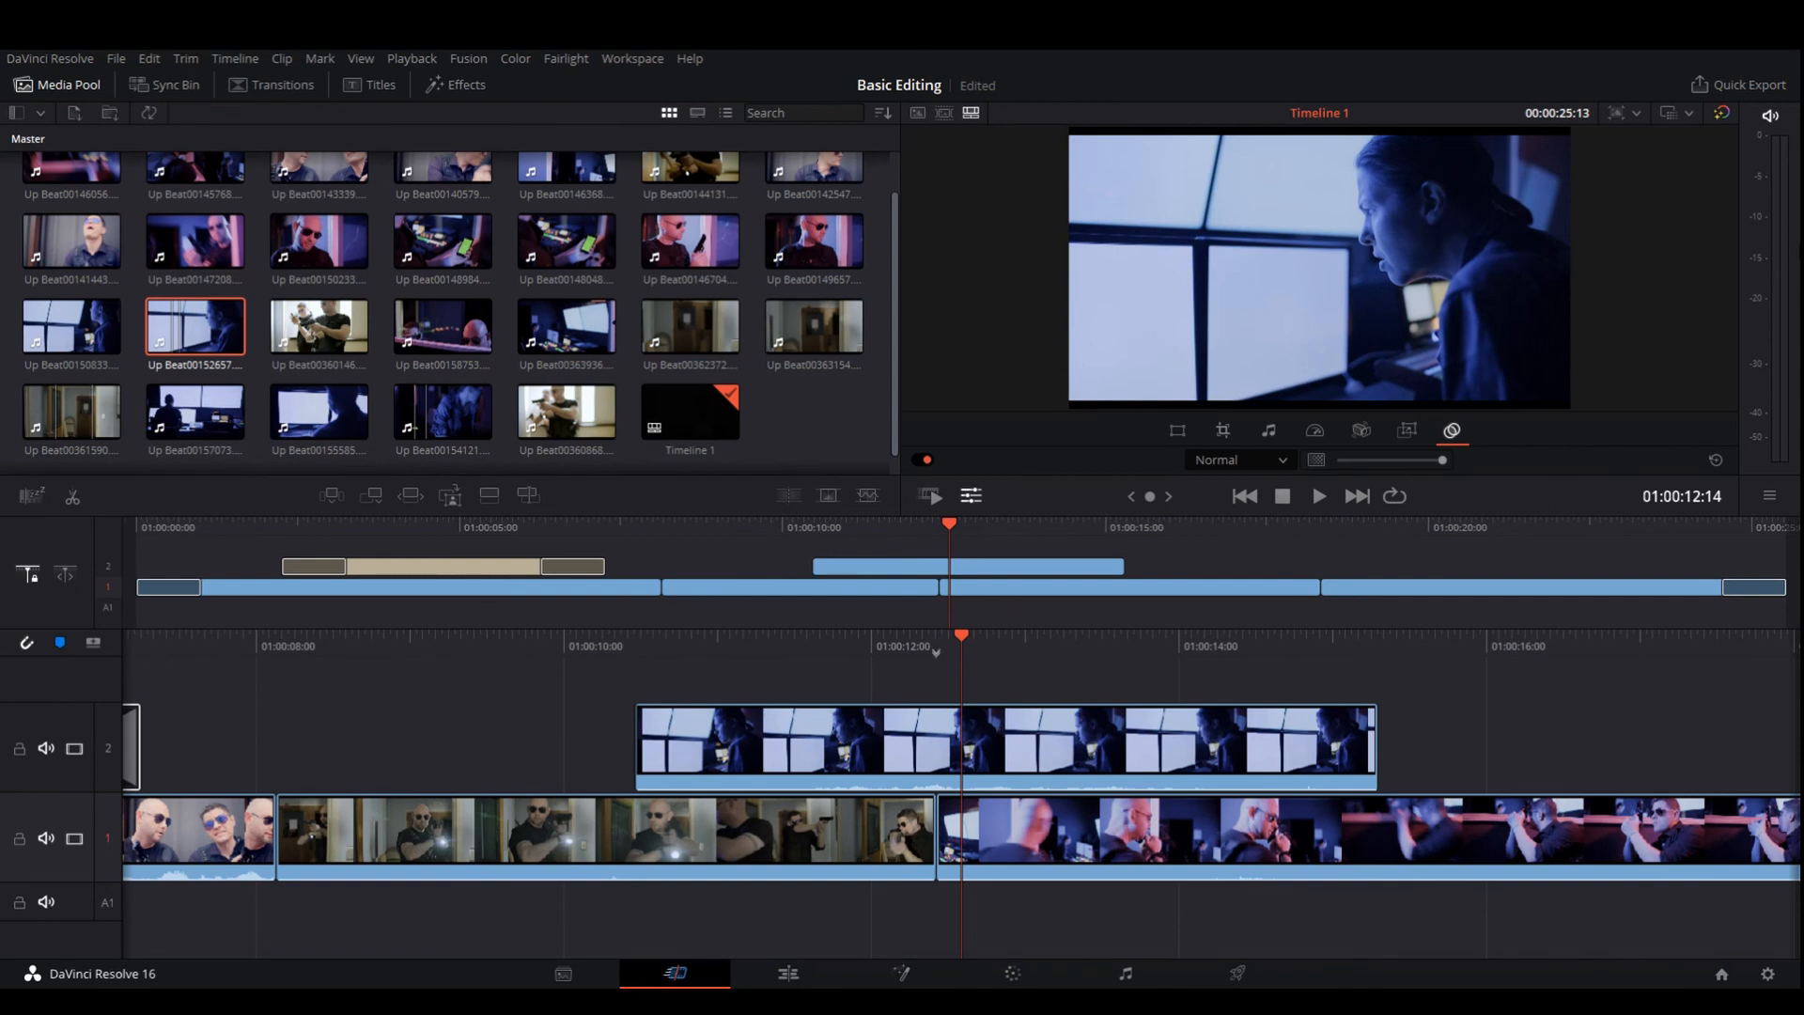
Step: Open Quick Export, look at the YouTube and Vimeo presets, and choose the H.264 preset
left_click(1714, 90)
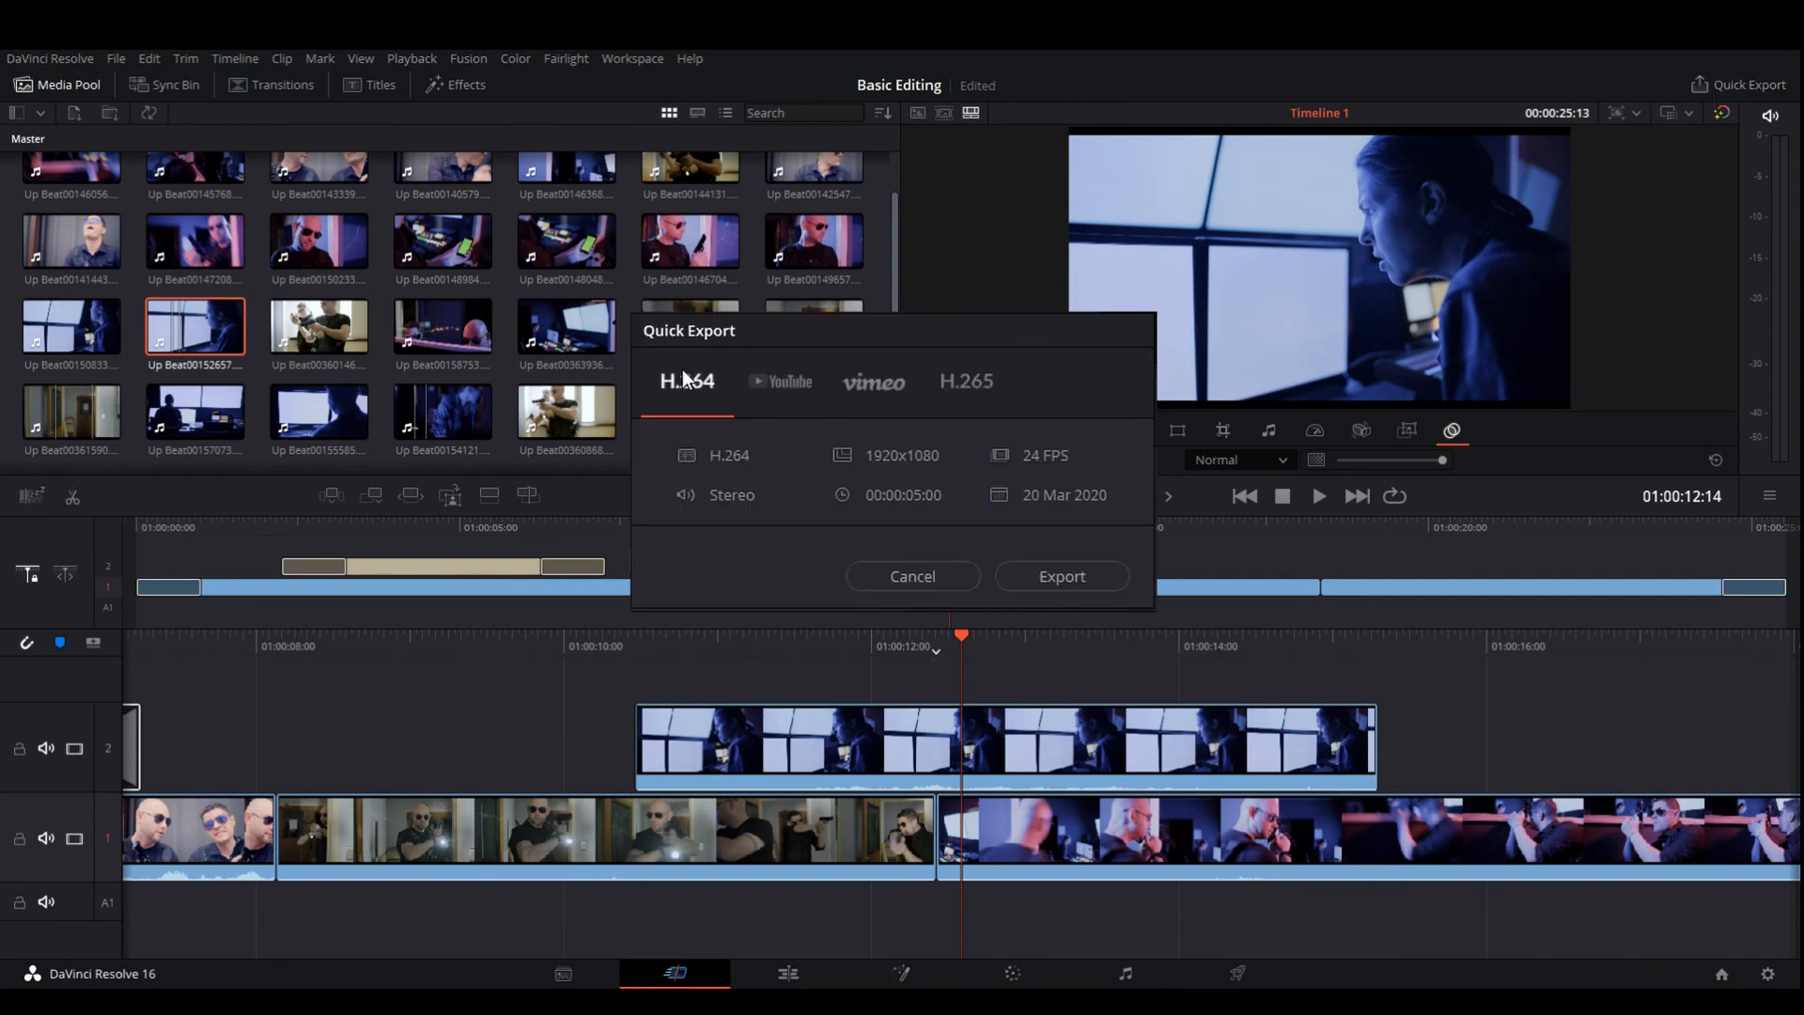
left_click(806, 395)
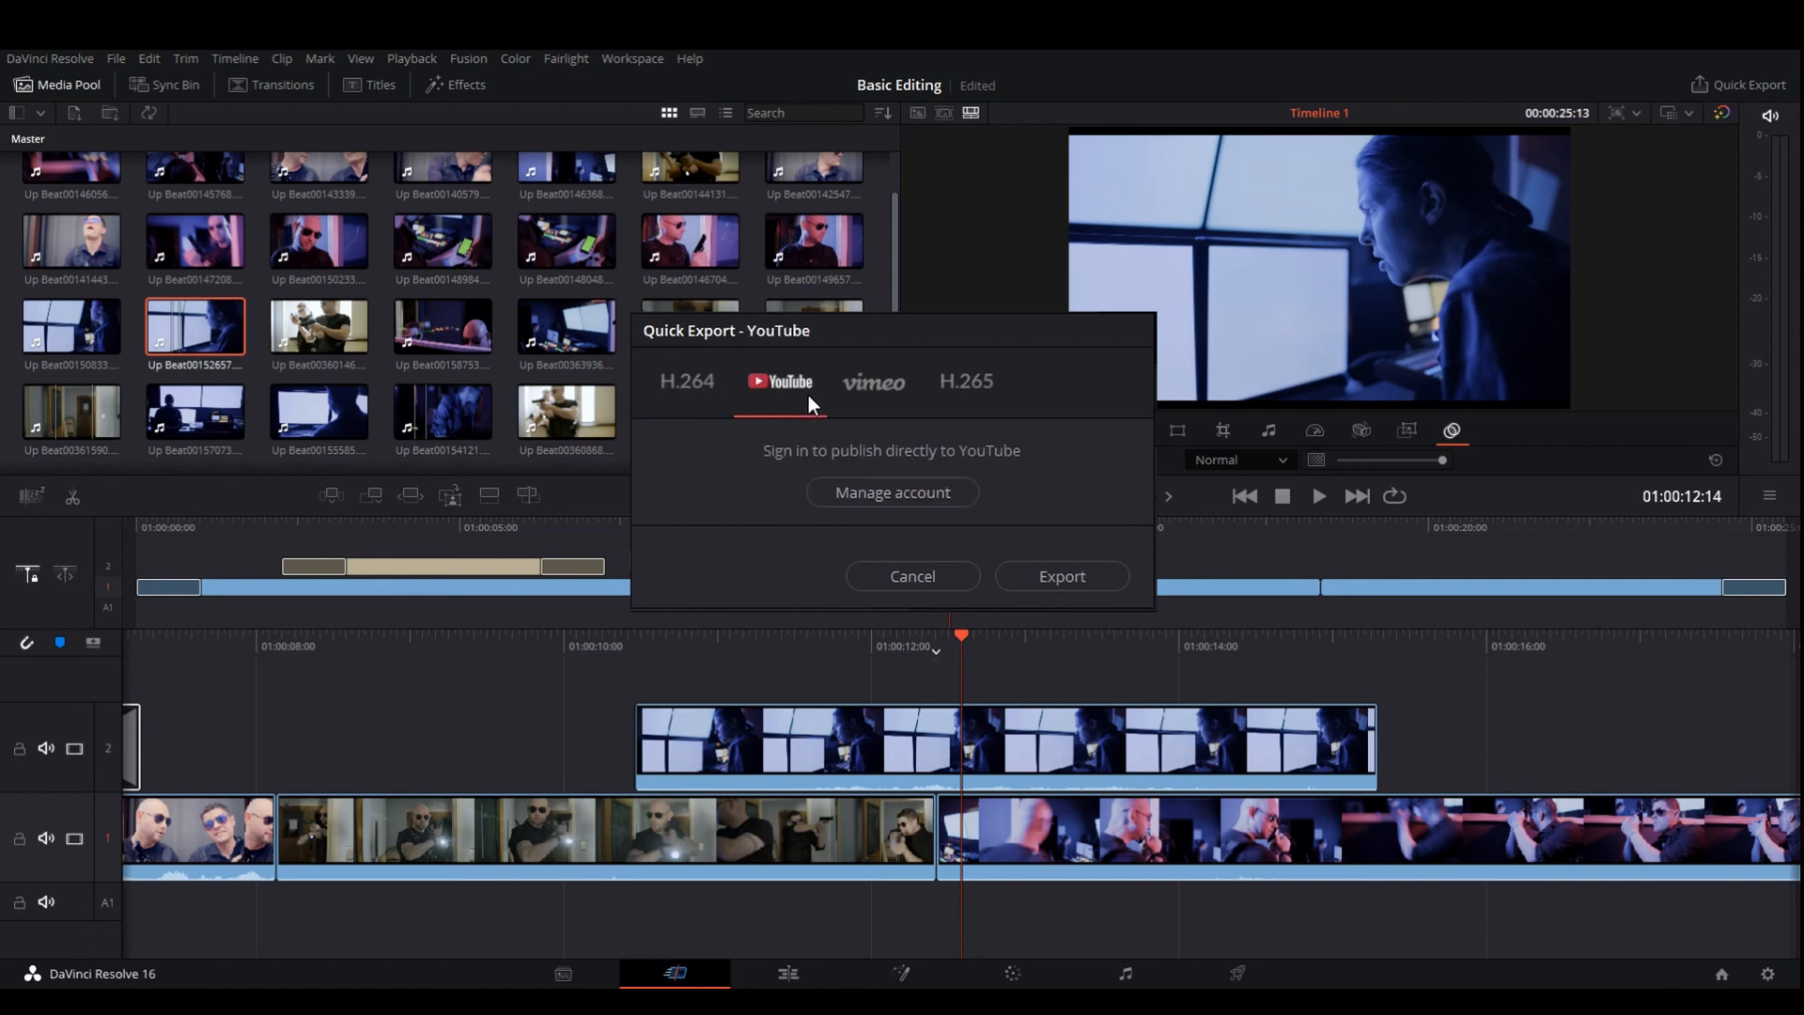
left_click(853, 389)
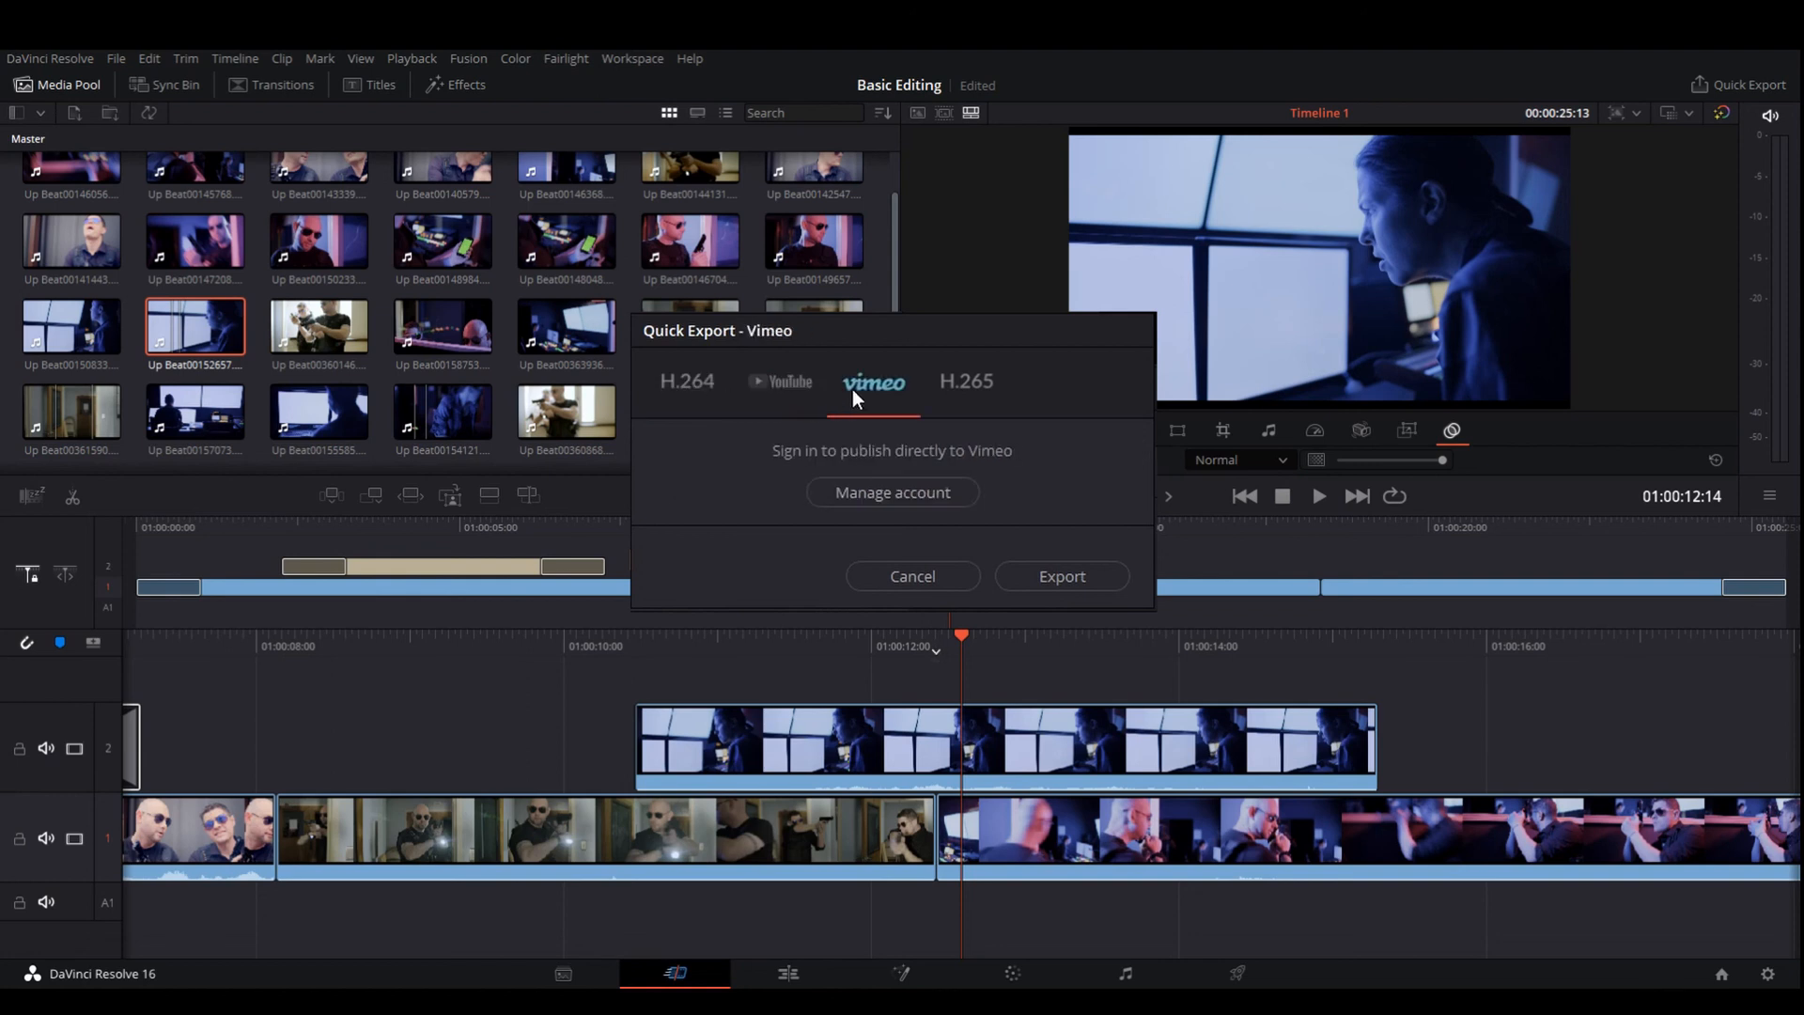
left_click(687, 380)
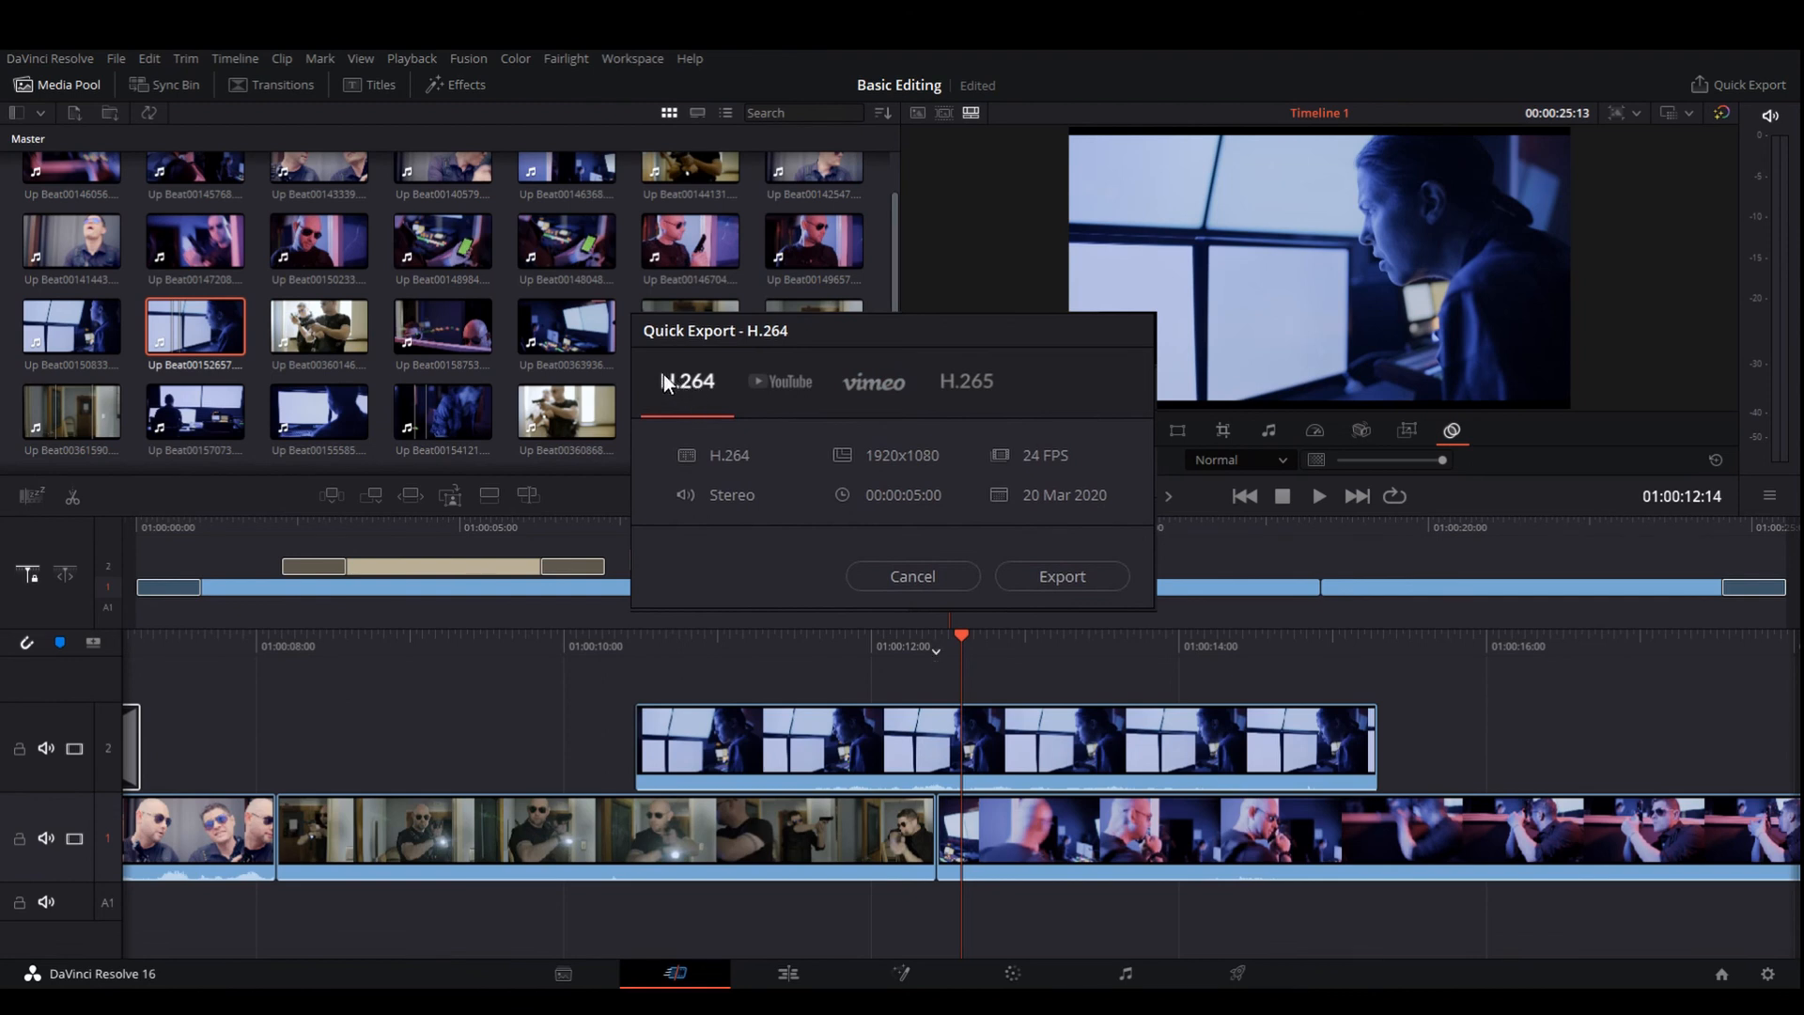
Step: Export the timeline to the Coffe Pot (I:) drive with the file name Timeline 1
left_click(1096, 583)
scroll(712, 672, "down", 6)
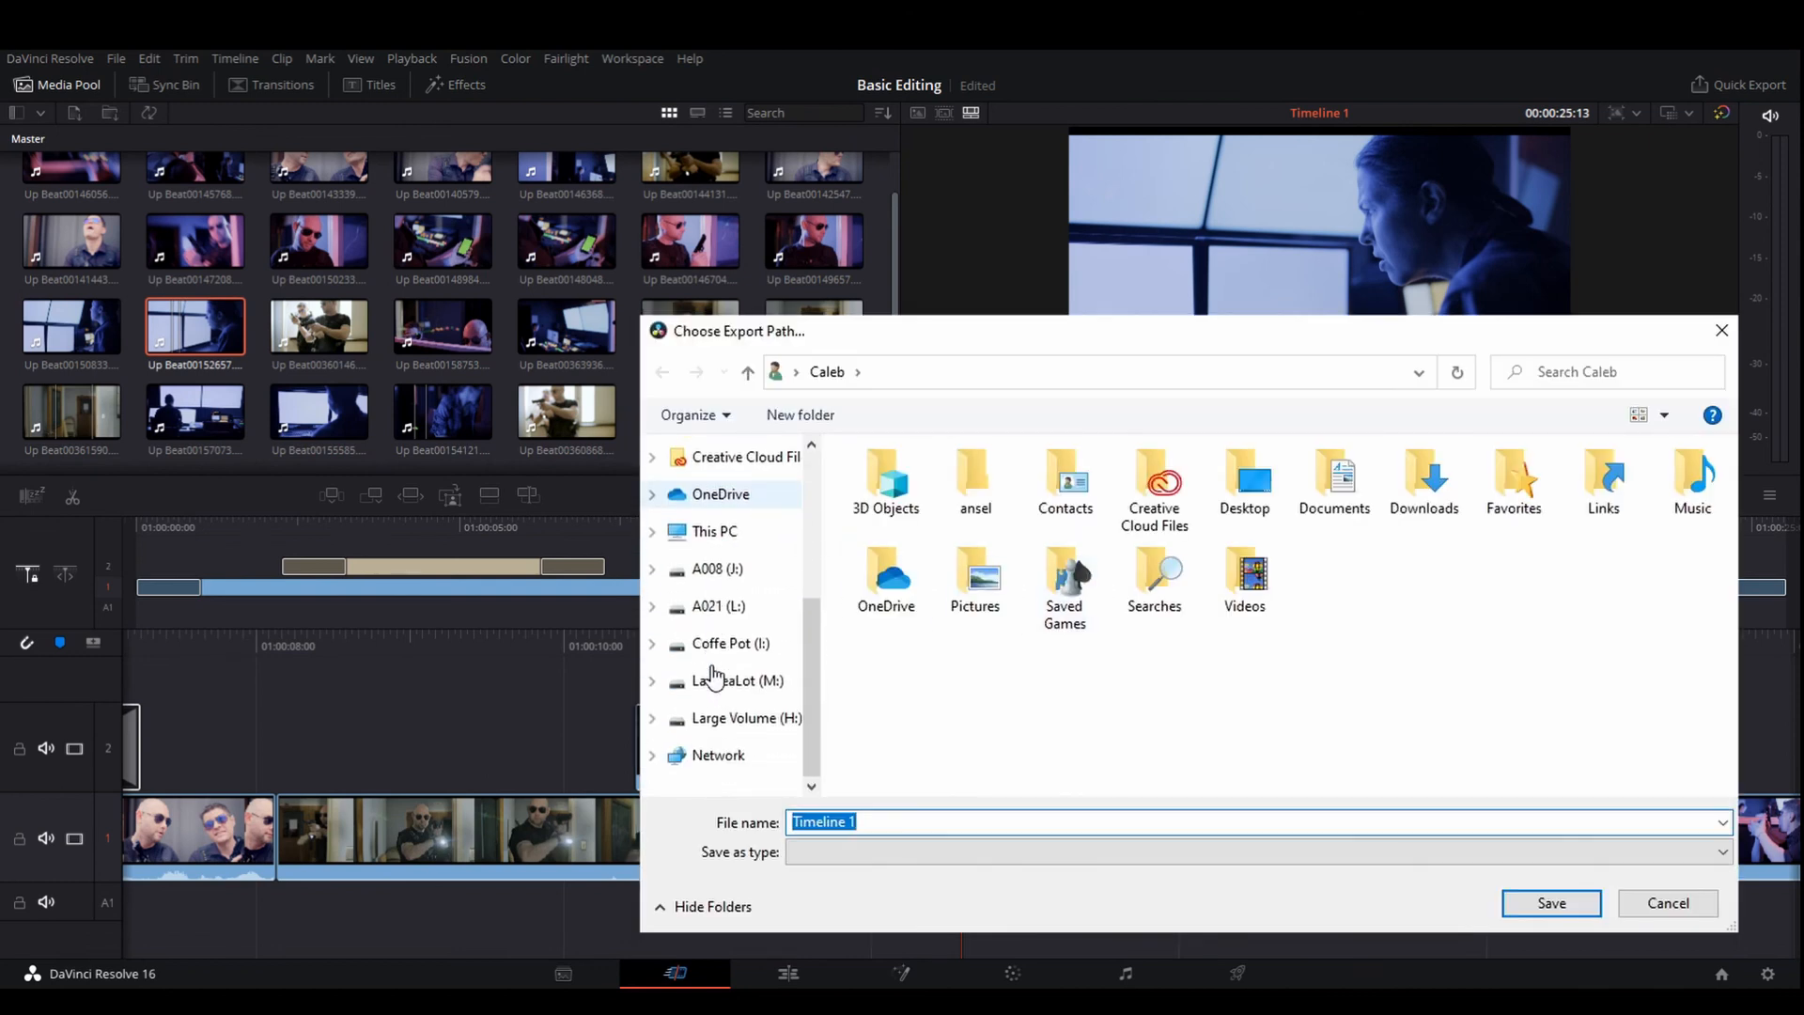
left_click(718, 642)
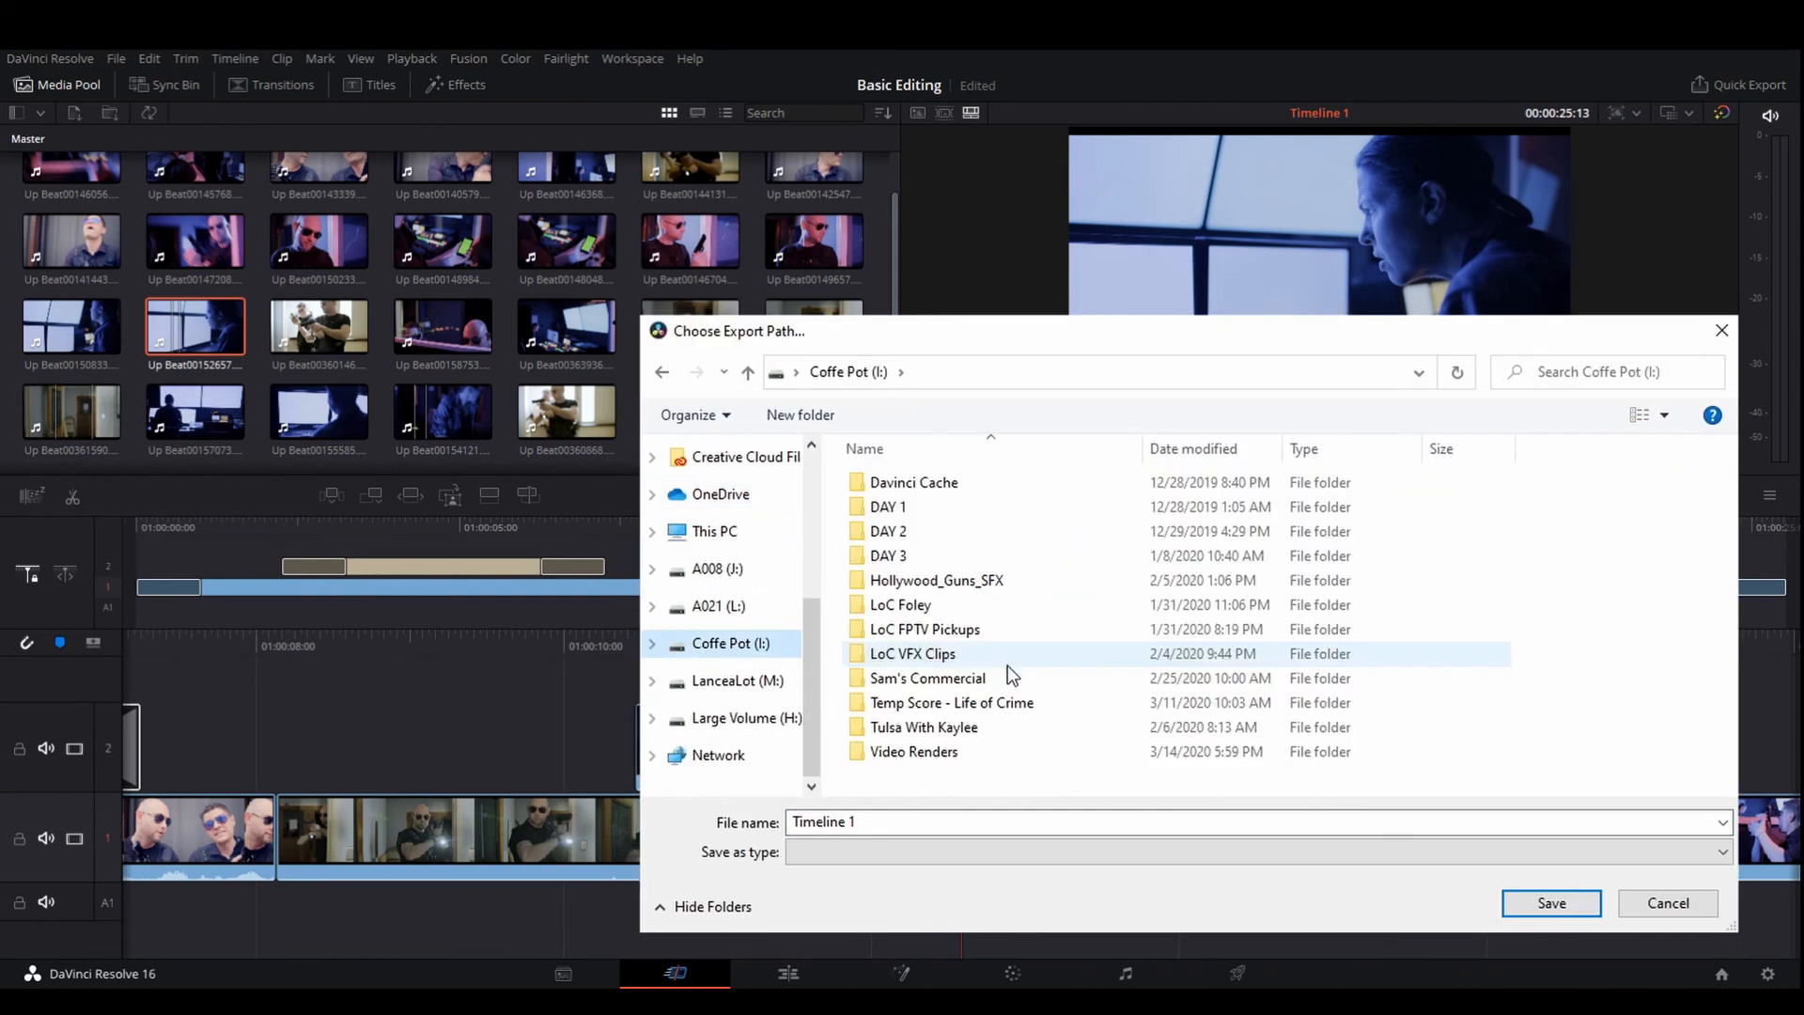
left_click(1542, 904)
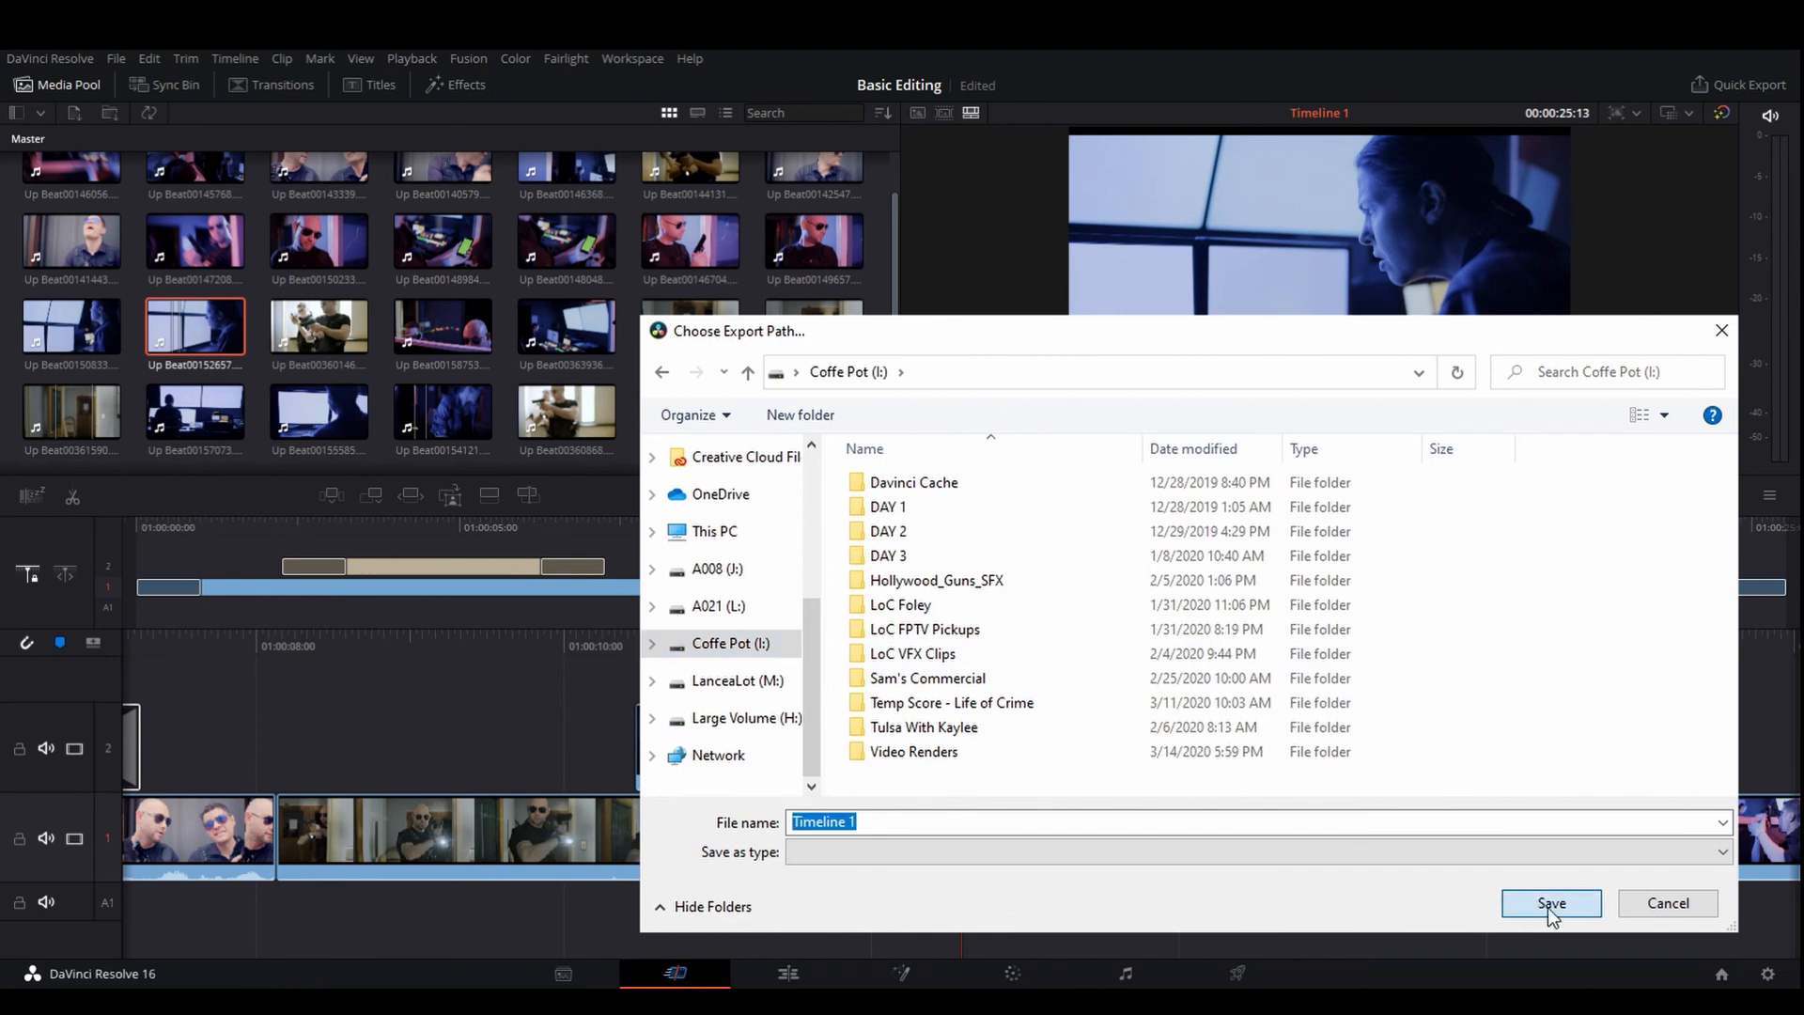